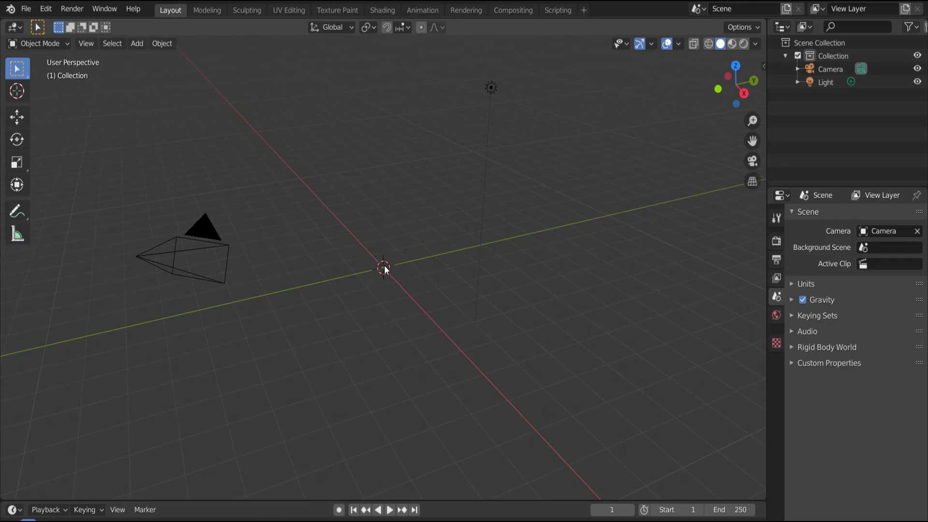
# Place the 3D cursor at several different spots around the viewport and snap it back to the world origin.
pyautogui.press('shift')
pyautogui.keyDown('shift'); pyautogui.rightClick(503, 209); pyautogui.keyUp('shift')
pyautogui.keyDown('shift'); pyautogui.rightClick(534, 266); pyautogui.keyUp('shift')
pyautogui.keyDown('shift'); pyautogui.rightClick(459, 337); pyautogui.keyUp('shift')
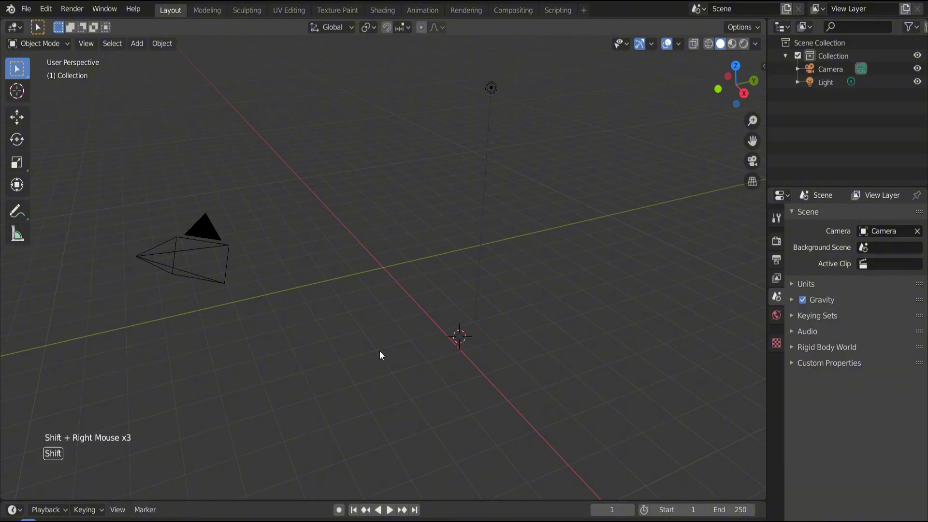
pyautogui.keyDown('shift'); pyautogui.rightClick(379, 350); pyautogui.keyUp('shift')
pyautogui.keyDown('shift'); pyautogui.rightClick(287, 246); pyautogui.keyUp('shift')
pyautogui.keyDown('shift'); pyautogui.rightClick(384, 193); pyautogui.keyUp('shift')
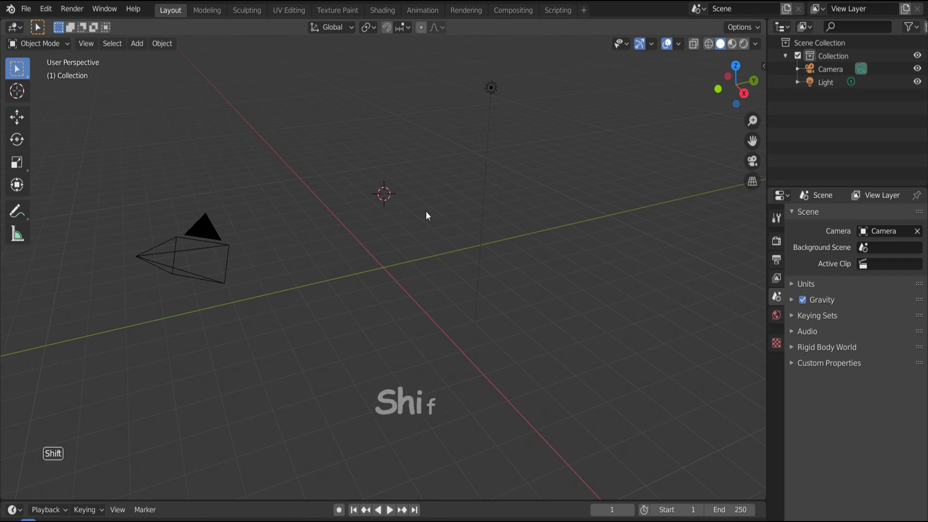
pyautogui.hotkey('shift', 's')
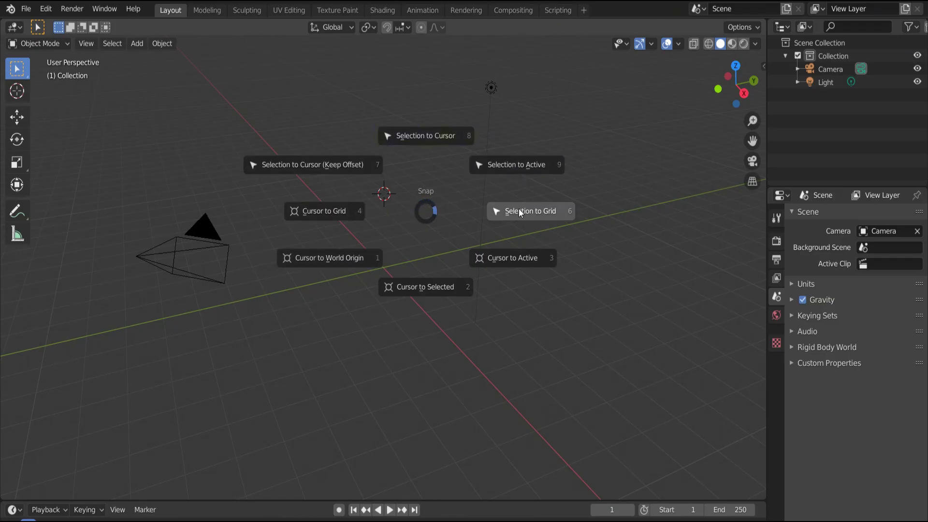
pyautogui.click(335, 260)
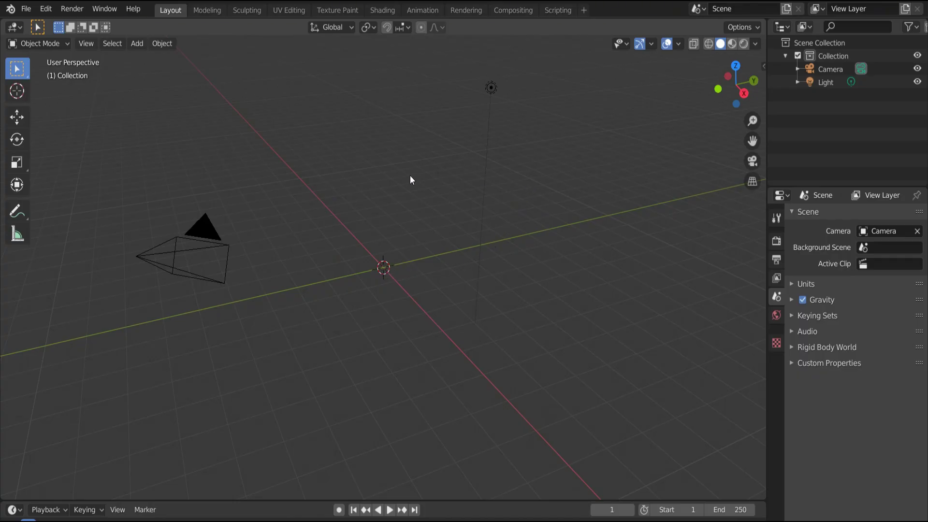
# Place the 3D cursor beyond the origin once more and return it to the world origin.
pyautogui.keyDown('shift'); pyautogui.rightClick(397, 163); pyautogui.keyUp('shift')
pyautogui.hotkey('shift', 's')
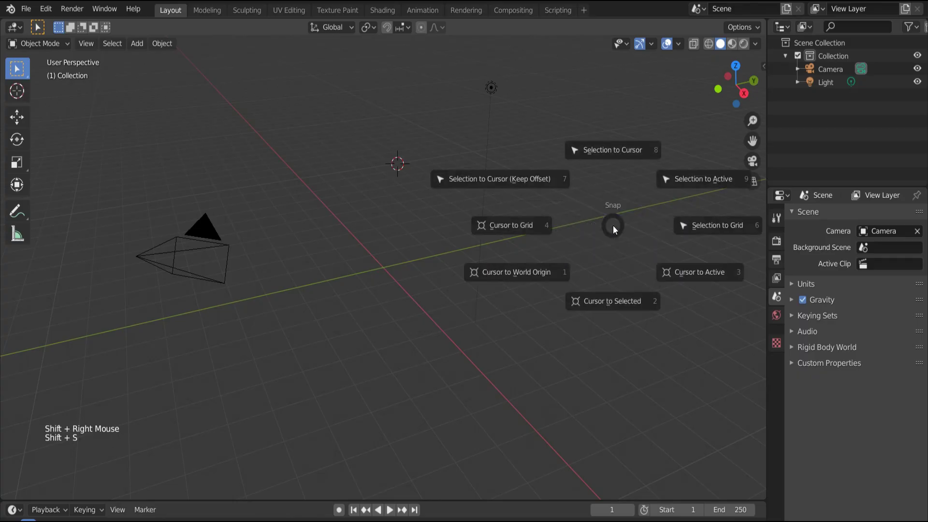
pyautogui.click(512, 273)
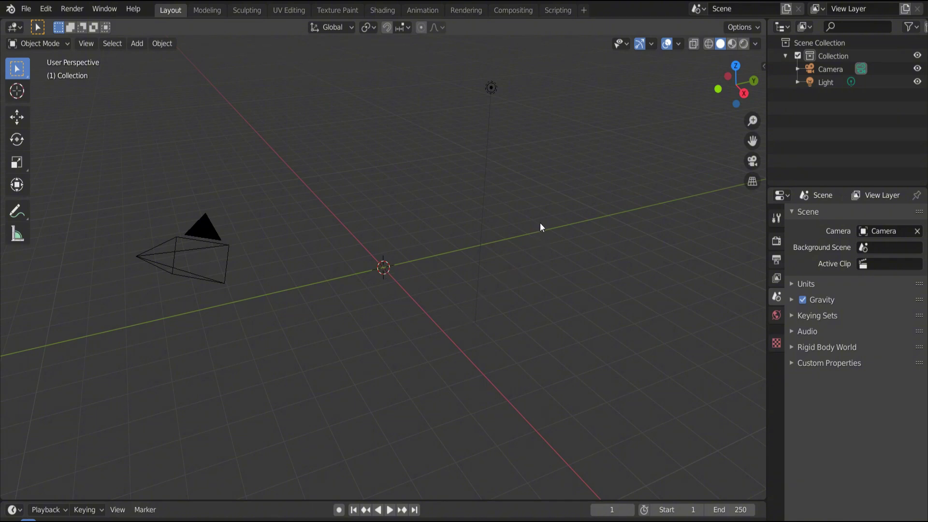
# Add a Monkey mesh at the world origin.
pyautogui.hotkey('shift', 'a')
pyautogui.moveTo(546, 216)
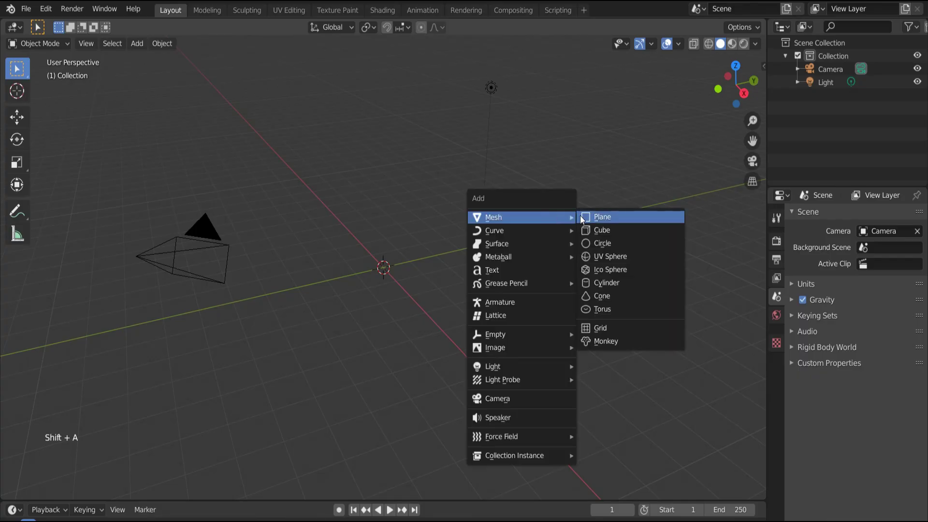
pyautogui.click(595, 339)
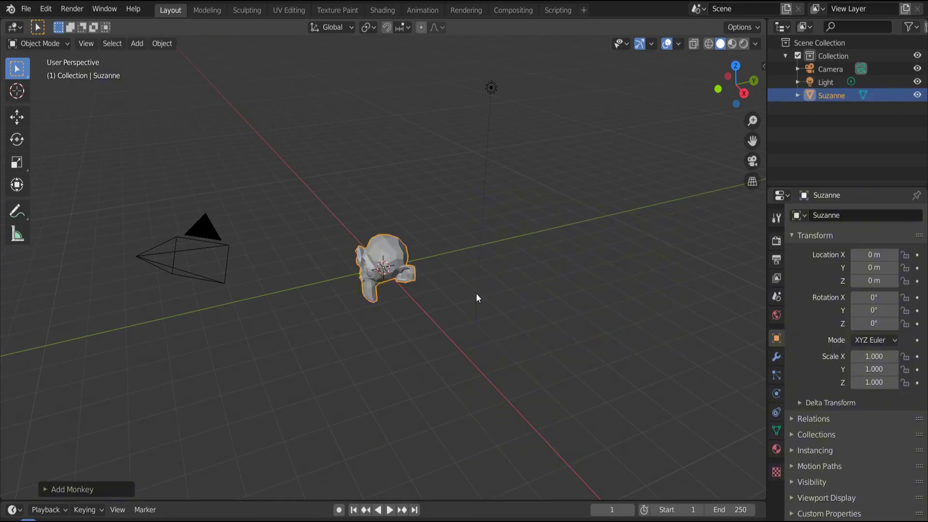
# Duplicate the monkey twice along the X axis, placing the copies at about -3.14 m and about 2.91 m.
pyautogui.moveTo(735, 84); pyautogui.dragTo(625, 213)
pyautogui.scroll(2, 629, 203)
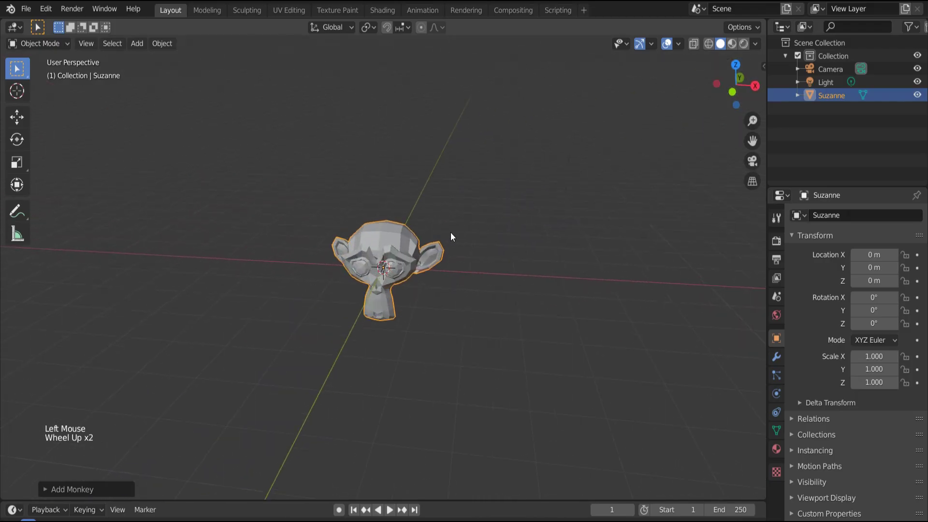
pyautogui.press('shift')
pyautogui.hotkey('shift', 'd')
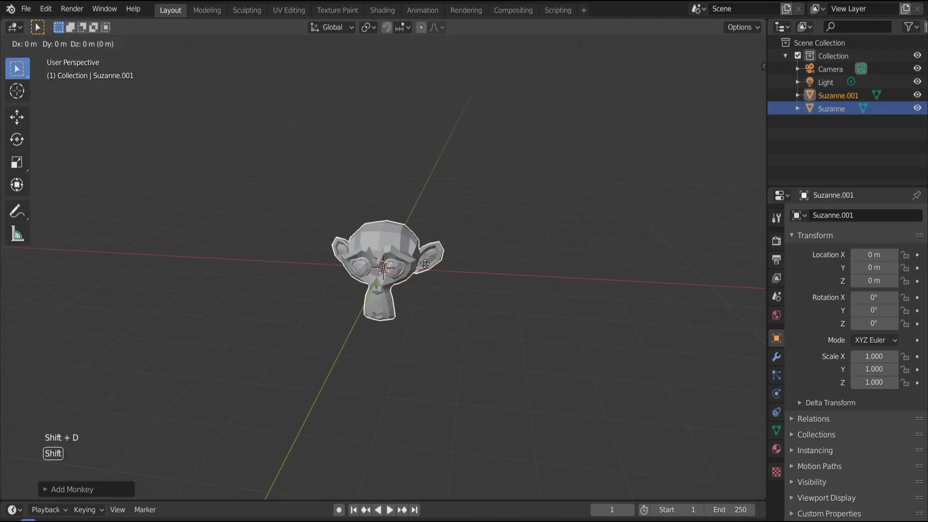
pyautogui.press('x')
pyautogui.click(312, 253)
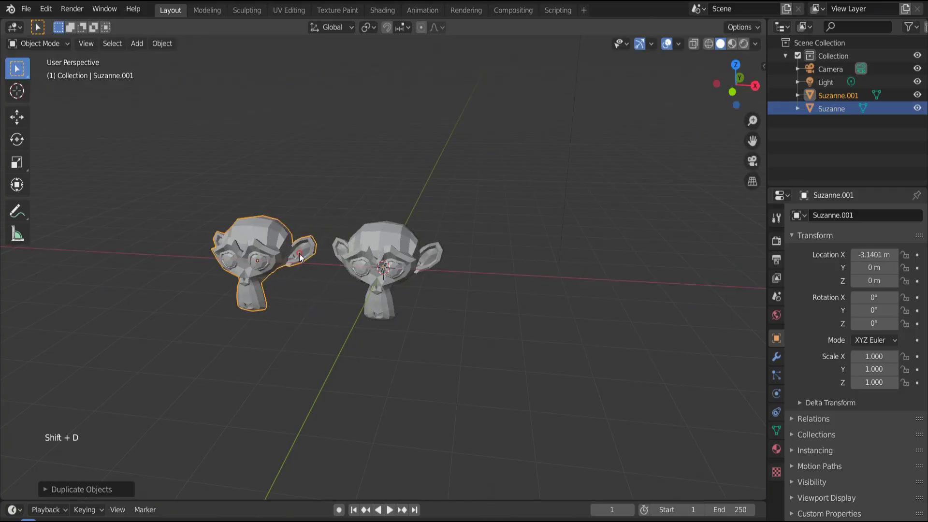
pyautogui.hotkey('shift', 'd')
pyautogui.press('x')
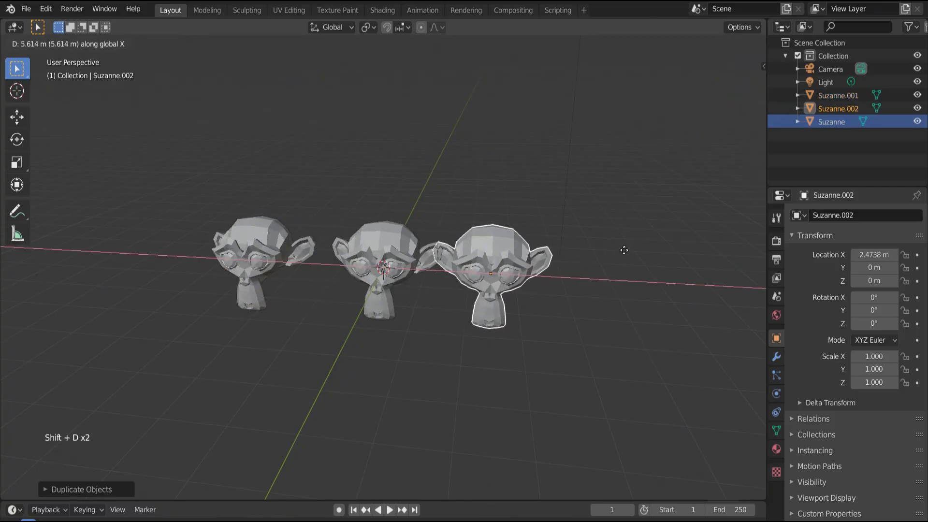
pyautogui.click(640, 248)
# Duplicate the middle monkey along the Y axis, placing the copy behind it at about 4.12 m.
pyautogui.click(399, 257)
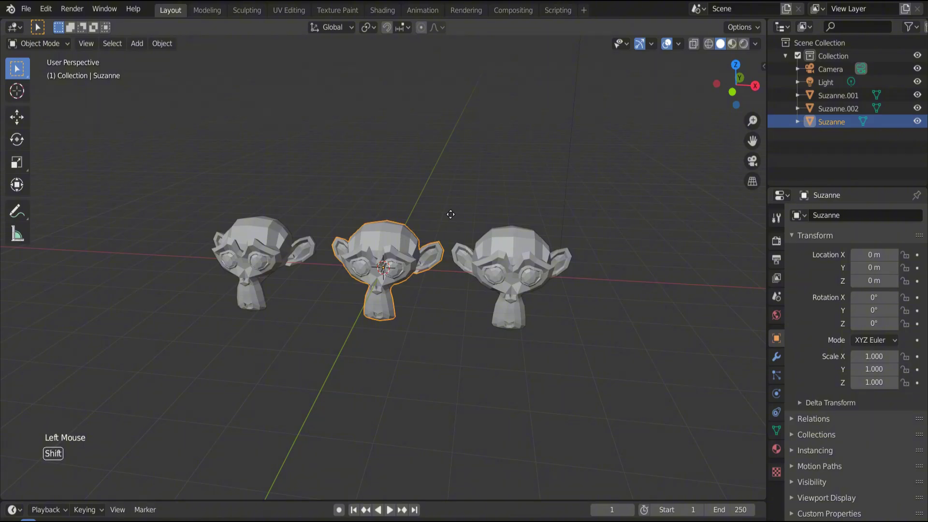
pyautogui.hotkey('shift', 'd')
pyautogui.press('y')
pyautogui.click(463, 158)
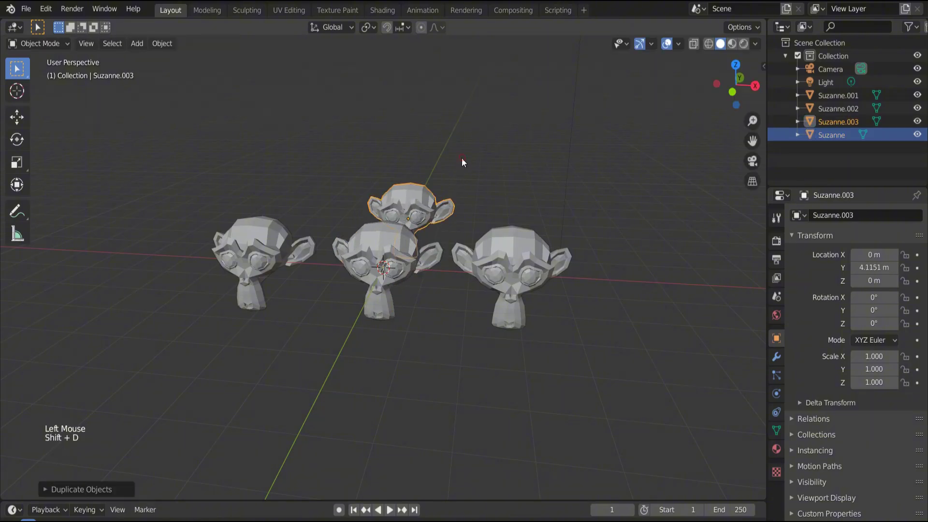
# Rotate the rear monkey copy about the global Z axis to about -172°.
pyautogui.moveTo(720, 83); pyautogui.dragTo(570, 140)
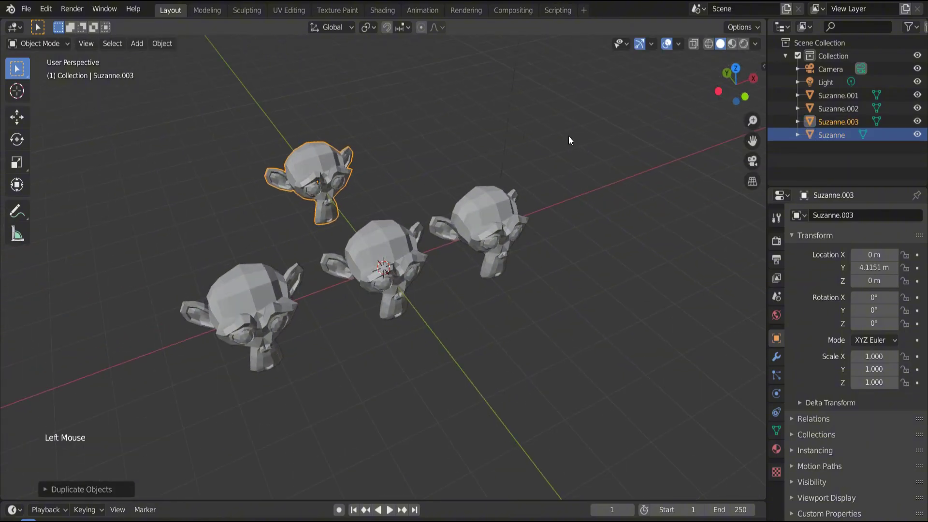
pyautogui.press('r')
pyautogui.press('z')
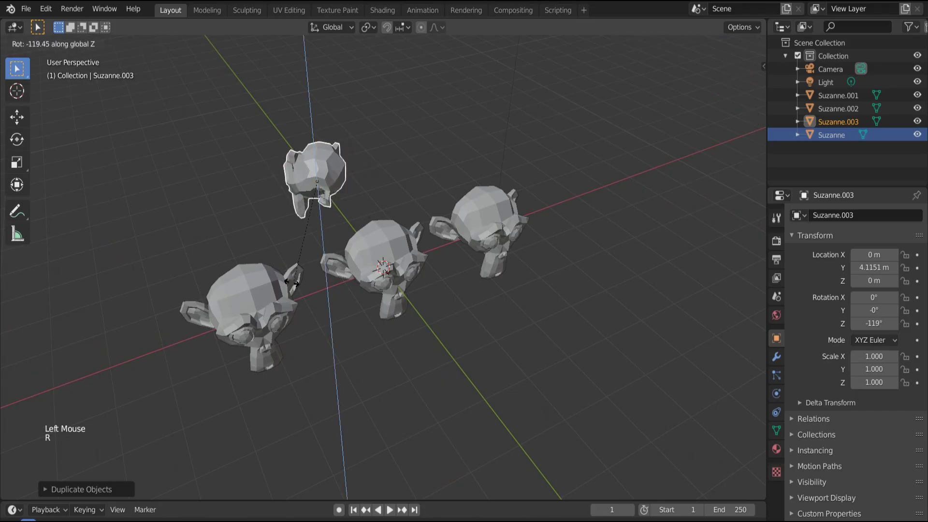
pyautogui.click(270, 266)
# Rotate the monkey on the negative X side slightly clockwise about the global Z axis.
pyautogui.click(284, 275)
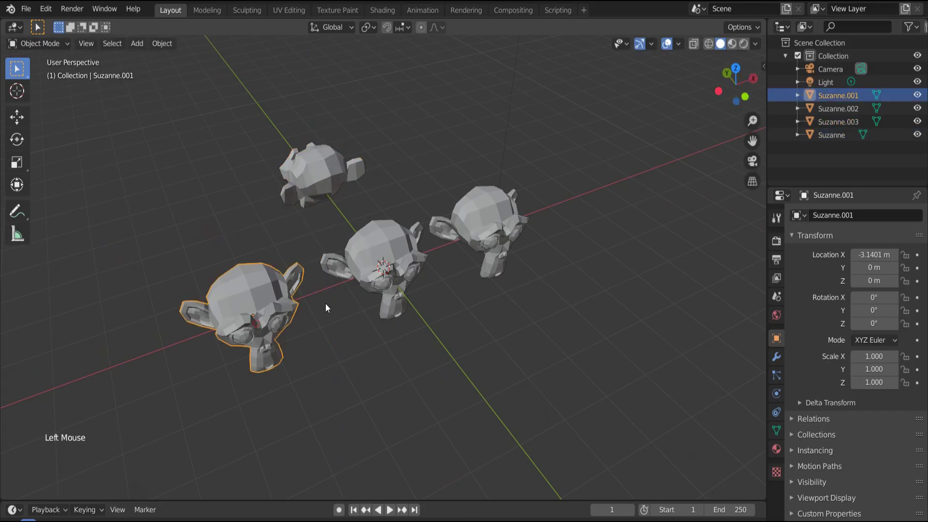
pyautogui.press('r')
pyautogui.press('z')
pyautogui.click(379, 303)
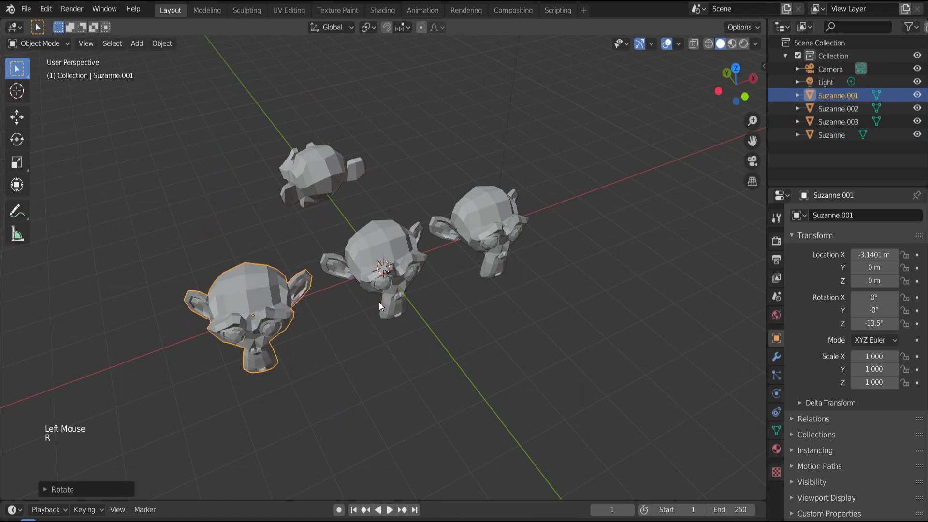
pyautogui.press('r')
pyautogui.rightClick(373, 292)
pyautogui.press('r')
pyautogui.press('z')
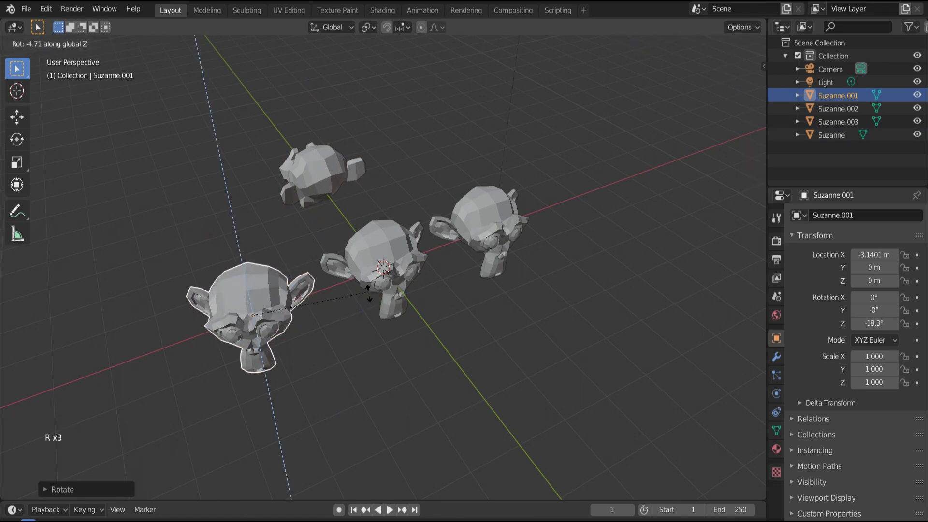
pyautogui.click(363, 304)
# Rotate the monkey on the positive X side counterclockwise about the global Z axis.
pyautogui.click(507, 232)
pyautogui.press('r')
pyautogui.press('z')
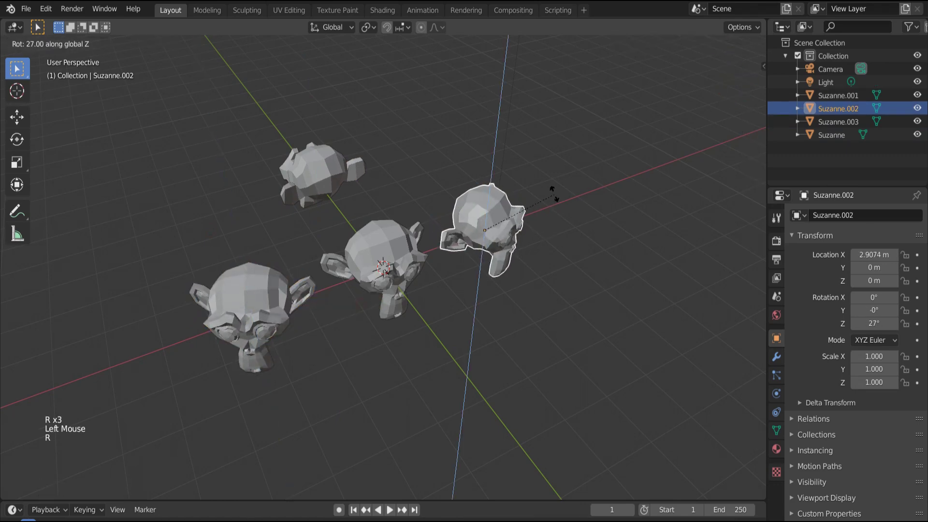
pyautogui.click(440, 241)
# Move the middle monkey forward along the global Y axis to about -0.86 m.
pyautogui.click(401, 271)
pyautogui.press('g')
pyautogui.press('y')
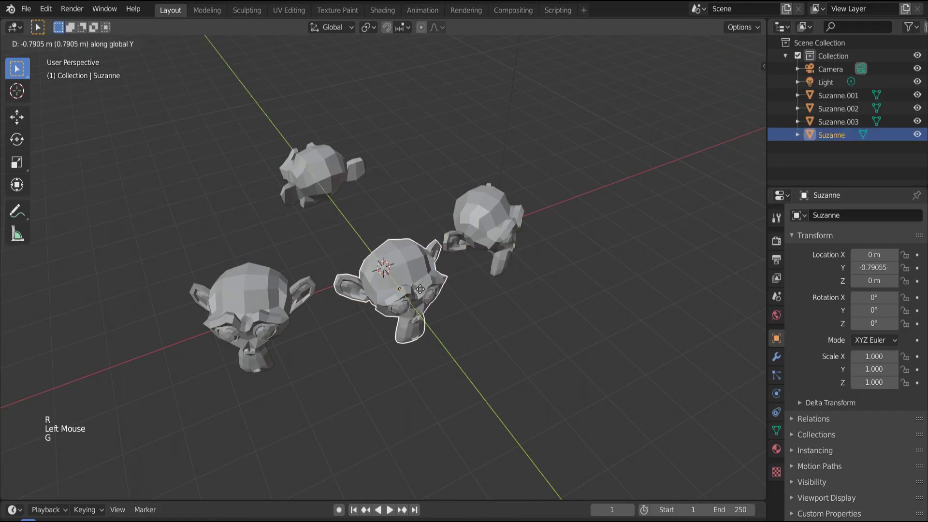
pyautogui.click(542, 276)
# Move the rear monkey along the global Y axis to about 2.46 m and clear the selection.
pyautogui.click(382, 179)
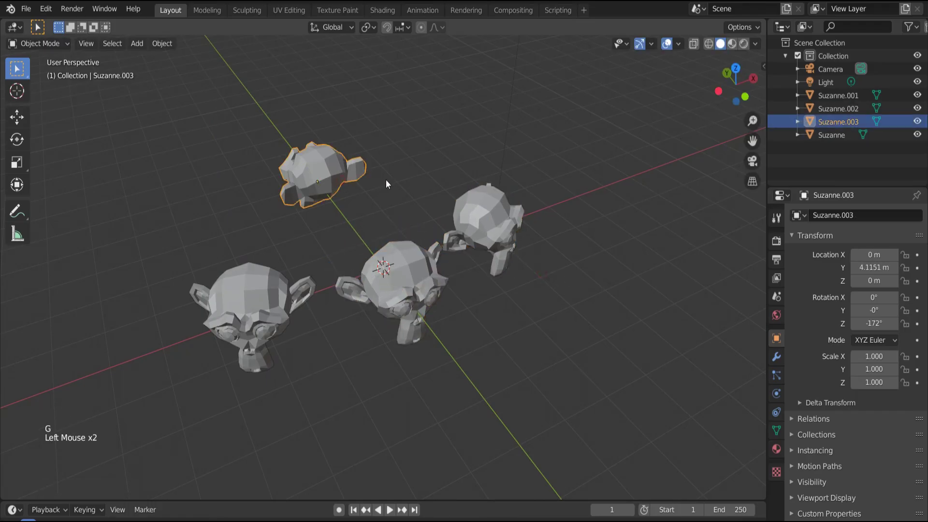
pyautogui.press('g')
pyautogui.press('y')
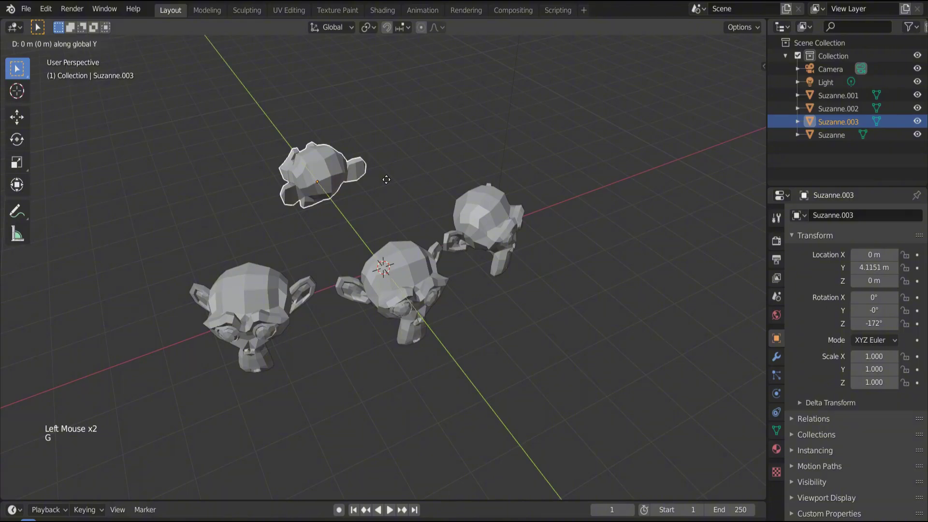
pyautogui.click(445, 203)
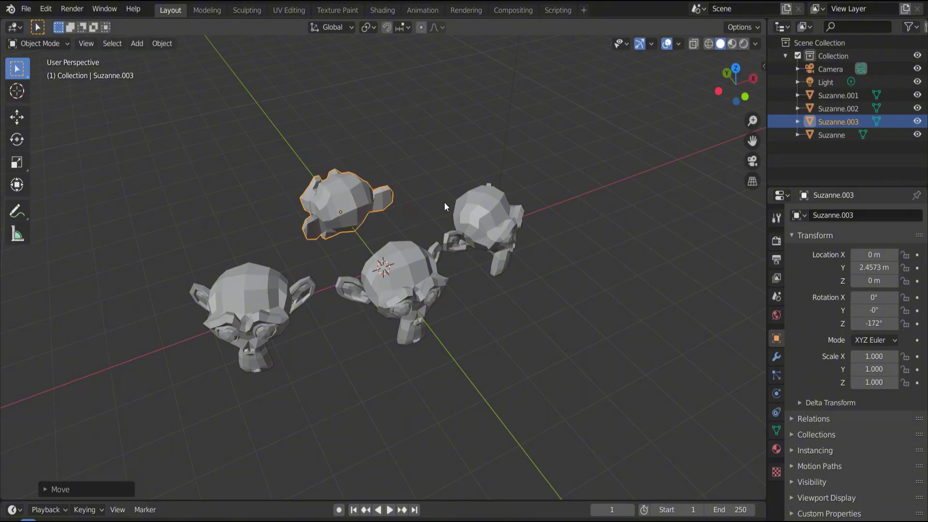
pyautogui.click(574, 210)
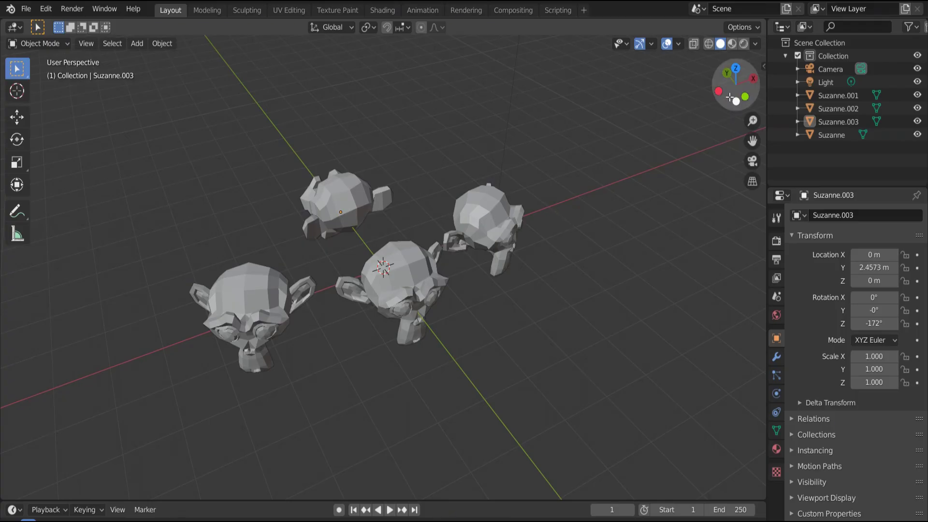
# Check the available transform orientations and keep Global.
pyautogui.moveTo(731, 84); pyautogui.dragTo(663, 159)
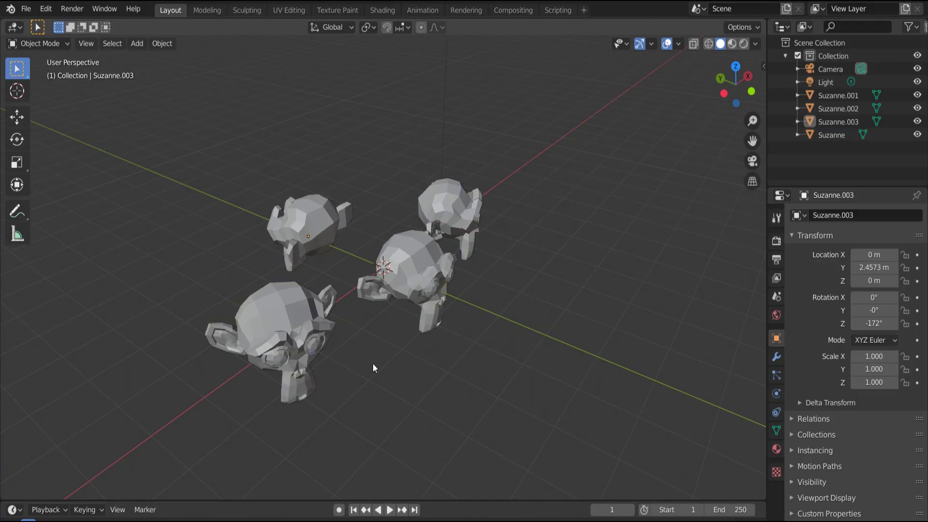
pyautogui.click(344, 28)
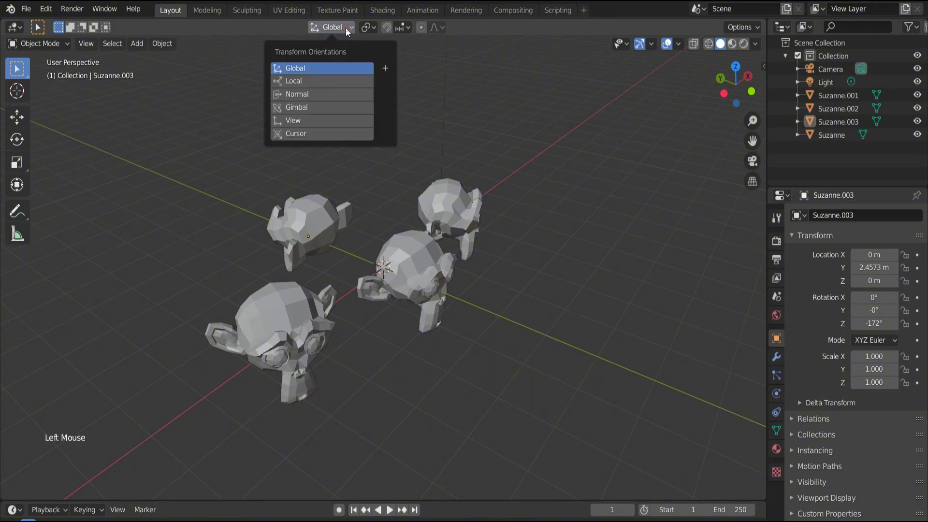
pyautogui.click(307, 71)
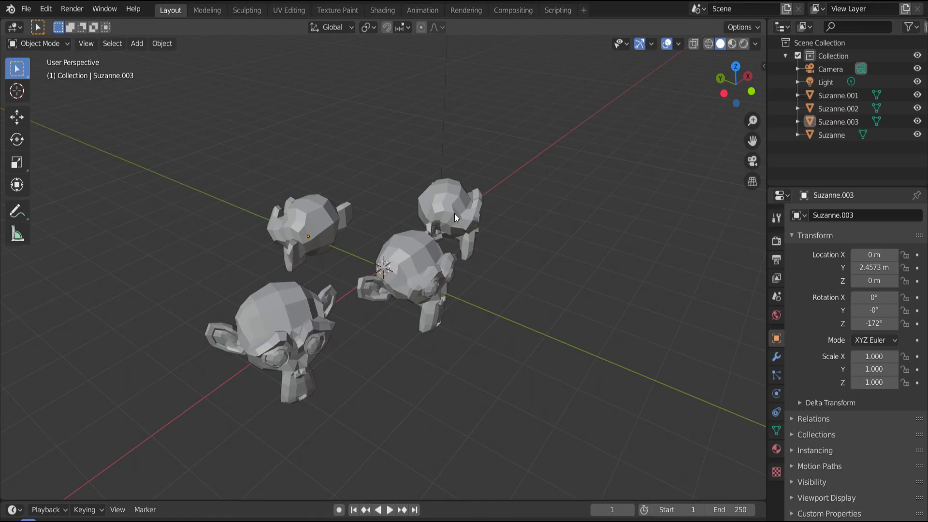
# Select all four monkeys together, making the middle one the active object.
pyautogui.press('shift')
pyautogui.keyDown('shift'); pyautogui.click(445, 205); pyautogui.keyUp('shift')
pyautogui.keyDown('shift'); pyautogui.click(309, 251); pyautogui.keyUp('shift')
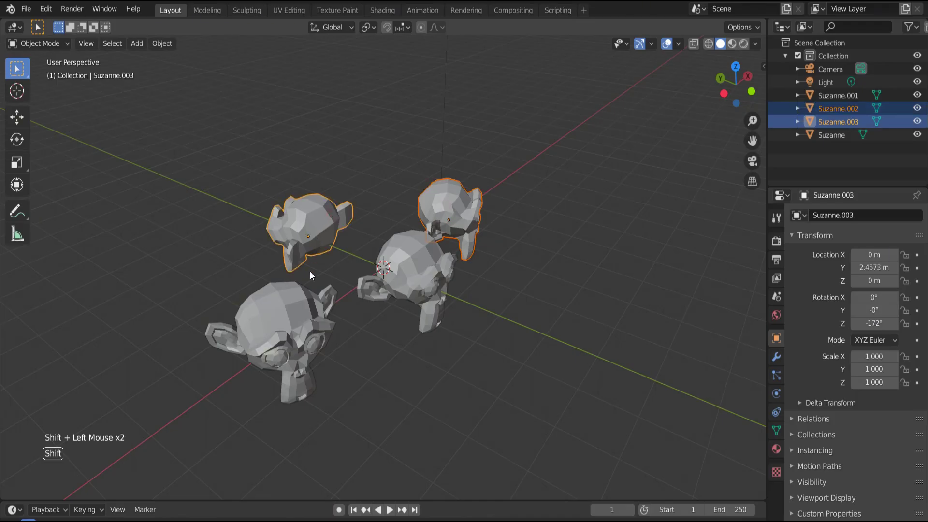
pyautogui.keyDown('shift'); pyautogui.click(314, 299); pyautogui.keyUp('shift')
pyautogui.keyDown('shift'); pyautogui.click(407, 266); pyautogui.keyUp('shift')
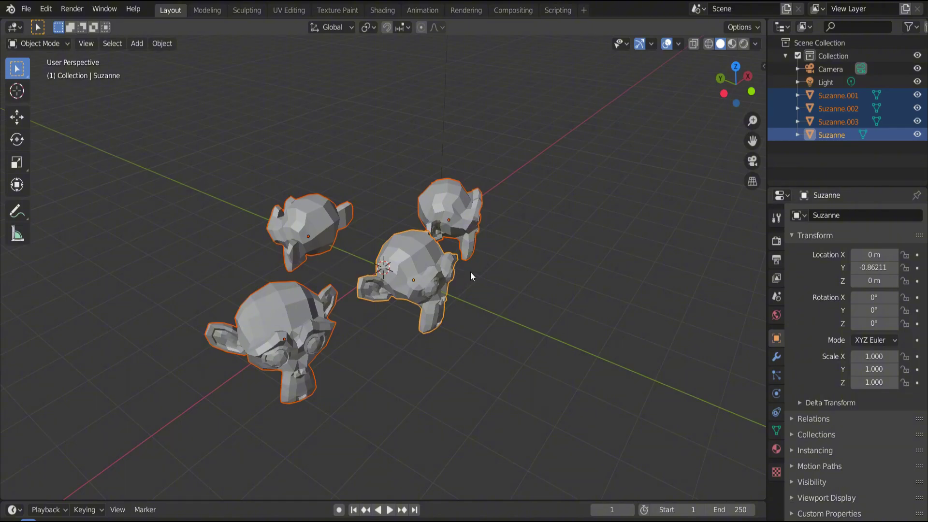
# Try moving the four selected monkeys along the global Z axis and along the global X axis.
pyautogui.press('g')
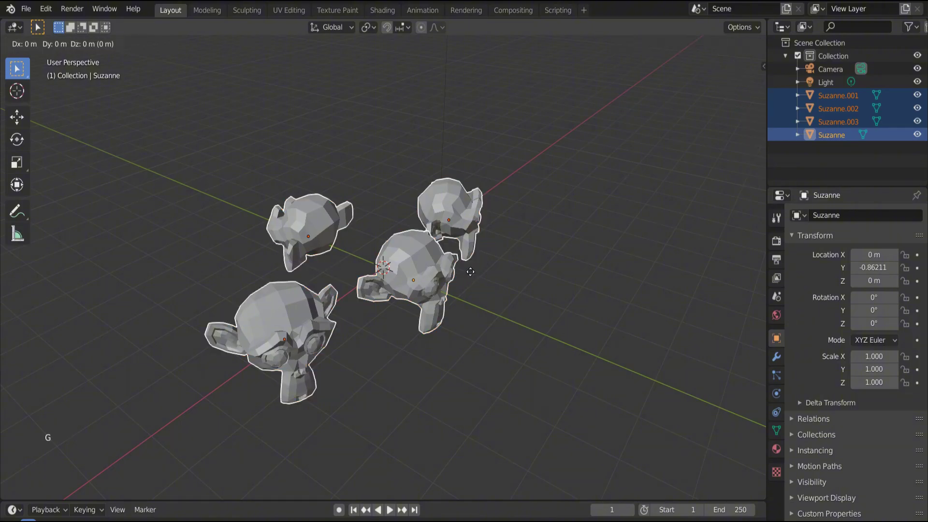
pyautogui.press('z')
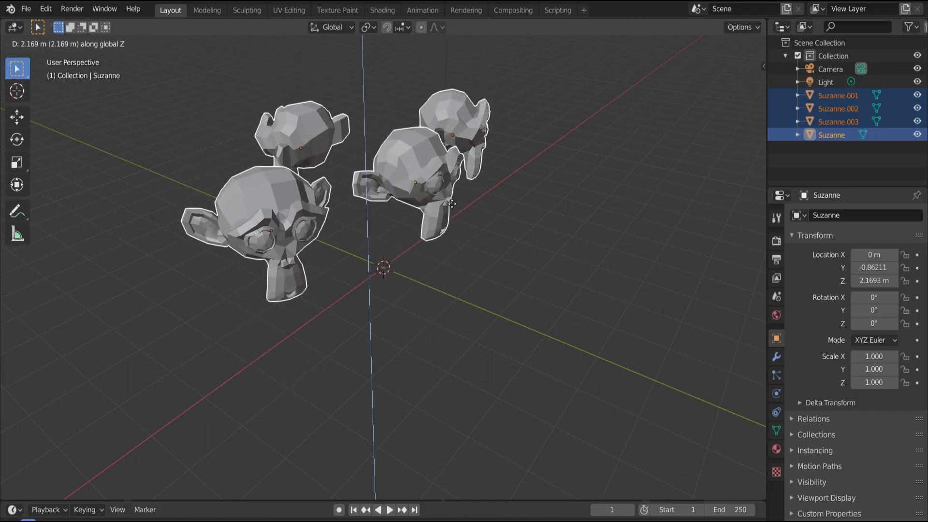
pyautogui.press('Escape')
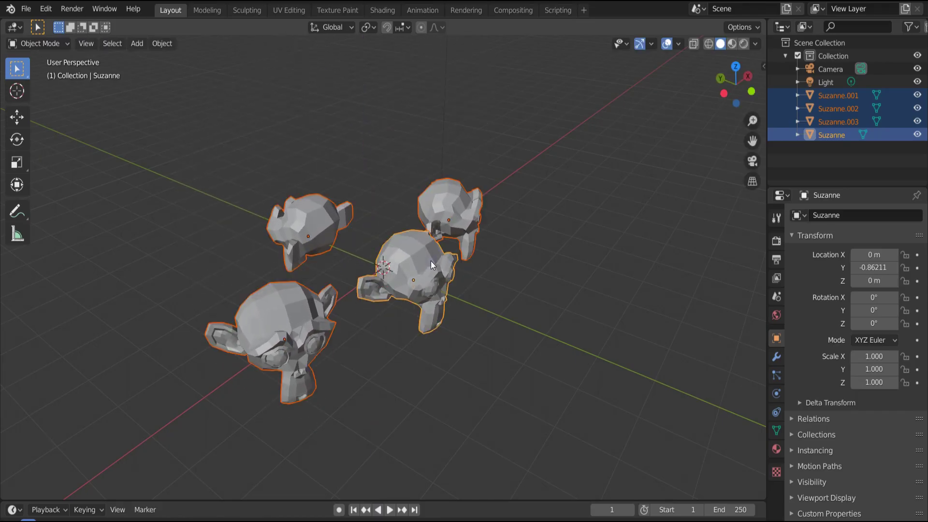
pyautogui.press('g')
pyautogui.press('x')
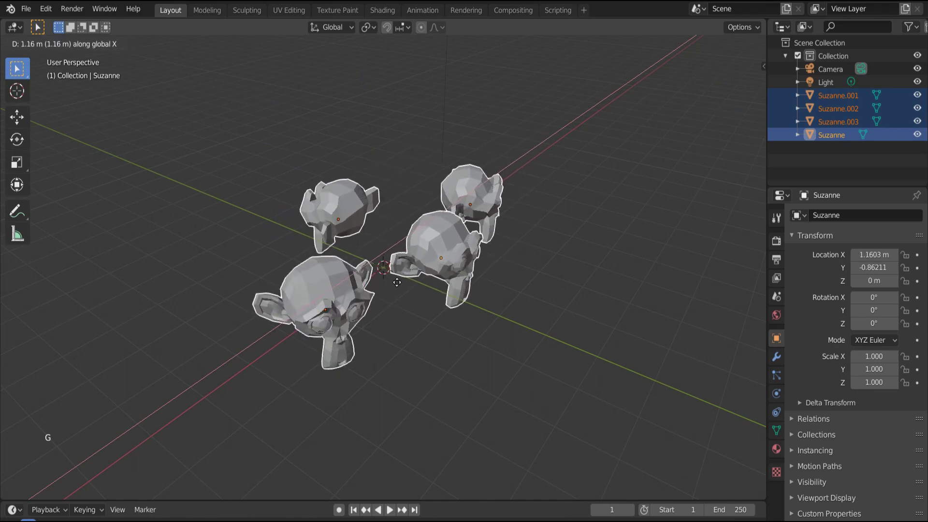
pyautogui.press('Escape')
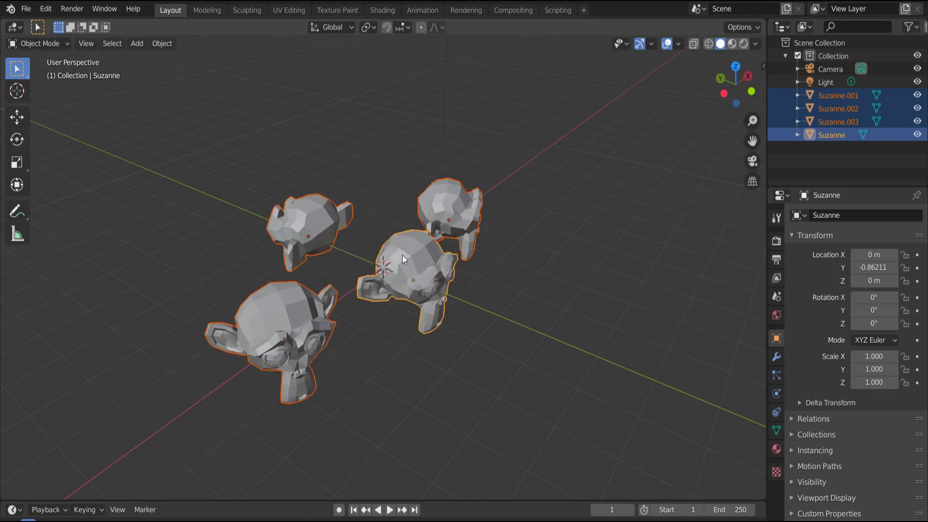
# Try moving the four selected monkeys along the global Y axis, and clear the selection.
pyautogui.press('g')
pyautogui.press('y')
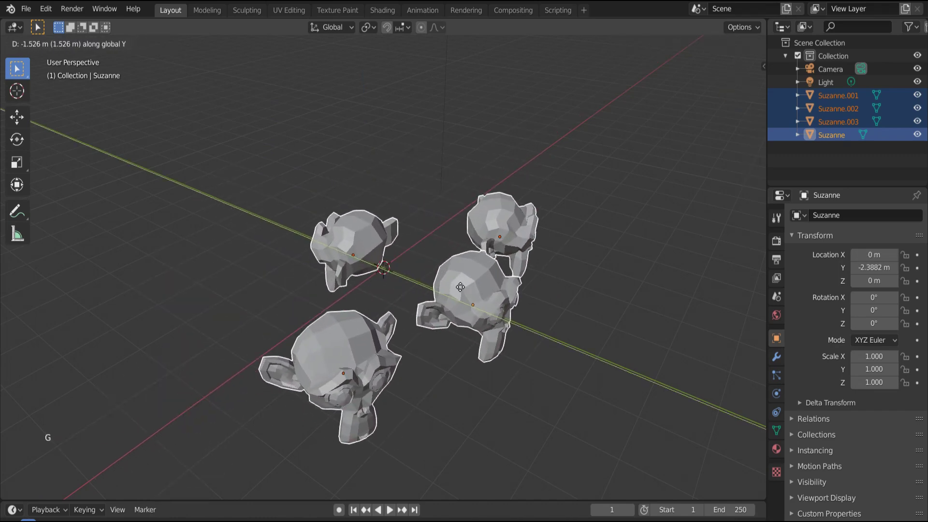
pyautogui.click(419, 265)
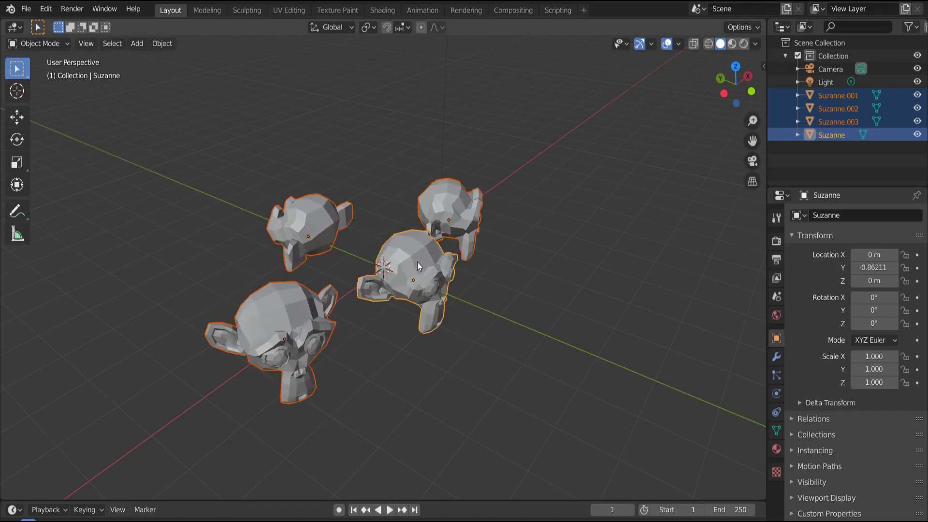
pyautogui.click(367, 135)
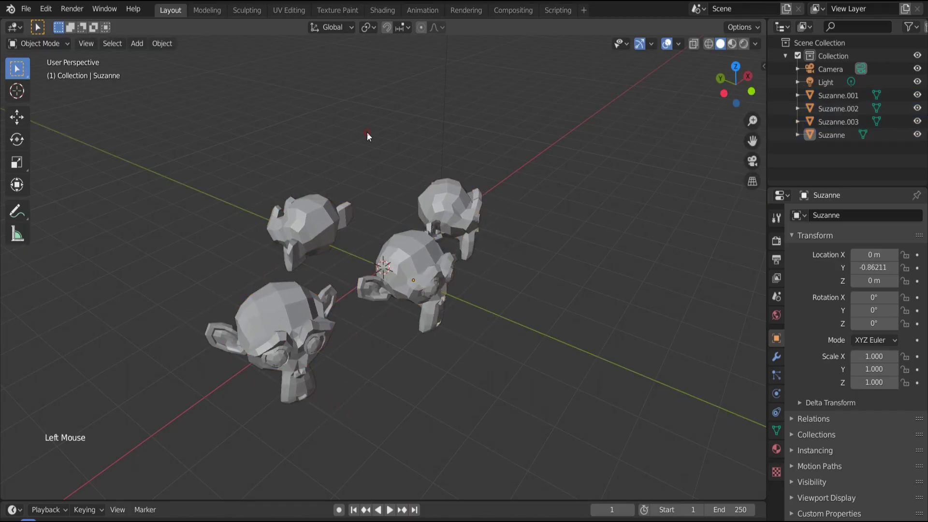
# Set the transform orientation to Local.
pyautogui.click(343, 28)
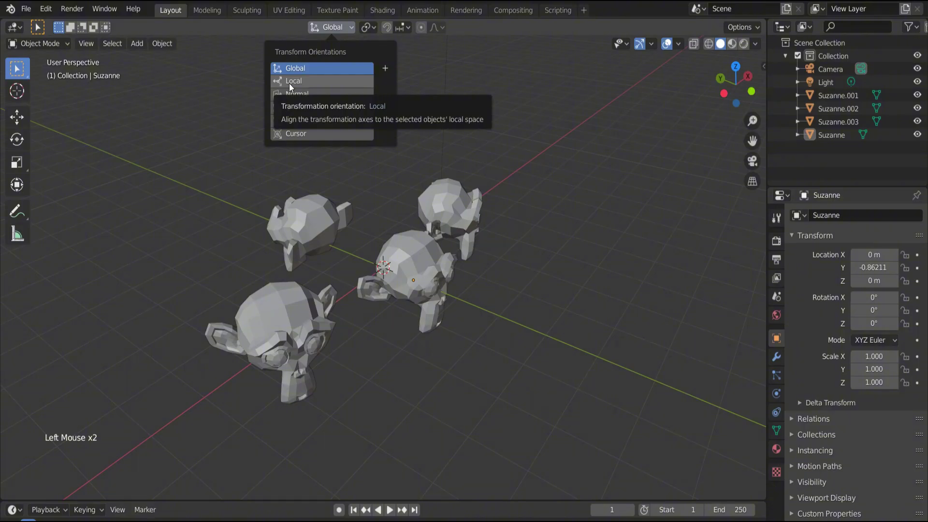
pyautogui.click(289, 84)
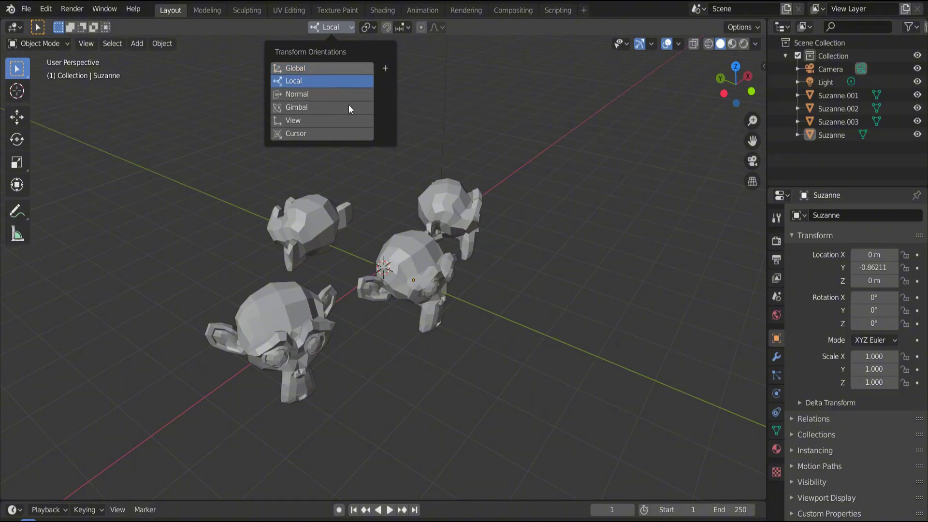
pyautogui.click(528, 185)
# Rotate the middle monkey around its local X axis to about -41° using the Rotate tool.
pyautogui.moveTo(752, 121); pyautogui.dragTo(753, 115)
pyautogui.moveTo(736, 83); pyautogui.dragTo(723, 89)
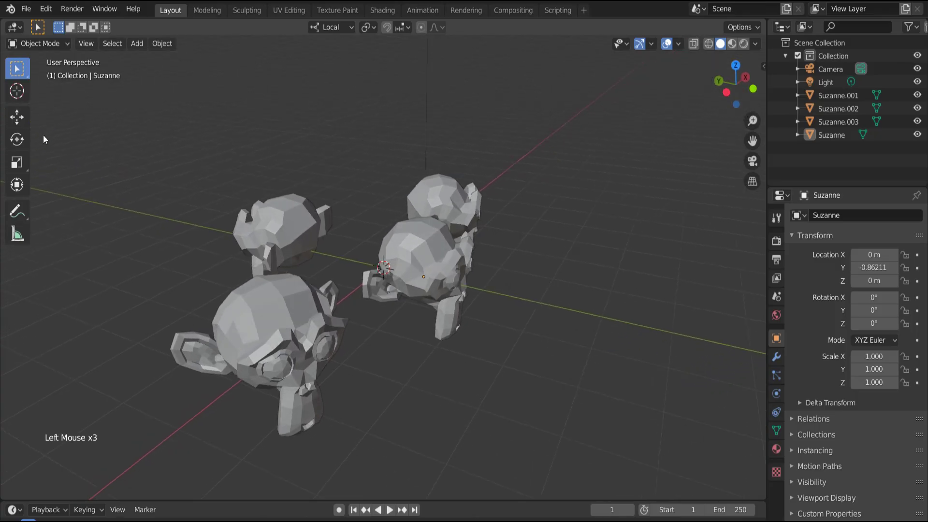
pyautogui.click(16, 141)
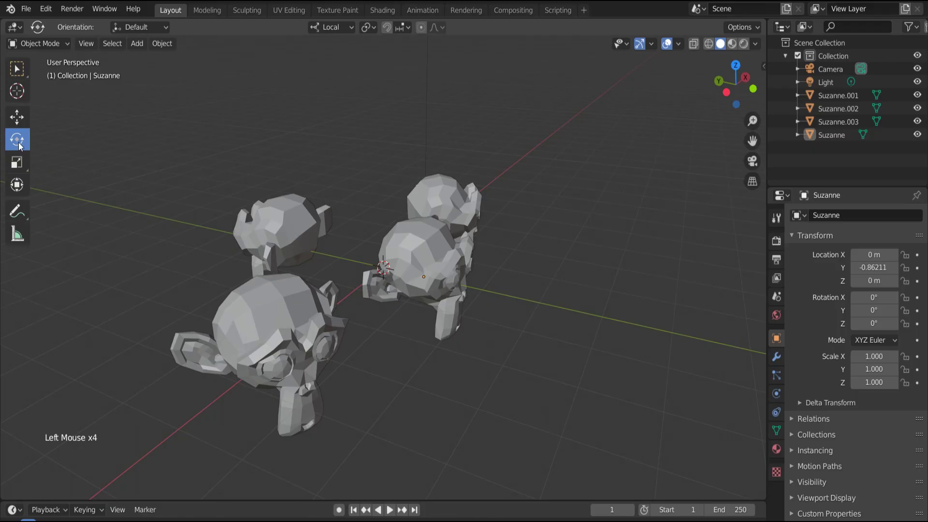
pyautogui.click(446, 280)
pyautogui.moveTo(753, 120); pyautogui.dragTo(532, 246)
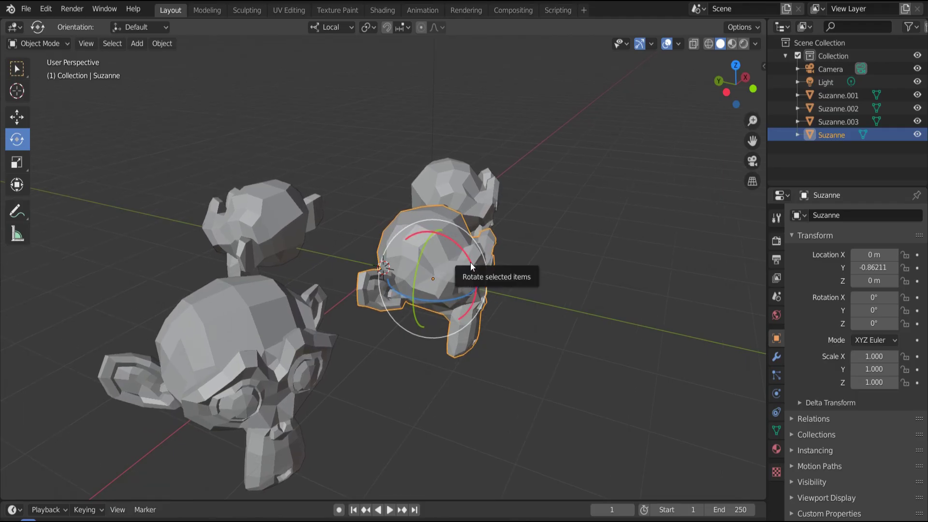
pyautogui.moveTo(471, 262); pyautogui.dragTo(456, 236)
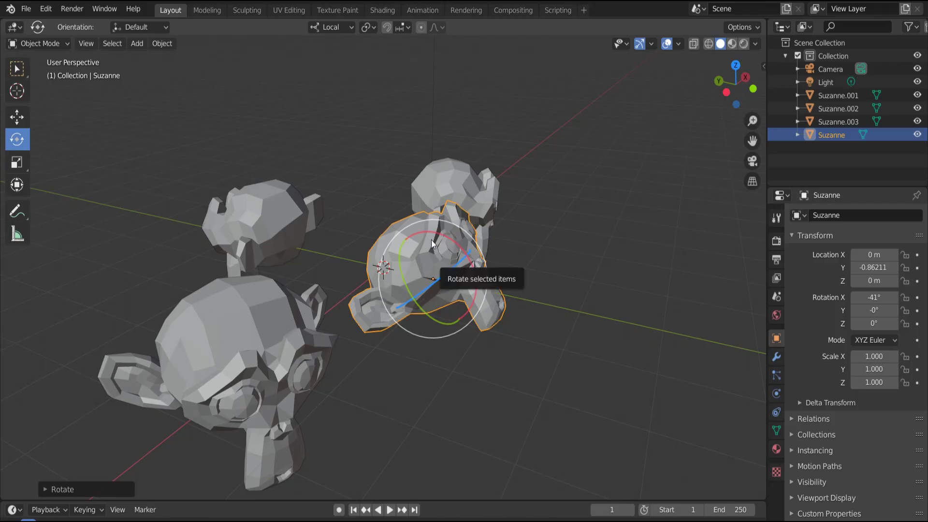
# Switch the transform orientation to Global to compare the rotation gizmo's alignment, and set it back to Local.
pyautogui.click(346, 27)
pyautogui.click(319, 68)
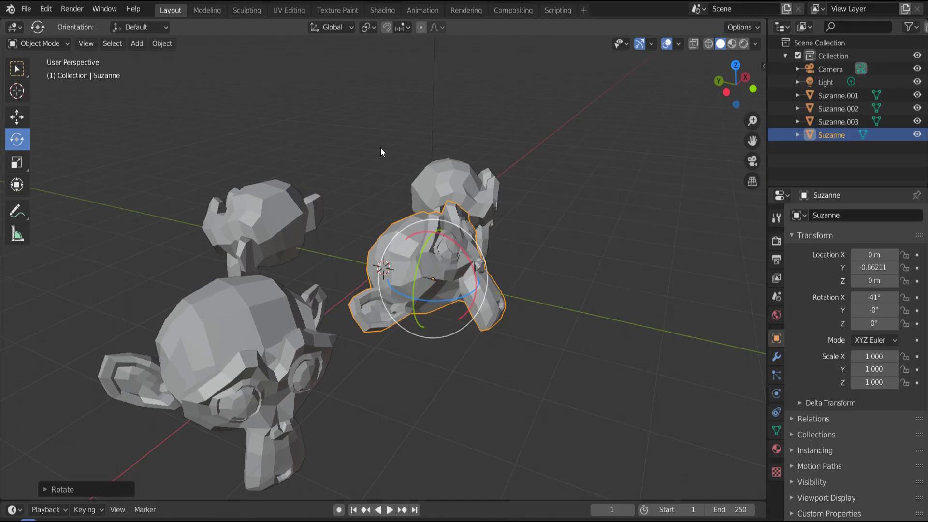
pyautogui.click(348, 29)
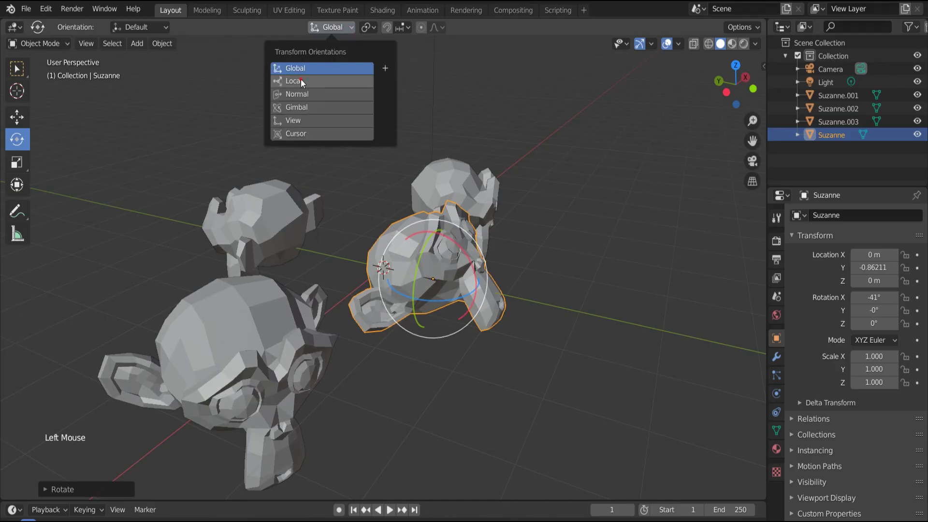
pyautogui.click(302, 80)
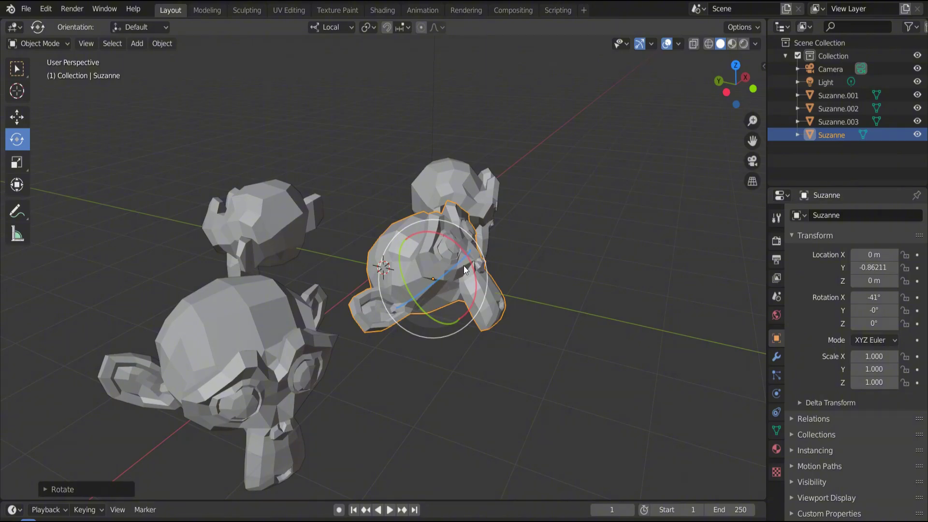
# Try moving the tilted middle monkey along its local Z axis.
pyautogui.press('g')
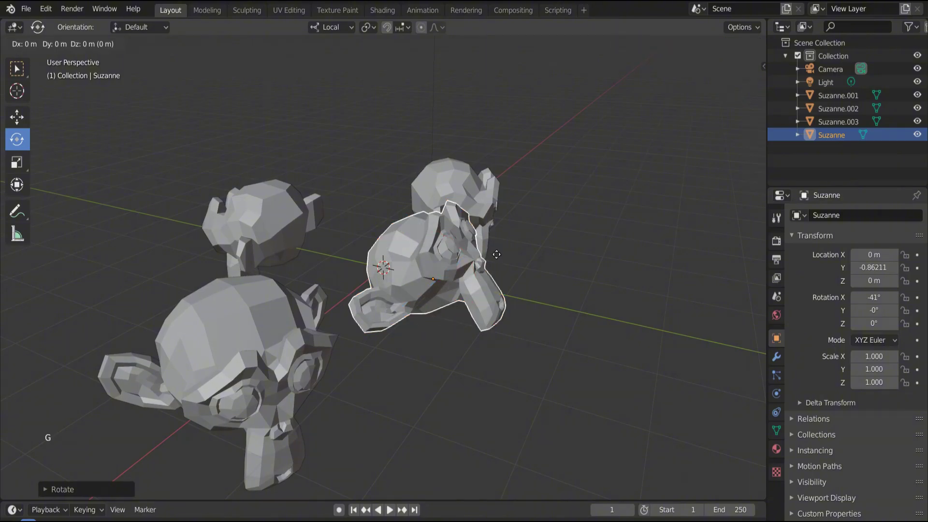
pyautogui.press('z')
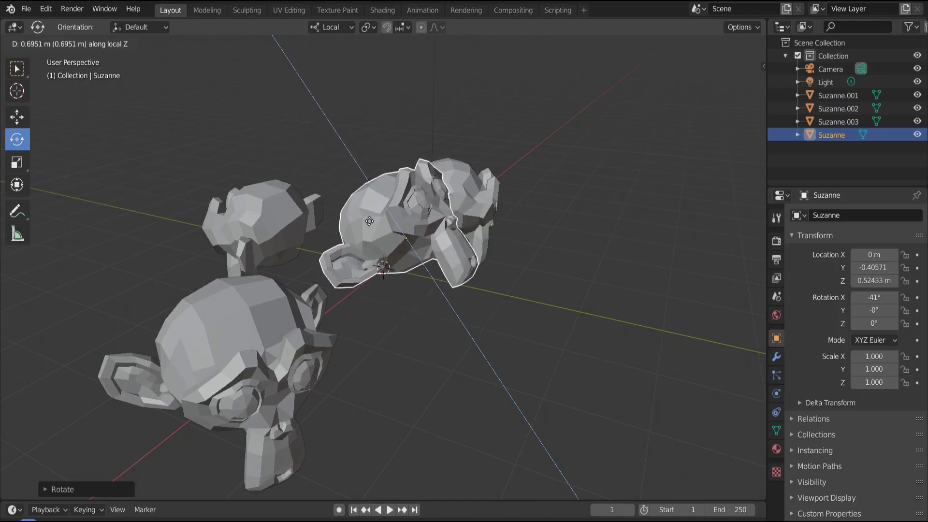
pyautogui.rightClick(385, 262)
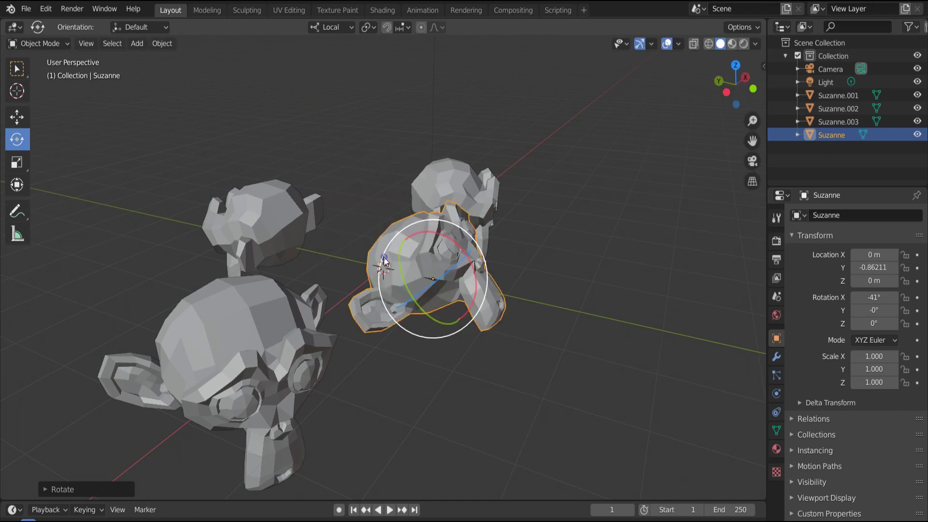
# Set the transform orientation to Global and try moving the tilted middle monkey along the global Z axis.
pyautogui.click(345, 31)
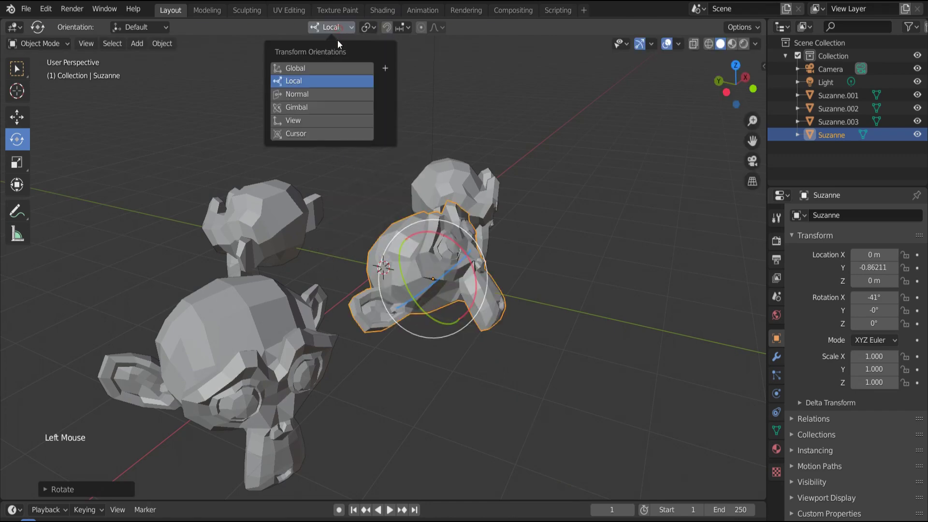
pyautogui.click(320, 66)
pyautogui.press('g')
pyautogui.press('z')
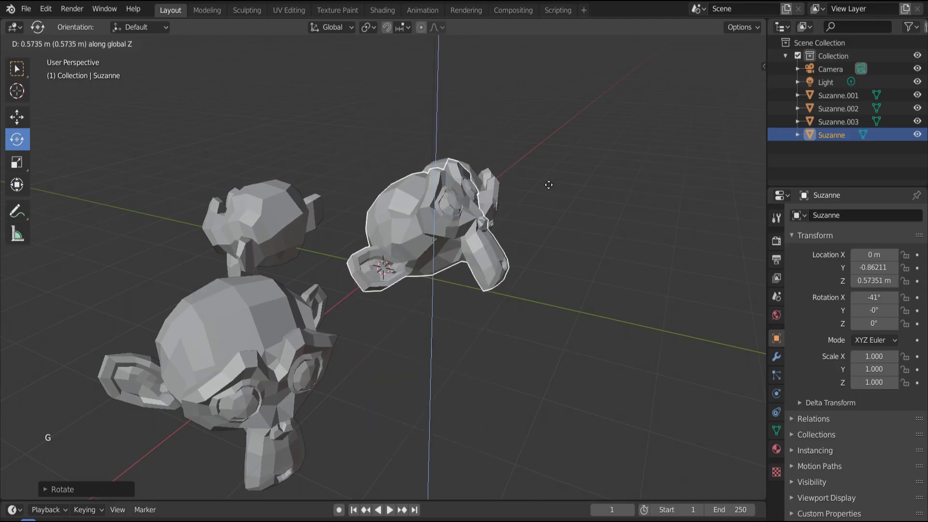
pyautogui.rightClick(367, 83)
# Return the transform orientation to Local and try moving the tilted middle monkey along its local Z axis again.
pyautogui.click(349, 31)
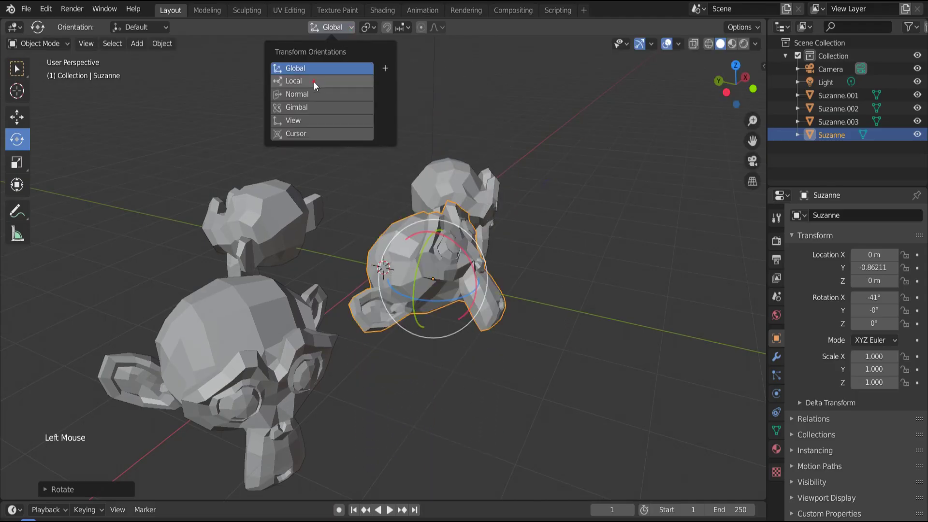
pyautogui.click(314, 83)
pyautogui.press('g')
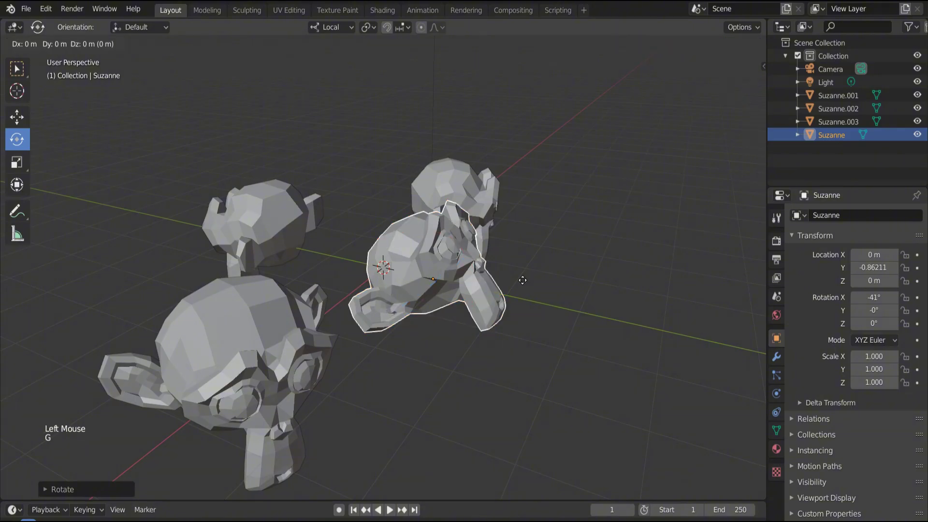
pyautogui.press('z')
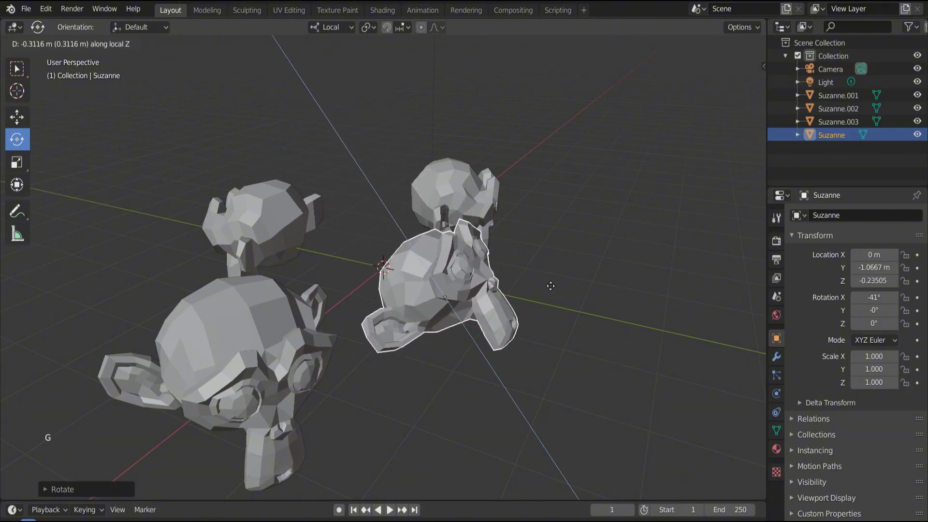
pyautogui.rightClick(498, 262)
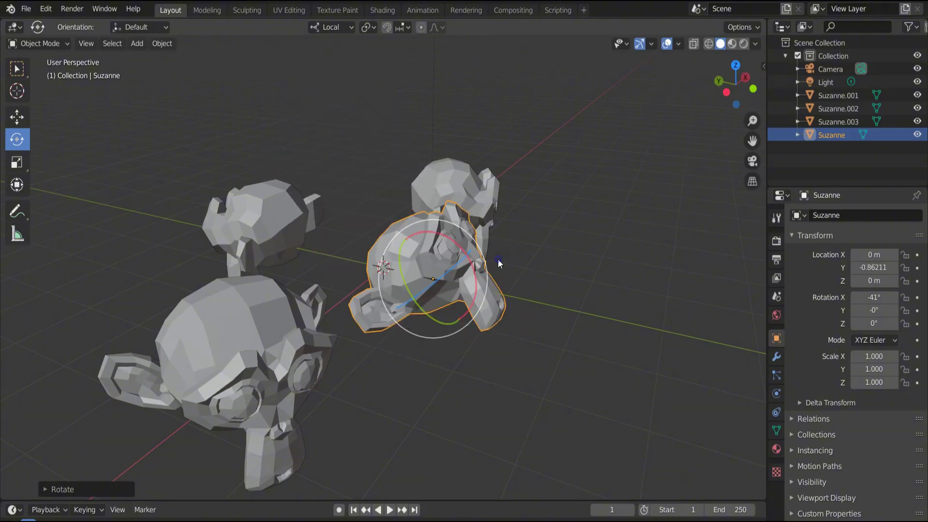
pyautogui.click(467, 186)
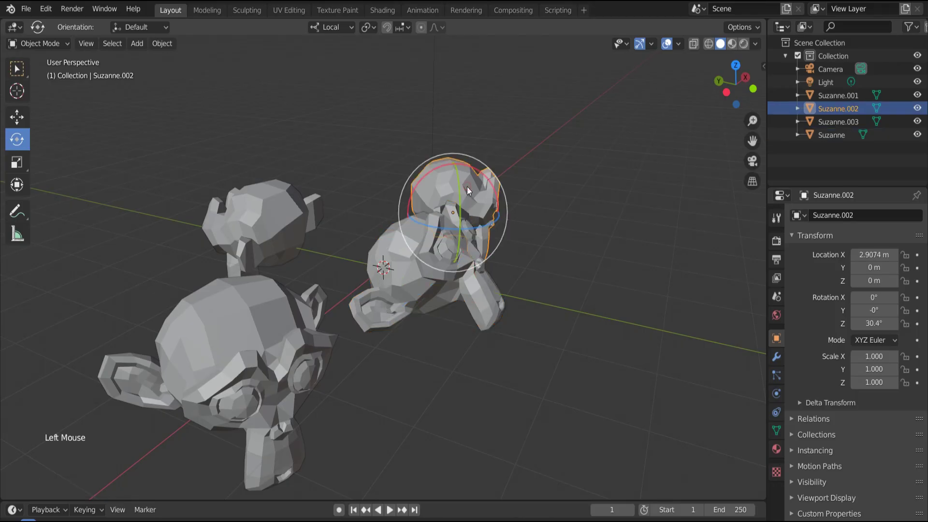
pyautogui.keyDown('shift'); pyautogui.click(258, 193); pyautogui.keyUp('shift')
pyautogui.keyDown('shift'); pyautogui.click(281, 302); pyautogui.keyUp('shift')
pyautogui.keyDown('shift'); pyautogui.click(448, 265); pyautogui.keyUp('shift')
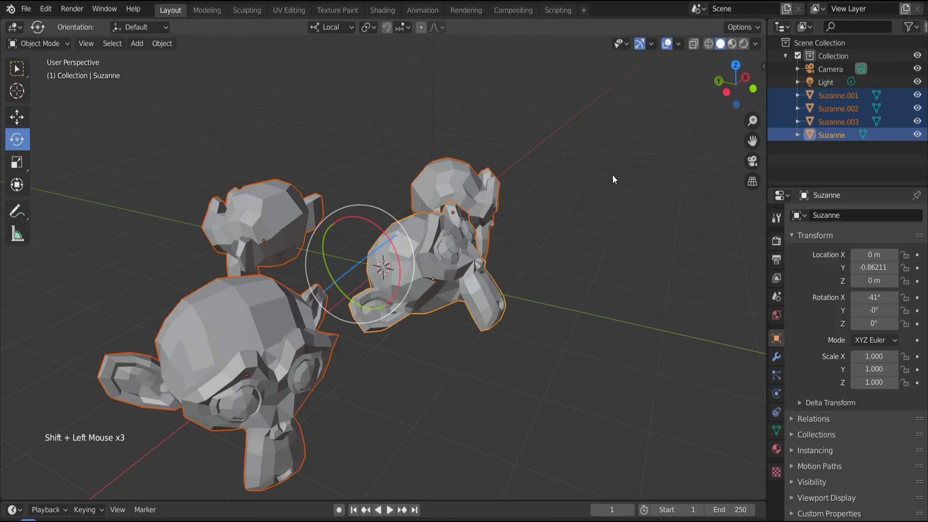
pyautogui.press('r')
pyautogui.press('Escape')
pyautogui.click(511, 183)
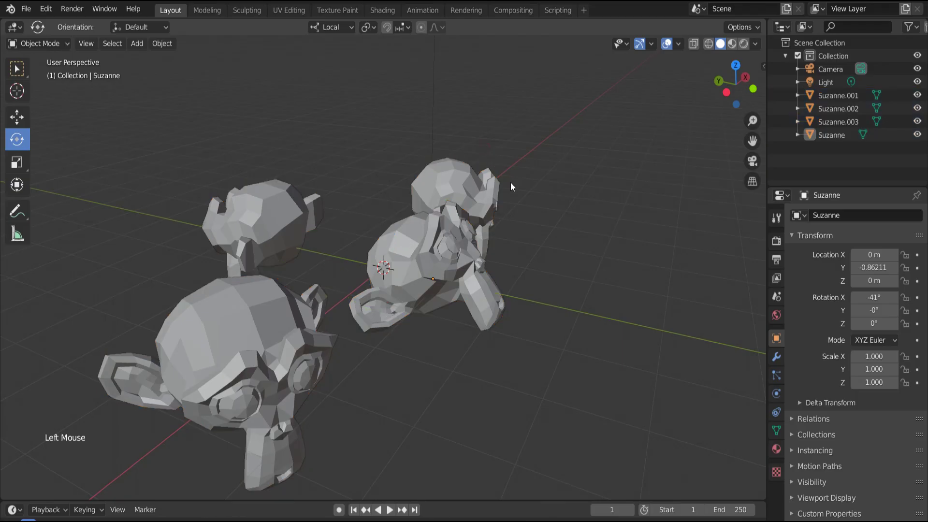
# Select all four monkeys with the middle one active and try moving them along their local Z axes.
pyautogui.keyDown('shift'); pyautogui.click(467, 187); pyautogui.keyUp('shift')
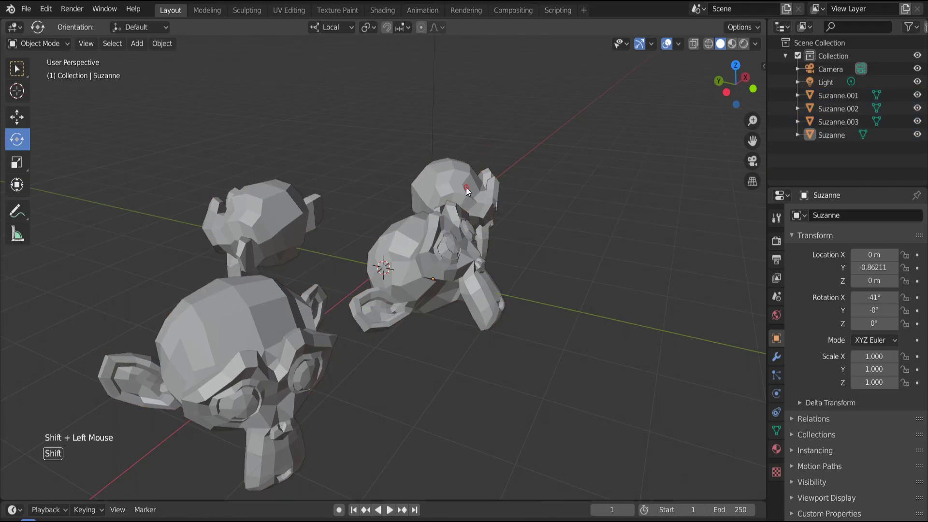
pyautogui.keyDown('shift'); pyautogui.click(279, 251); pyautogui.keyUp('shift')
pyautogui.keyDown('shift'); pyautogui.click(269, 328); pyautogui.keyUp('shift')
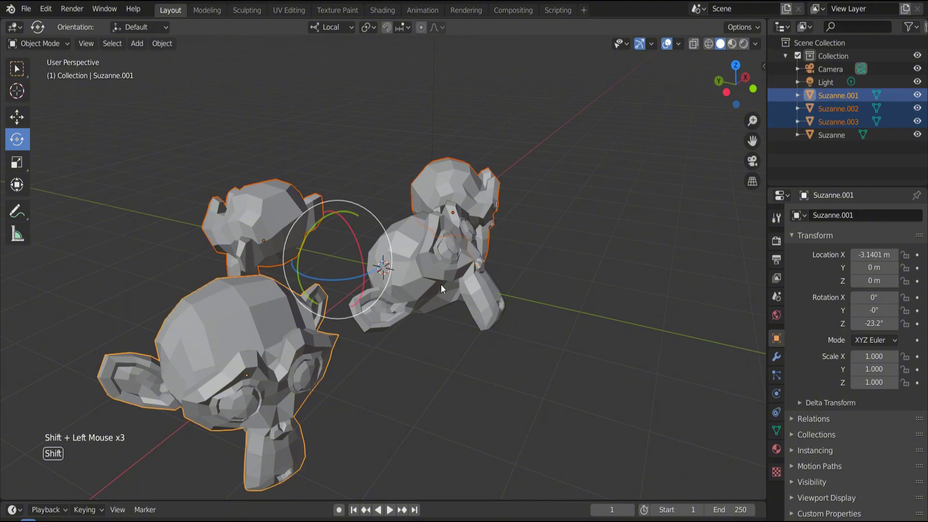
pyautogui.keyDown('shift'); pyautogui.click(445, 283); pyautogui.keyUp('shift')
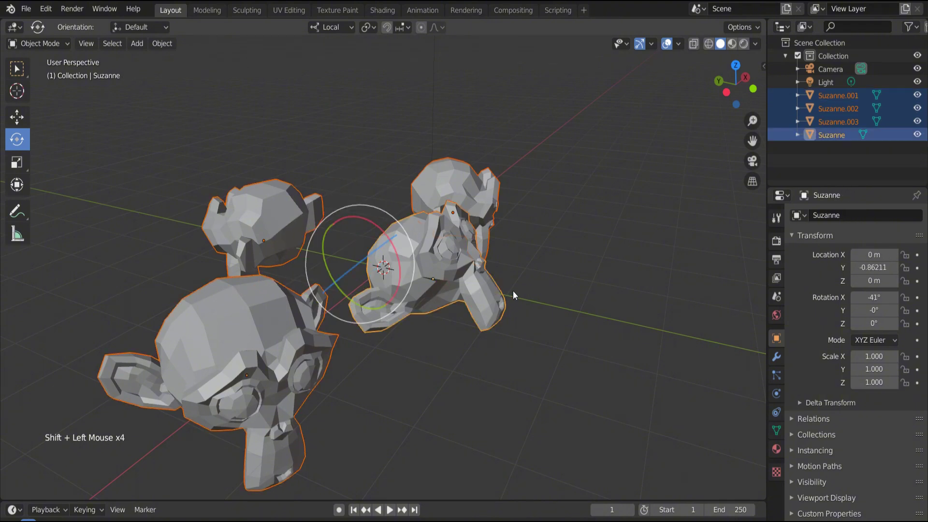
pyautogui.press('g')
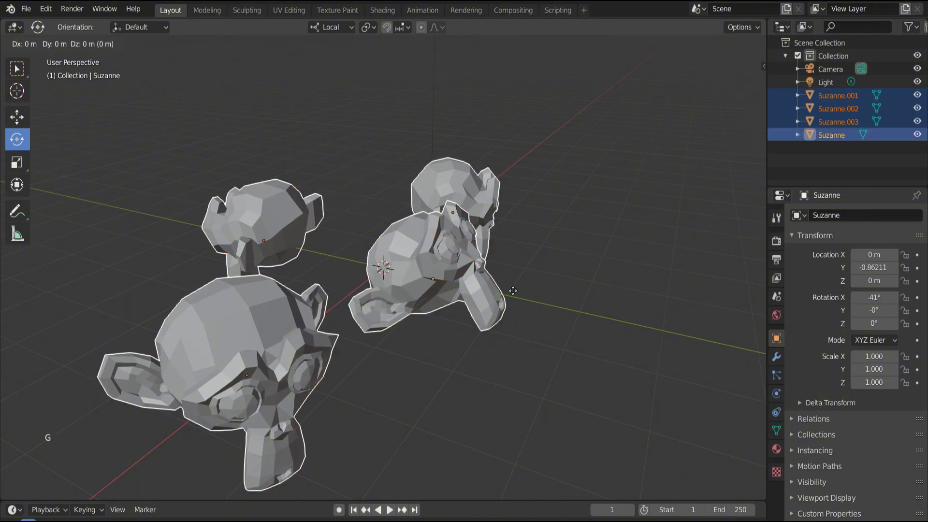
pyautogui.press('z')
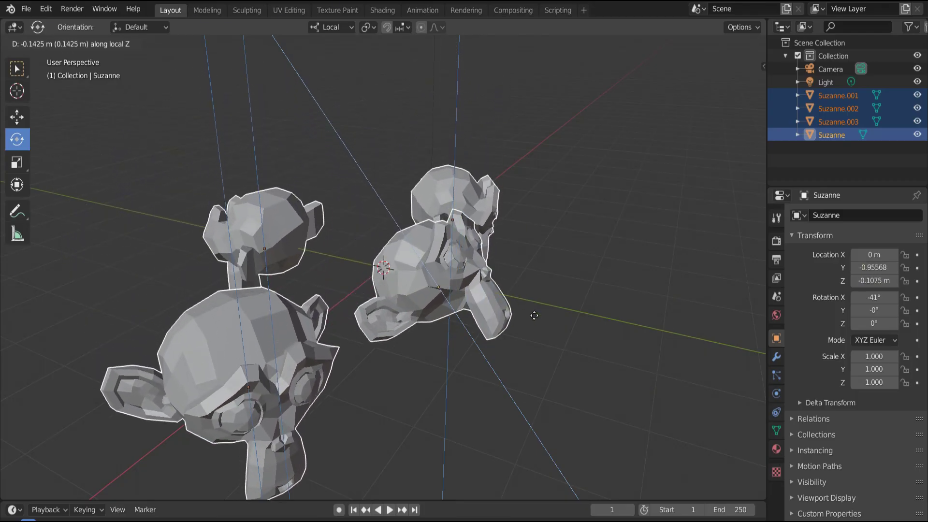
pyautogui.click(479, 239)
# Tilt the far monkey behind the middle one, Suzanne.002, by rotating it around its local X axis.
pyautogui.click(496, 198)
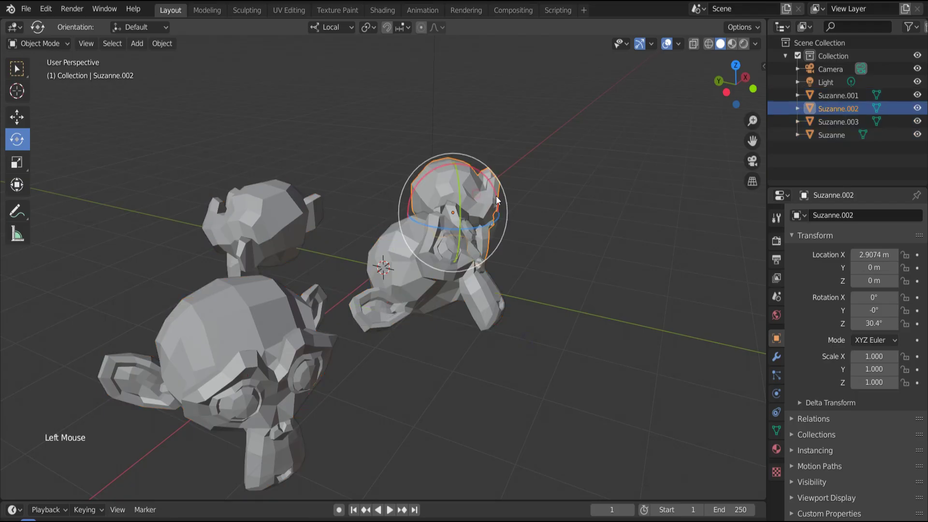
pyautogui.press('r')
pyautogui.press('x')
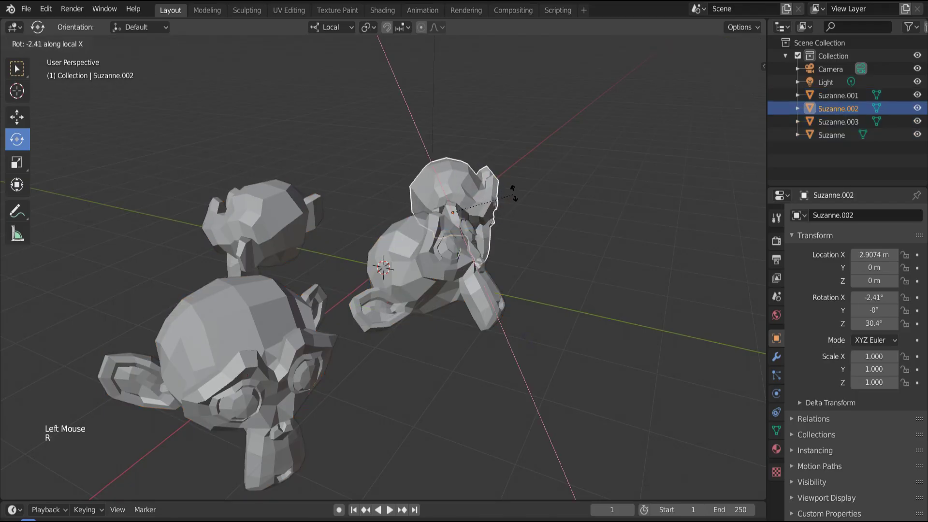
pyautogui.click(506, 149)
# Rotate the monkey on the positive Y side, Suzanne.003, around its local X axis to about 43.9°.
pyautogui.click(271, 201)
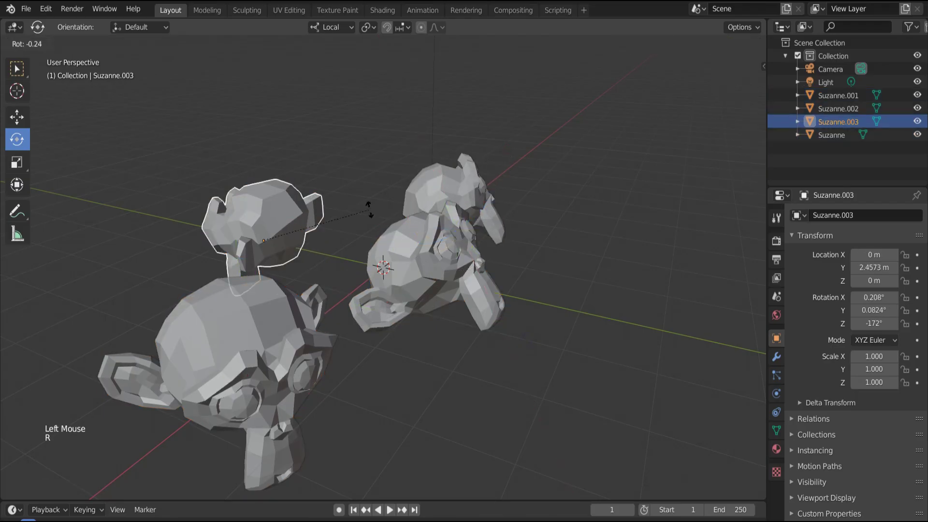
pyautogui.press('r')
pyautogui.press('x')
pyautogui.click(321, 177)
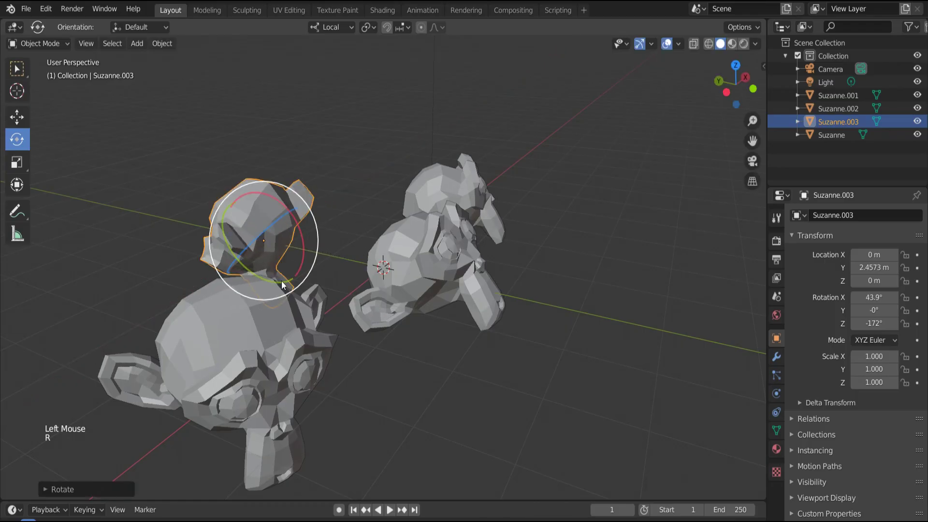
# Tilt the large front monkey, Suzanne.001, forward by rotating it around its local X axis.
pyautogui.click(324, 333)
pyautogui.press('r')
pyautogui.press('x')
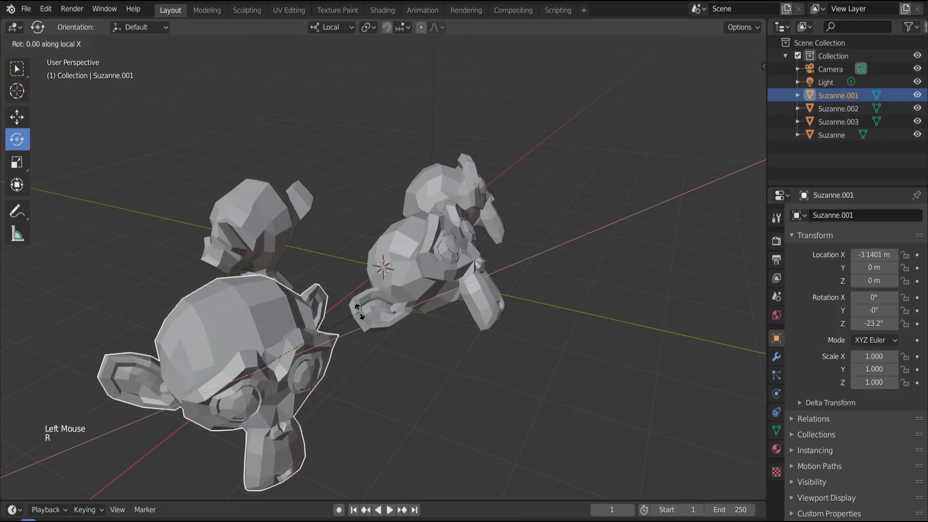
pyautogui.click(358, 360)
# Select all four monkeys with the large front one, Suzanne.001, as the active object.
pyautogui.click(411, 270)
pyautogui.keyDown('shift'); pyautogui.click(411, 270); pyautogui.keyUp('shift')
pyautogui.keyDown('shift'); pyautogui.click(269, 252); pyautogui.keyUp('shift')
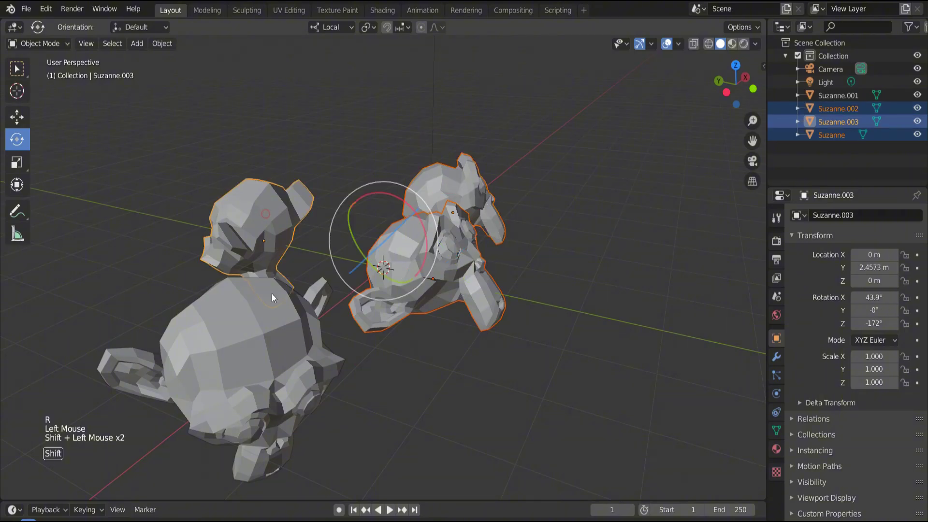
pyautogui.keyDown('shift'); pyautogui.click(273, 296); pyautogui.keyUp('shift')
pyautogui.scroll(-1, 484, 293)
pyautogui.scroll(-1, 484, 293)
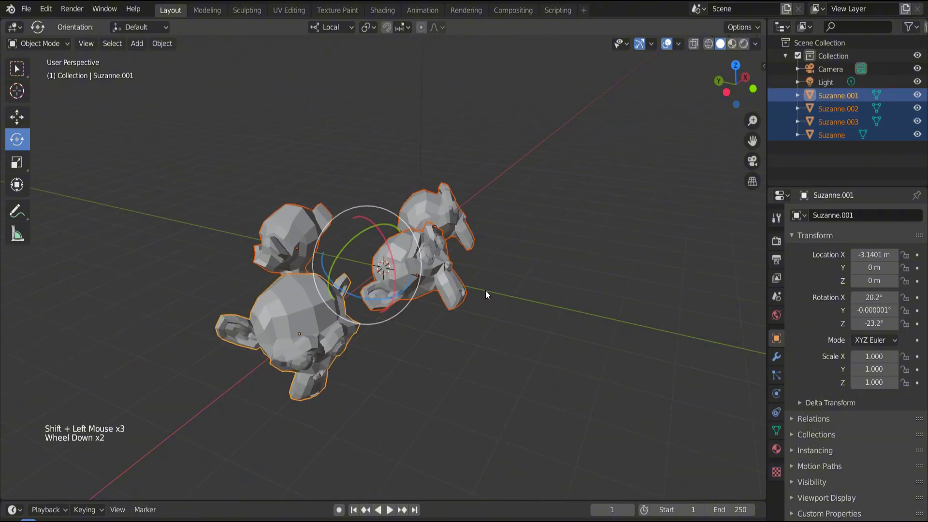
# Try moving the four selected monkeys along their own local Z axes.
pyautogui.press('g')
pyautogui.press('z')
pyautogui.press('z')
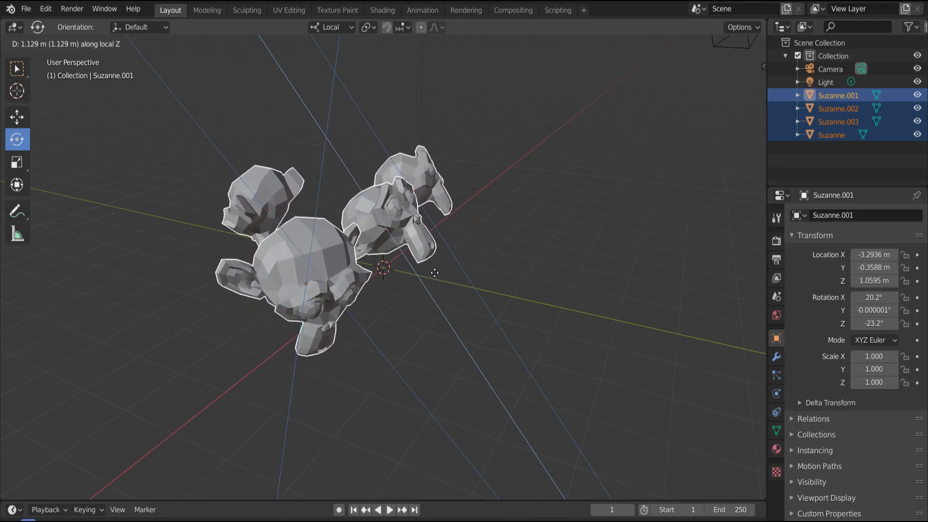
pyautogui.rightClick(466, 302)
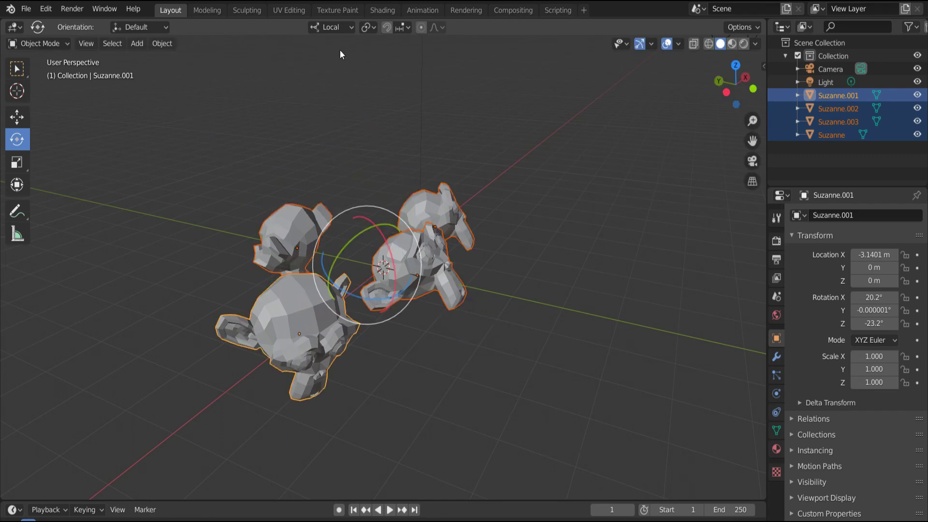
# Set the transform orientation to Global and raise all four monkeys about 0.19 m along the global Z axis.
pyautogui.click(339, 32)
pyautogui.click(312, 69)
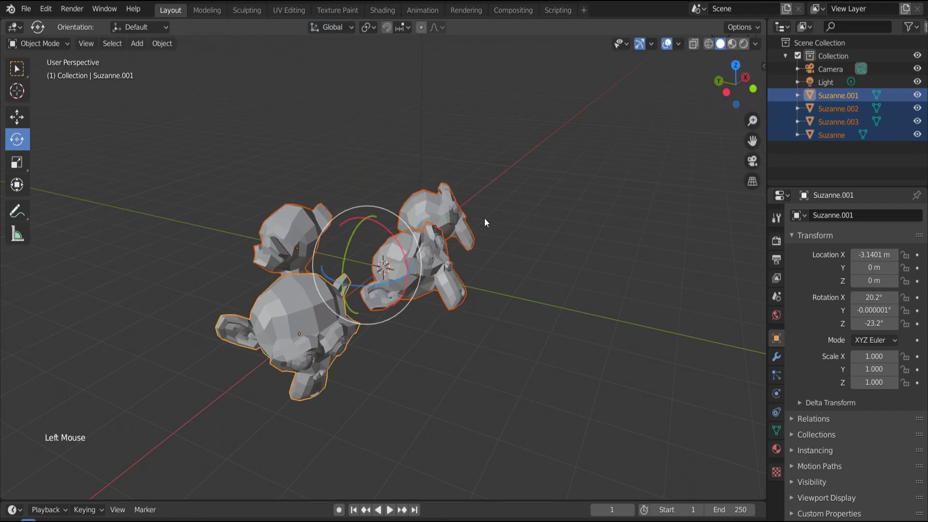
pyautogui.press('g')
pyautogui.press('z')
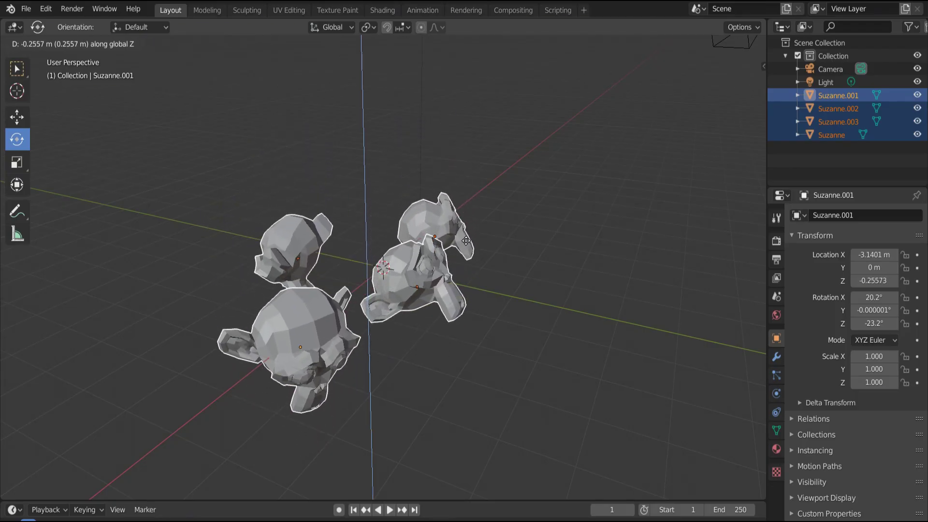
pyautogui.click(430, 137)
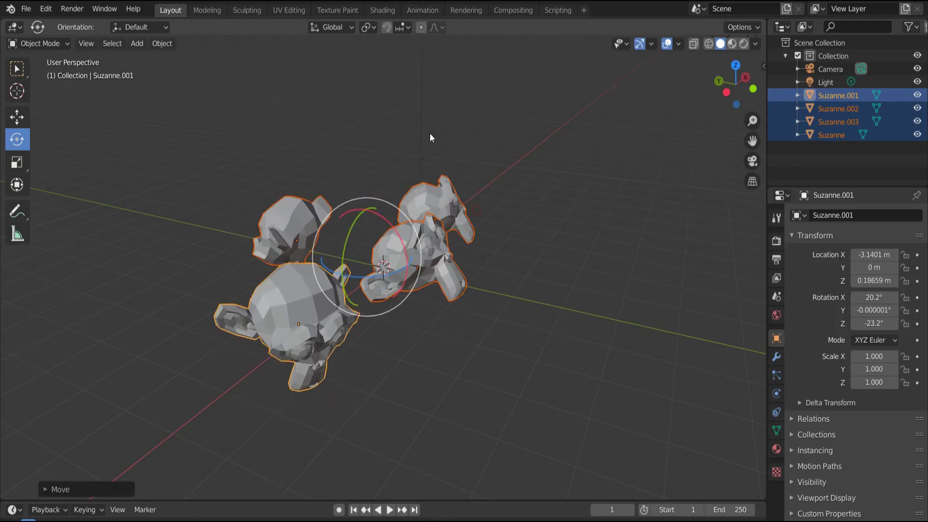
pyautogui.click(329, 28)
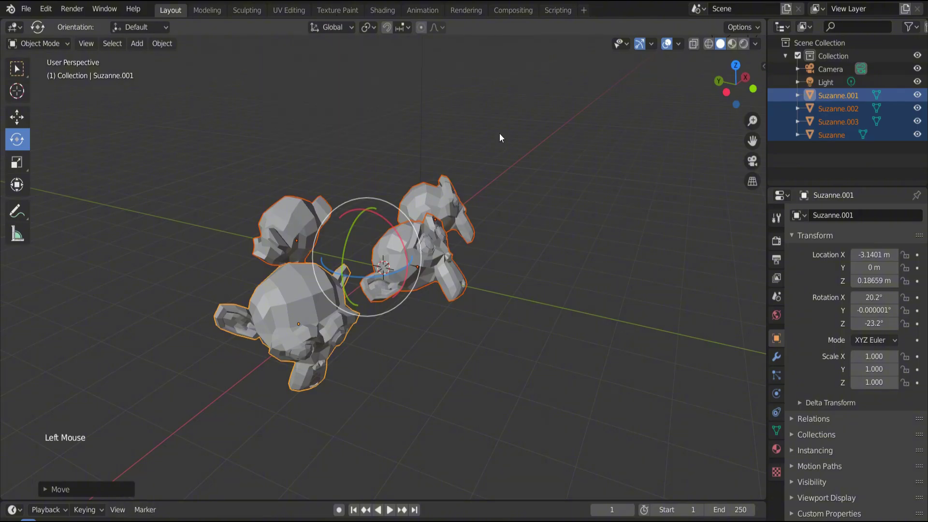
pyautogui.click(402, 100)
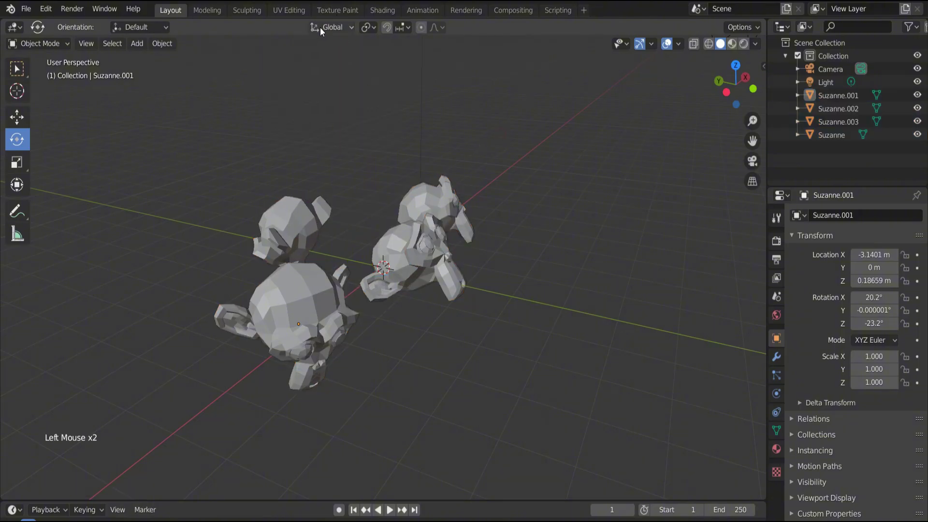
pyautogui.click(348, 27)
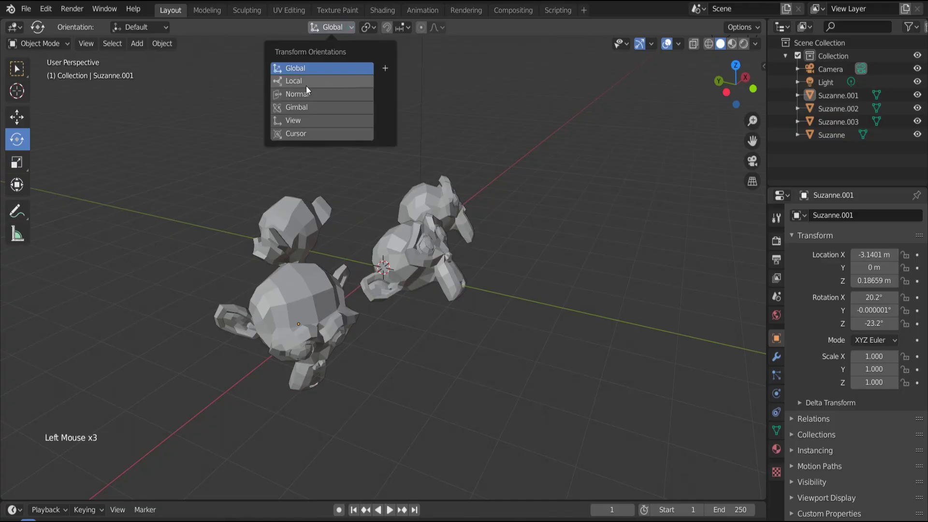
# Select the middle monkey, Suzanne, and try moving it along the global Z axis.
pyautogui.moveTo(753, 120); pyautogui.dragTo(528, 239)
pyautogui.click(420, 250)
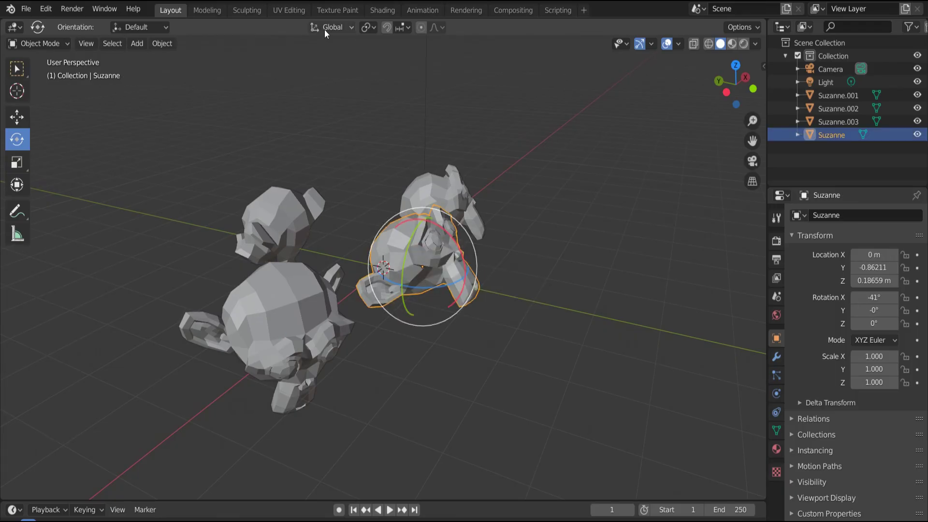
pyautogui.press('g')
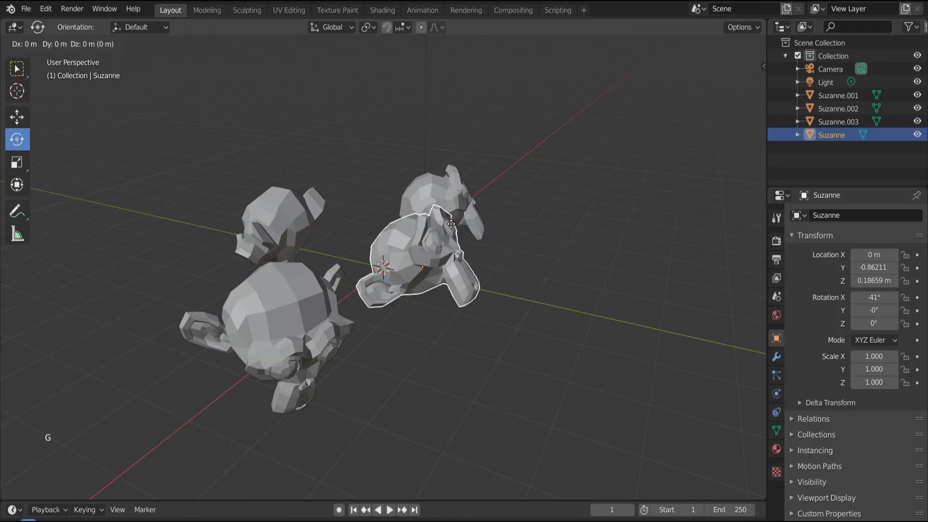
pyautogui.press('z')
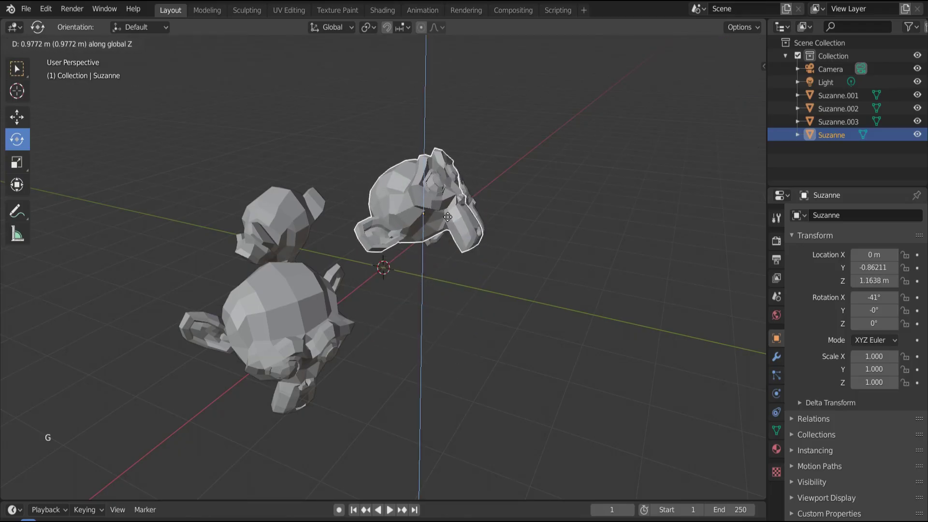
pyautogui.press('Escape')
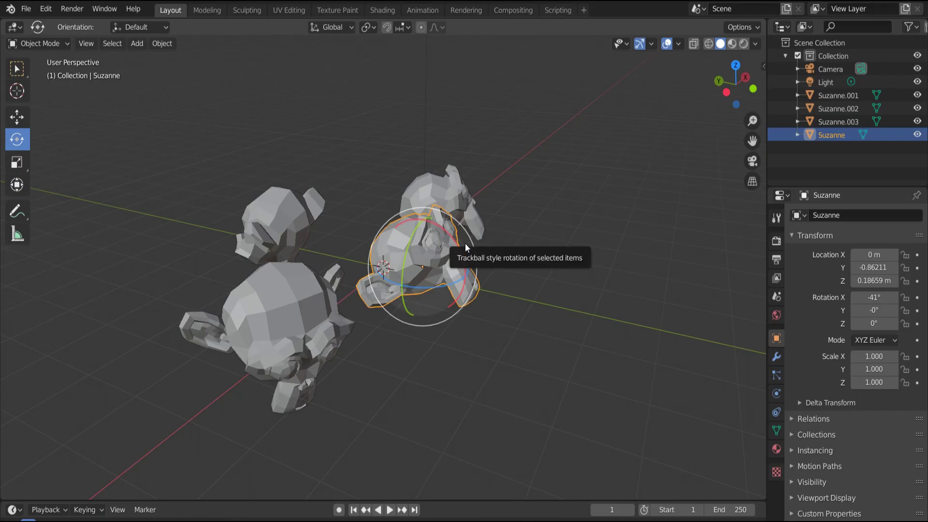
# Try moving the middle monkey along its local Z axis while the orientation stays on Global.
pyautogui.press('g')
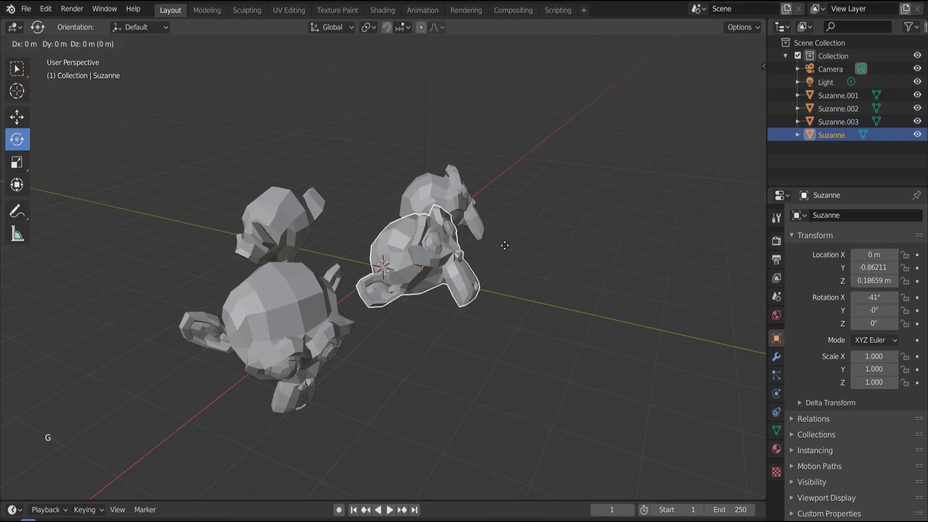
pyautogui.press('z')
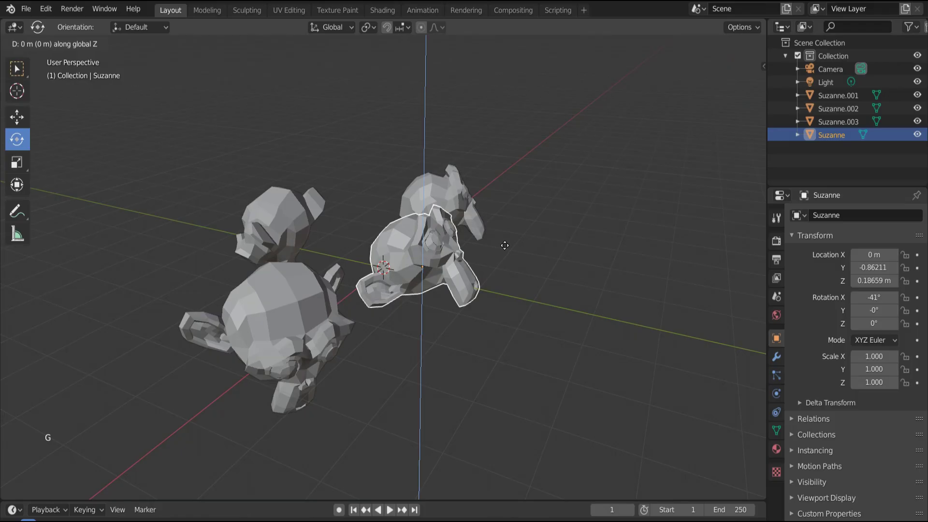
pyautogui.press('z')
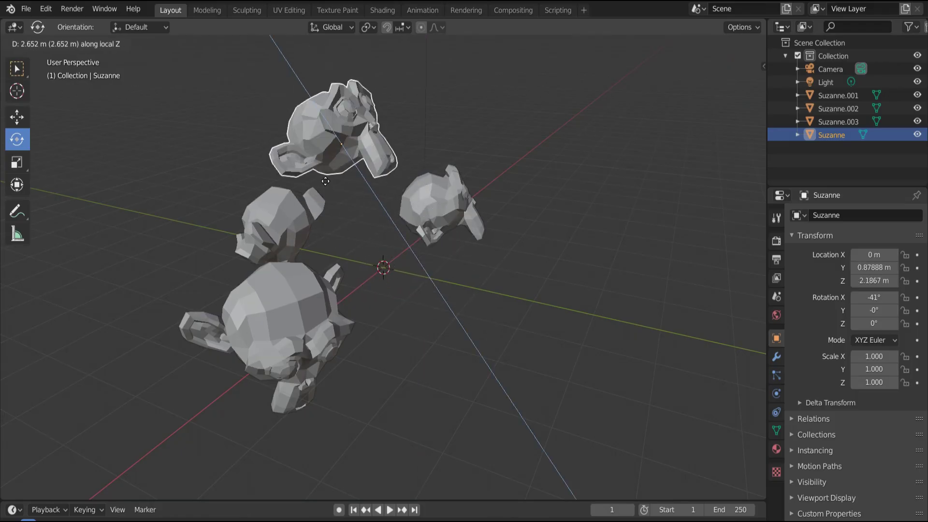
pyautogui.rightClick(401, 236)
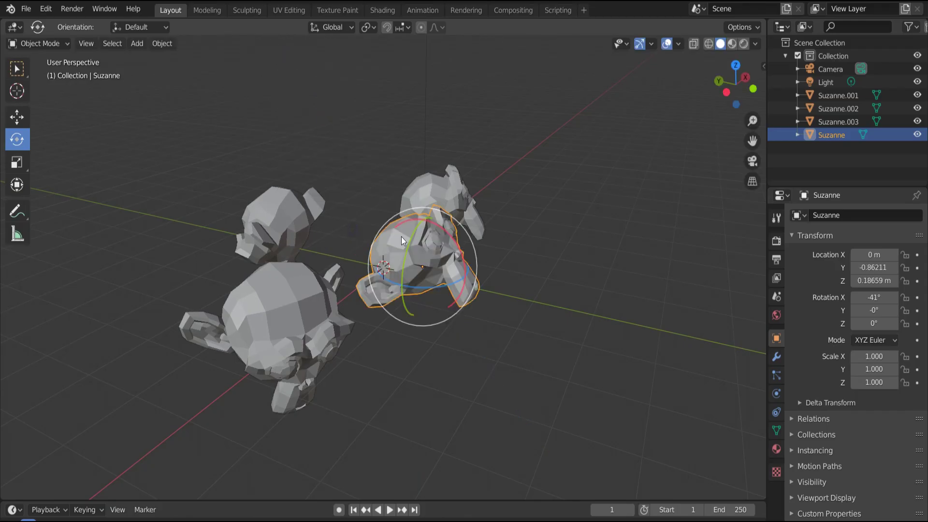
# Try moving the middle monkey along its local X axis.
pyautogui.press('g')
pyautogui.press('x')
pyautogui.press('x')
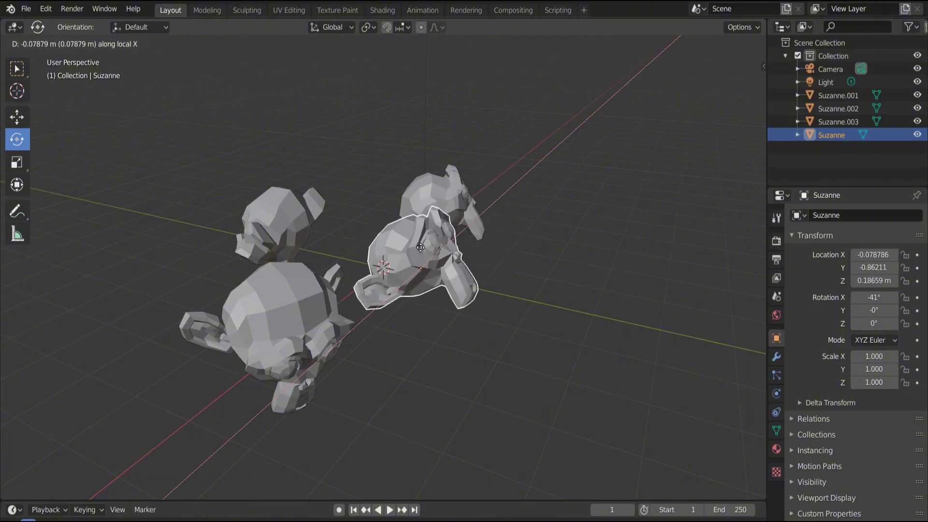
pyautogui.rightClick(420, 254)
# Try rotating the middle monkey around its local Z axis.
pyautogui.press('r')
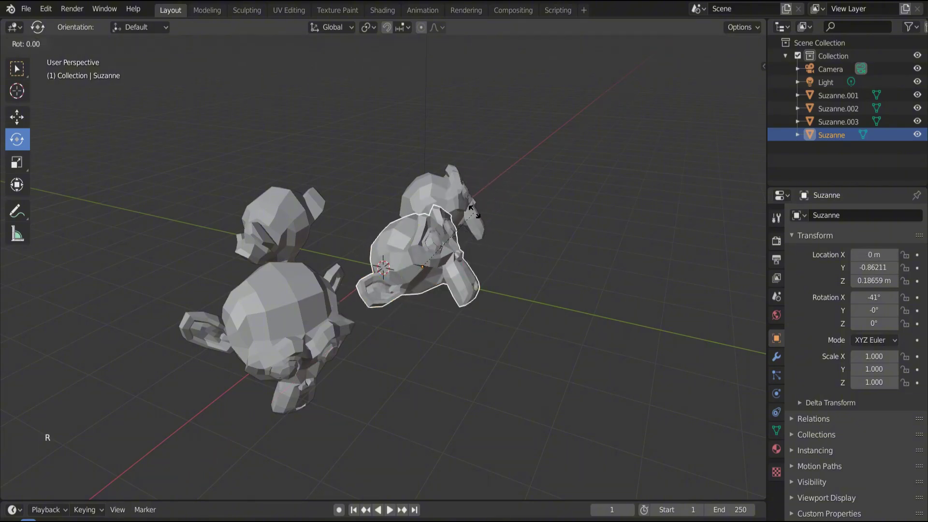
pyautogui.press('z')
pyautogui.press('z')
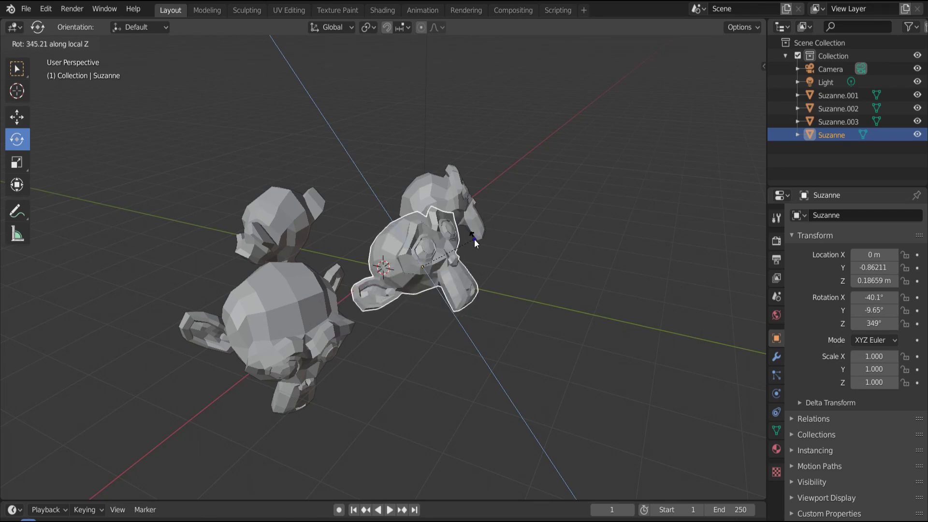
pyautogui.press('Escape')
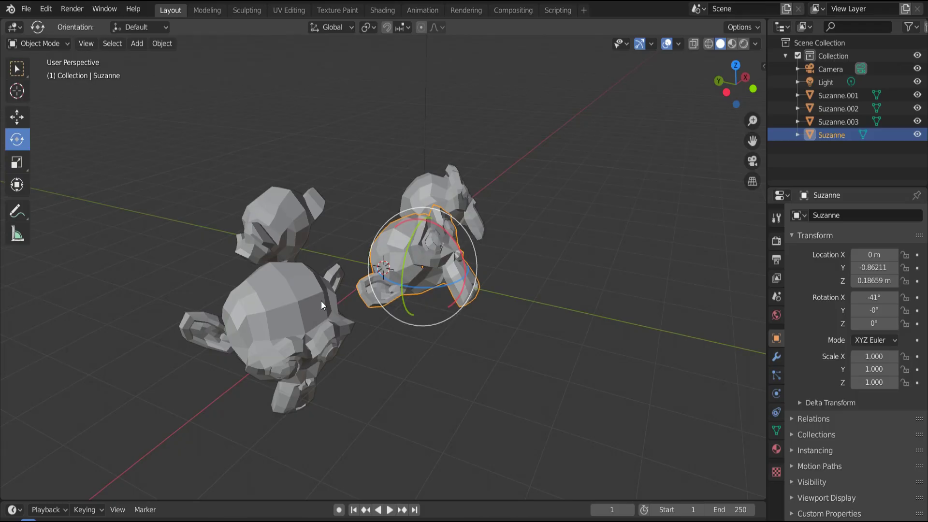
# Rotate the large front monkey, Suzanne.001, freely in the view by about 17.5°.
pyautogui.click(333, 305)
pyautogui.press('r')
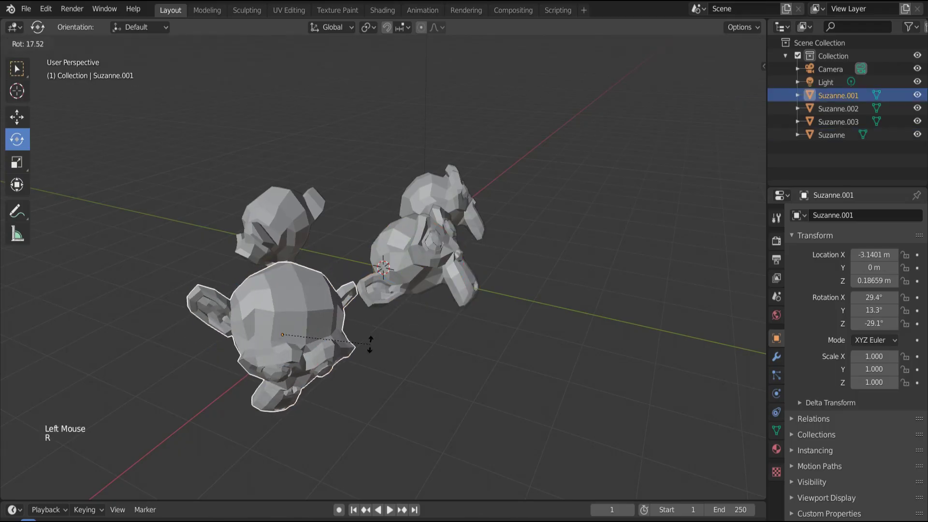
pyautogui.click(324, 341)
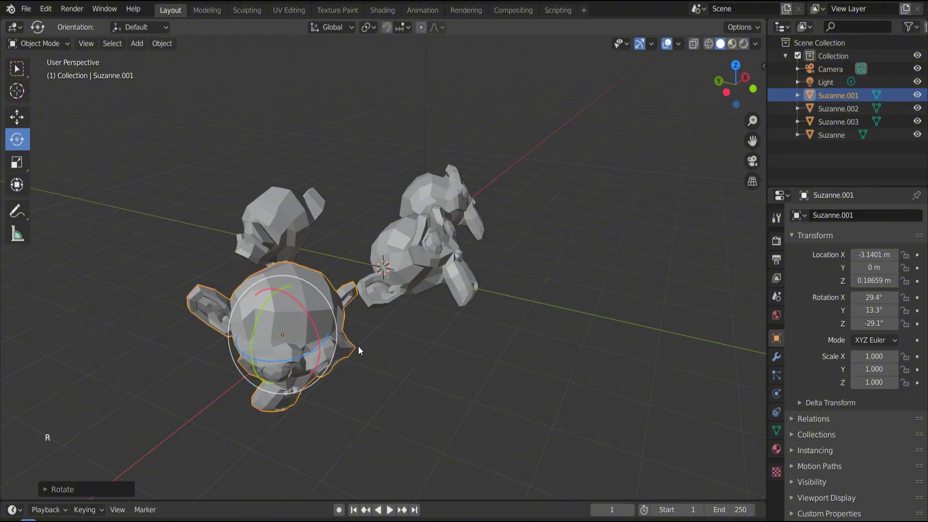
# Try moving the large front monkey along the global Z axis.
pyautogui.press('g')
pyautogui.press('z')
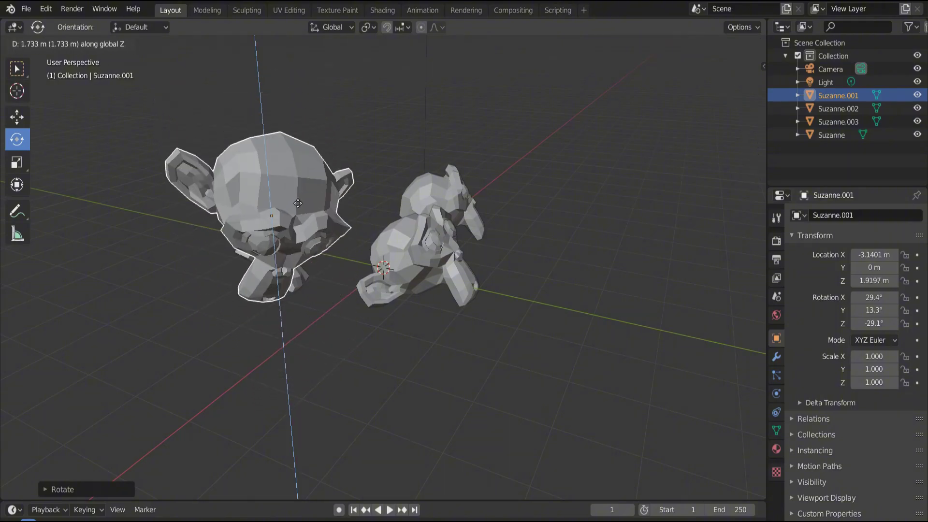
pyautogui.press('Escape')
# Try moving the large front monkey along its local Z axis, and repeat the attempt from another viewing angle.
pyautogui.press('g')
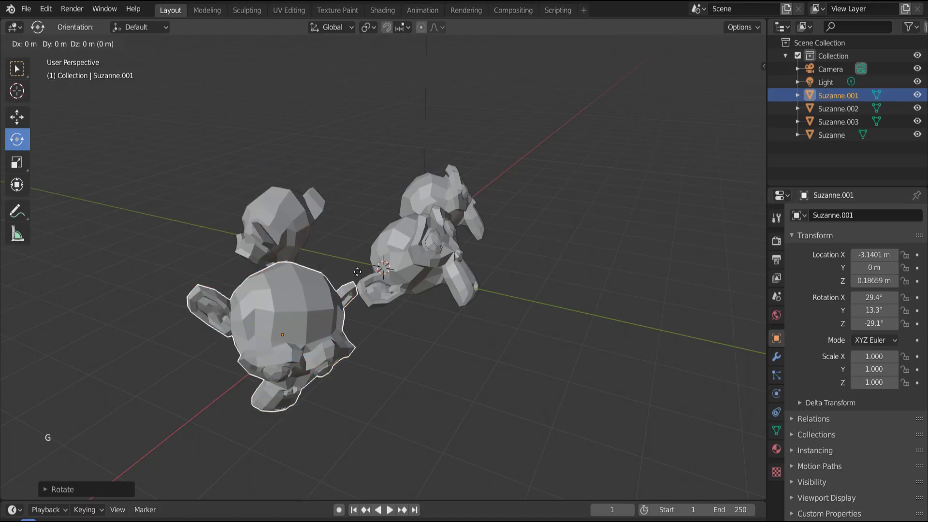
pyautogui.press('z')
pyautogui.press('z')
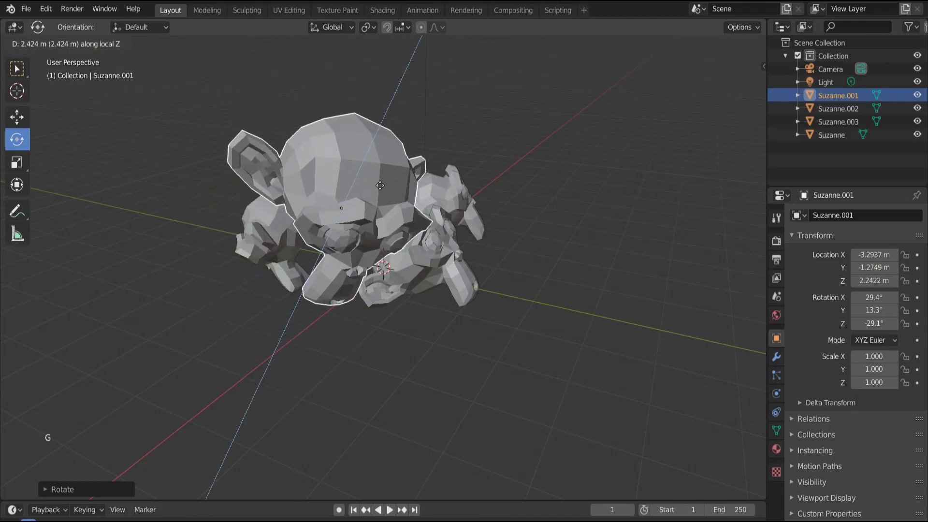
pyautogui.press('Escape')
pyautogui.scroll(-1, 740, 103)
pyautogui.moveTo(740, 103); pyautogui.dragTo(723, 86)
pyautogui.press('g')
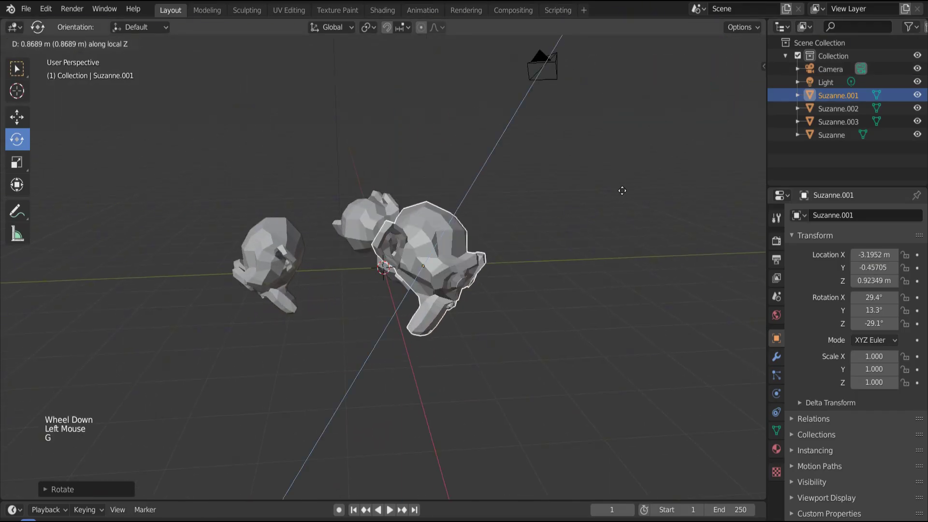
pyautogui.press('Escape')
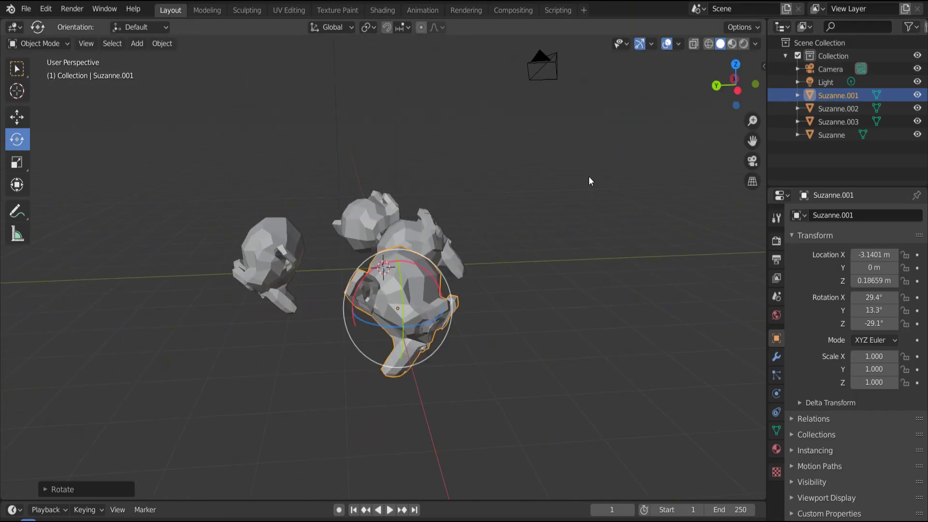
# Try moving the large front monkey along its local X axis and along the global X axis for comparison.
pyautogui.press('g')
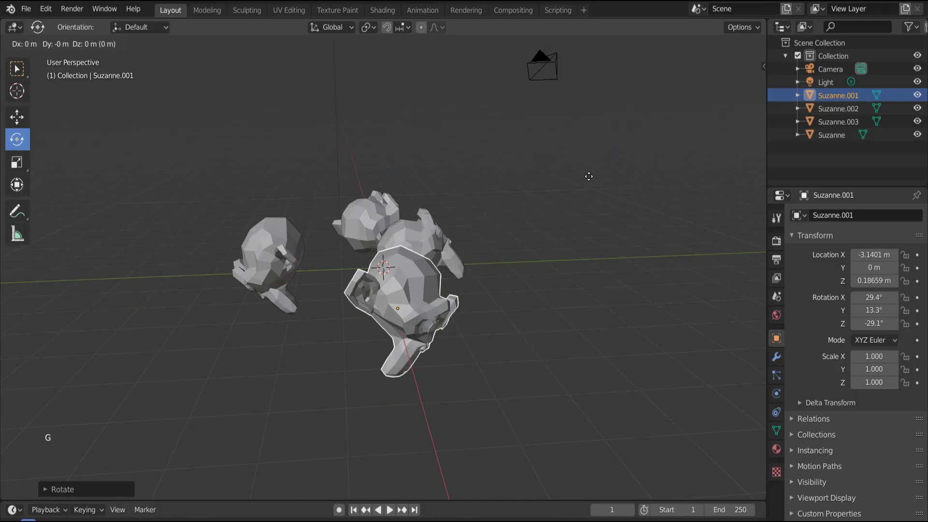
pyautogui.press('x')
pyautogui.press('x')
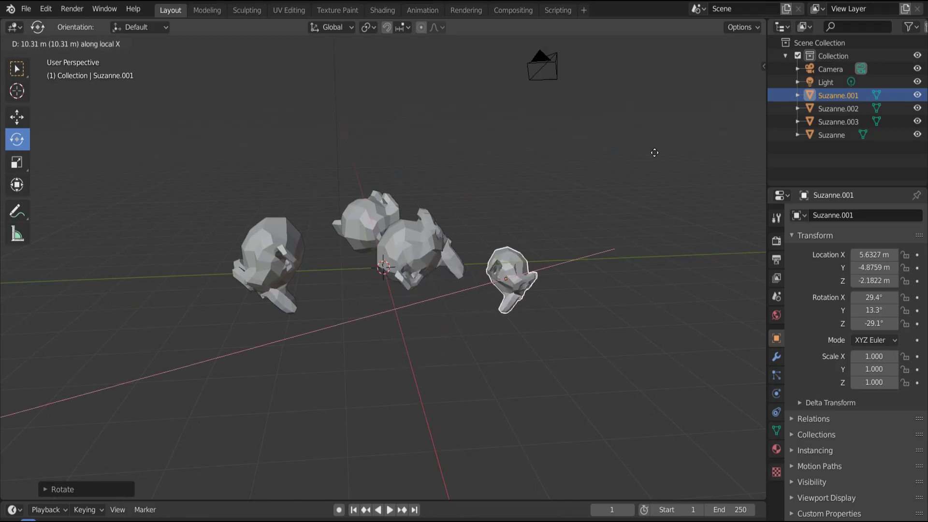
pyautogui.press('x')
pyautogui.press('x')
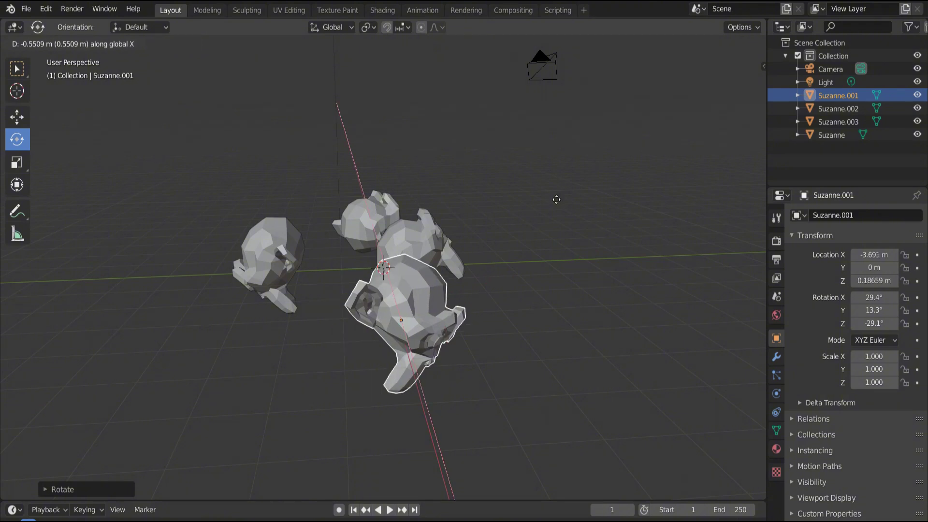
pyautogui.click(482, 187)
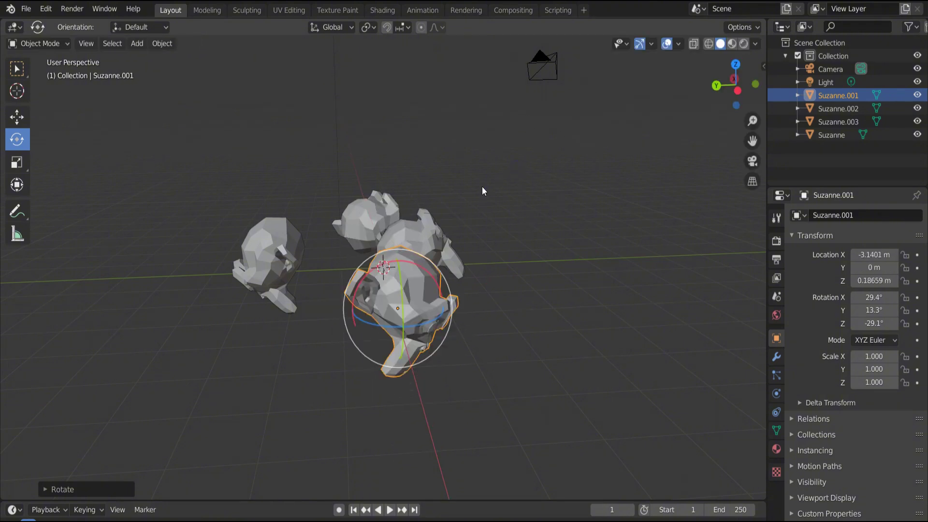
# Try scaling the monkey Suzanne.003 along its local X axis and along the global X axis for comparison.
pyautogui.moveTo(713, 86); pyautogui.dragTo(689, 118)
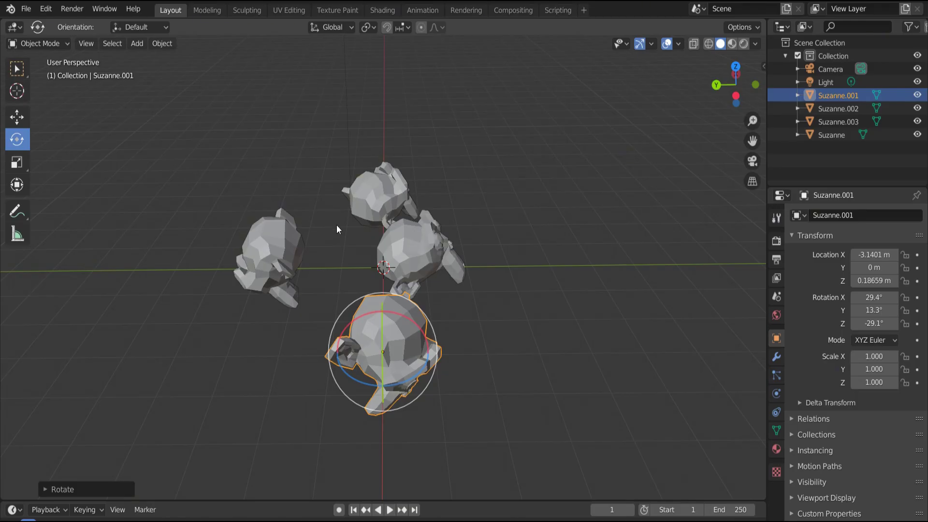
pyautogui.click(286, 234)
pyautogui.press('s')
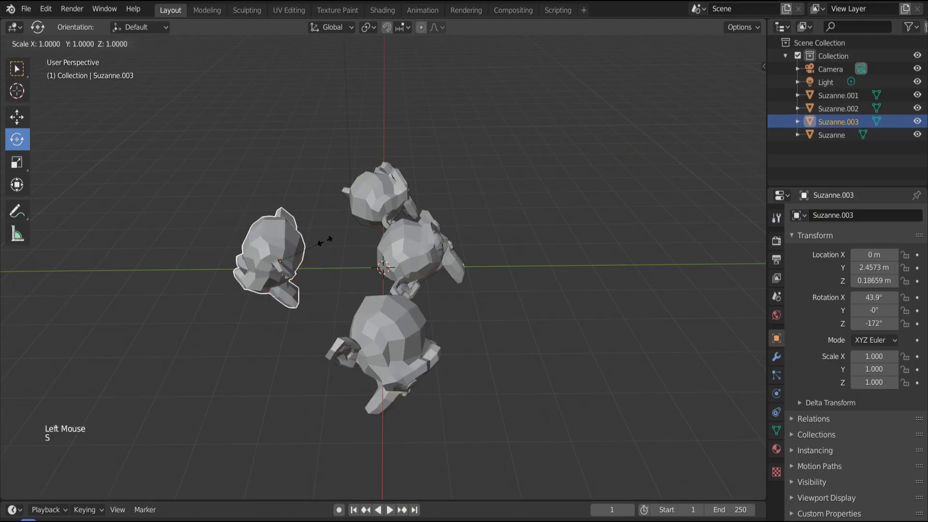
pyautogui.press('x')
pyautogui.press('x')
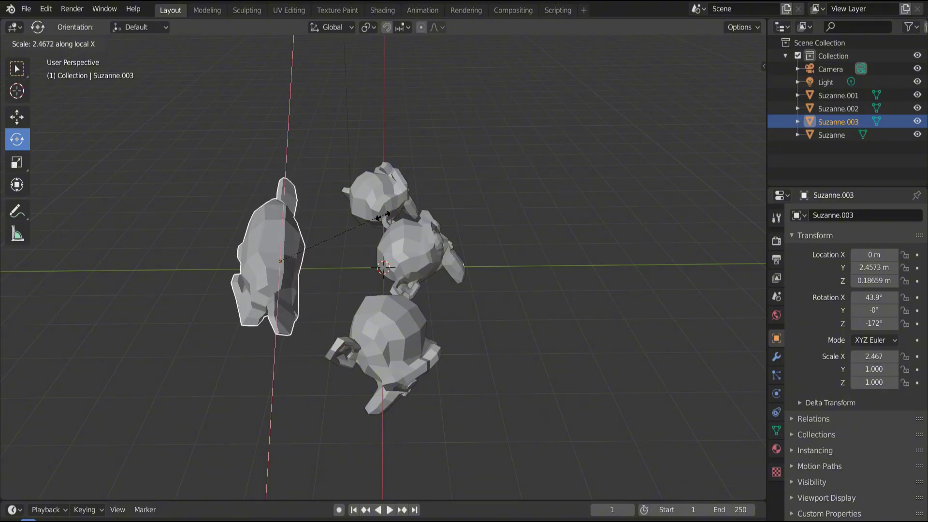
pyautogui.press('x')
pyautogui.press('x')
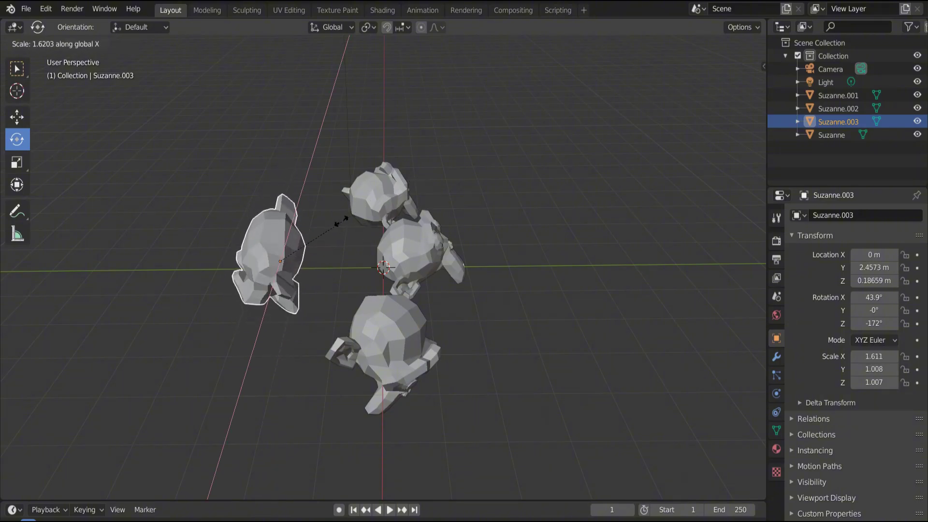
pyautogui.press('Escape')
# Set the transform pivot point to Bounding Box Center.
pyautogui.moveTo(720, 115); pyautogui.dragTo(656, 149, button='middle')
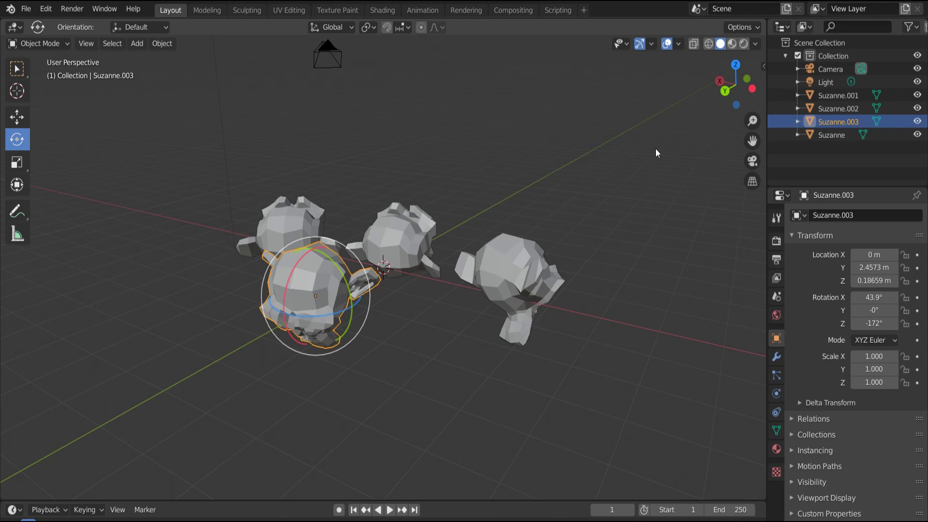
pyautogui.moveTo(718, 92); pyautogui.dragTo(510, 116)
pyautogui.click(368, 27)
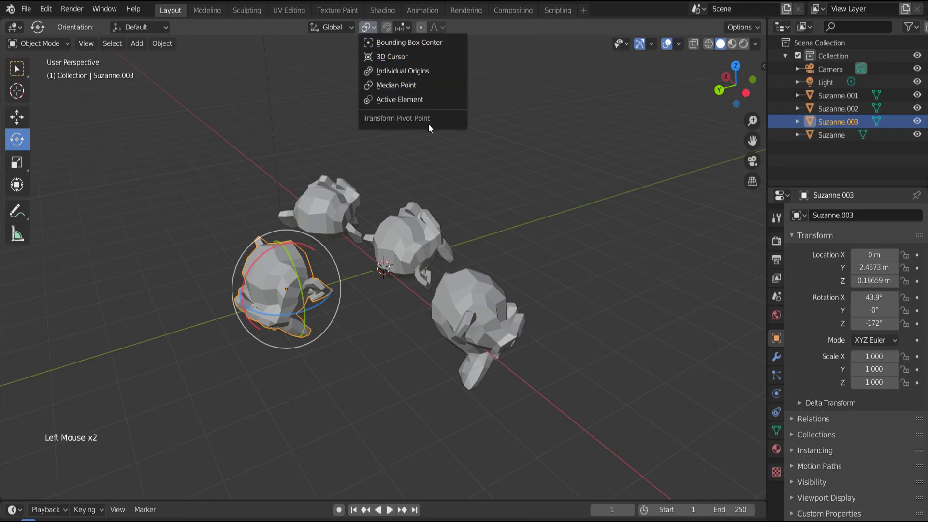
pyautogui.click(434, 42)
pyautogui.click(370, 28)
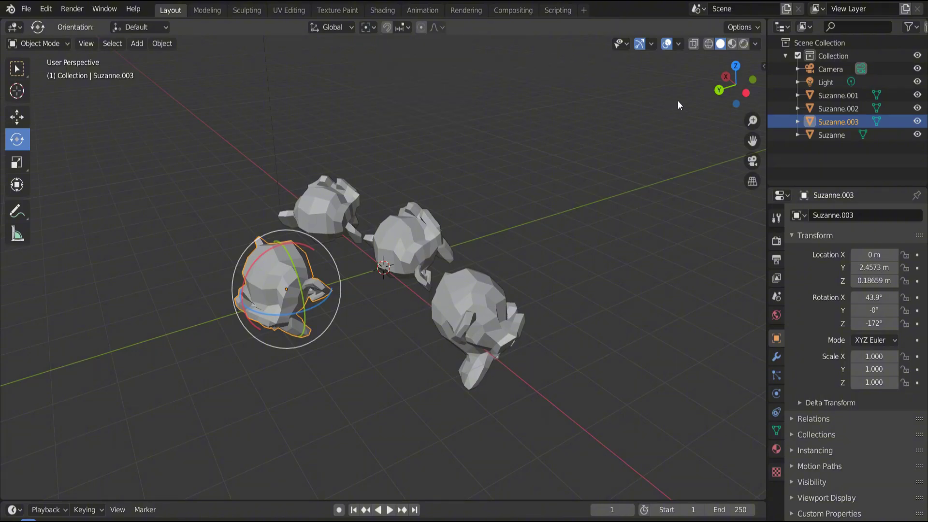
# Switch to the selection tool and select all four monkeys, with Suzanne.001 as the active object.
pyautogui.moveTo(739, 86); pyautogui.dragTo(708, 88)
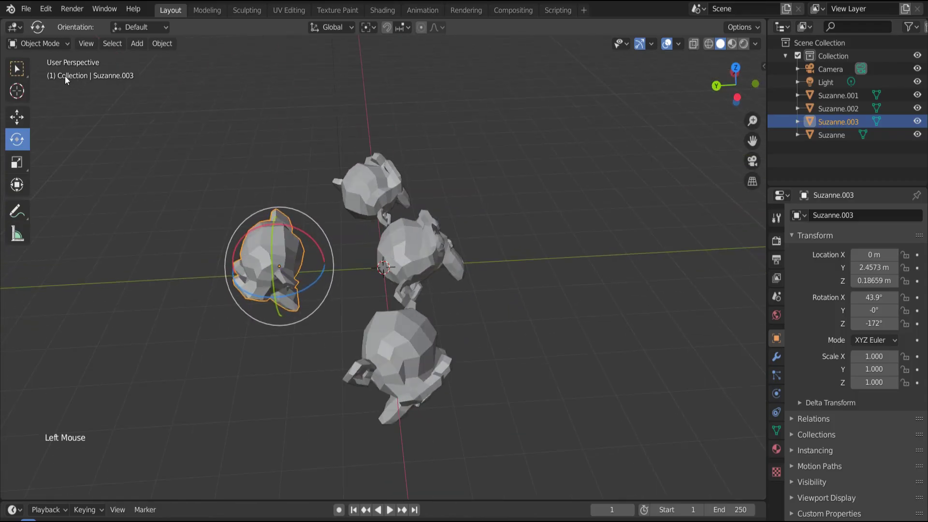
pyautogui.click(27, 69)
pyautogui.keyDown('shift'); pyautogui.click(364, 177); pyautogui.keyUp('shift')
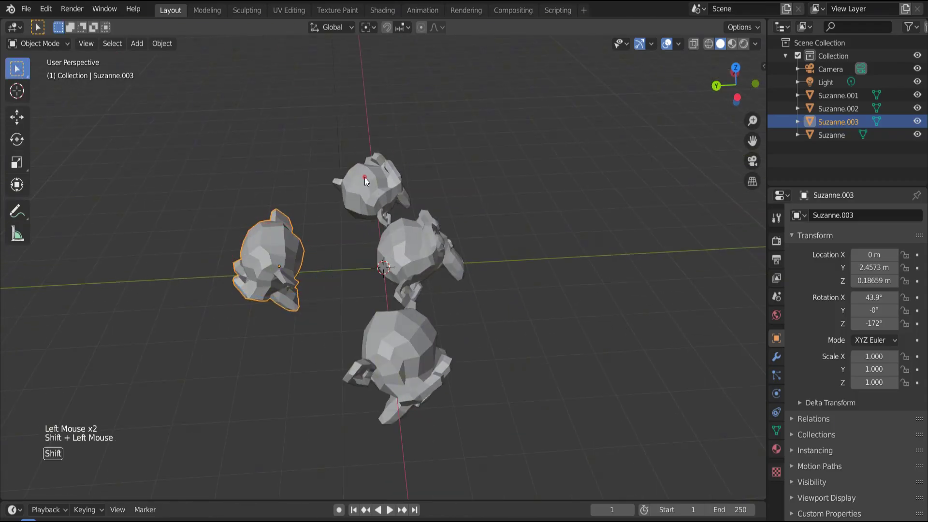
pyautogui.keyDown('shift'); pyautogui.click(410, 240); pyautogui.keyUp('shift')
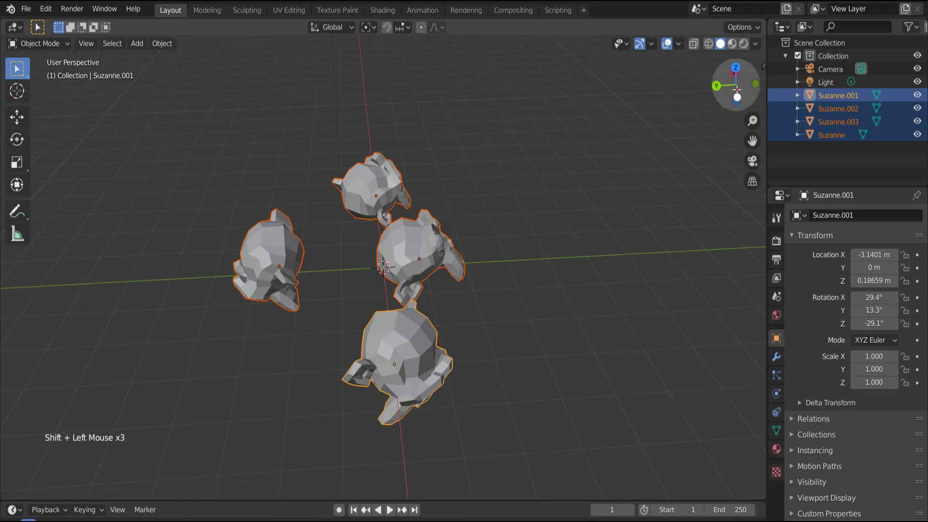
# Try rotating the four selected monkeys around their bounding box center from two viewing angles.
pyautogui.moveTo(736, 85); pyautogui.dragTo(644, 129)
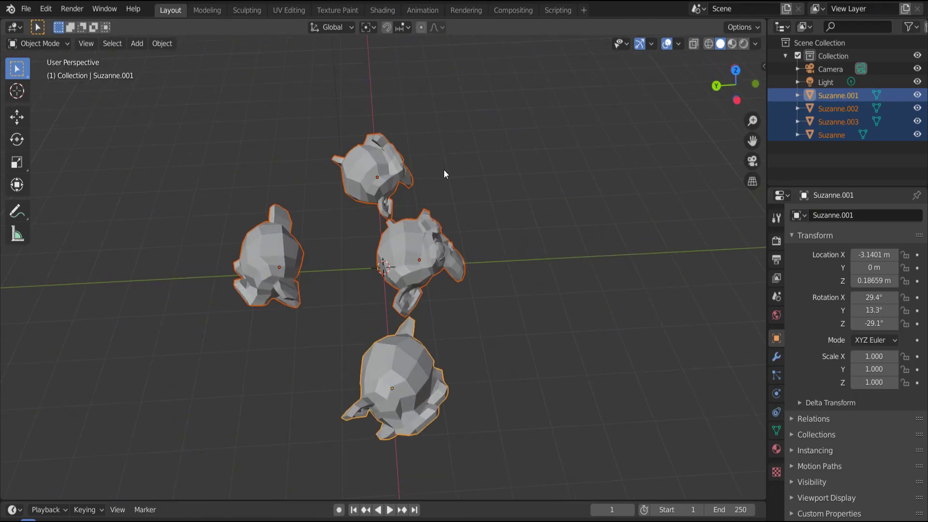
pyautogui.click(341, 30)
pyautogui.press('r')
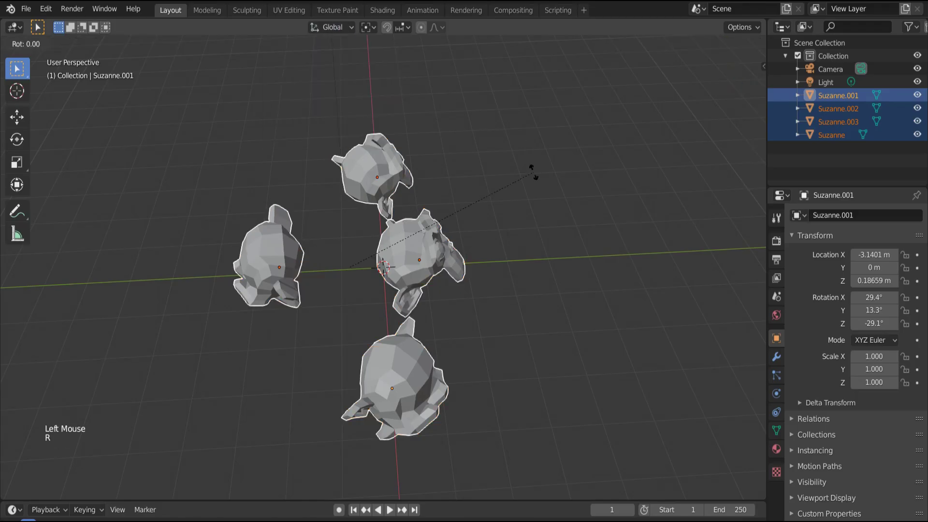
pyautogui.rightClick(529, 158)
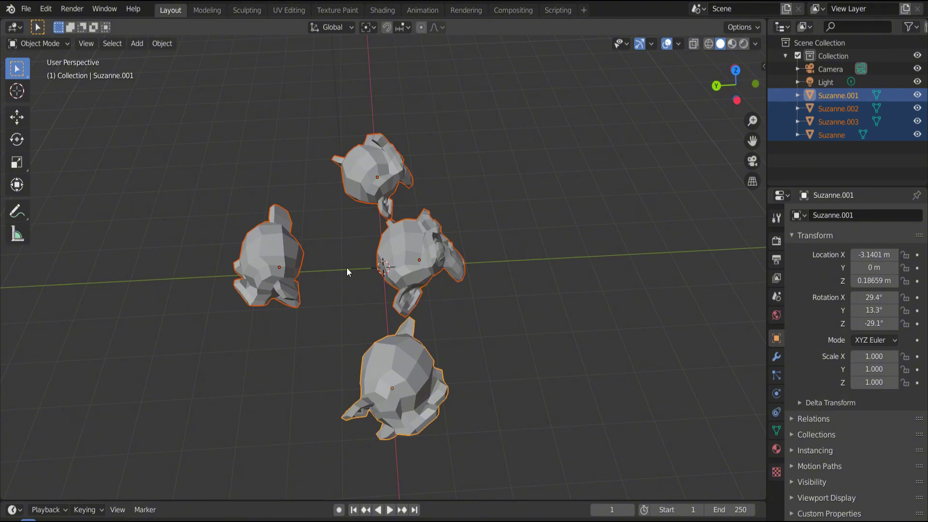
pyautogui.press('r')
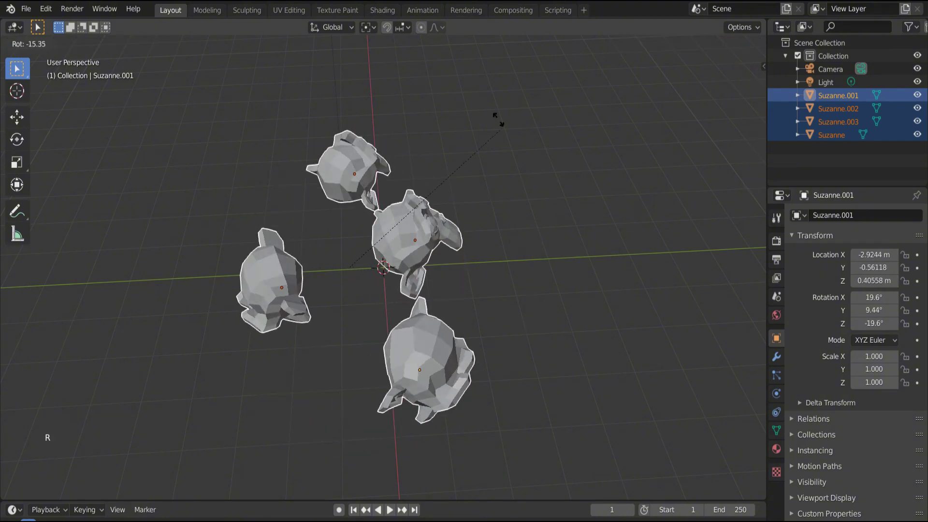
pyautogui.press('Escape')
pyautogui.moveTo(714, 87); pyautogui.dragTo(694, 116)
pyautogui.press('r')
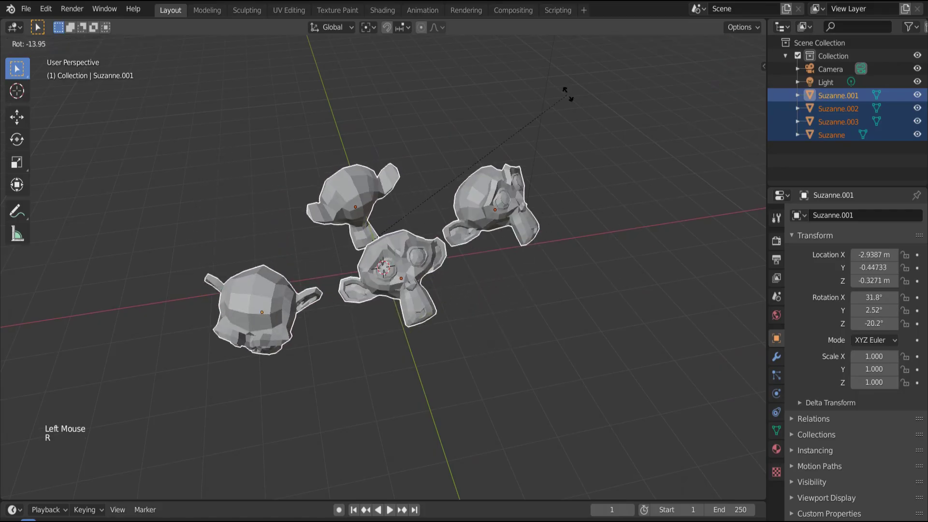
pyautogui.press('Escape')
# Set the transform pivot point to 3D Cursor and try rotating the four monkeys around the cursor at the origin.
pyautogui.click(370, 28)
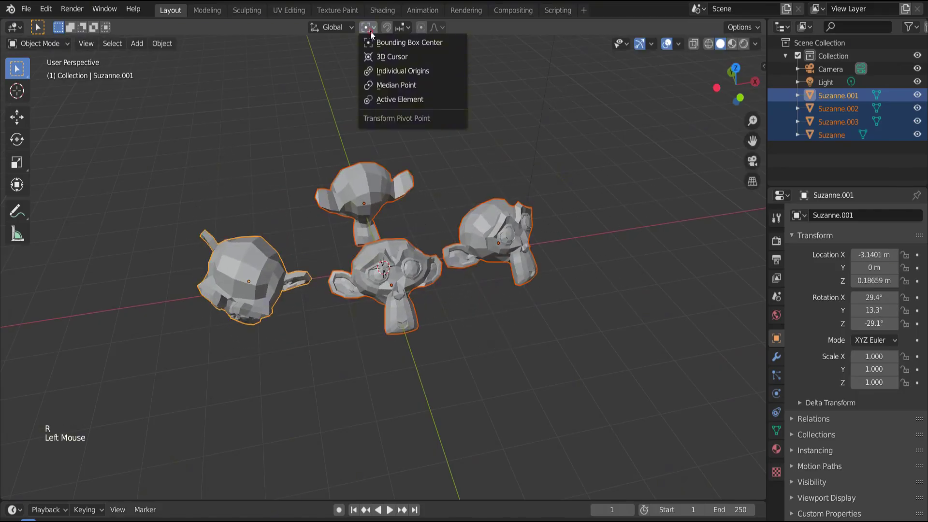
pyautogui.click(400, 58)
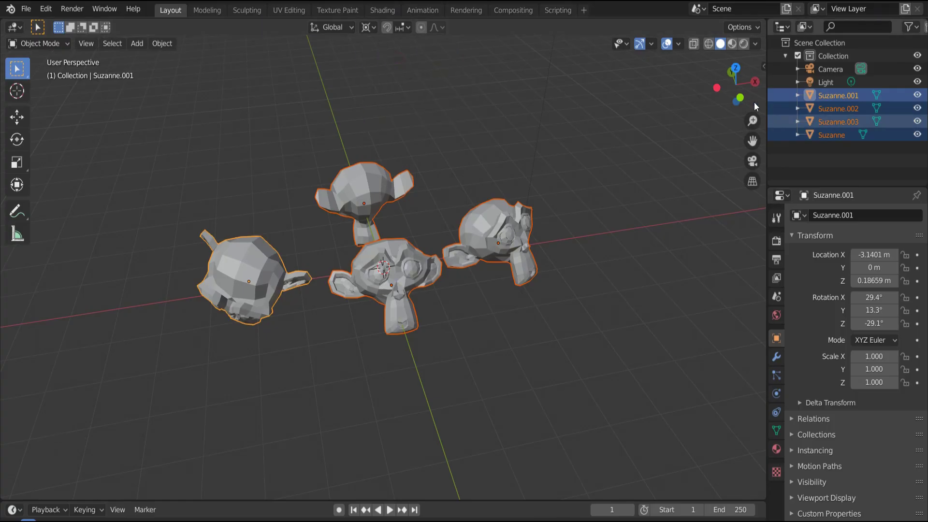
pyautogui.moveTo(747, 97)
pyautogui.mouseDown()
pyautogui.moveTo(725, 102)
pyautogui.moveTo(738, 83)
pyautogui.mouseUp()
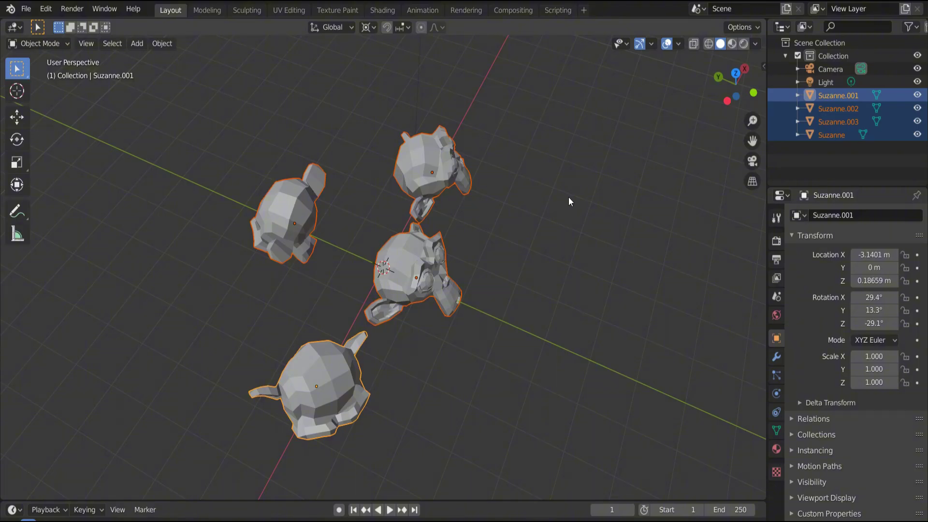
pyautogui.press('r')
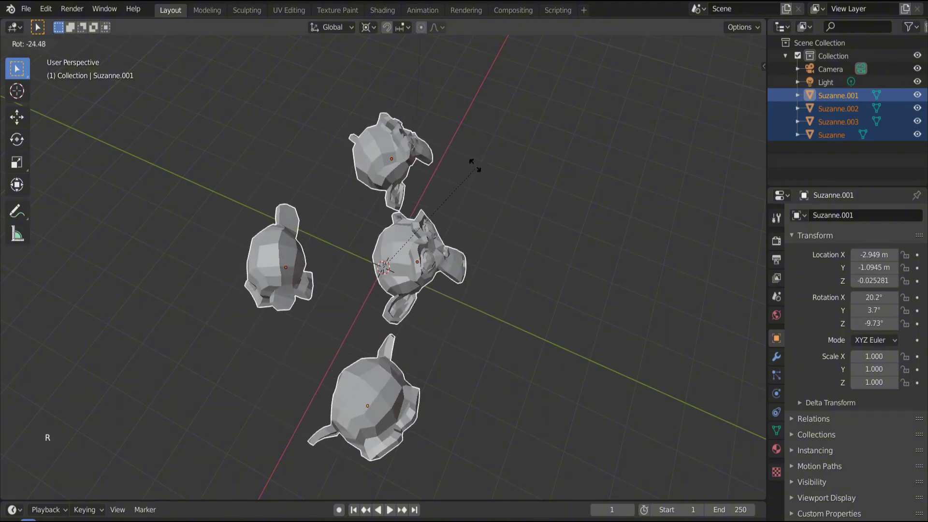
pyautogui.press('Escape')
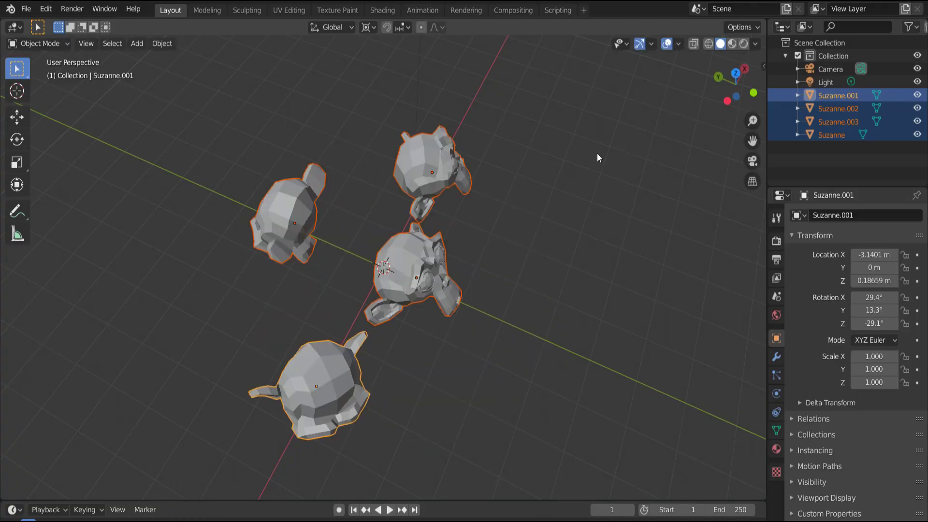
# Place the 3D cursor near the X axis, beyond the right-hand monkey, and try rotating the four monkeys around it.
pyautogui.moveTo(730, 99); pyautogui.dragTo(649, 203)
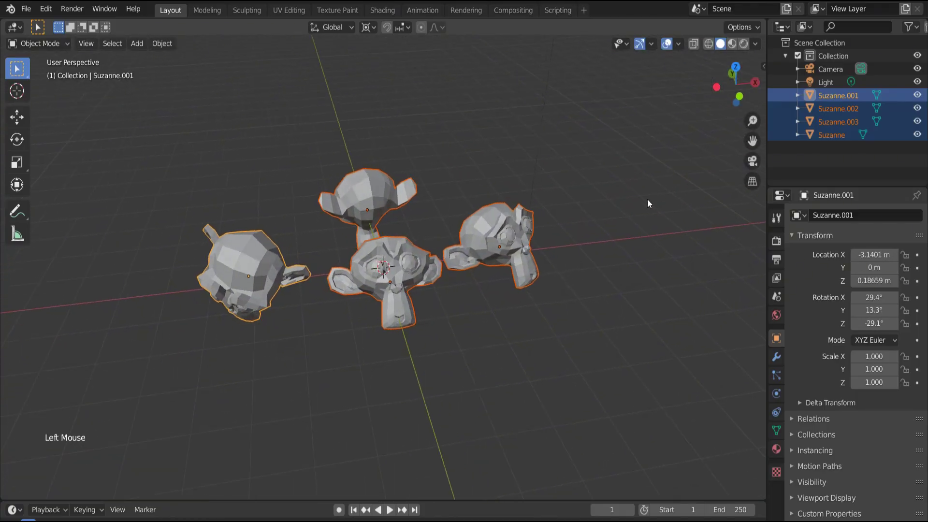
pyautogui.keyDown('shift'); pyautogui.rightClick(615, 240); pyautogui.keyUp('shift')
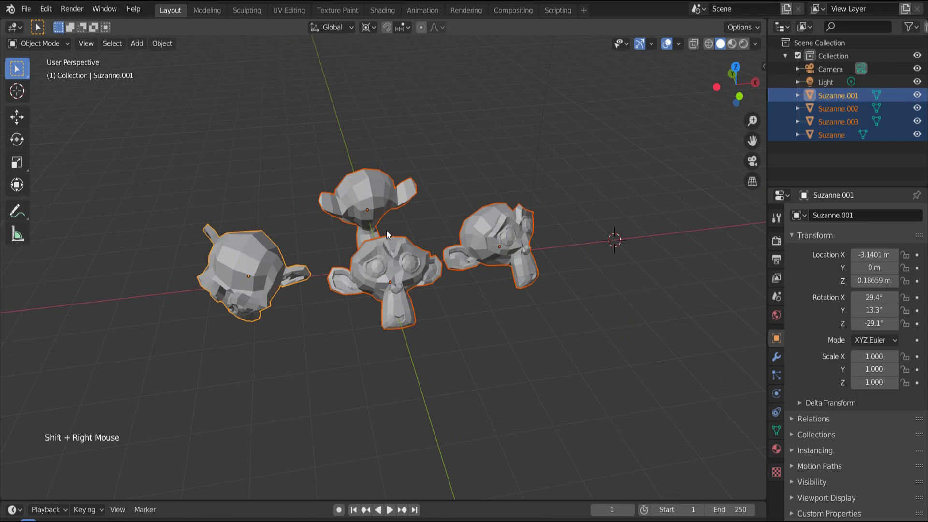
pyautogui.press('r')
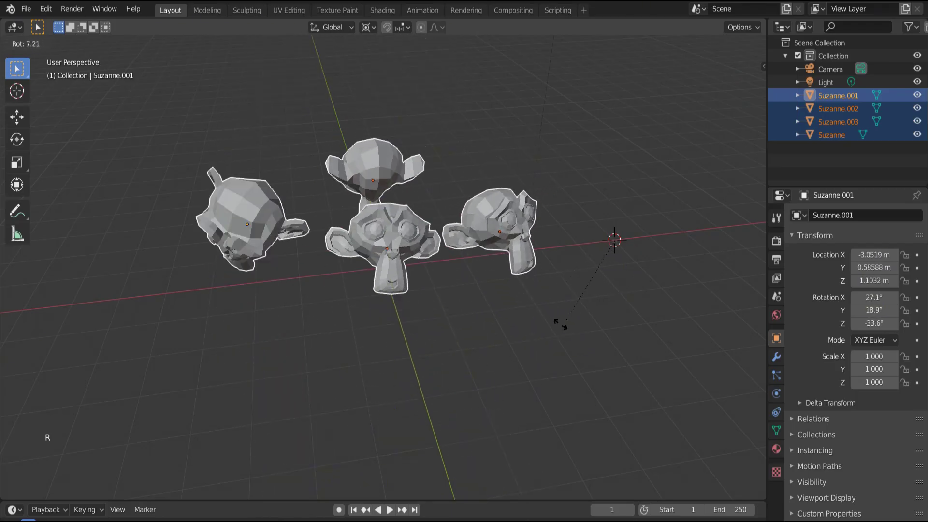
pyautogui.rightClick(590, 300)
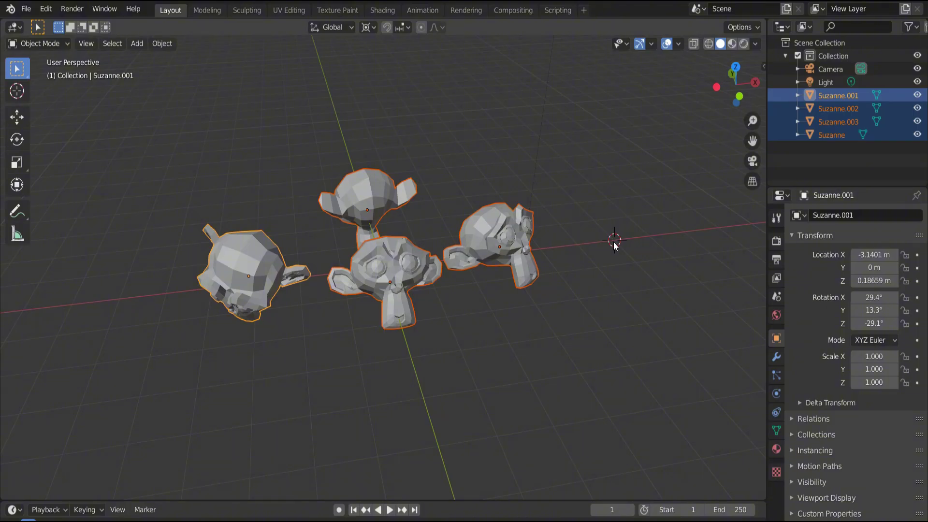
# Keep 3D Cursor as the pivot point, place the cursor left of Suzanne.001, and try rotating the four monkeys around it.
pyautogui.click(368, 27)
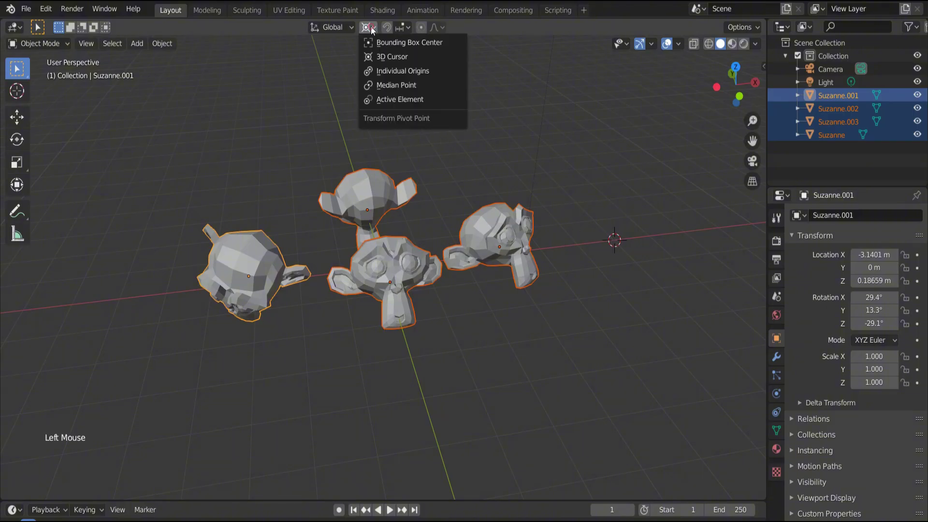
pyautogui.click(378, 57)
pyautogui.keyDown('shift'); pyautogui.rightClick(120, 295); pyautogui.keyUp('shift')
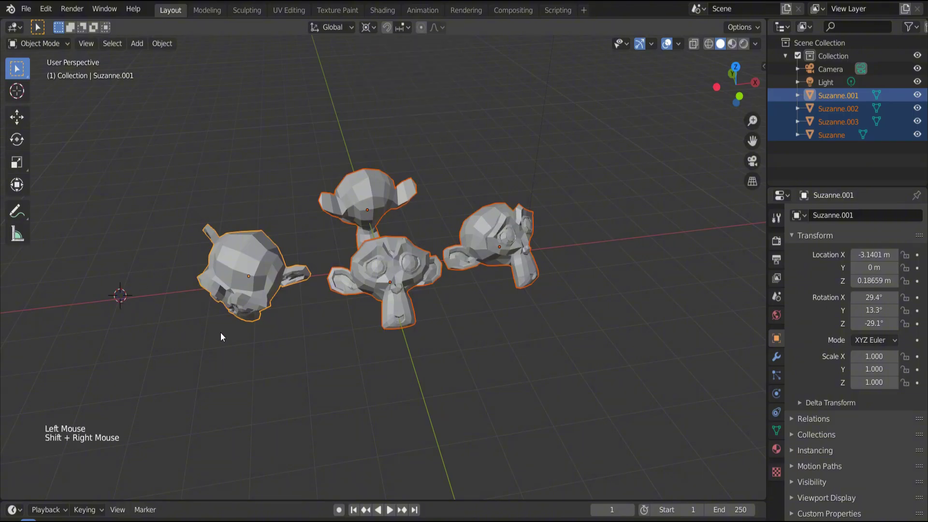
pyautogui.press('r')
pyautogui.keyDown('shift'); pyautogui.rightClick(242, 324); pyautogui.keyUp('shift')
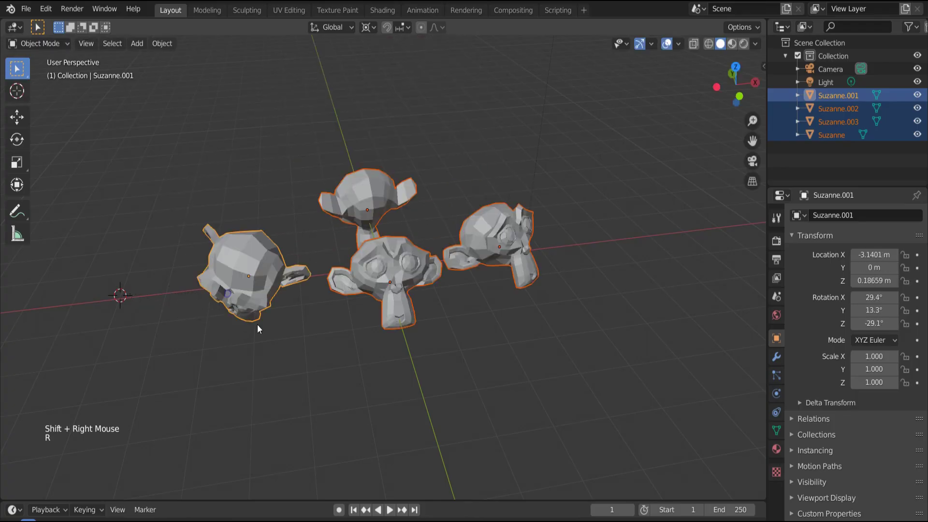
# Place the 3D cursor on the floor in front of the central monkey and try rotating the four monkeys around it.
pyautogui.keyDown('shift'); pyautogui.rightClick(400, 387); pyautogui.keyUp('shift')
pyautogui.press('r')
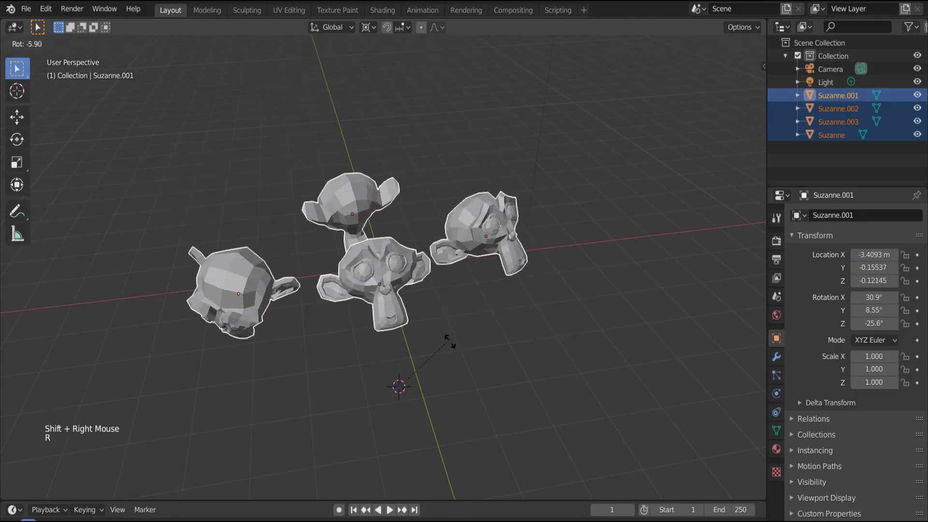
pyautogui.click(448, 342)
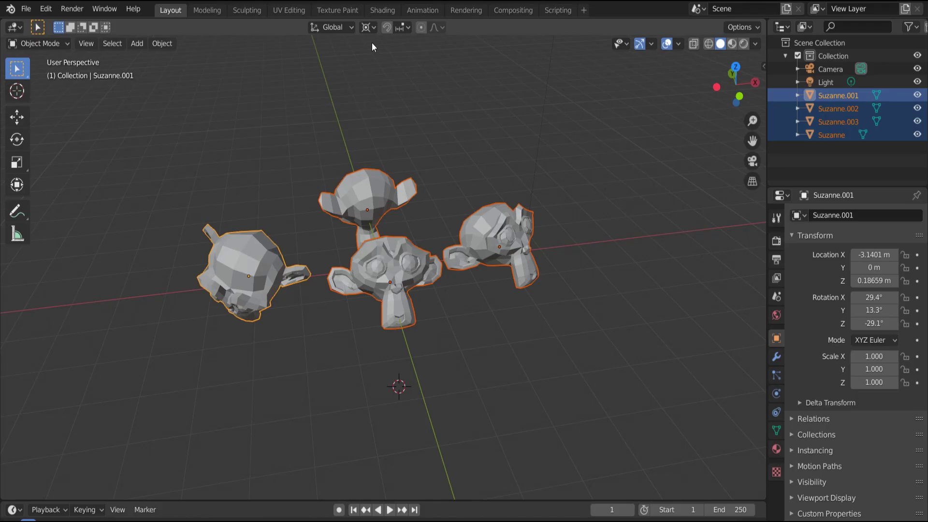
# Set the transform pivot point to Active Element and try rotating the four monkeys around Suzanne.001.
pyautogui.click(370, 27)
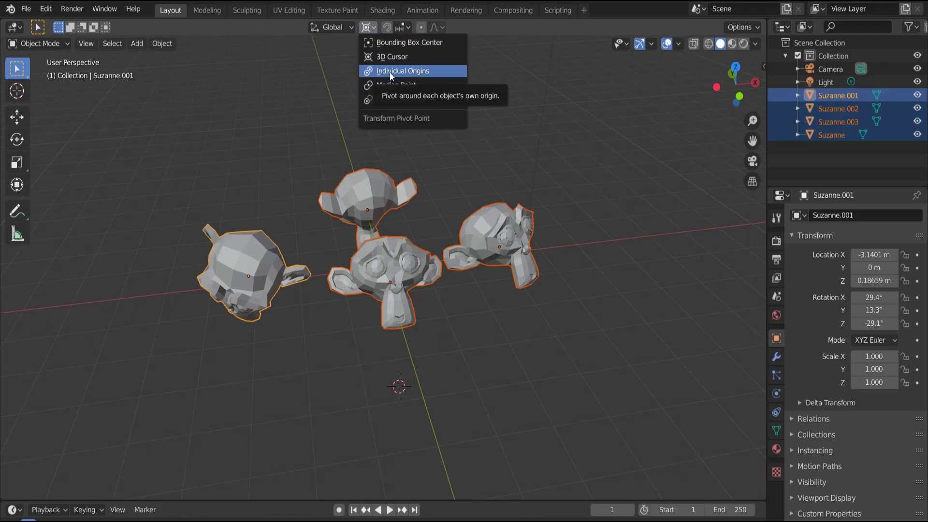
pyautogui.click(386, 101)
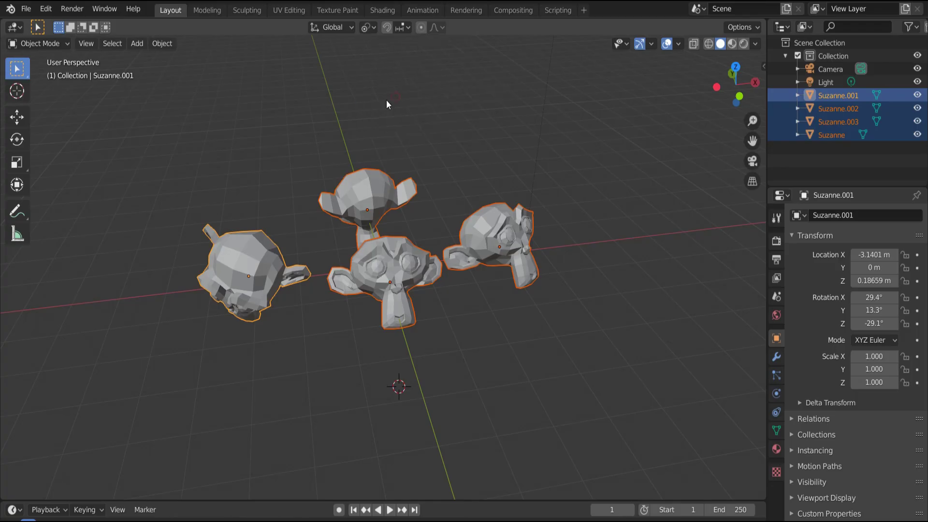
pyautogui.click(364, 30)
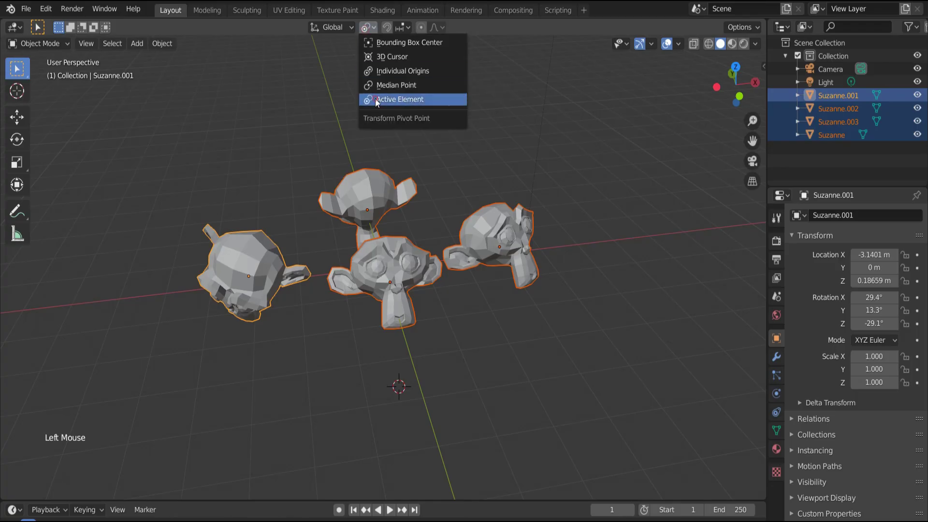
pyautogui.click(384, 99)
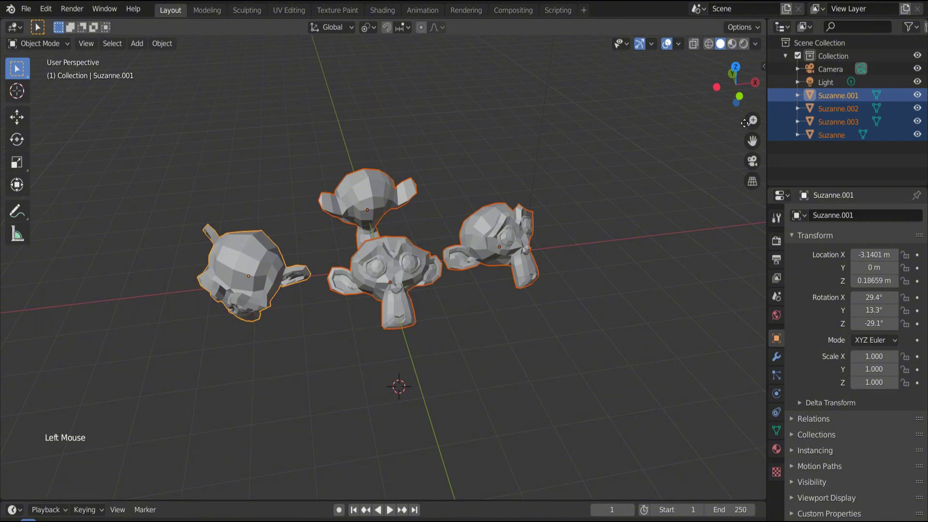
pyautogui.moveTo(753, 121); pyautogui.dragTo(752, 108)
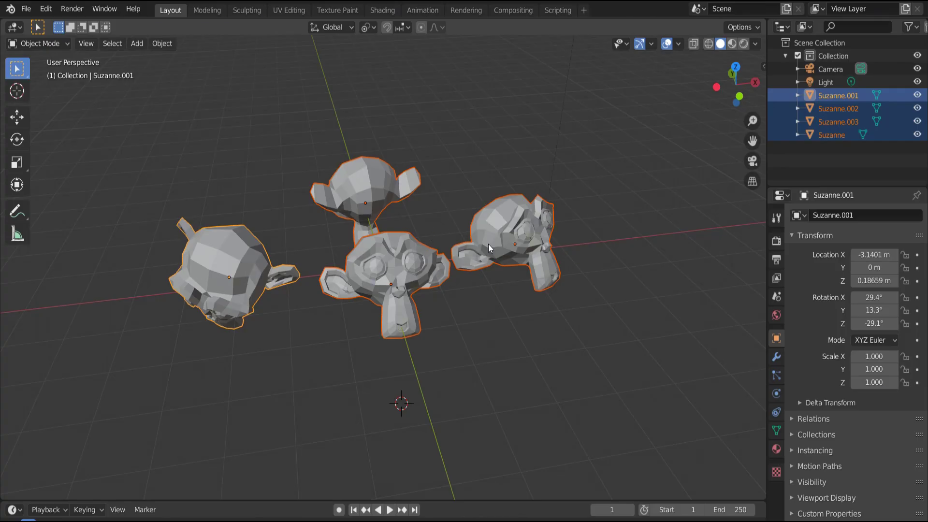
pyautogui.press('r')
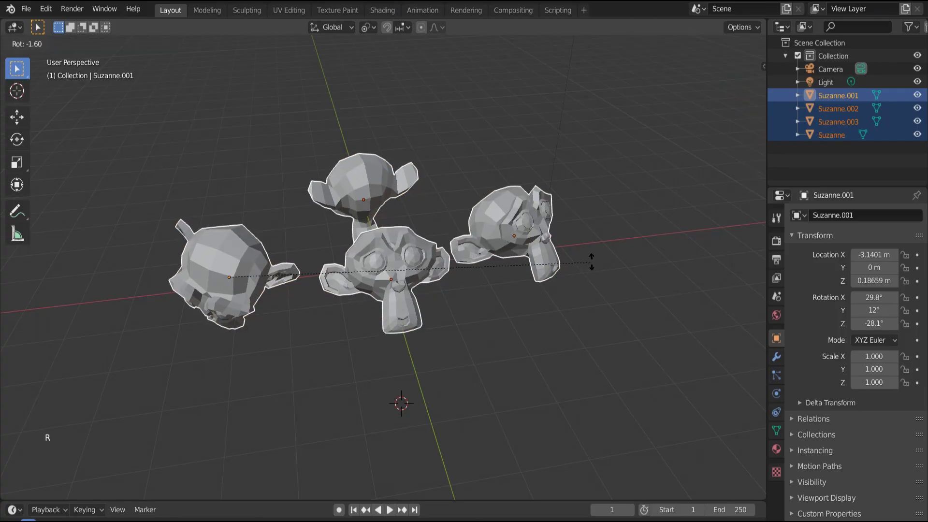
pyautogui.click(312, 306)
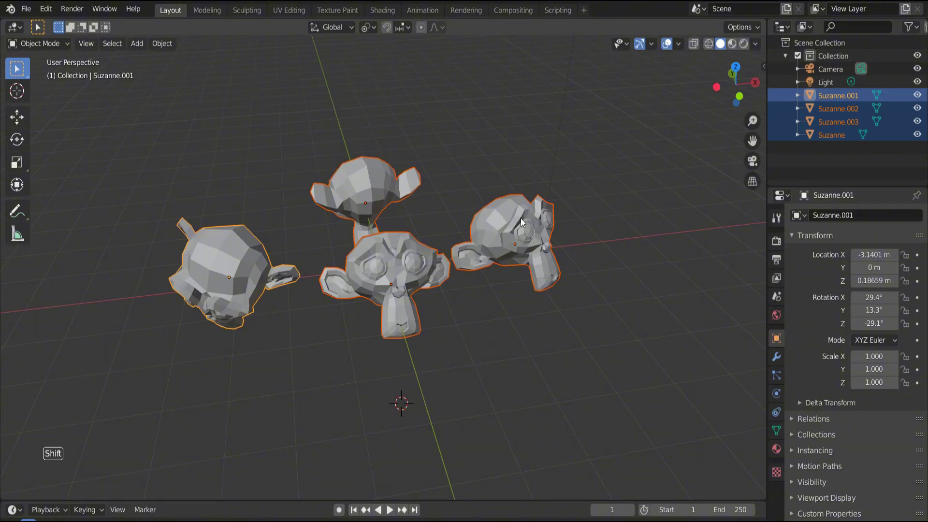
# Make Suzanne.002 the active object and try rotating the four monkeys around it.
pyautogui.keyDown('shift'); pyautogui.click(507, 218); pyautogui.keyUp('shift')
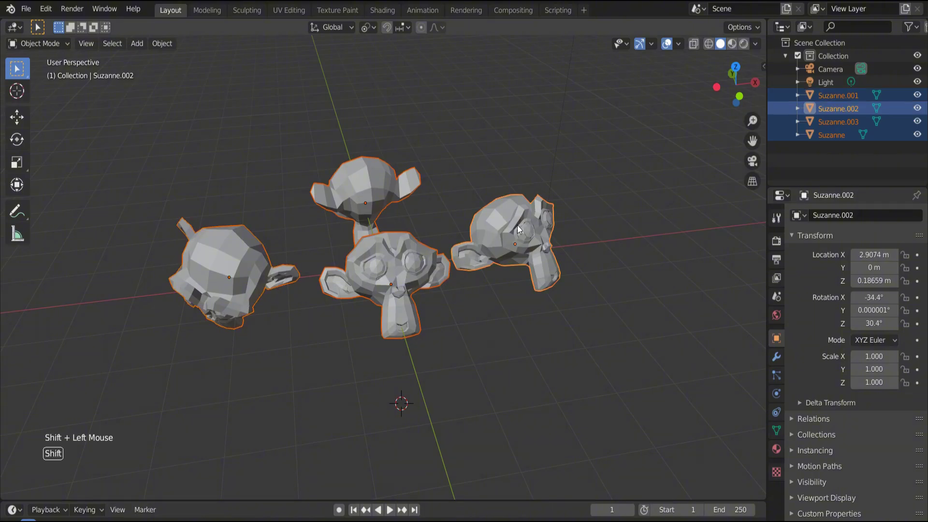
pyautogui.press('r')
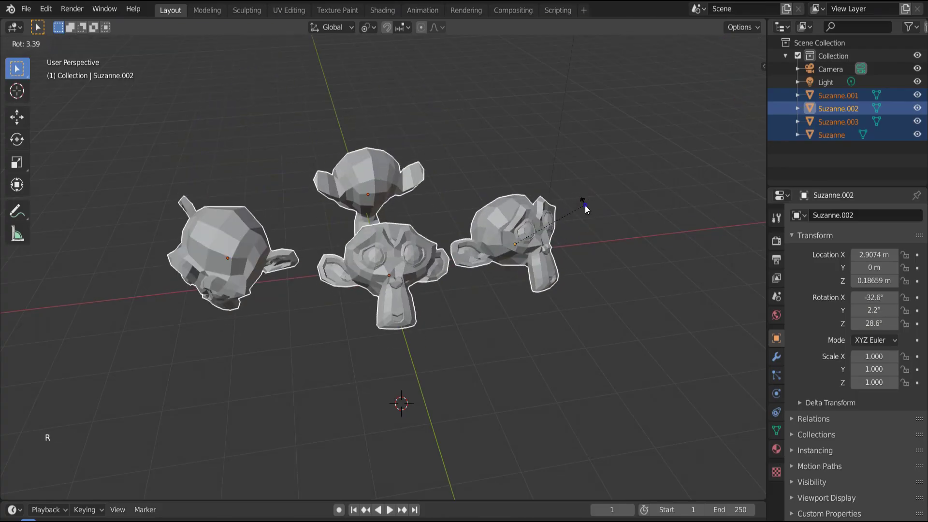
pyautogui.click(527, 230)
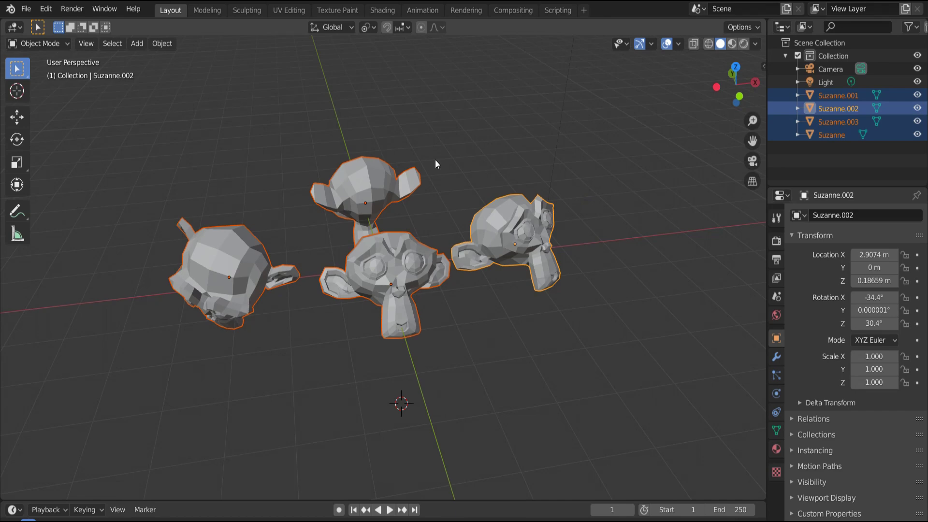
# Set the transform pivot point to Individual Origins and the transform orientation to Local.
pyautogui.click(374, 28)
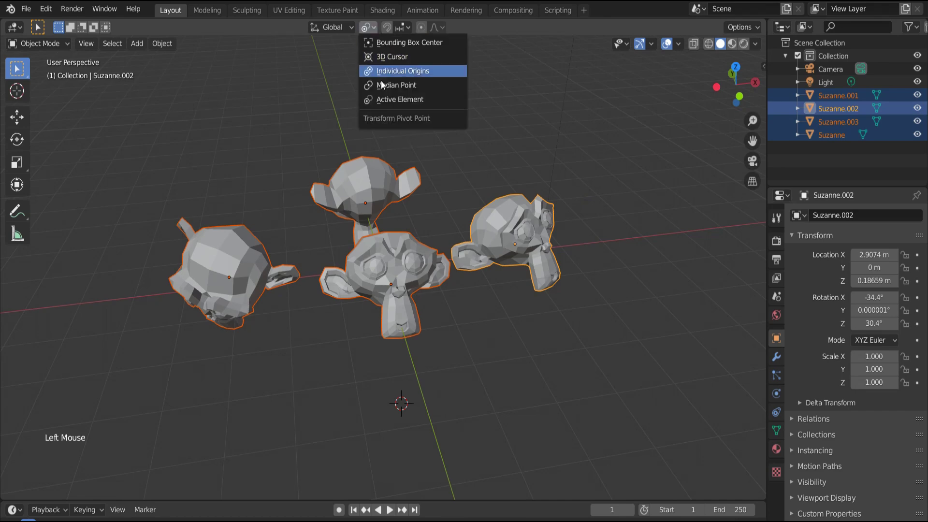
pyautogui.click(390, 71)
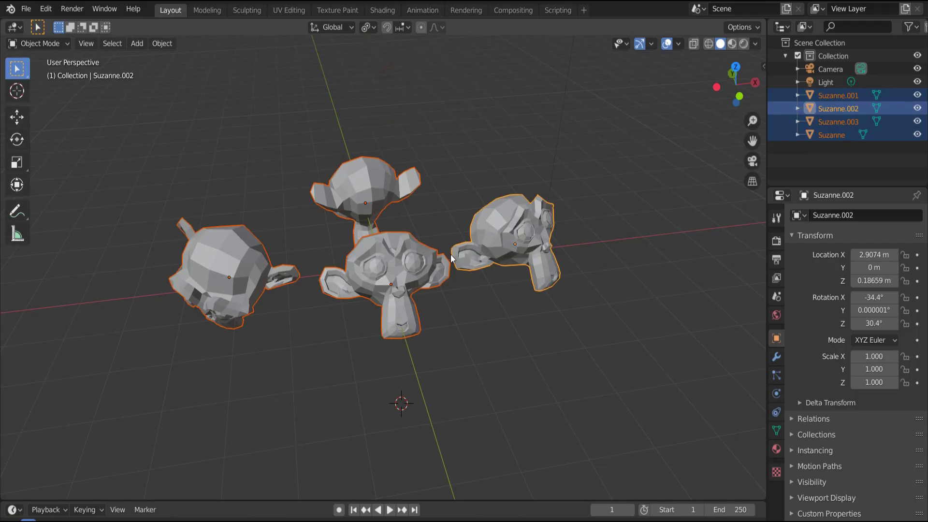
pyautogui.click(339, 27)
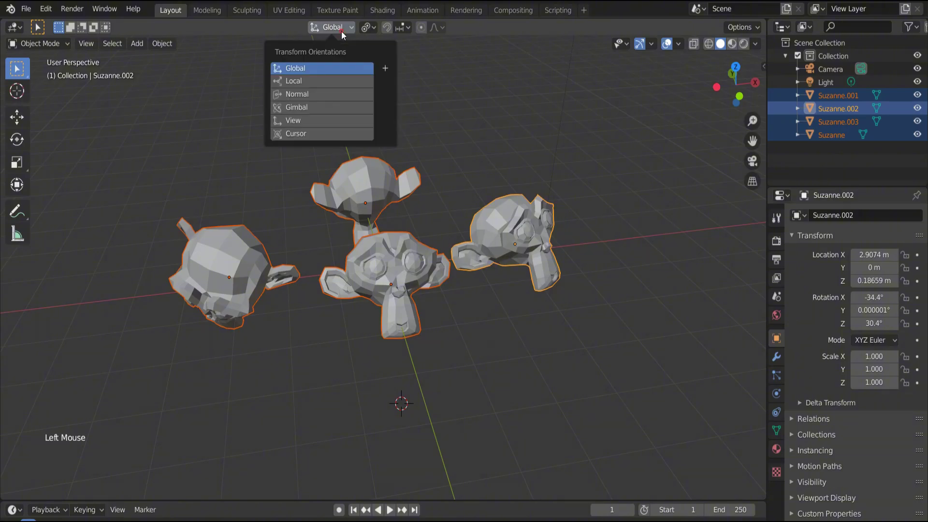
pyautogui.click(357, 80)
pyautogui.click(367, 27)
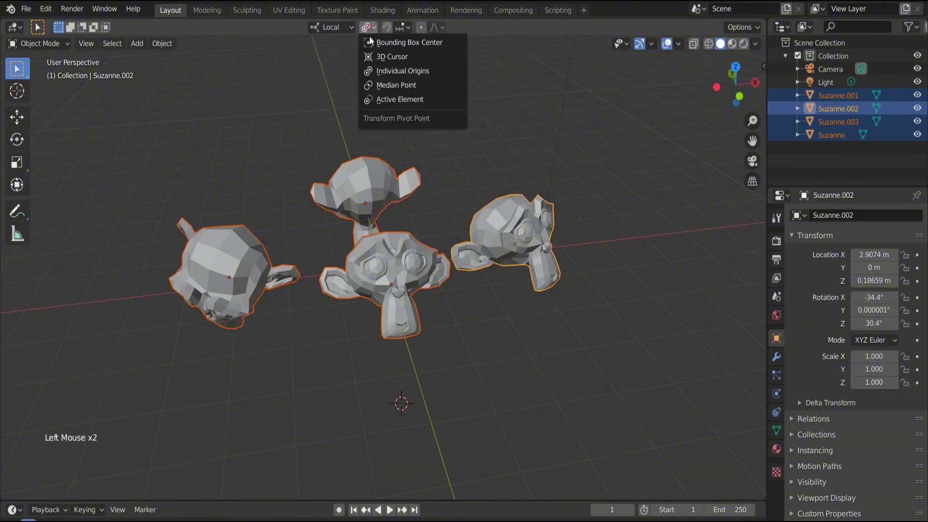
pyautogui.click(372, 71)
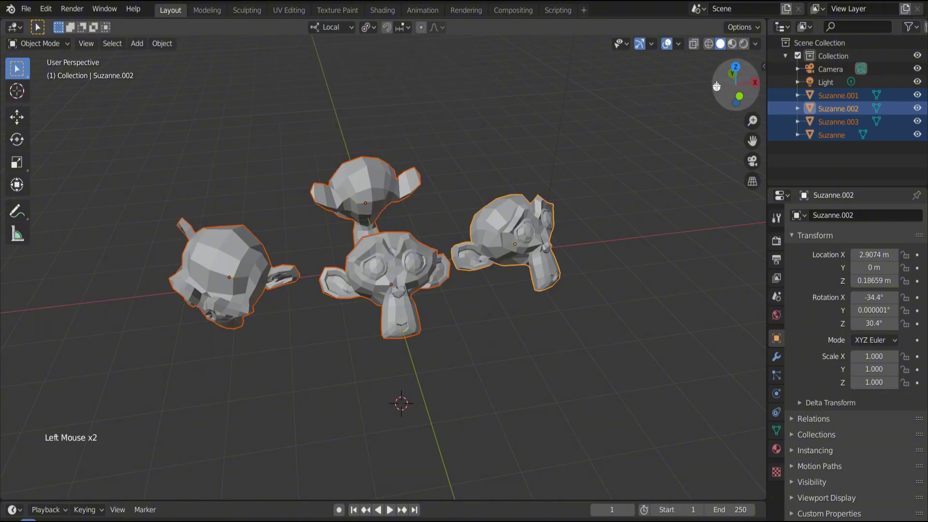
# Try rotating the four monkeys about their own local Z axes.
pyautogui.moveTo(734, 83); pyautogui.dragTo(697, 92)
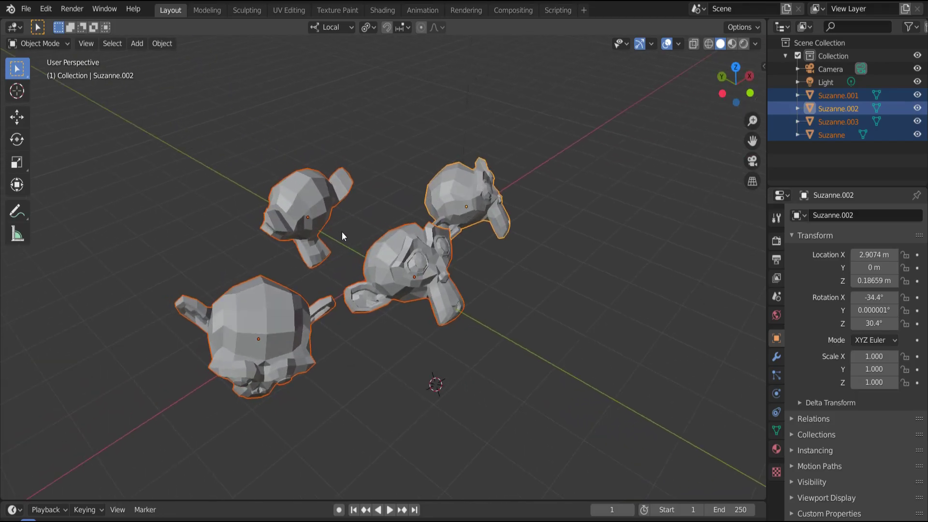
pyautogui.press('r')
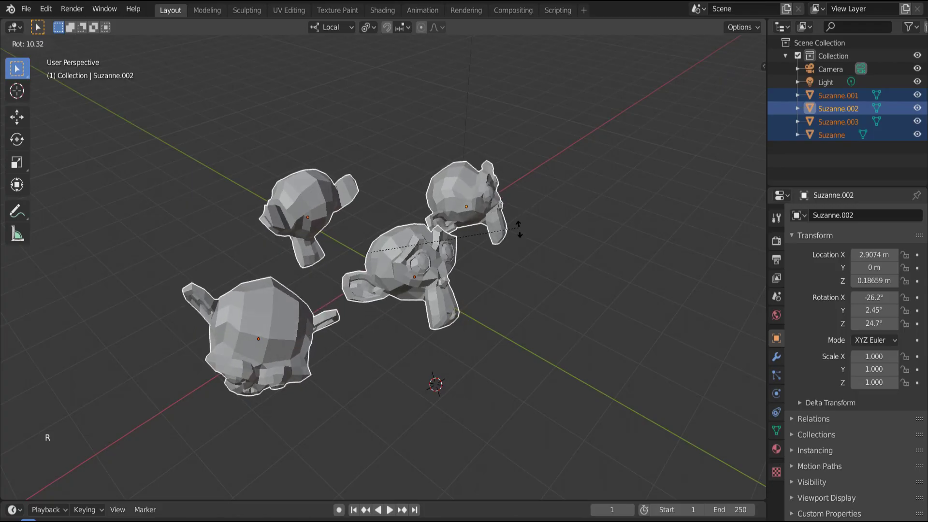
pyautogui.press('z')
pyautogui.press('z')
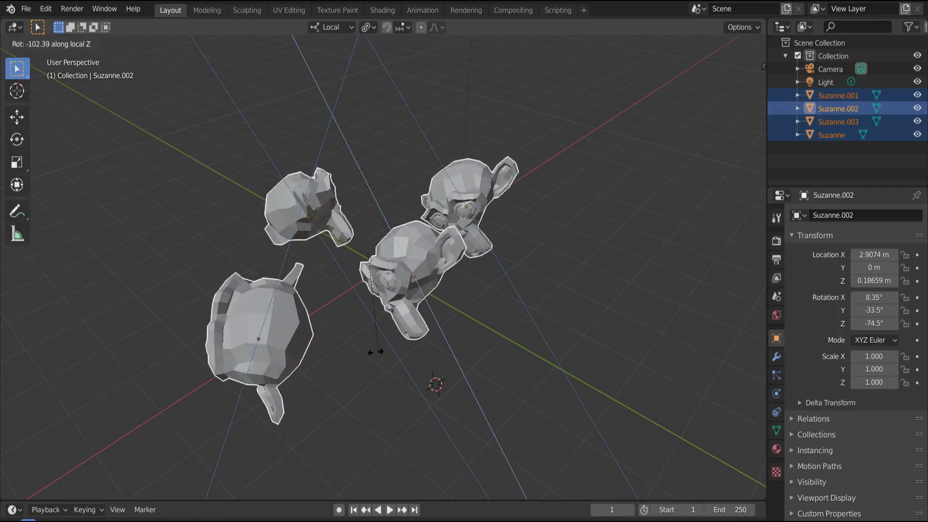
pyautogui.press('Escape')
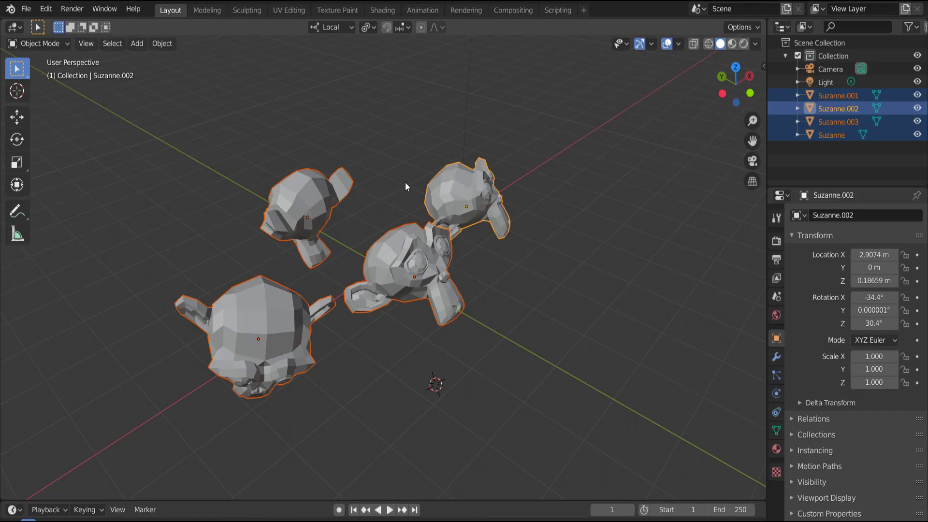
# Try moving the four monkeys along their local X axes and rotating them around their local Z axes.
pyautogui.press('g')
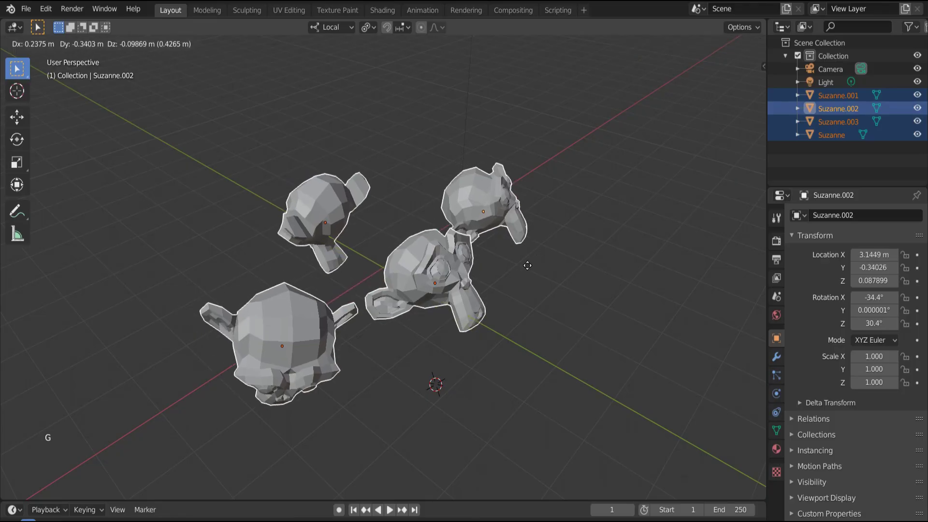
pyautogui.press('x')
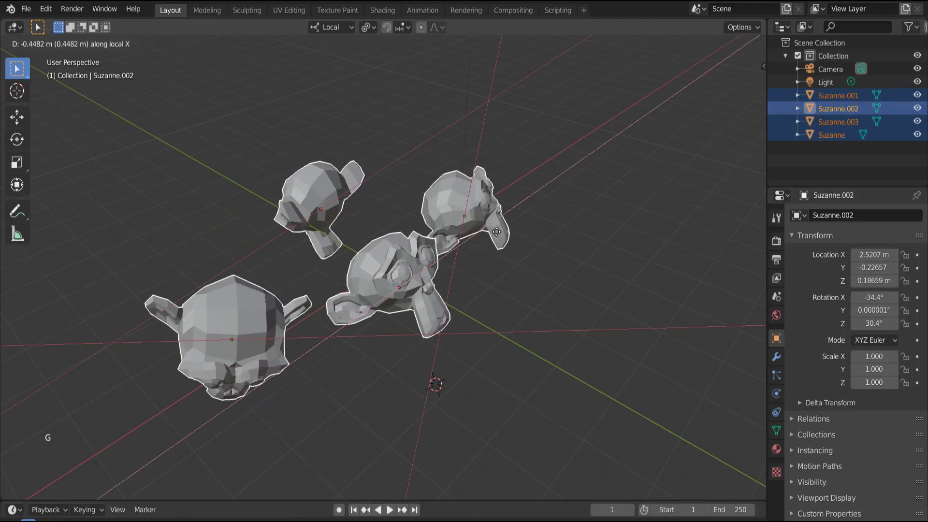
pyautogui.press('Escape')
pyautogui.press('r')
pyautogui.press('x')
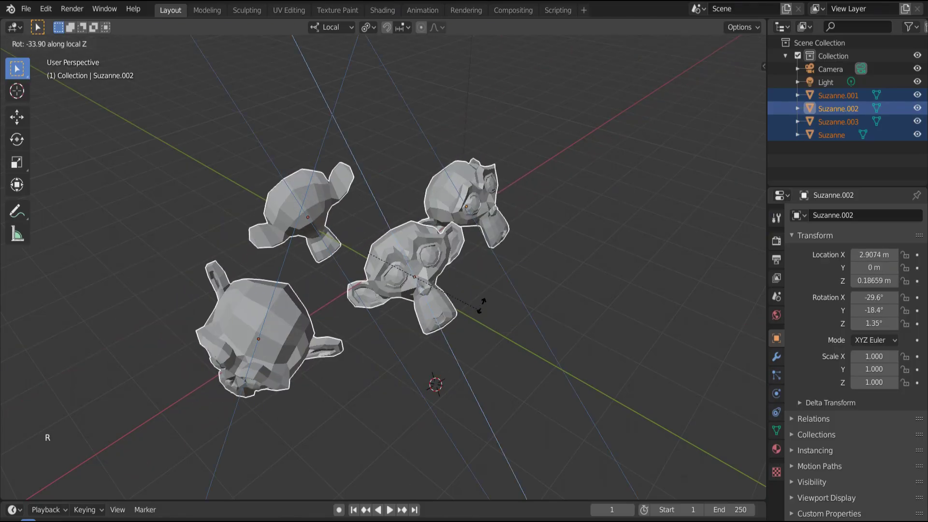
pyautogui.click(494, 252)
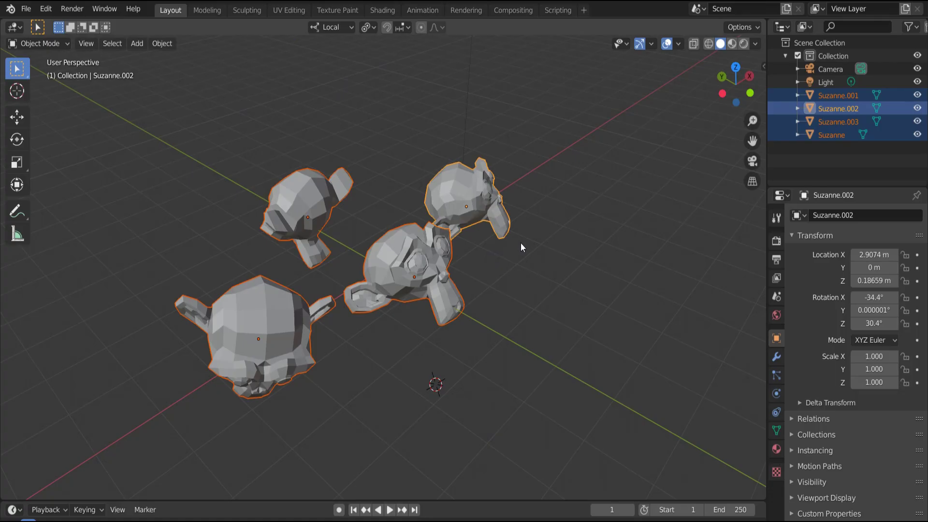
# Try scaling the four monkeys along their local Z axes.
pyautogui.press('s')
pyautogui.press('z')
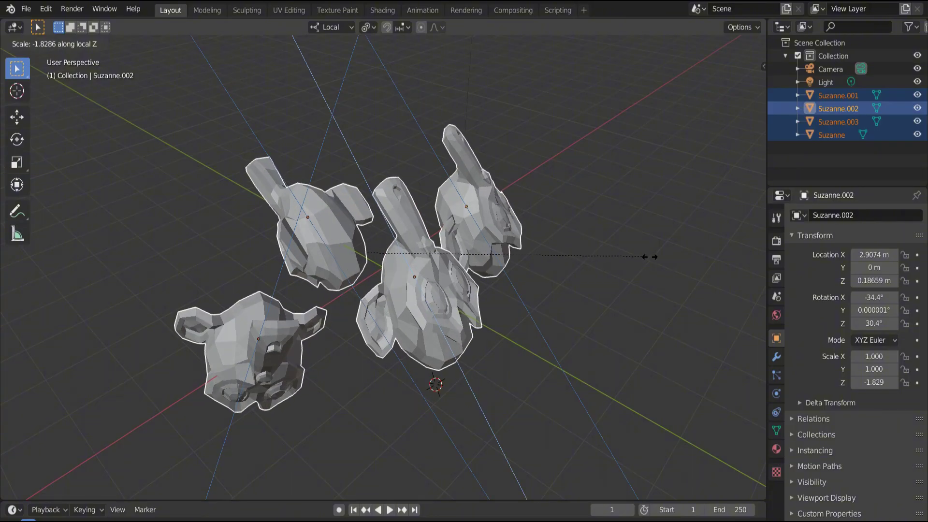
pyautogui.press('Escape')
# Set the transform orientation back to Global and try scaling the four monkeys along the global Z axis.
pyautogui.click(335, 30)
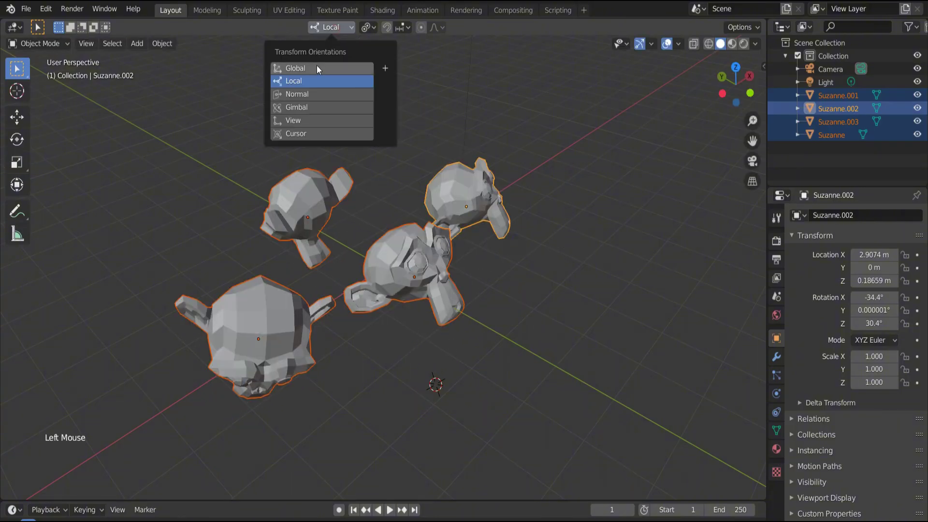
pyautogui.click(316, 67)
pyautogui.press('s')
pyautogui.press('z')
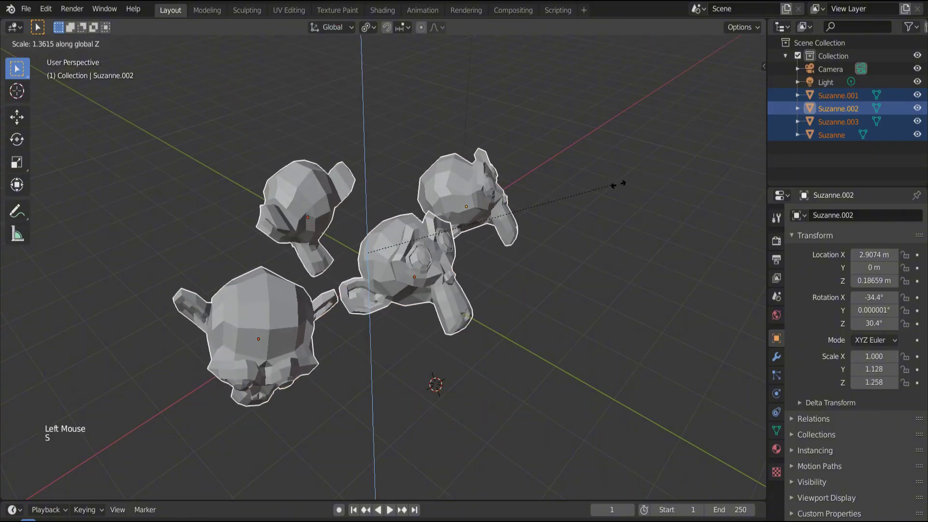
pyautogui.press('Escape')
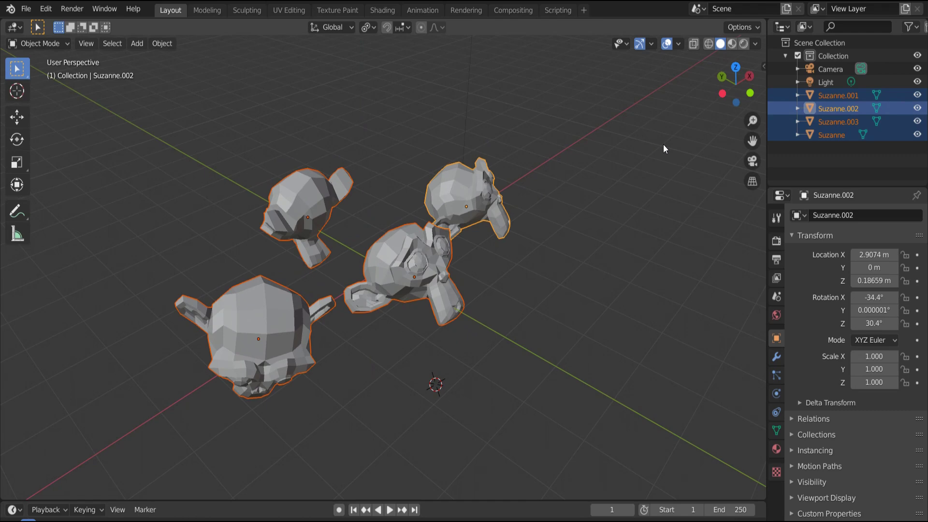
# Start a new default scene without saving the changes to the monkey scene.
pyautogui.click(26, 9)
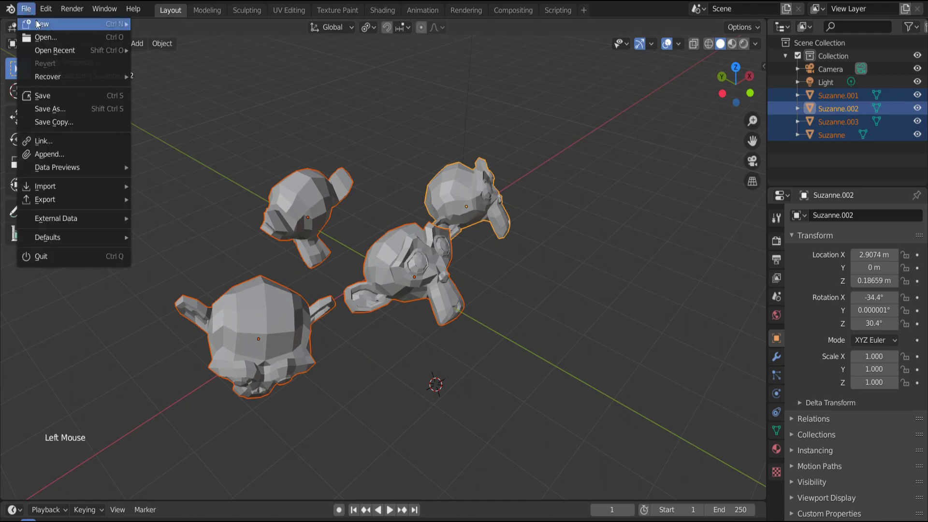
pyautogui.moveTo(72, 24)
pyautogui.click(160, 28)
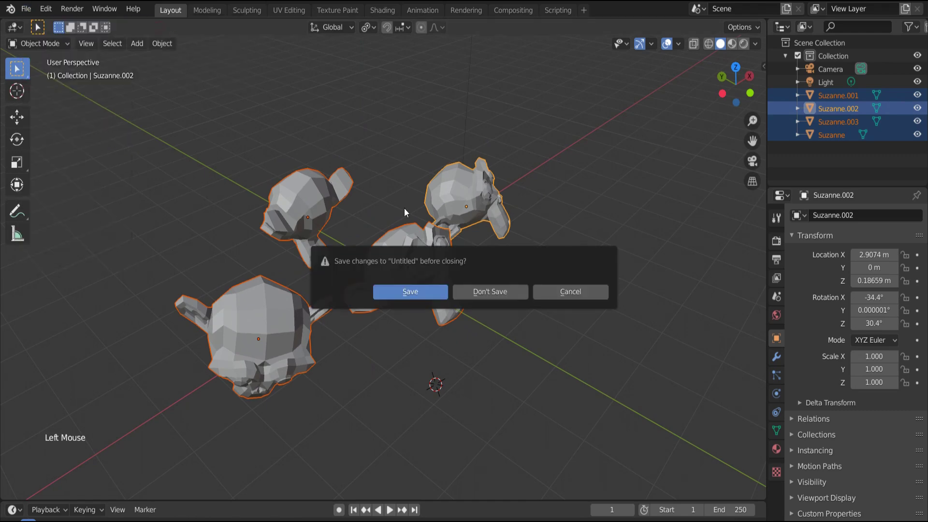
pyautogui.click(488, 292)
# Turn the Screencast Keys display back on for the new scene and hide the viewport sidebar.
pyautogui.press('n')
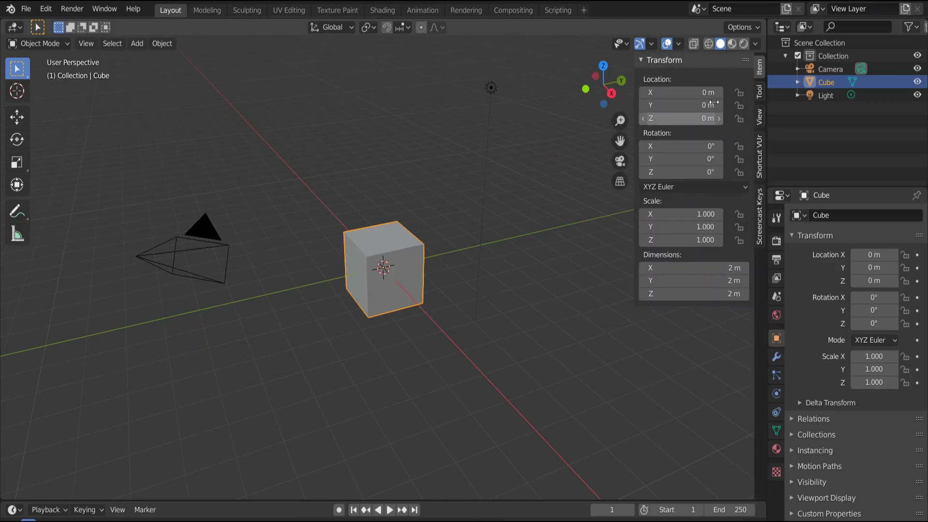
pyautogui.click(760, 206)
pyautogui.click(664, 59)
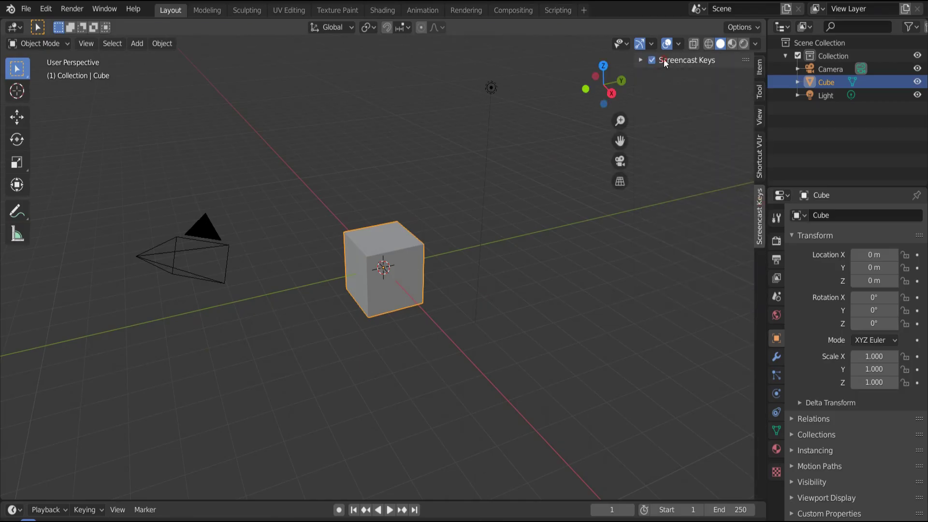
pyautogui.click(663, 59)
pyautogui.click(664, 59)
pyautogui.click(652, 60)
pyautogui.press('n')
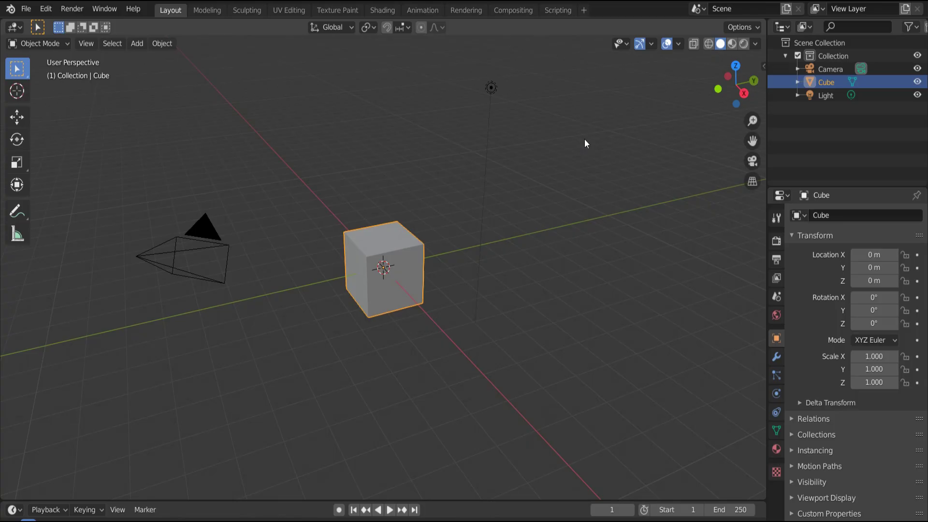
# Duplicate the default cube eight times, placing the copies spread out around the original.
pyautogui.click(413, 250)
pyautogui.hotkey('shift', 'd')
pyautogui.click(333, 183)
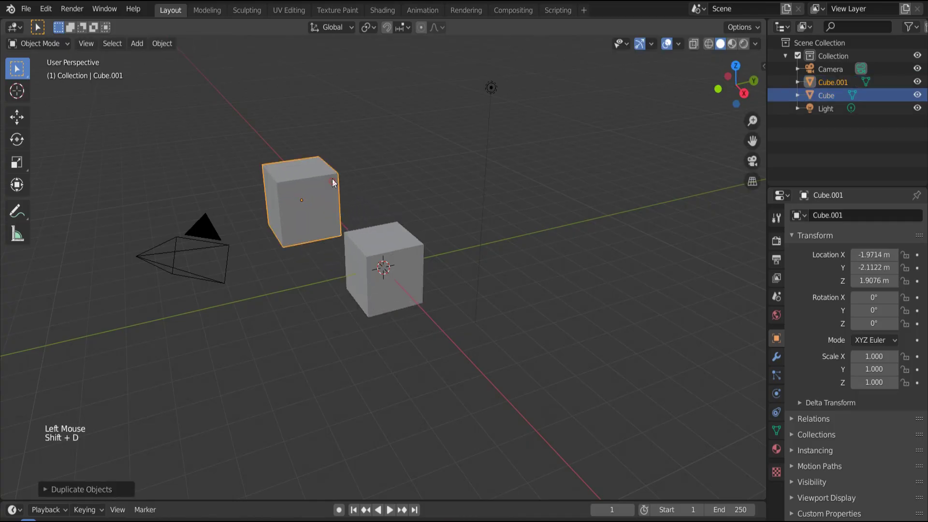
pyautogui.hotkey('shift', 'd')
pyautogui.click(404, 110)
pyautogui.hotkey('shift', 'd')
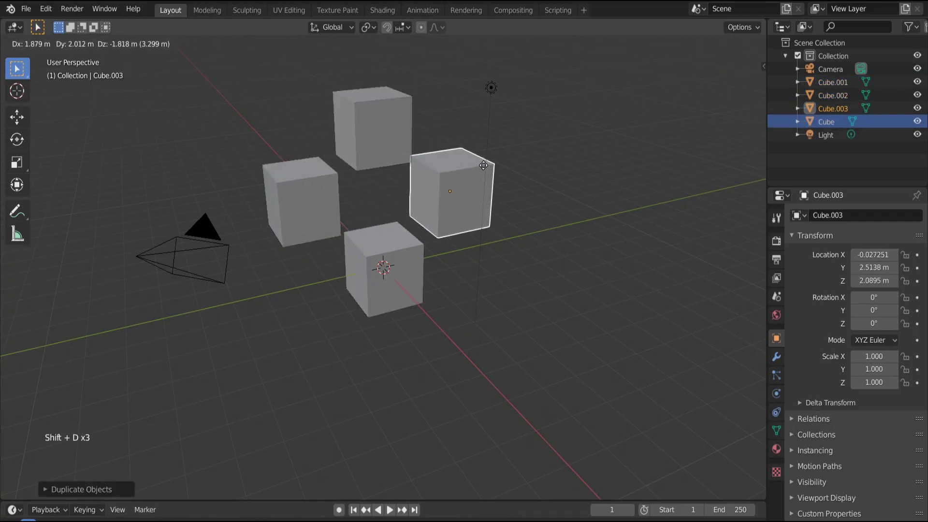
pyautogui.click(488, 168)
pyautogui.hotkey('shift', 'd')
pyautogui.click(589, 246)
pyautogui.hotkey('shift', 'd')
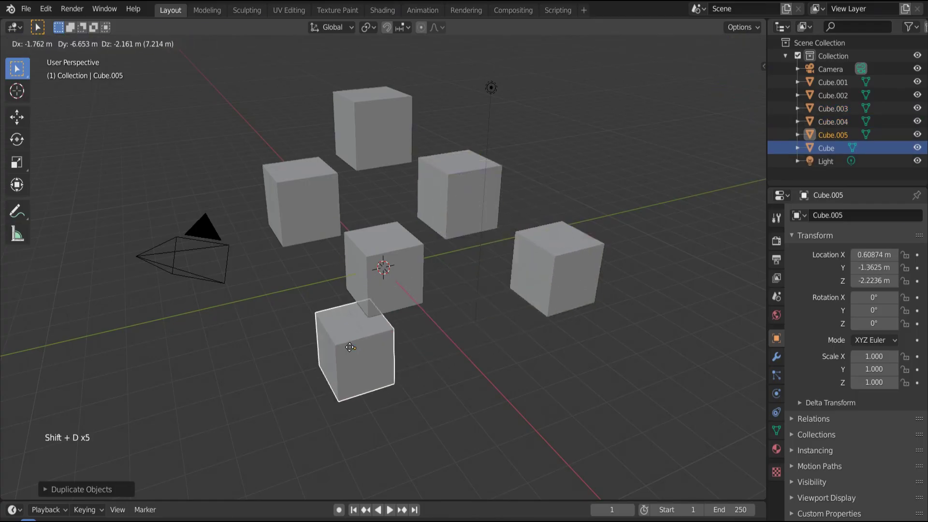
pyautogui.click(297, 363)
pyautogui.hotkey('shift', 'd')
pyautogui.click(464, 372)
pyautogui.hotkey('shift', 'd')
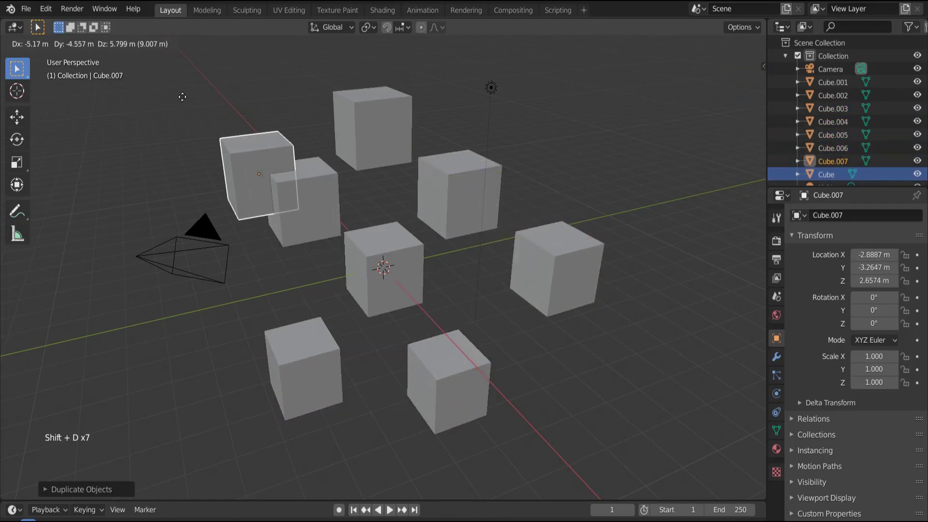
pyautogui.click(151, 94)
pyautogui.hotkey('shift', 'd')
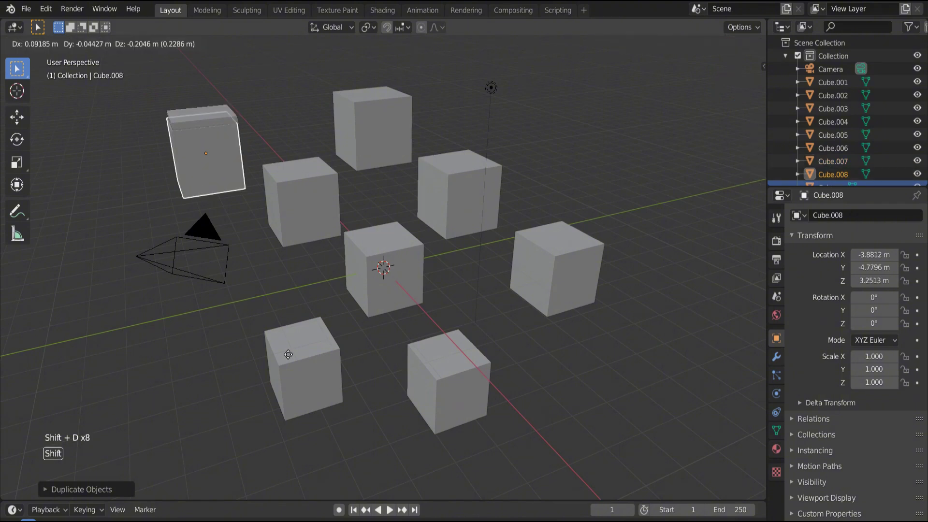
pyautogui.click(297, 404)
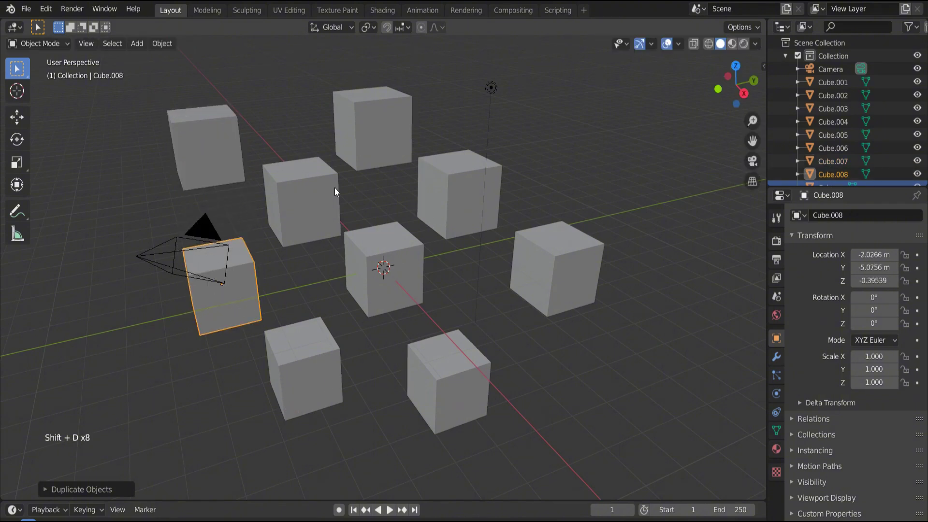
# Try moving Cube.004 freely with snapping turned off.
pyautogui.click(387, 28)
pyautogui.click(402, 26)
pyautogui.click(387, 28)
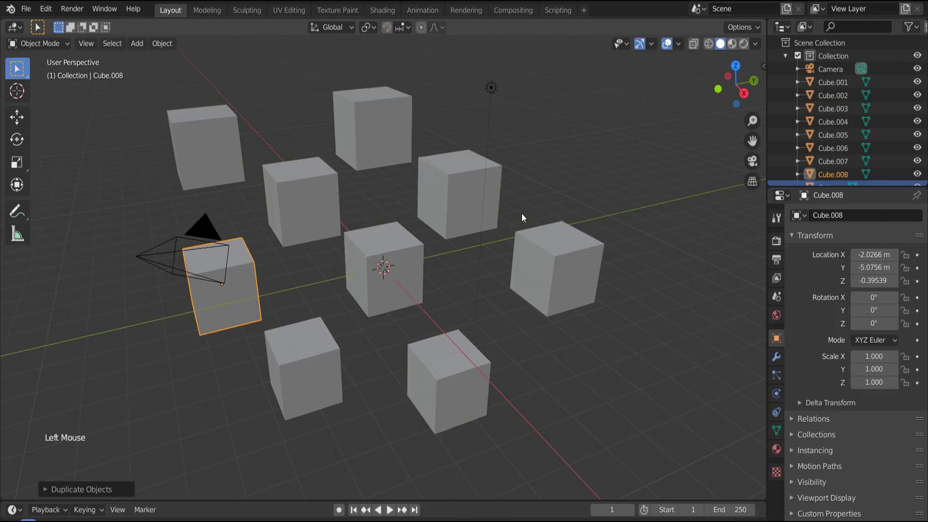
pyautogui.click(578, 271)
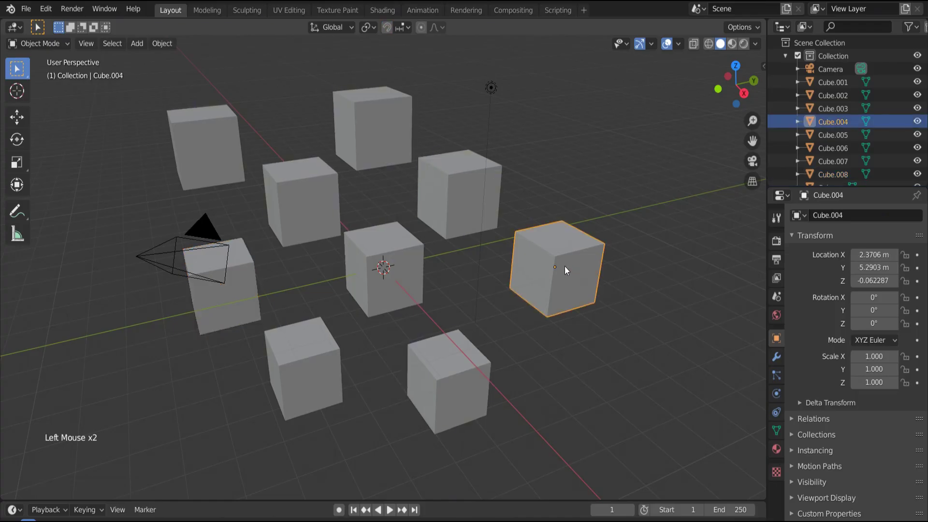
pyautogui.press('g')
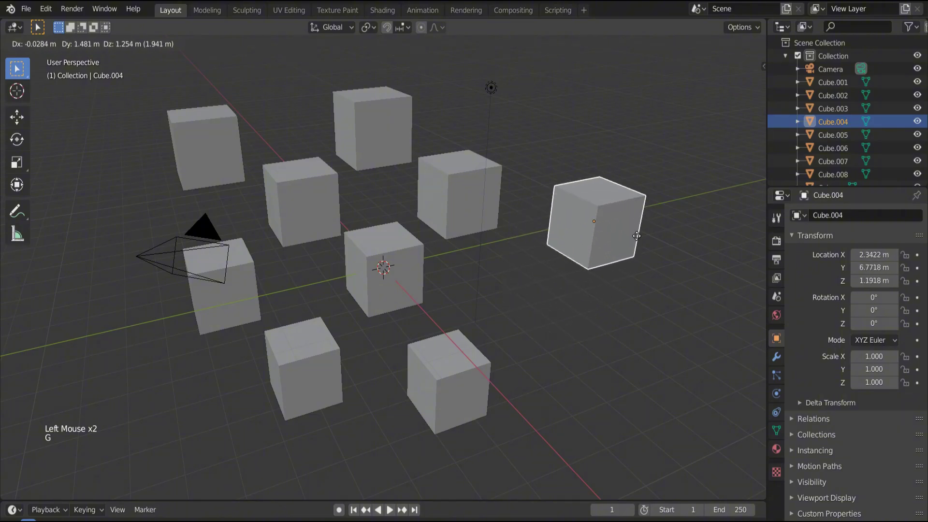
pyautogui.press('Escape')
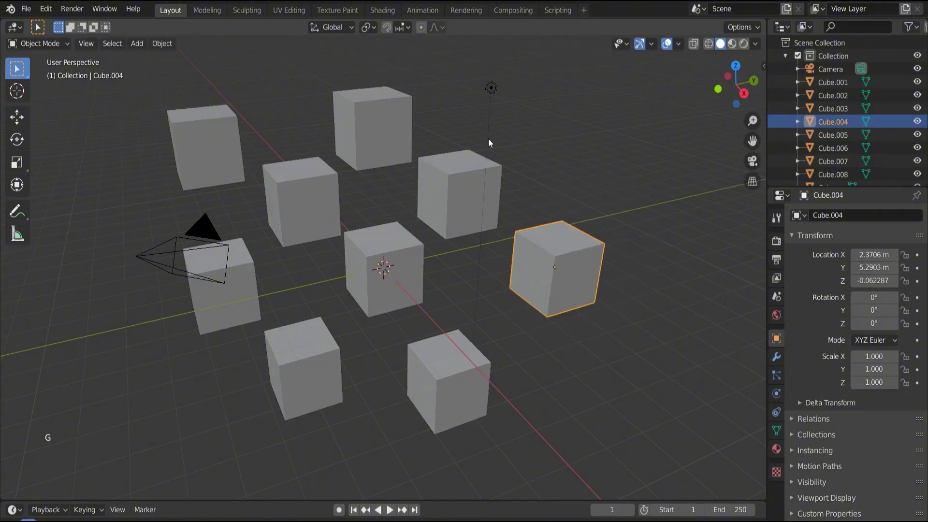
# Enable snapping and try moving Cube.004 in Increment snap mode.
pyautogui.click(387, 28)
pyautogui.press('g')
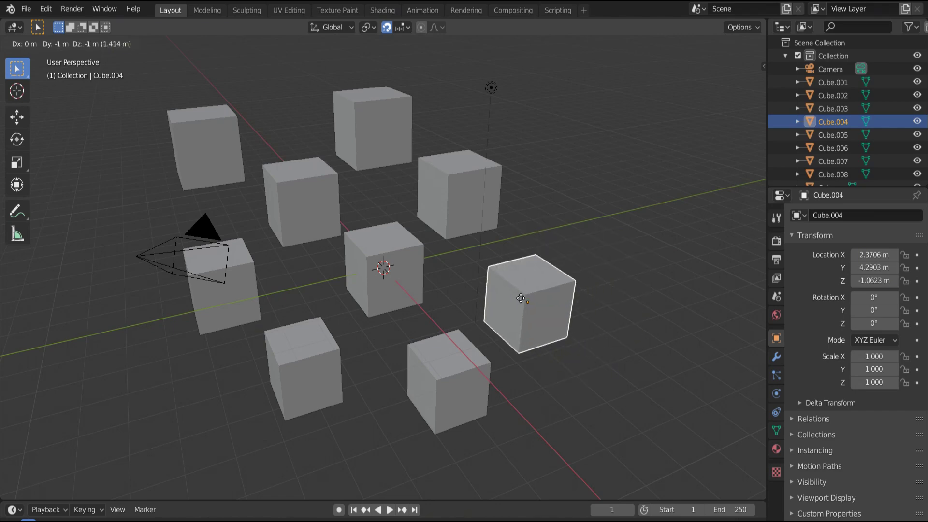
pyautogui.press('Escape')
# Set the snapping target to Vertex.
pyautogui.click(396, 28)
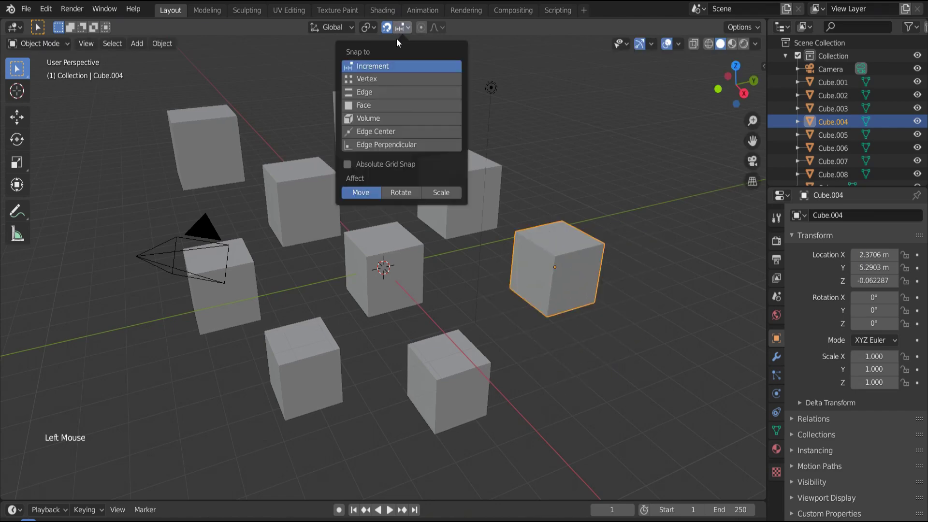
pyautogui.click(366, 79)
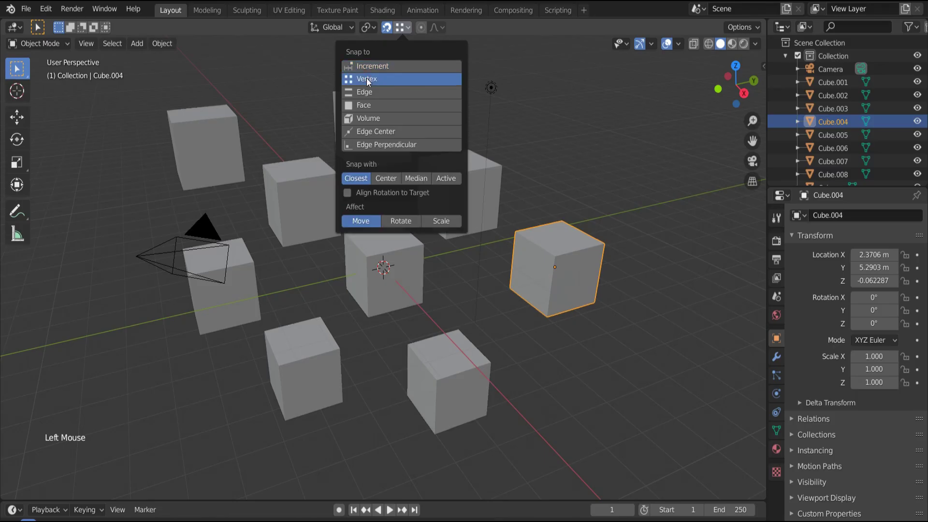
pyautogui.click(402, 27)
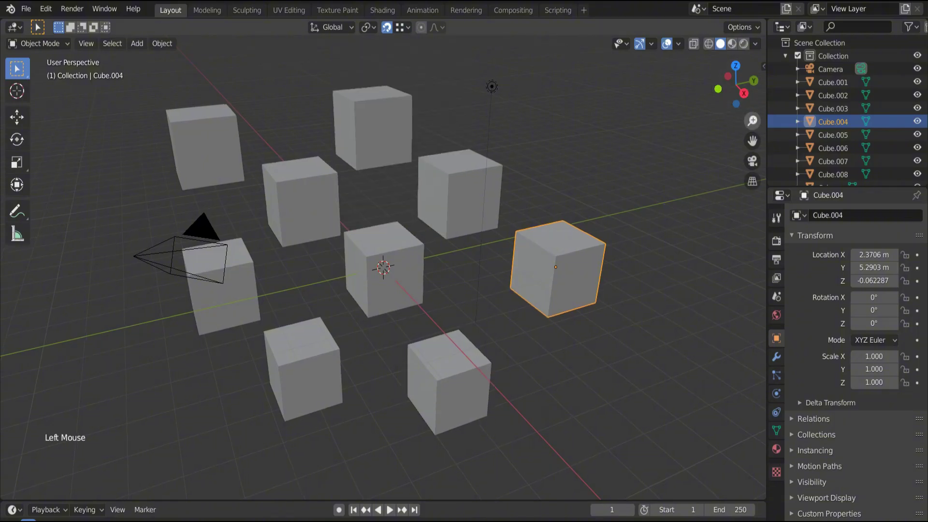
# Try vertex snapping on Cube.004, finishing with its upper corner aligned to the neighbouring Cube.003's upper corner.
pyautogui.moveTo(752, 121); pyautogui.dragTo(753, 90)
pyautogui.moveTo(753, 141); pyautogui.dragTo(664, 185)
pyautogui.moveTo(753, 121); pyautogui.dragTo(752, 107)
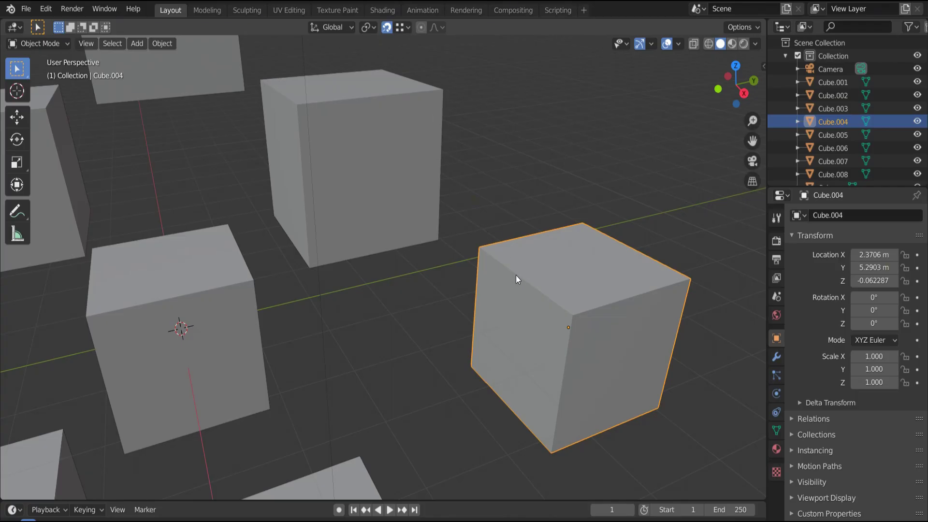
pyautogui.press('g')
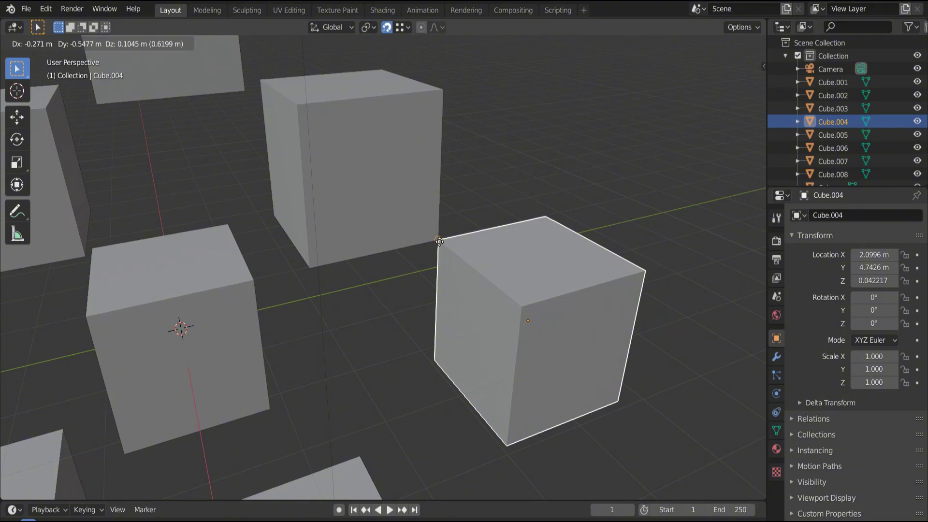
pyautogui.click(439, 241)
pyautogui.press('g')
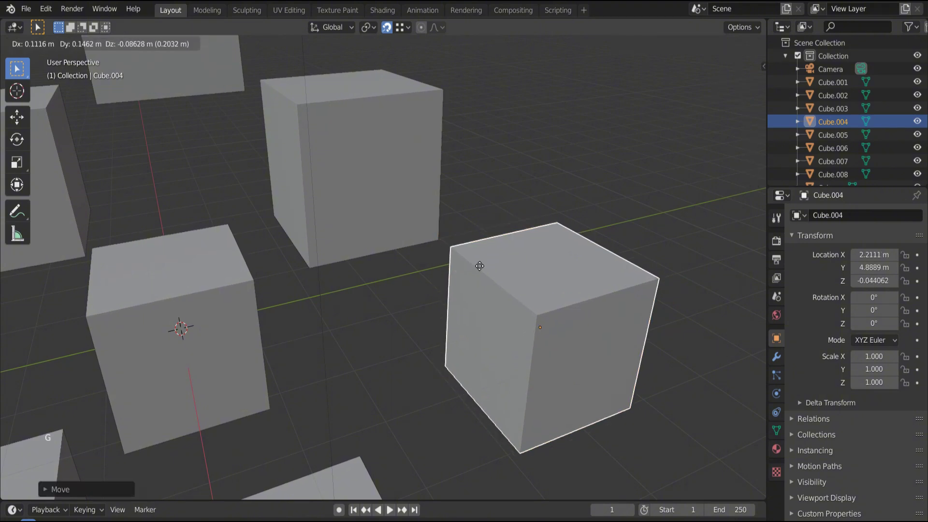
pyautogui.click(480, 263)
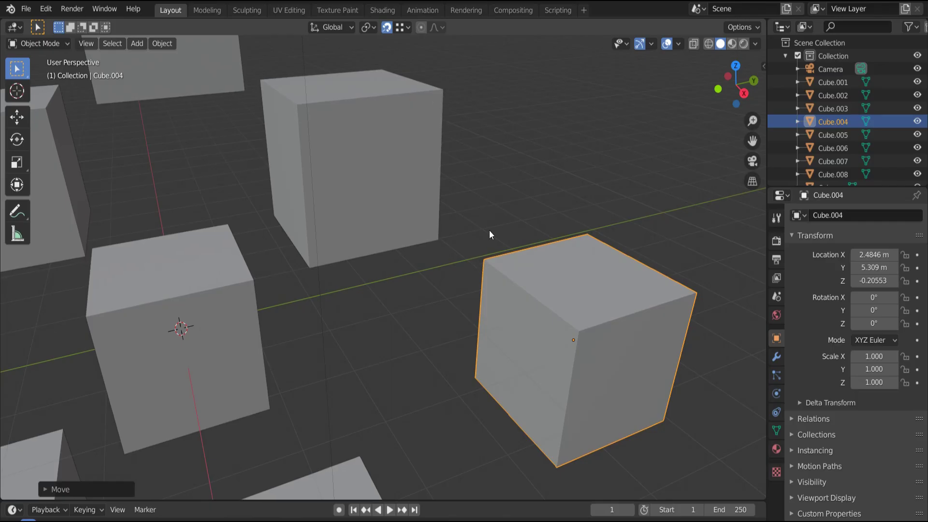
pyautogui.press('g')
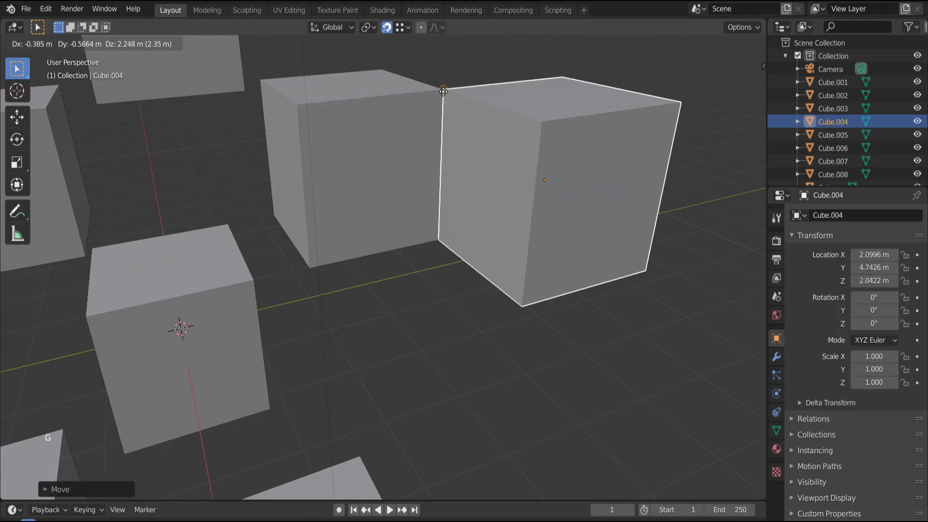
pyautogui.click(444, 94)
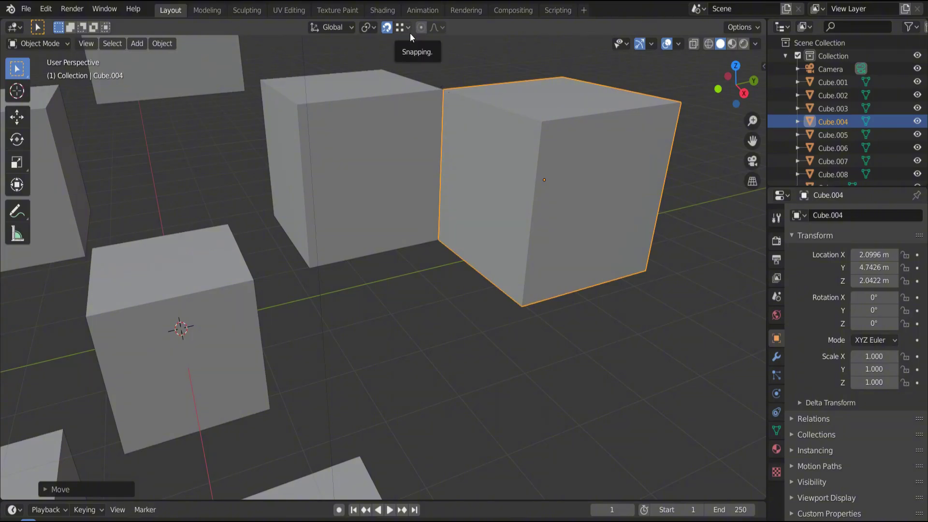
# Move the original cube at the 3D cursor so its upper corner snaps to the lower corner of Cube.003.
pyautogui.click(253, 291)
pyautogui.press('g')
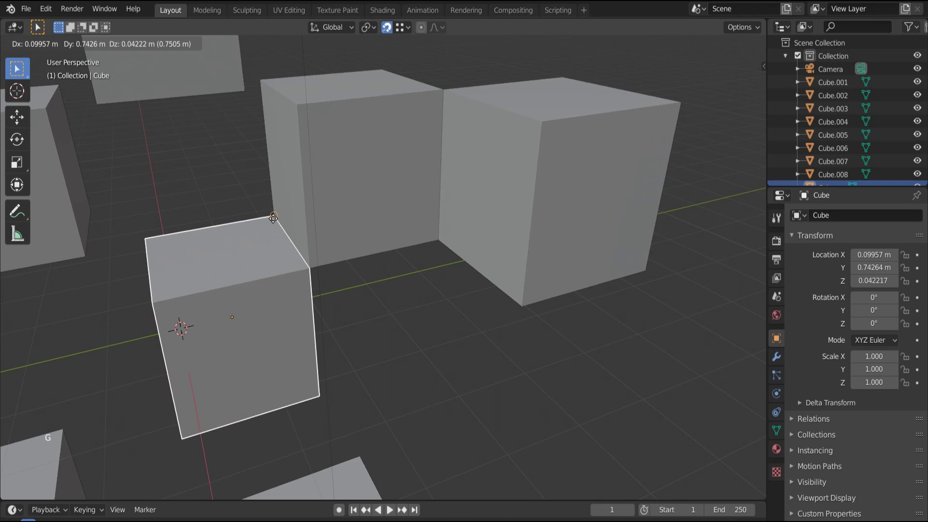
pyautogui.rightClick(272, 242)
pyautogui.press('g')
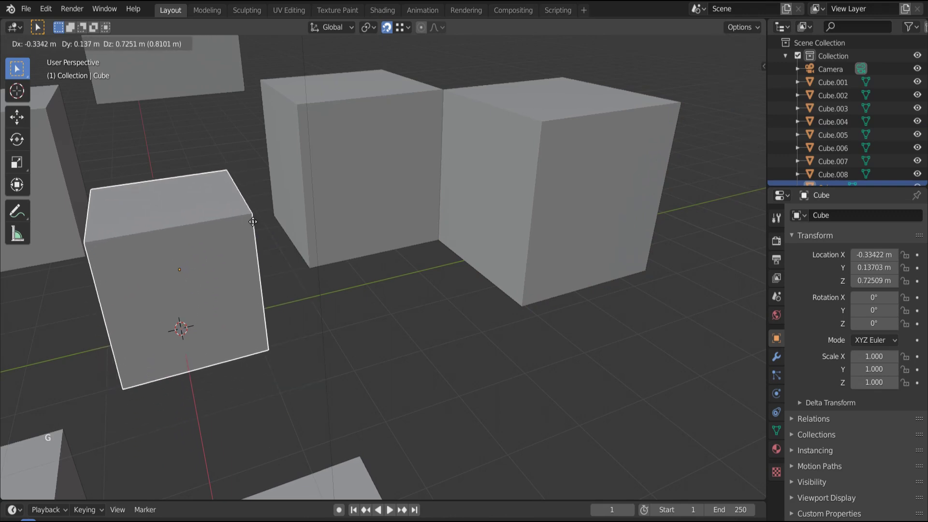
pyautogui.click(292, 294)
# Snap Cube.001's lower corner to the original cube's upper corner, and Cube.002's lower corner to Cube.003's upper corner.
pyautogui.scroll(-2, 292, 295)
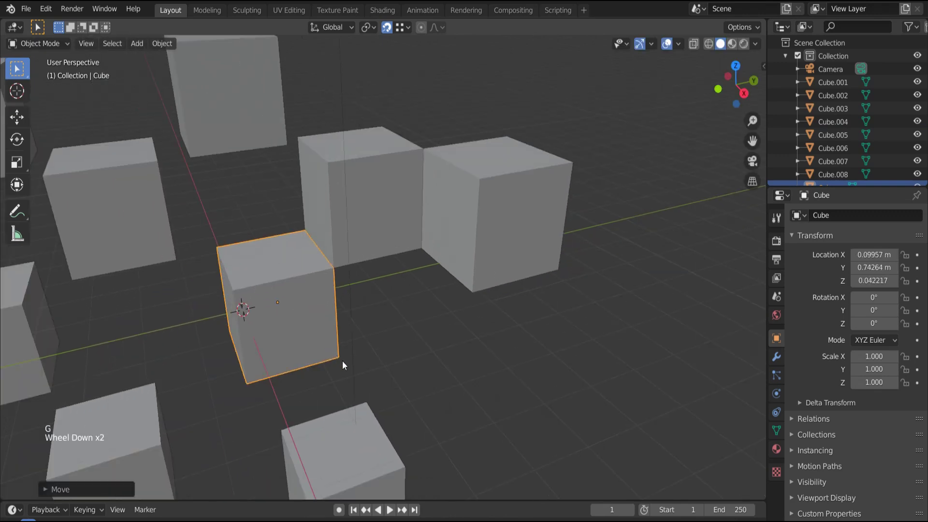
pyautogui.click(158, 221)
pyautogui.press('g')
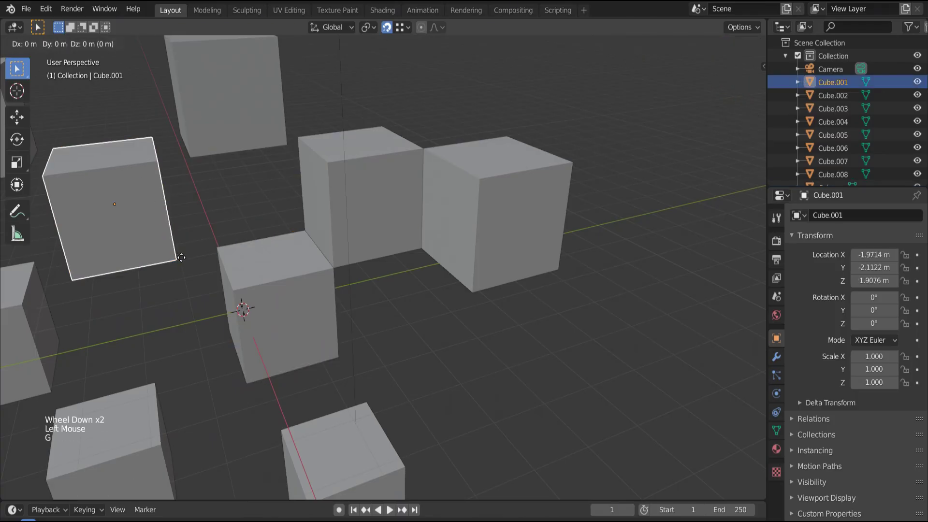
pyautogui.click(224, 152)
pyautogui.click(278, 140)
pyautogui.press('g')
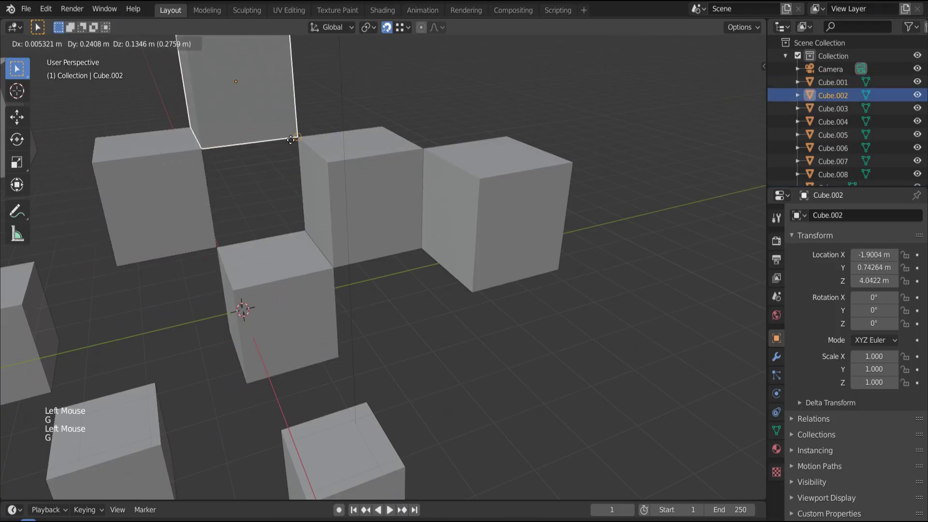
pyautogui.click(317, 147)
# Snap Cube.006 into the gap beside the original cube, meeting Cube.004's lower corner, and deselect it.
pyautogui.click(374, 418)
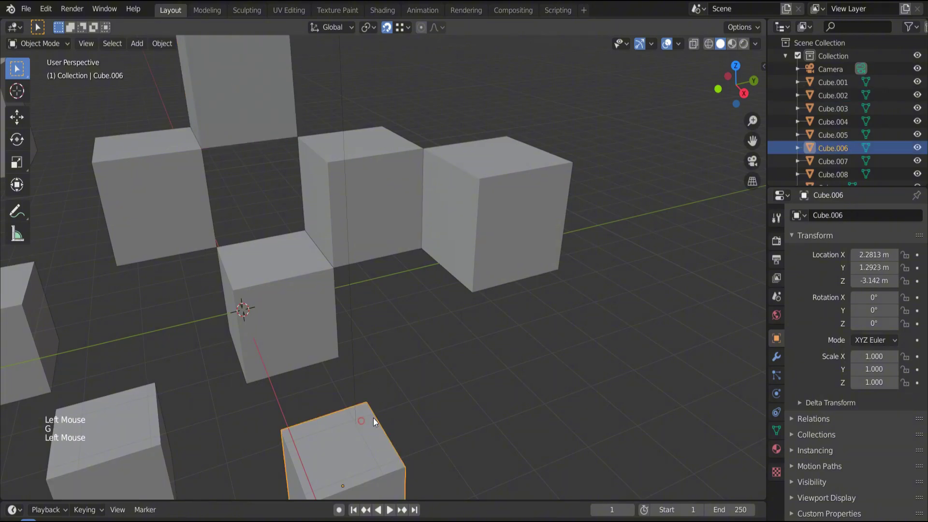
pyautogui.press('g')
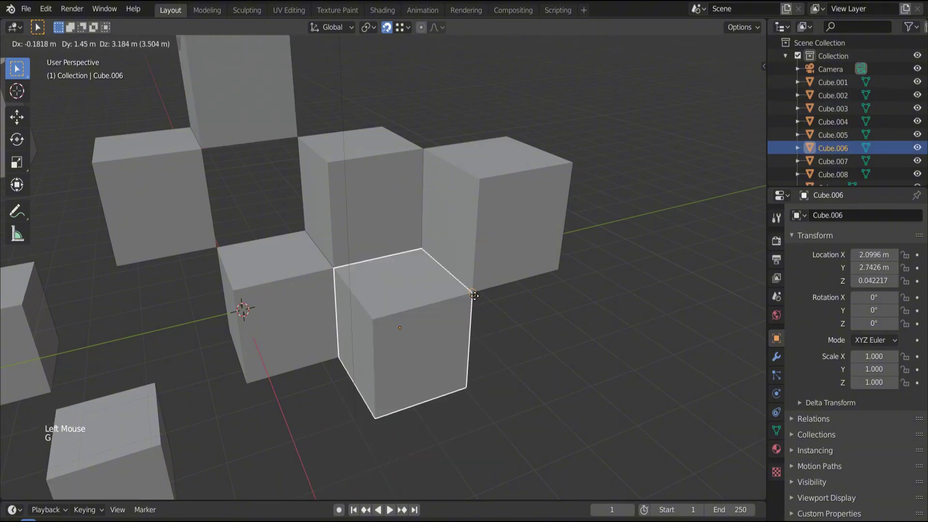
pyautogui.click(479, 298)
pyautogui.click(509, 304)
# Turn snapping off and try moving Cube.005 freely toward the original cube.
pyautogui.scroll(-2, 509, 304)
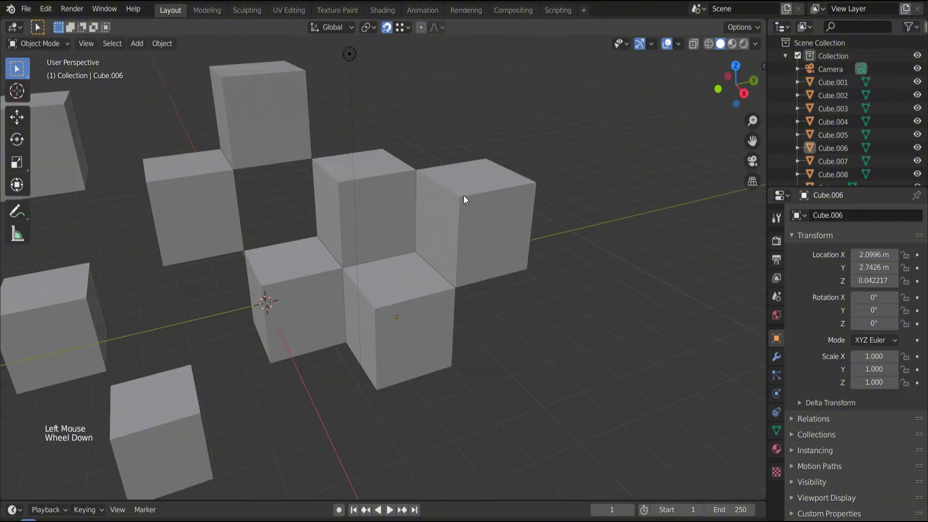
pyautogui.click(388, 28)
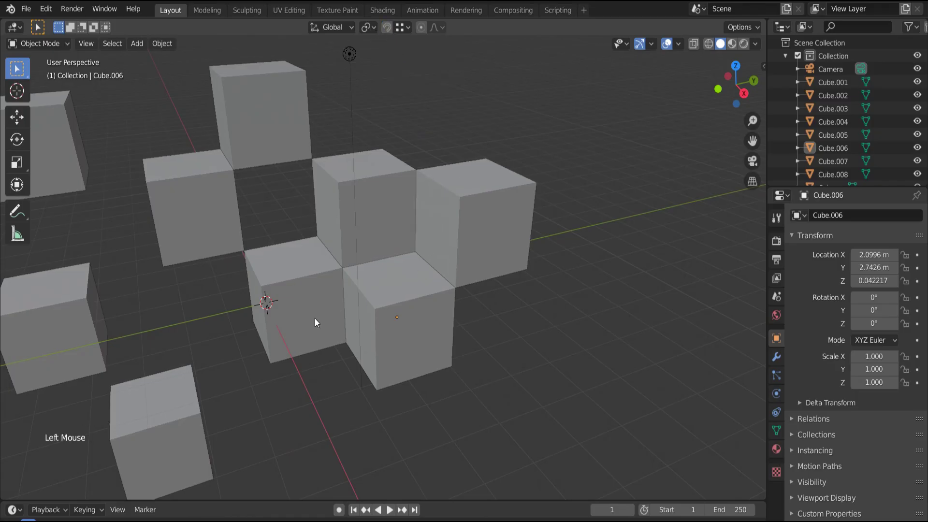
pyautogui.click(184, 385)
pyautogui.press('g')
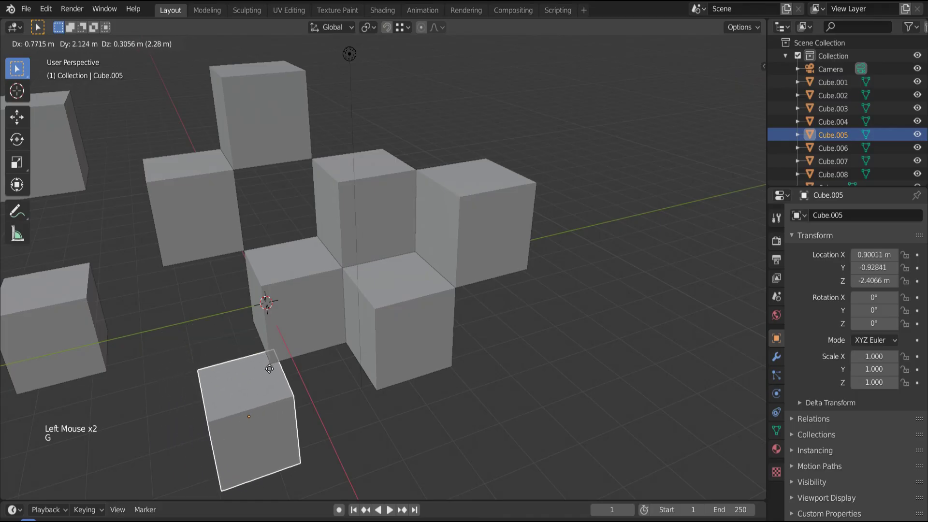
pyautogui.click(271, 370)
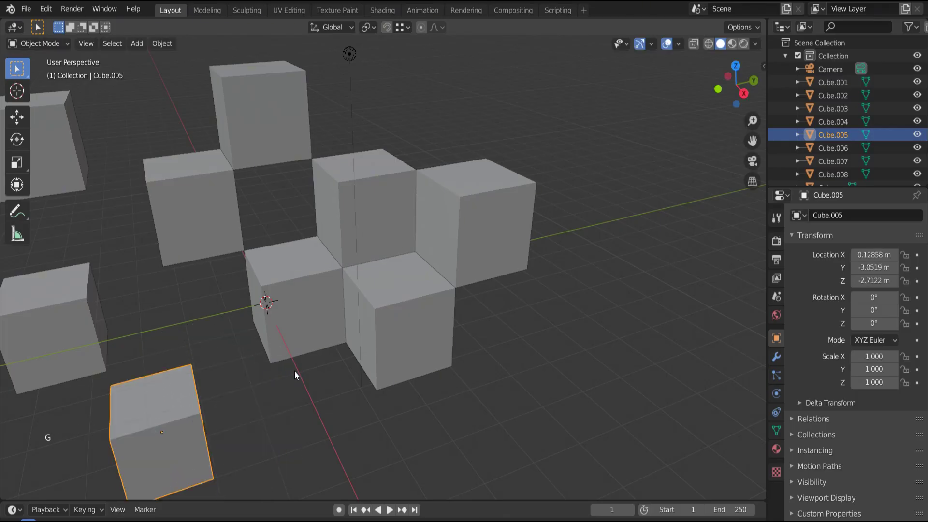
# Move Cube.005 with temporary vertex snapping so its upper corner meets the original cube's lower corner.
pyautogui.keyDown('shift'); pyautogui.moveTo(295, 370); pyautogui.dragTo(541, 224, button='middle'); pyautogui.keyUp('shift')
pyautogui.scroll(3, 363, 323)
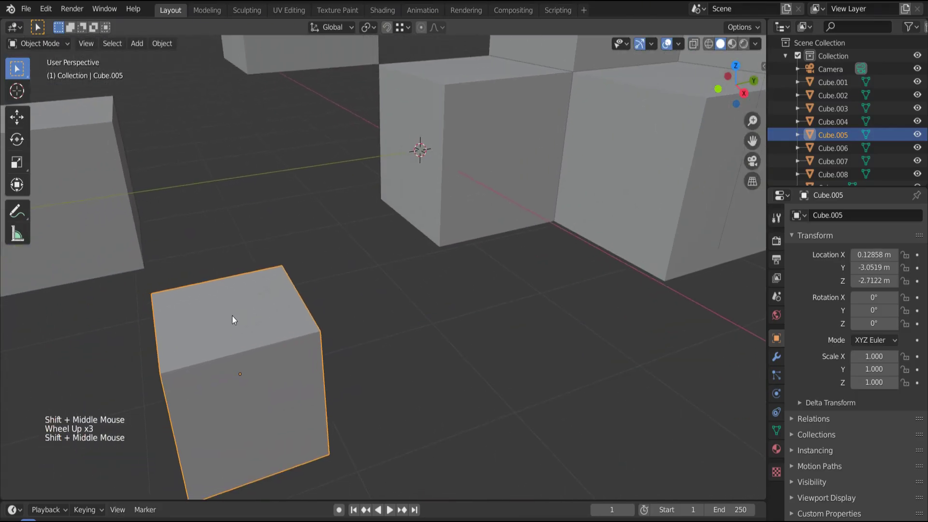
pyautogui.press('g')
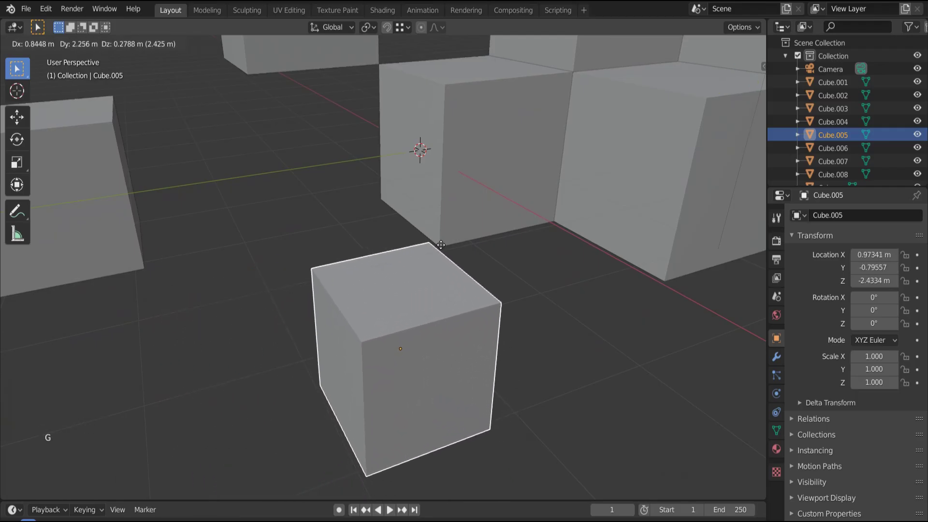
pyautogui.press('ctrl')
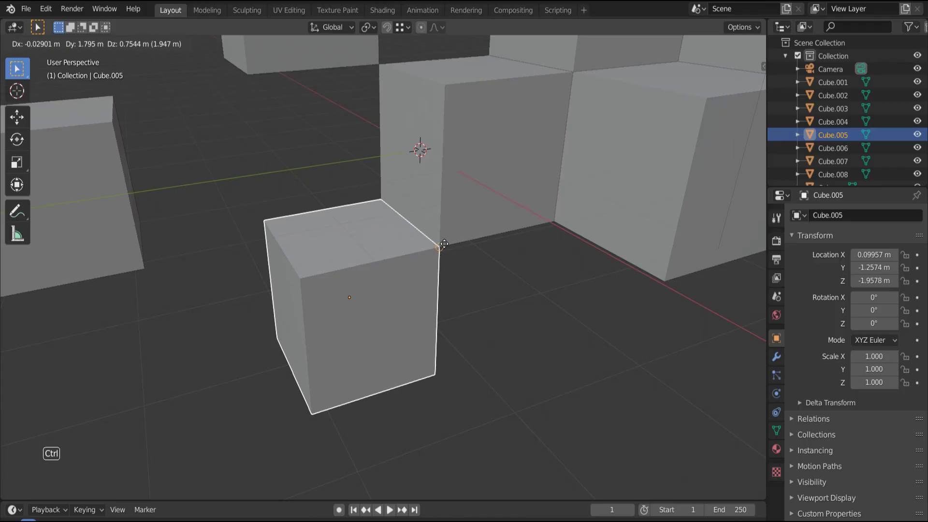
pyautogui.keyDown('ctrl'); pyautogui.click(444, 244); pyautogui.keyUp('ctrl')
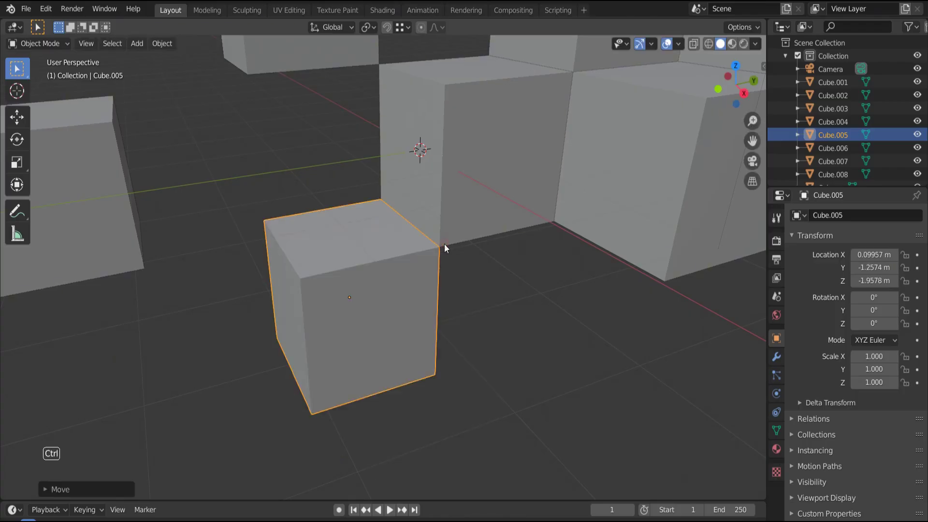
# Move Cube.008 with temporary vertex snapping so its lower corner meets Cube.005's upper corner.
pyautogui.scroll(-1, 471, 250)
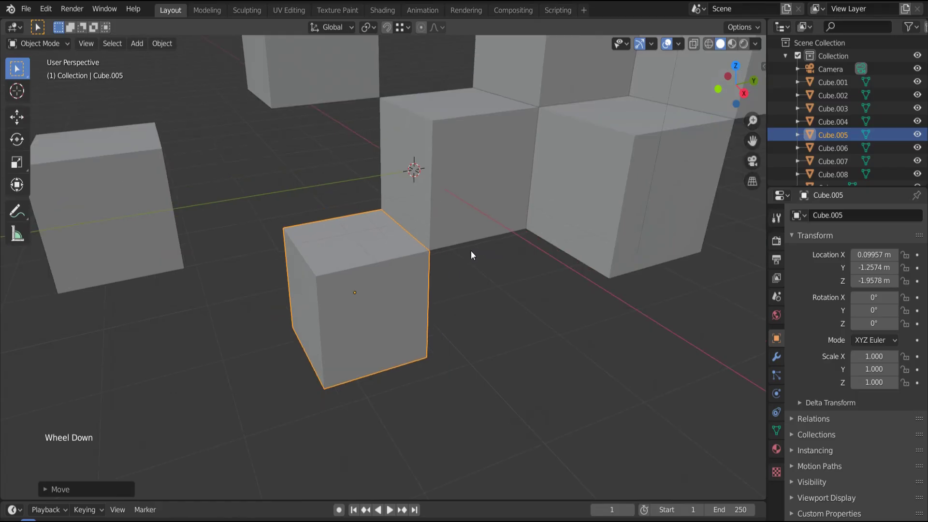
pyautogui.click(147, 202)
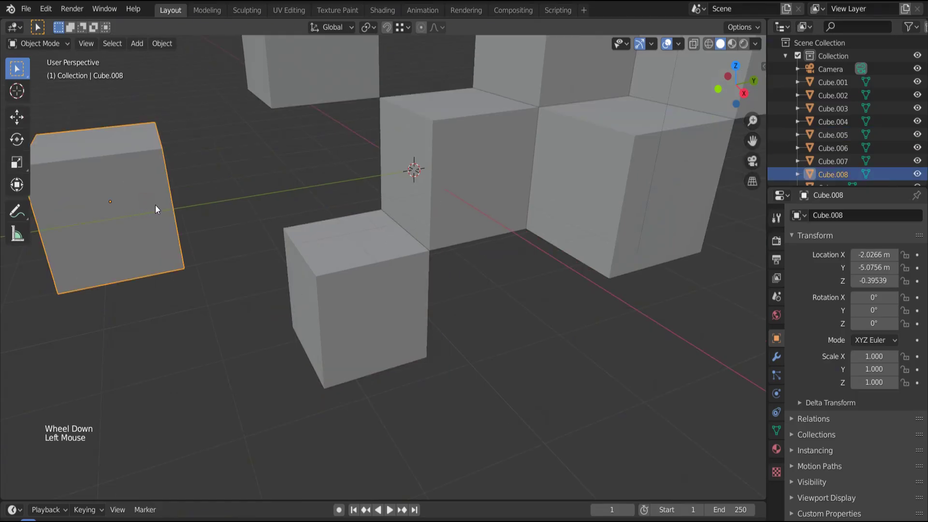
pyautogui.press('g')
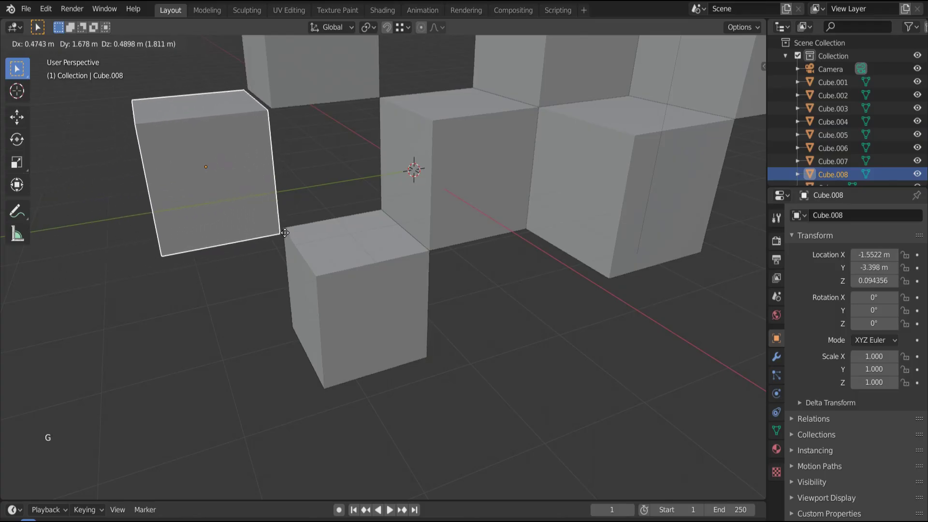
pyautogui.press('ctrl')
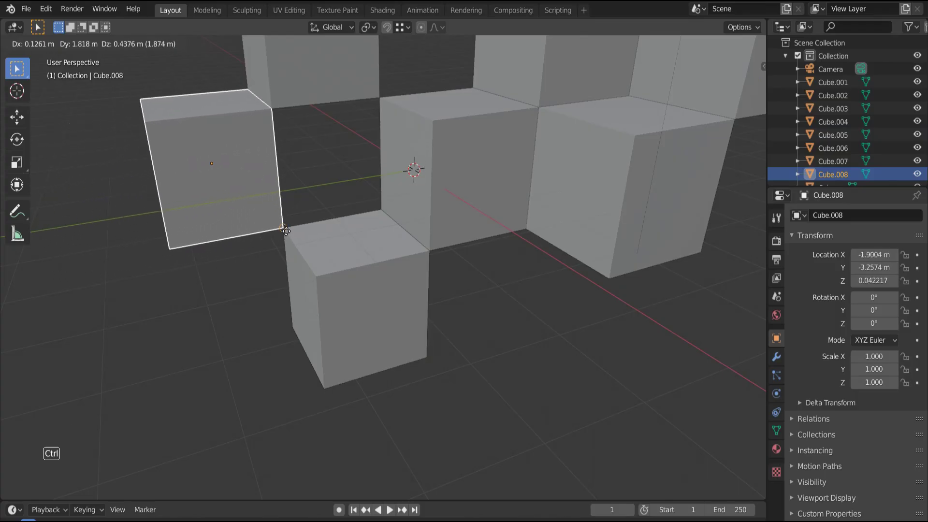
pyautogui.click(286, 231)
pyautogui.scroll(-4, 286, 231)
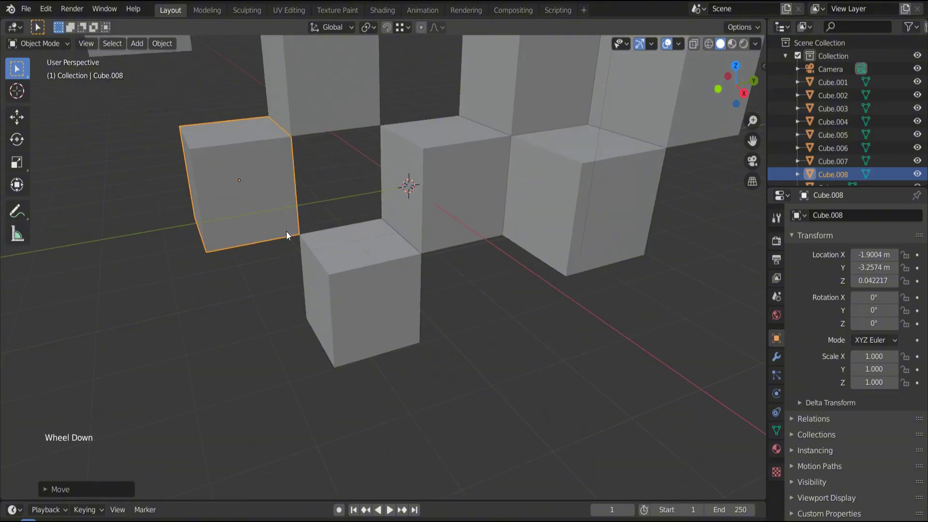
# Move Cube.007 with temporary vertex snapping so its lower corner meets the upper corner of the nearest stacked cube.
pyautogui.keyDown('shift'); pyautogui.moveTo(282, 126); pyautogui.dragTo(408, 327, button='middle'); pyautogui.keyUp('shift')
pyautogui.click(274, 246)
pyautogui.scroll(3, 315, 262)
pyautogui.scroll(1, 314, 263)
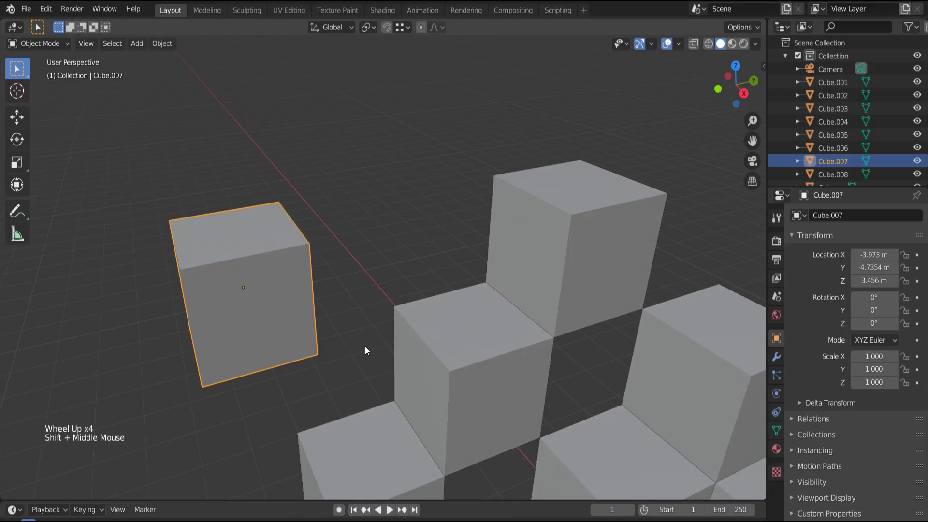
pyautogui.press('g')
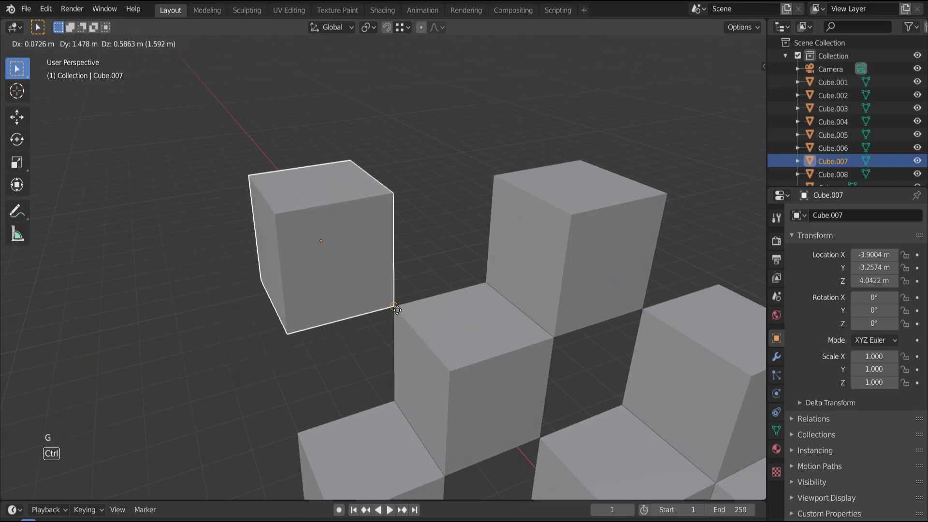
pyautogui.keyDown('ctrl'); pyautogui.click(395, 311); pyautogui.keyUp('ctrl')
pyautogui.scroll(-6, 396, 311)
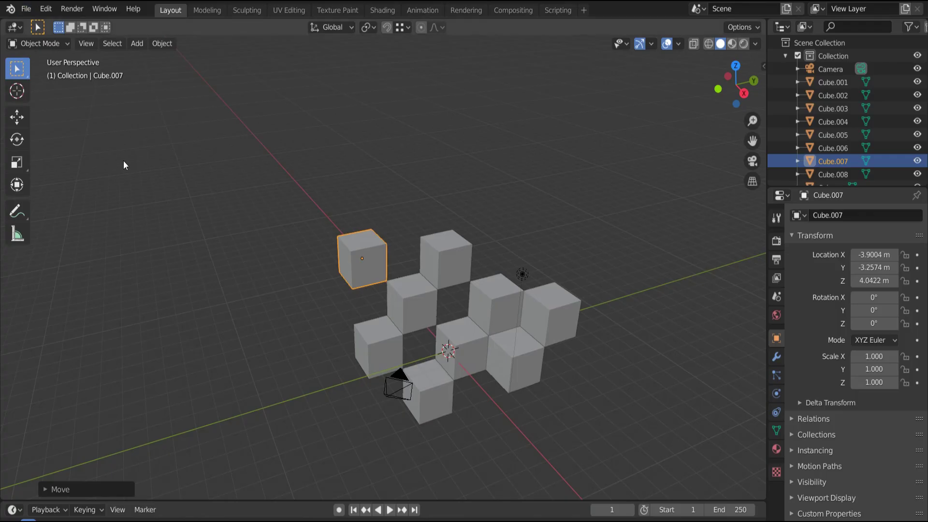
# Start a new General file and delete the default cube.
pyautogui.click(28, 13)
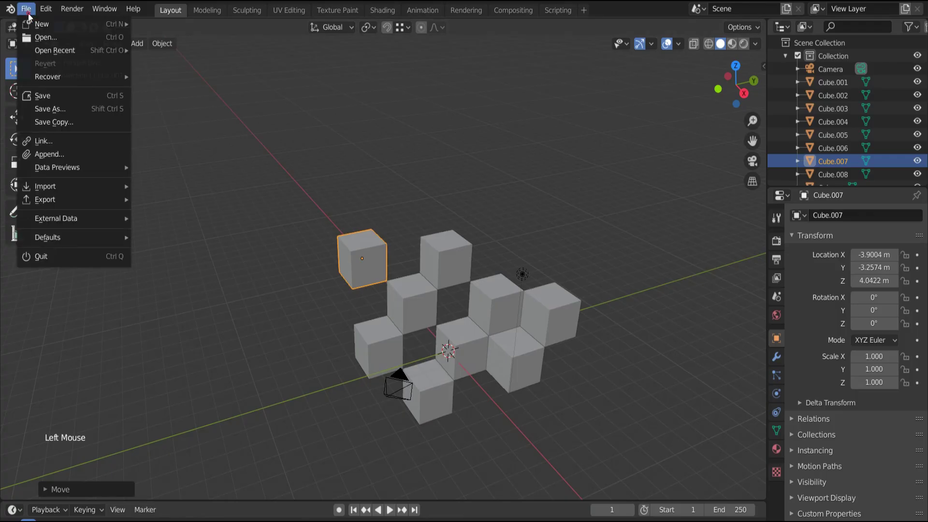
pyautogui.moveTo(42, 24)
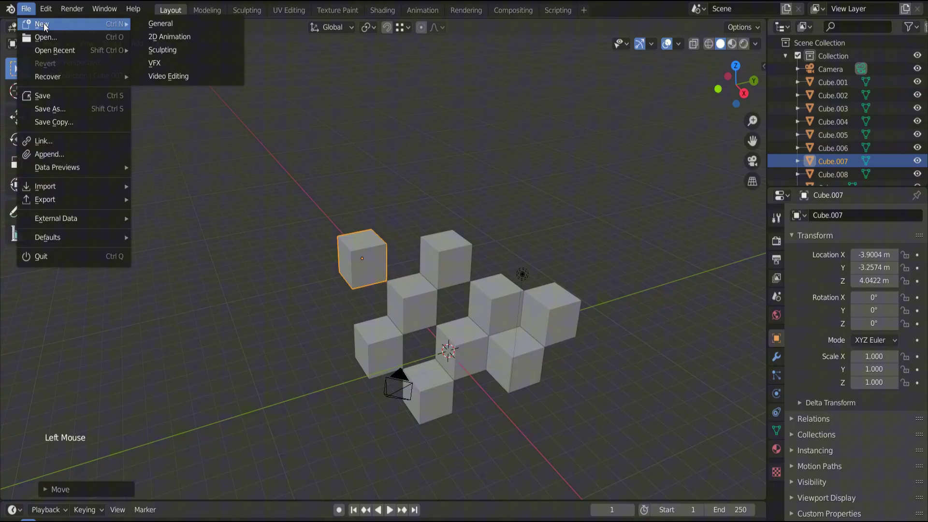
pyautogui.click(228, 25)
pyautogui.click(518, 292)
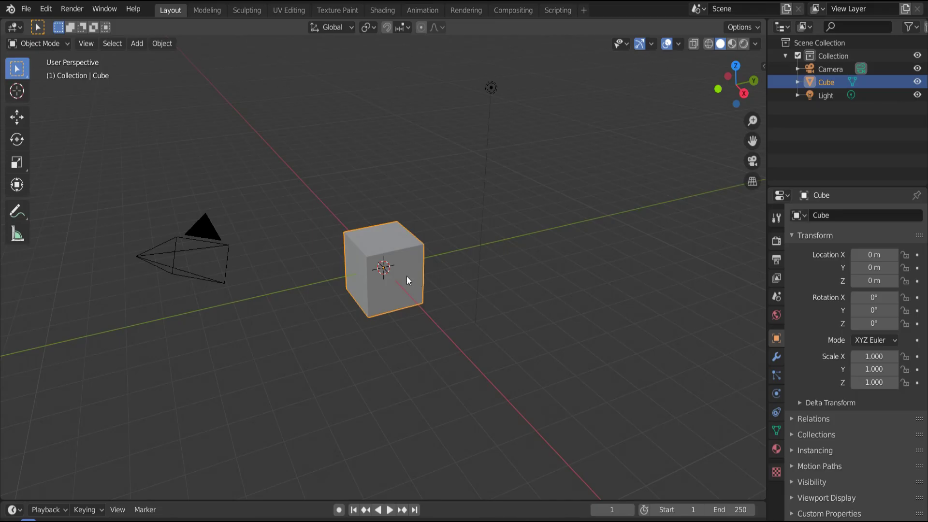
pyautogui.press('x')
pyautogui.click(402, 260)
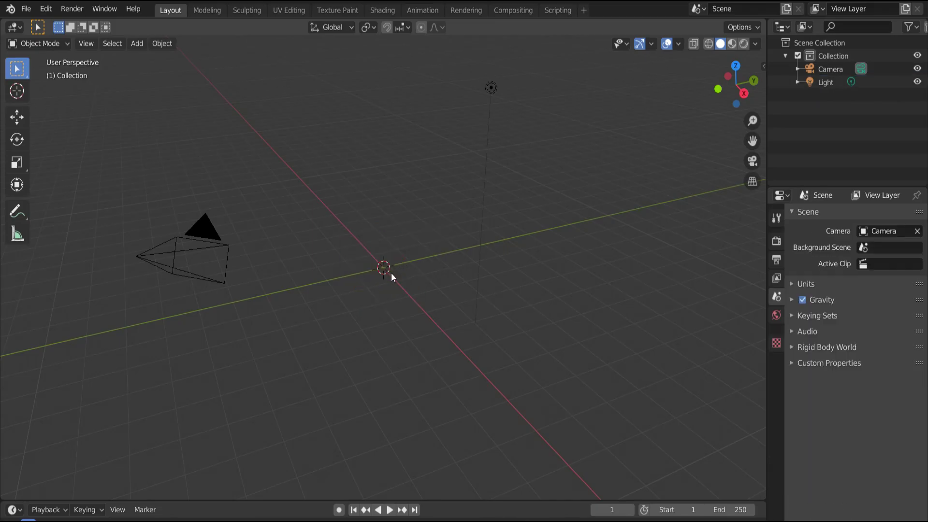
# Add a UV sphere at the origin, scale it up to about 2.985, and deselect it.
pyautogui.hotkey('shift', 'a')
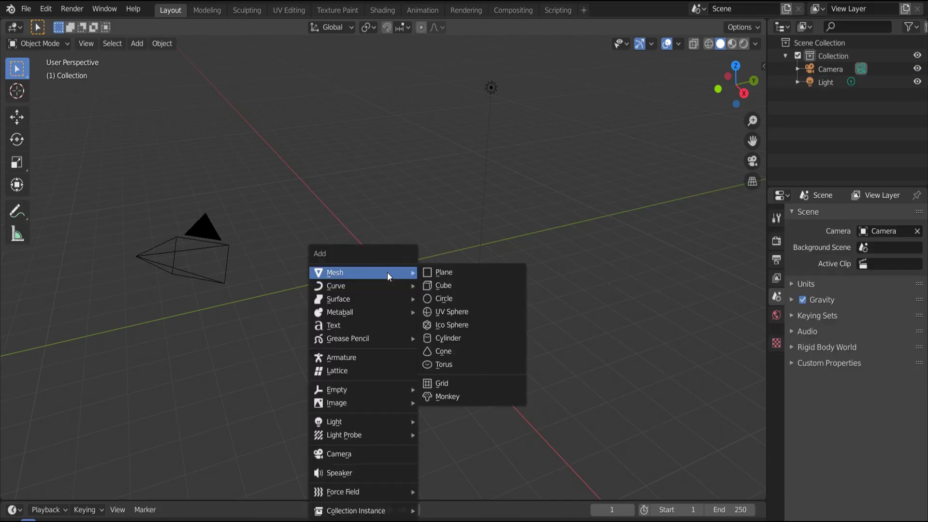
pyautogui.click(495, 313)
pyautogui.press('s')
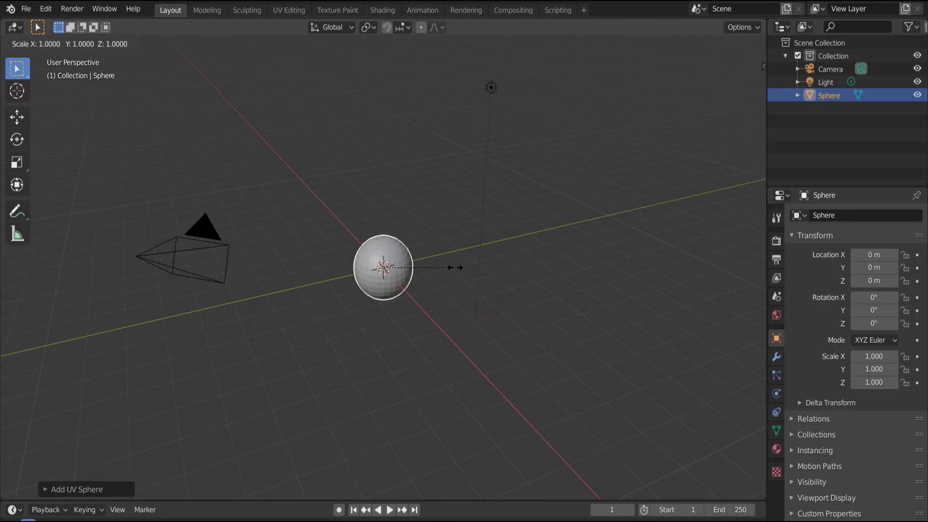
pyautogui.click(563, 304)
pyautogui.click(562, 304)
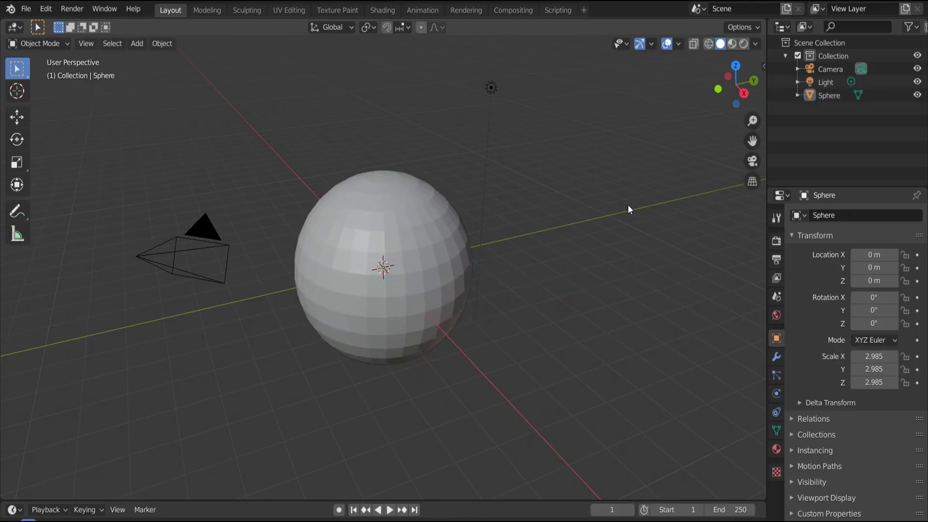
pyautogui.moveTo(753, 120); pyautogui.dragTo(753, 100)
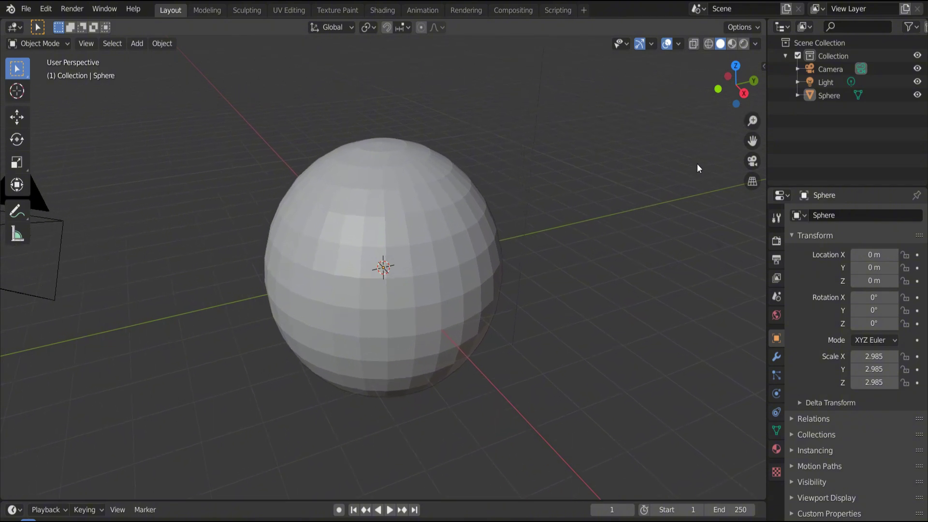
# Find the Shade Smooth operator by searching for "shad" and apply it to the sphere.
pyautogui.click(411, 252)
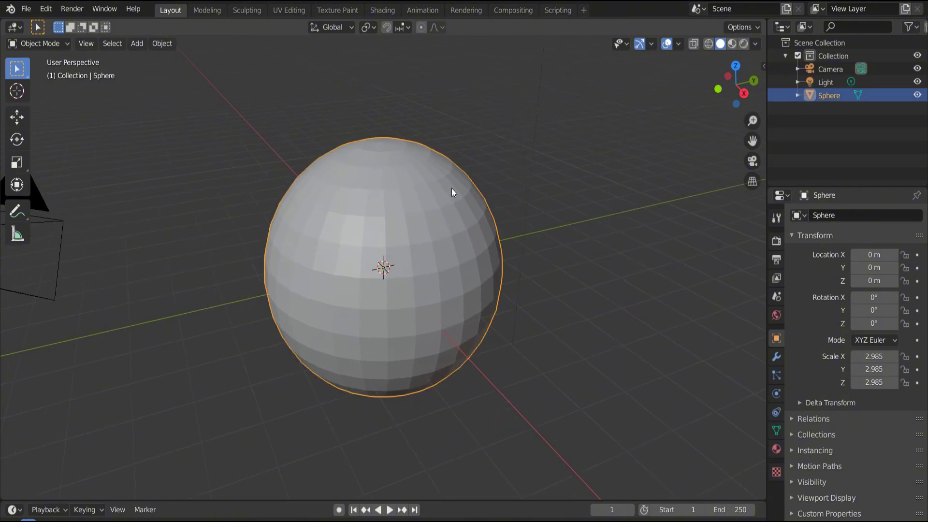
pyautogui.press('F3')
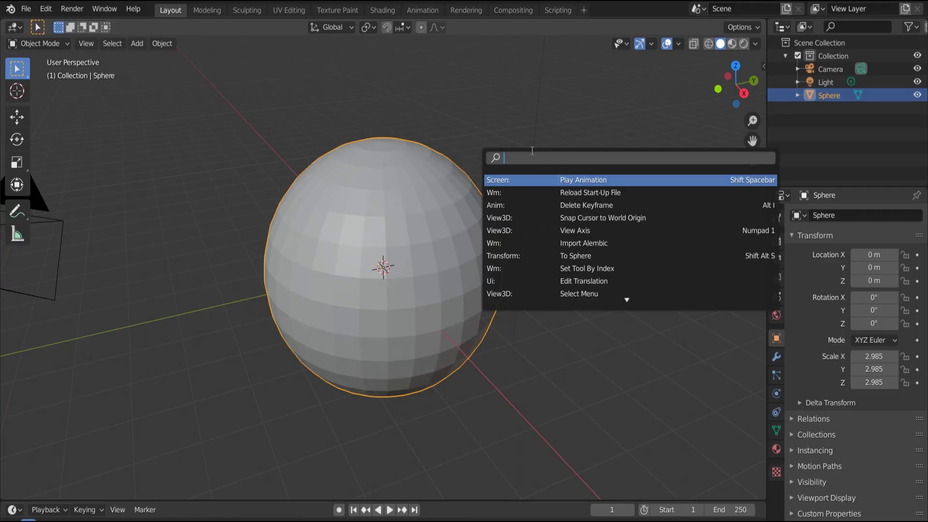
pyautogui.write('shas')
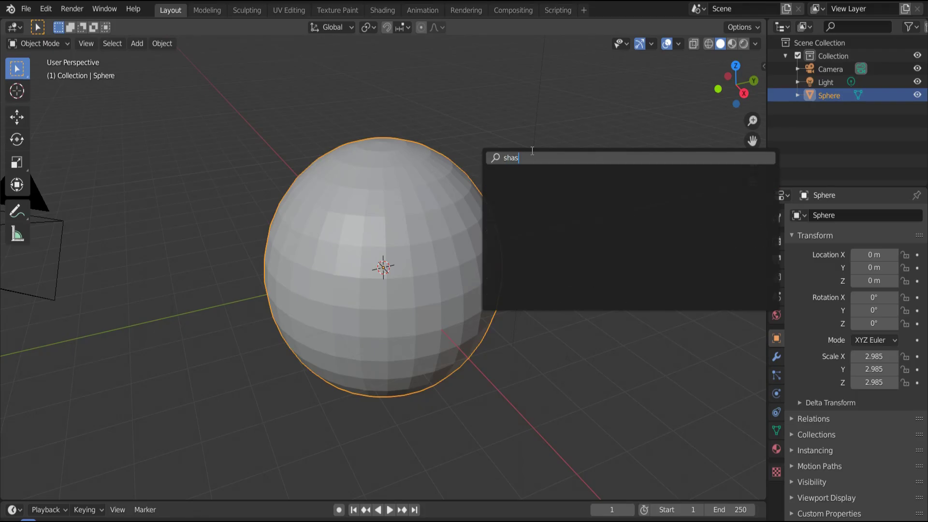
pyautogui.press('BackSpace')
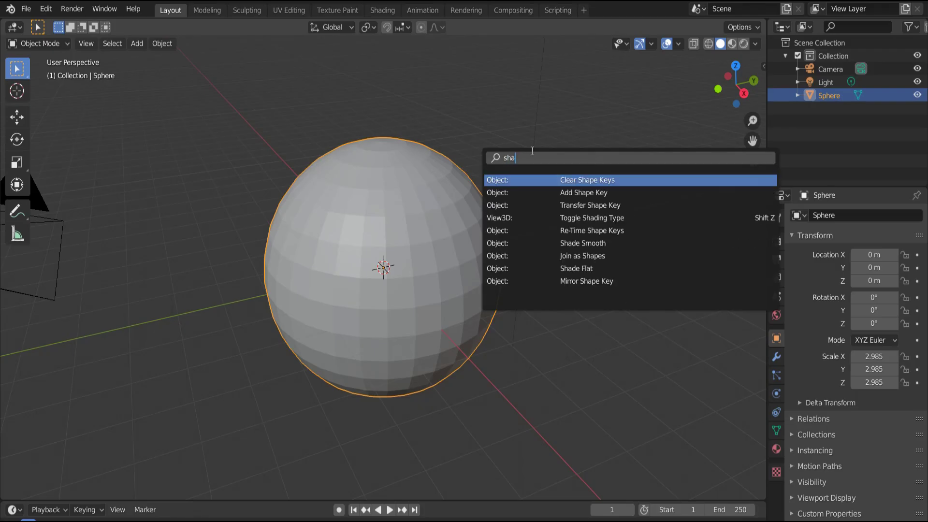
pyautogui.write('d')
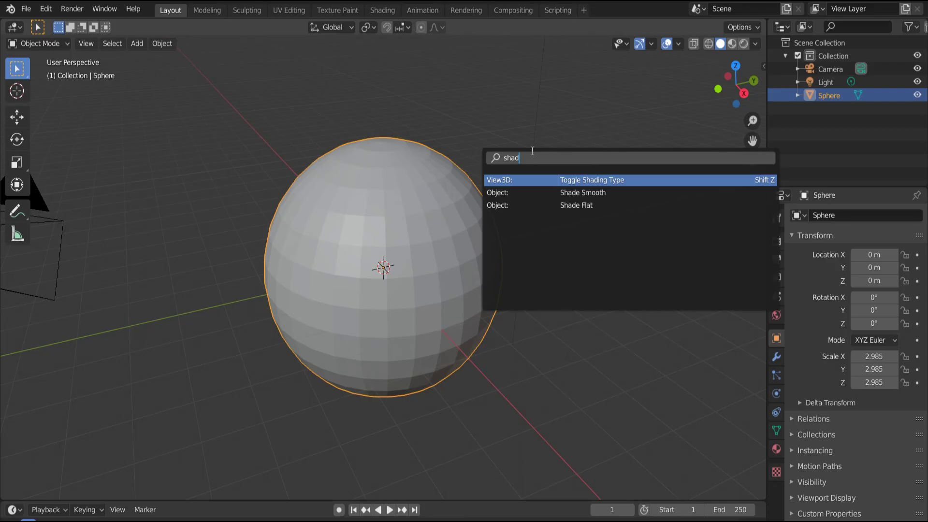
pyautogui.click(613, 193)
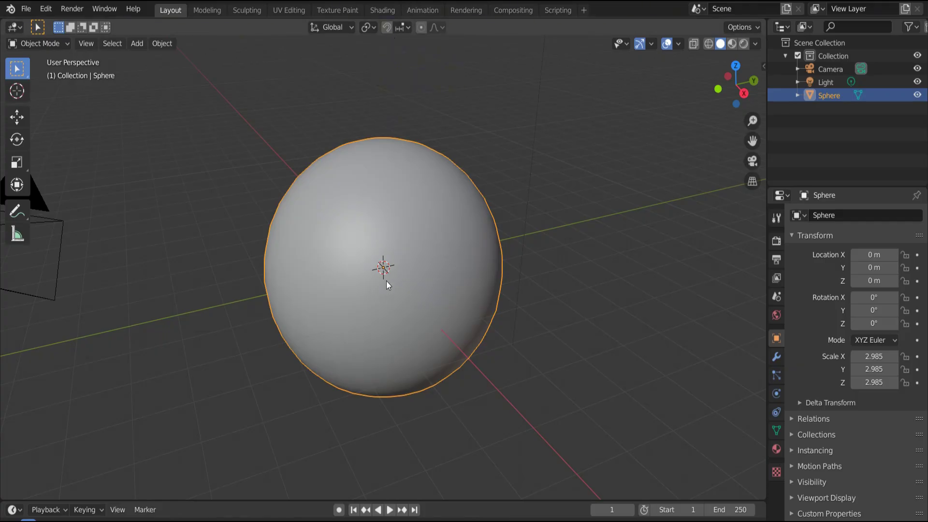
# Add a torus at the origin and rotate it about 81.4° around the global Y axis.
pyautogui.hotkey('shift', 'a')
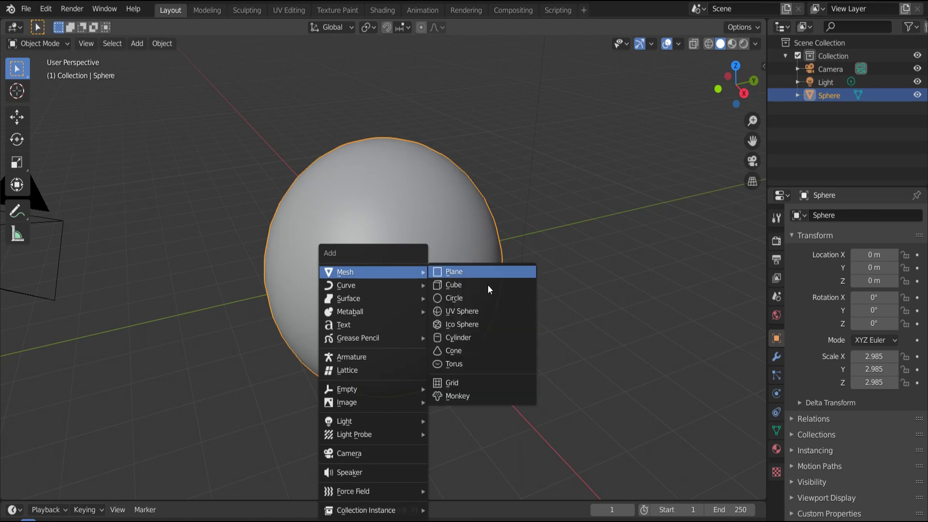
pyautogui.click(472, 361)
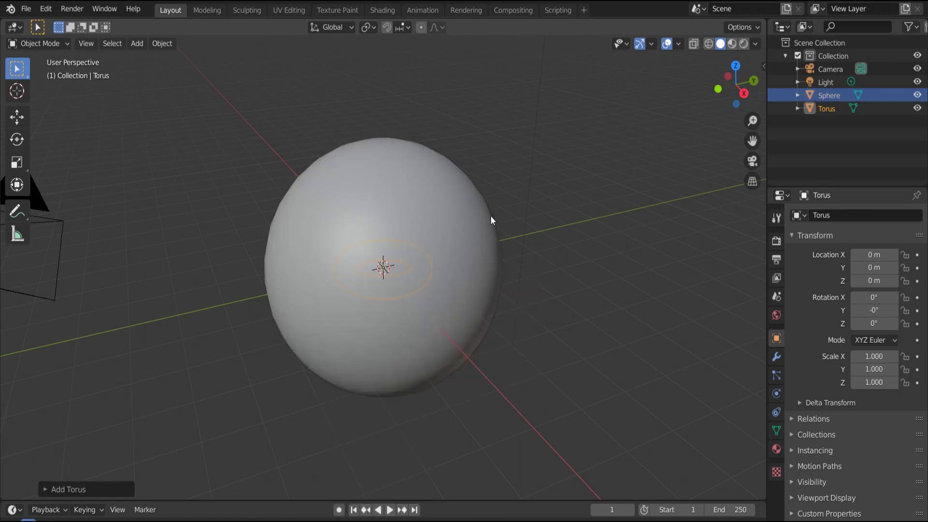
pyautogui.press('r')
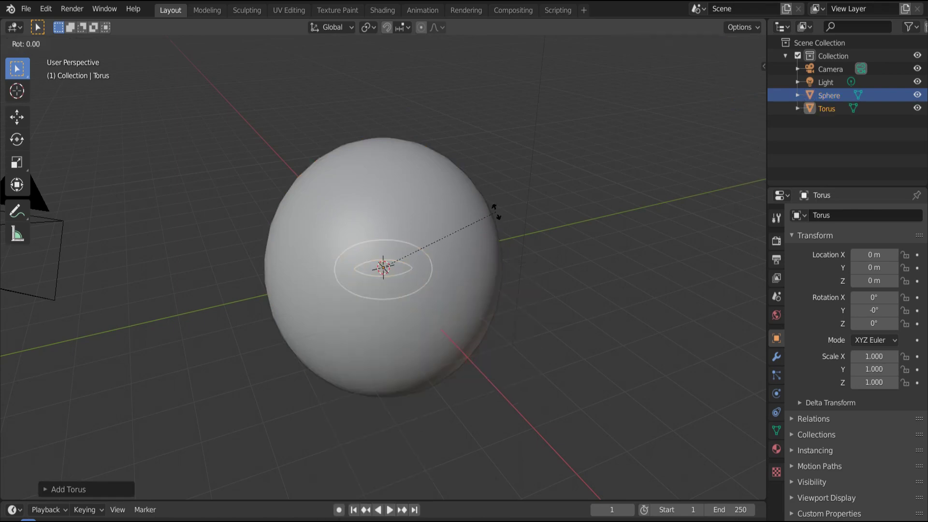
pyautogui.press('y')
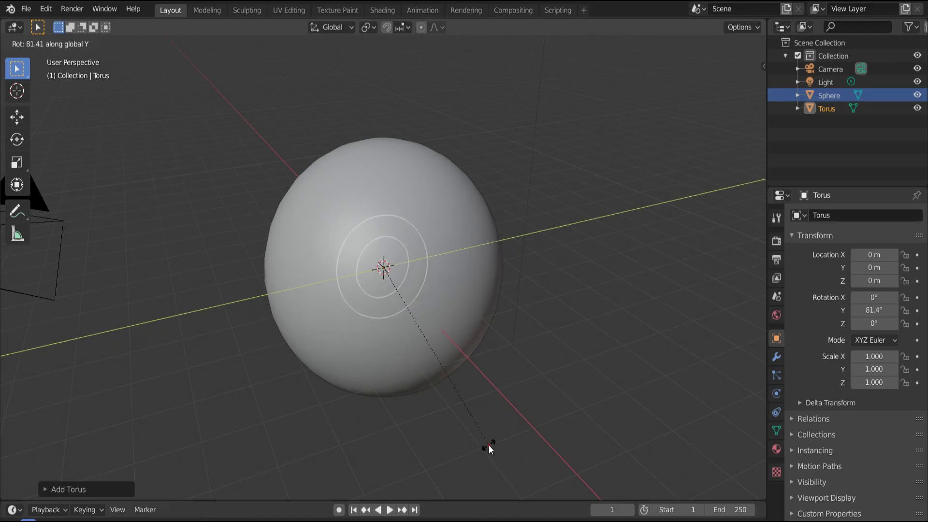
pyautogui.click(490, 447)
# Move the torus out in front of the sphere, to about X 3.12 m, Y -0.44 m, Z 1.77 m.
pyautogui.press('g')
pyautogui.click(555, 432)
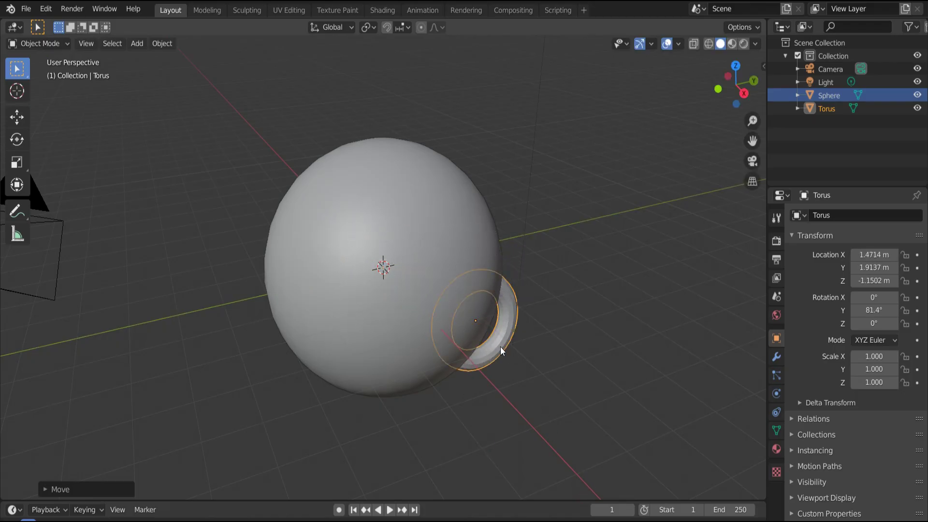
pyautogui.press('g')
pyautogui.press('x')
pyautogui.click(512, 348)
pyautogui.press('g')
pyautogui.press('y')
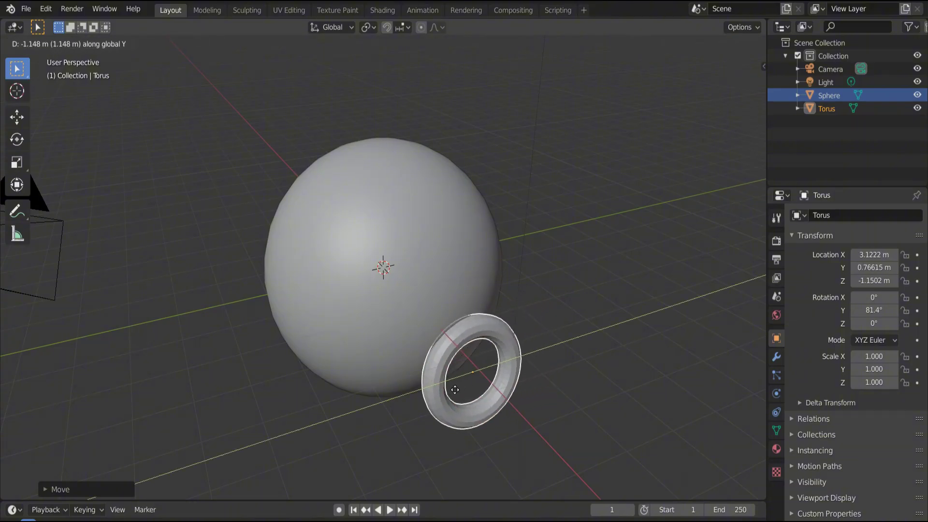
pyautogui.click(420, 360)
pyautogui.press('g')
pyautogui.press('z')
pyautogui.click(593, 153)
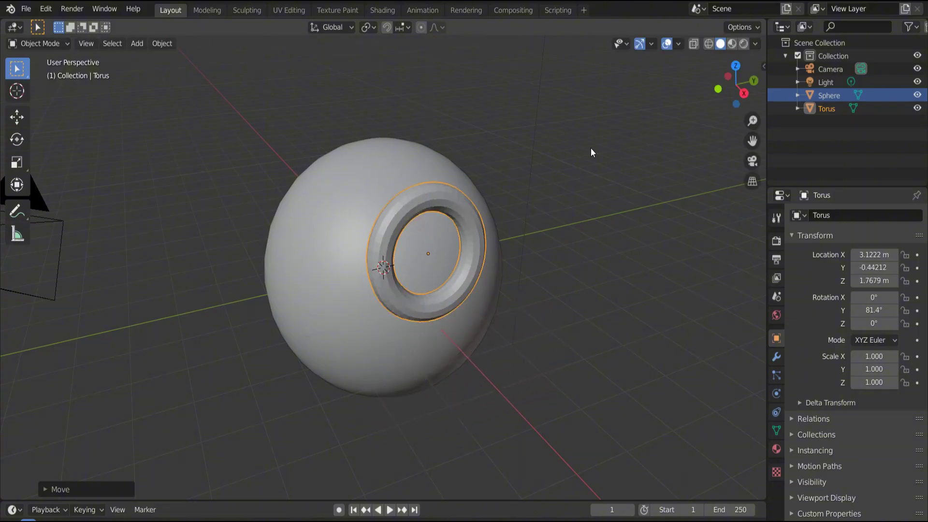
# Move the torus against the sphere, to about X 2.57 m, Y -0.50 m, Z 1.75 m, and tilt it to about 65.5° on Y.
pyautogui.moveTo(736, 83)
pyautogui.mouseDown()
pyautogui.moveTo(698, 87)
pyautogui.moveTo(720, 89)
pyautogui.mouseUp()
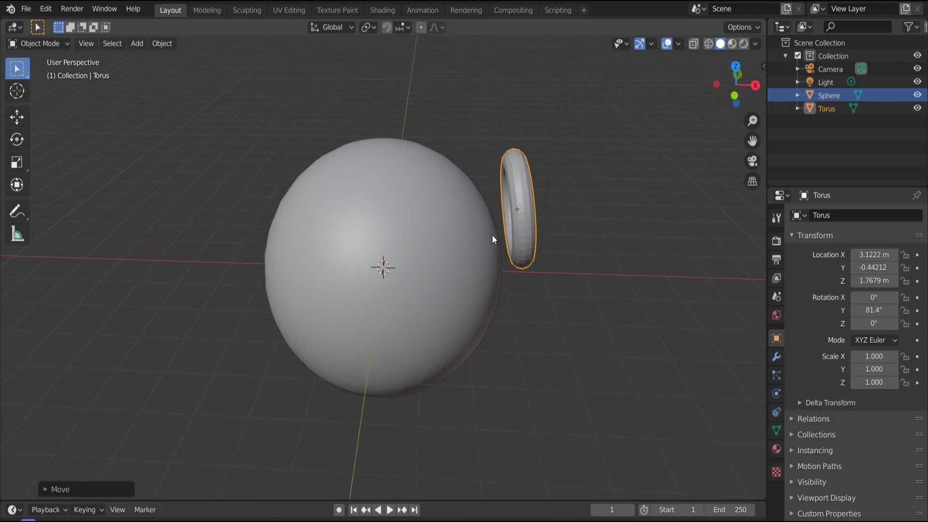
pyautogui.press('g')
pyautogui.press('r')
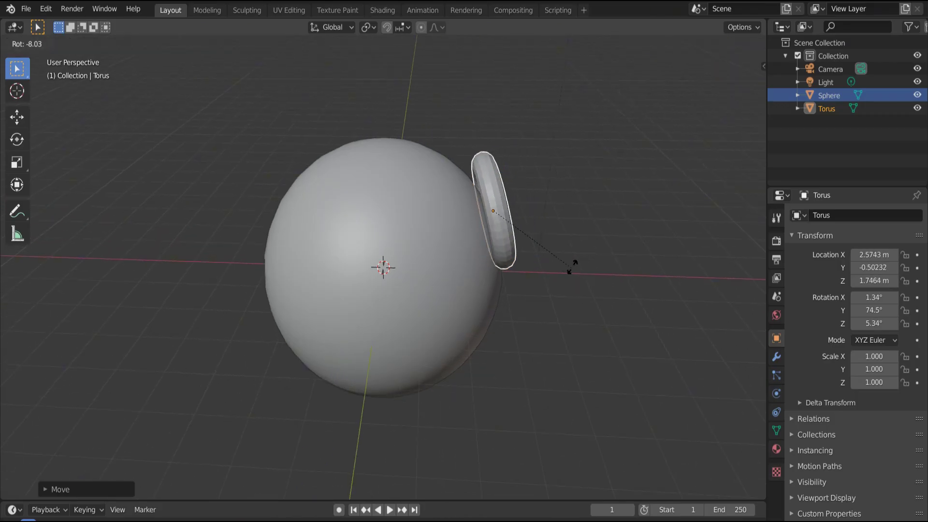
pyautogui.click(565, 236)
# Trackball-rotate the torus to follow the sphere's surface, at about 16.7° on X, 58° on Y and 10° on Z.
pyautogui.moveTo(735, 83); pyautogui.dragTo(694, 135)
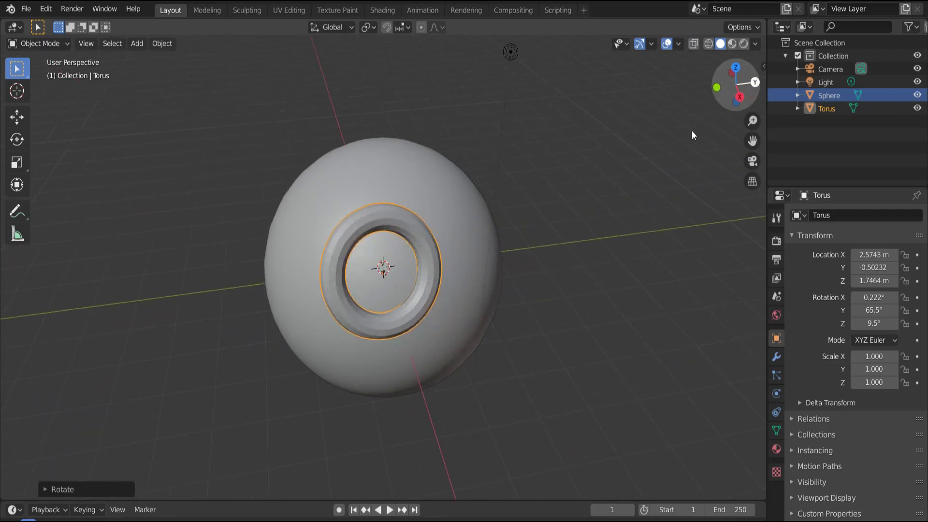
pyautogui.press('r')
pyautogui.press('r')
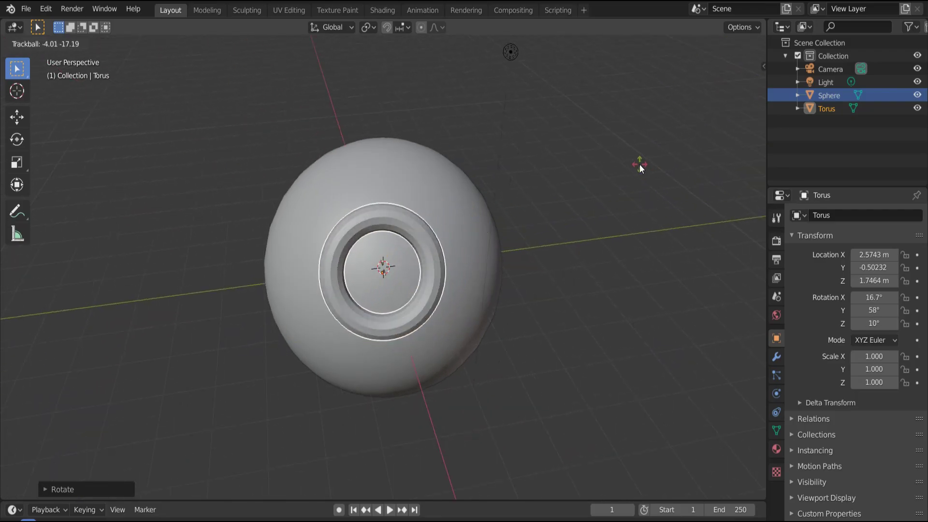
pyautogui.click(639, 166)
# Enable snapping to faces with Align Rotation to Target and Project Individual Elements.
pyautogui.moveTo(735, 83); pyautogui.dragTo(784, 80)
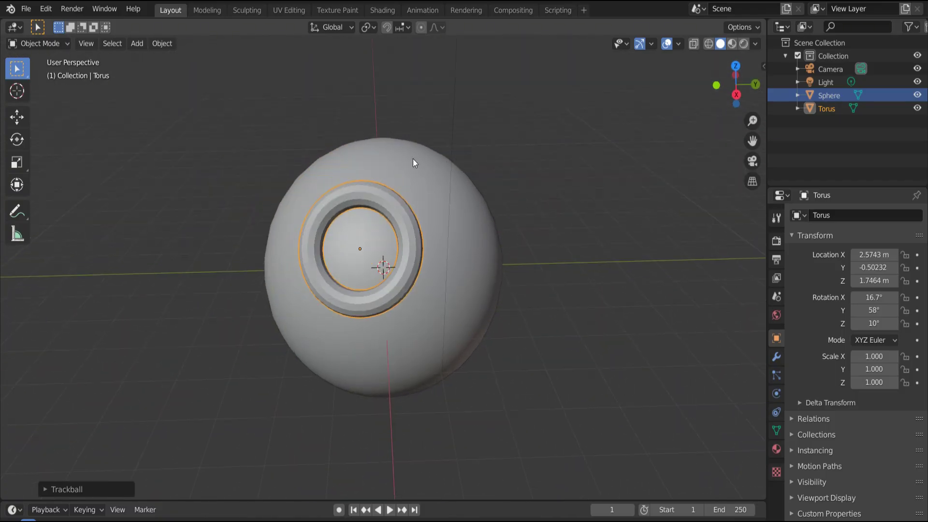
pyautogui.click(387, 28)
pyautogui.click(405, 28)
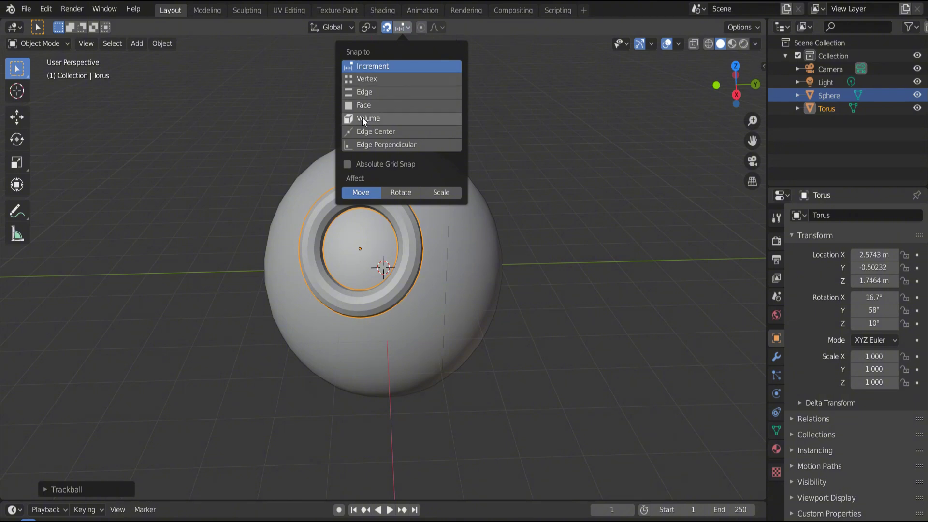
pyautogui.click(348, 105)
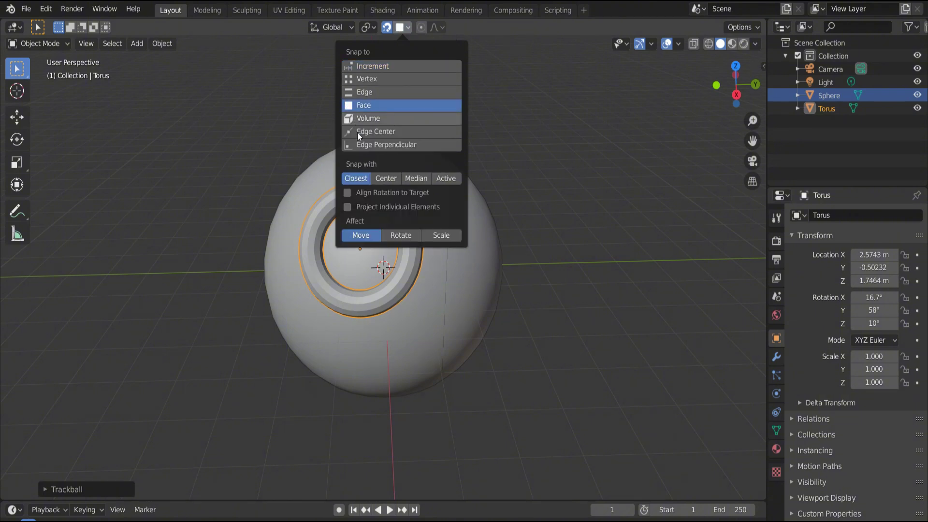
pyautogui.click(359, 193)
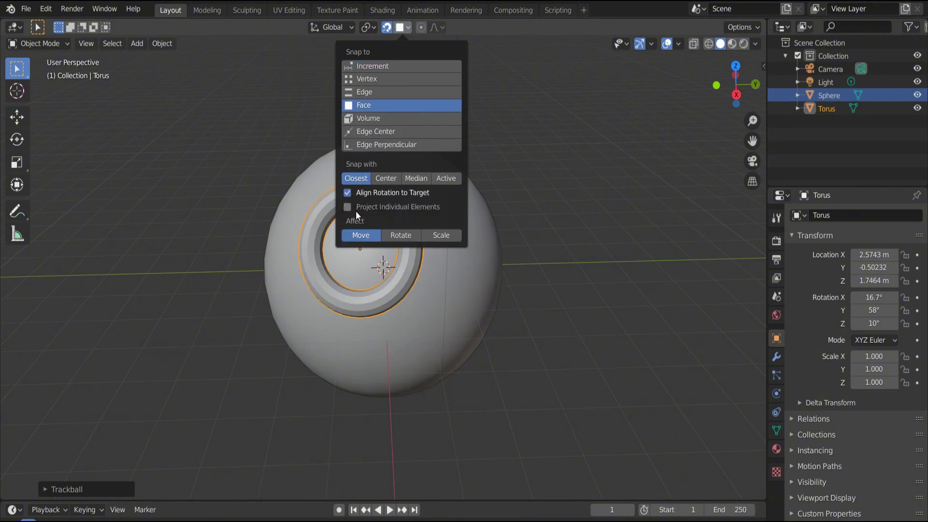
pyautogui.click(358, 208)
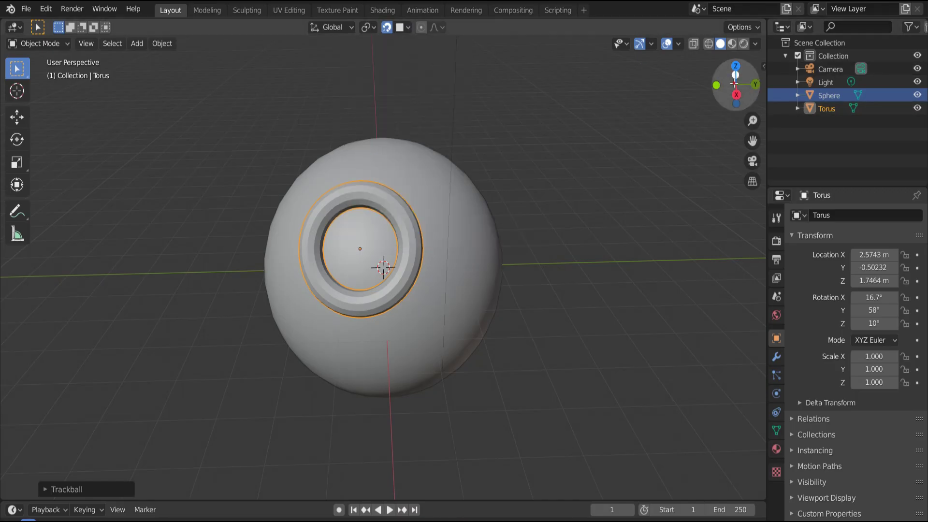
# Snap the torus along the sphere to about X 0.91 m, Y -2.18 m, Z 1.80 m, and scale it to about 0.399.
pyautogui.moveTo(736, 83); pyautogui.dragTo(776, 83)
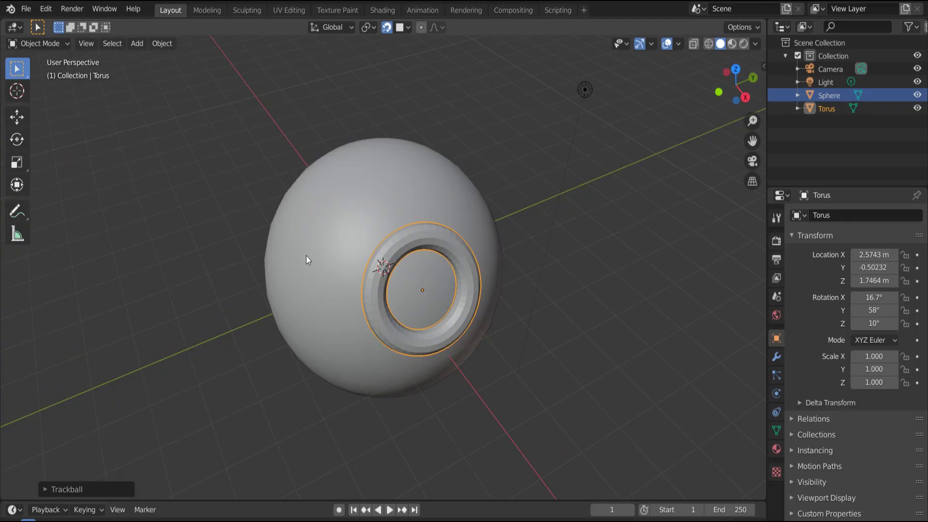
pyautogui.press('g')
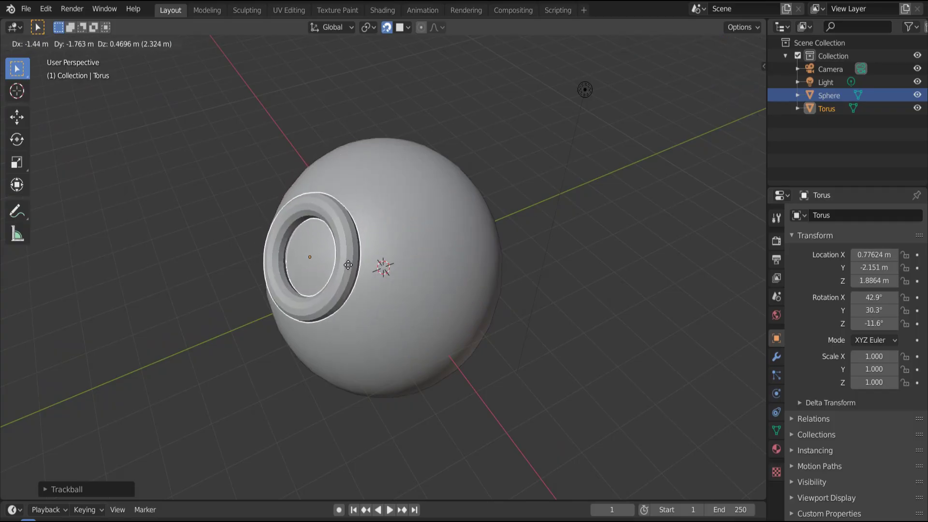
pyautogui.click(350, 273)
pyautogui.press('s')
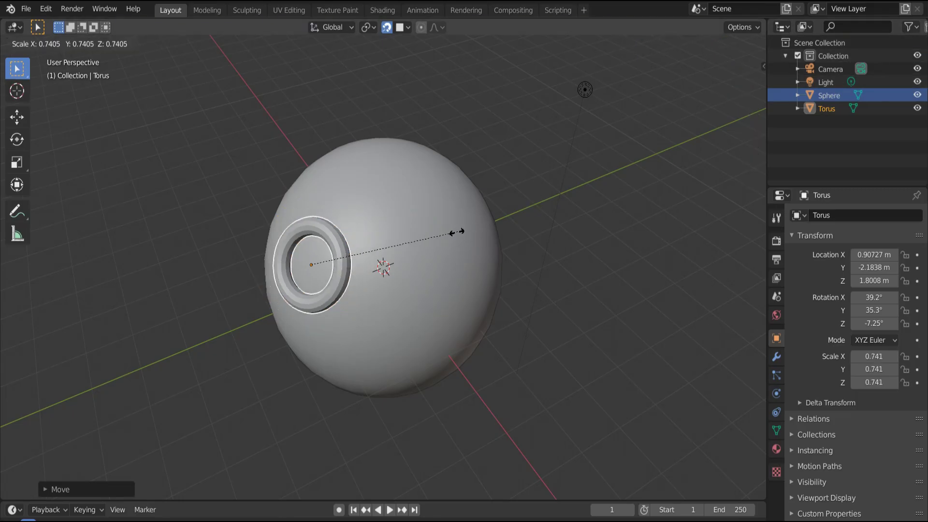
pyautogui.click(390, 239)
# Duplicate the small torus four times, snapping the copies at different spots on the sphere's upper half.
pyautogui.hotkey('shift', 'd')
pyautogui.click(433, 176)
pyautogui.hotkey('shift', 'd')
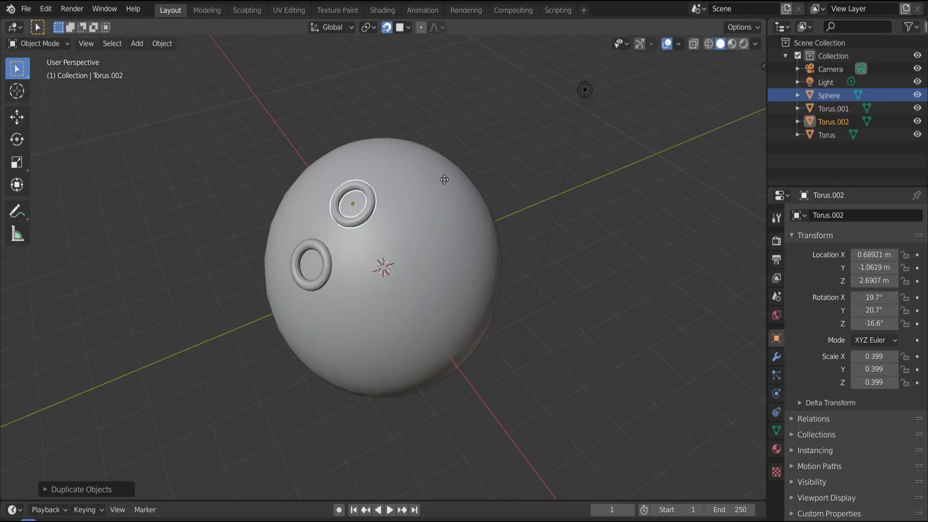
pyautogui.click(489, 215)
pyautogui.hotkey('shift', 'd')
pyautogui.click(492, 142)
pyautogui.hotkey('shift', 'd')
pyautogui.click(553, 219)
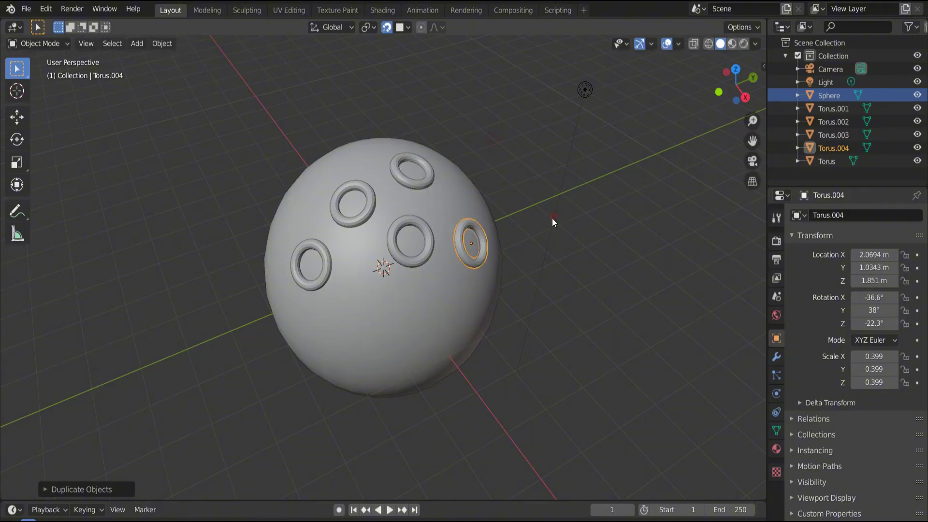
# Snap two more torus copies lower on the sphere and enlarge the second one to a scale of about 0.593.
pyautogui.hotkey('shift', 'd')
pyautogui.click(443, 302)
pyautogui.hotkey('shift', 'd')
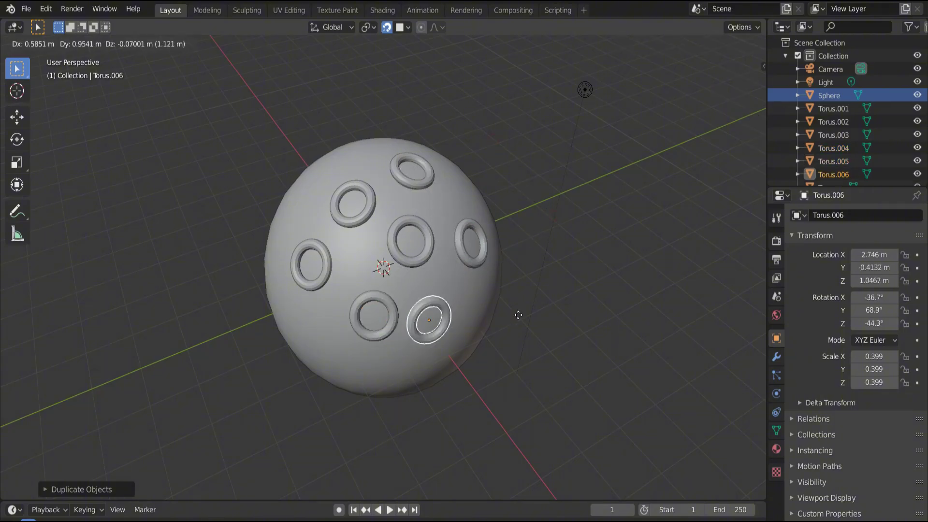
pyautogui.click(521, 316)
pyautogui.press('s')
pyautogui.click(563, 310)
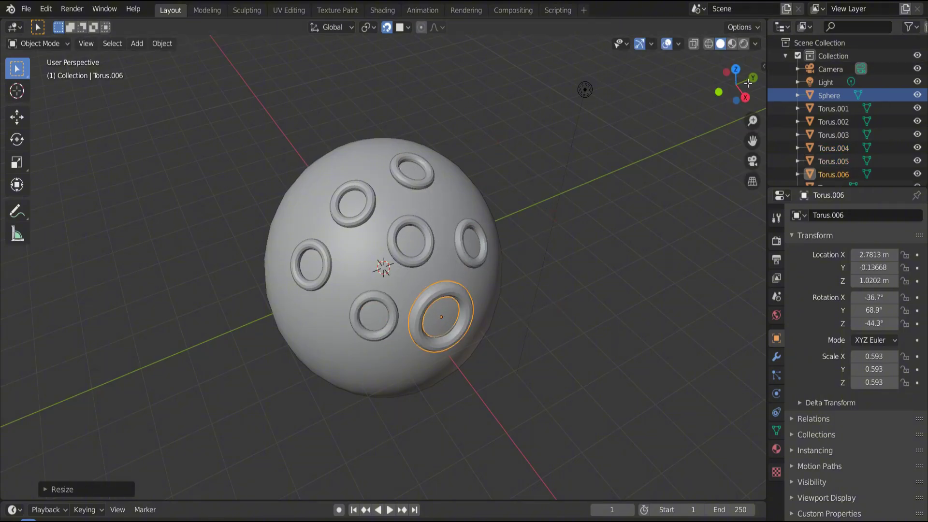
# Duplicate the enlarged torus and snap the copy across the sphere, at about X -1.85 m, Y -1.25 m, Z 1.96 m.
pyautogui.moveTo(748, 83); pyautogui.dragTo(744, 89)
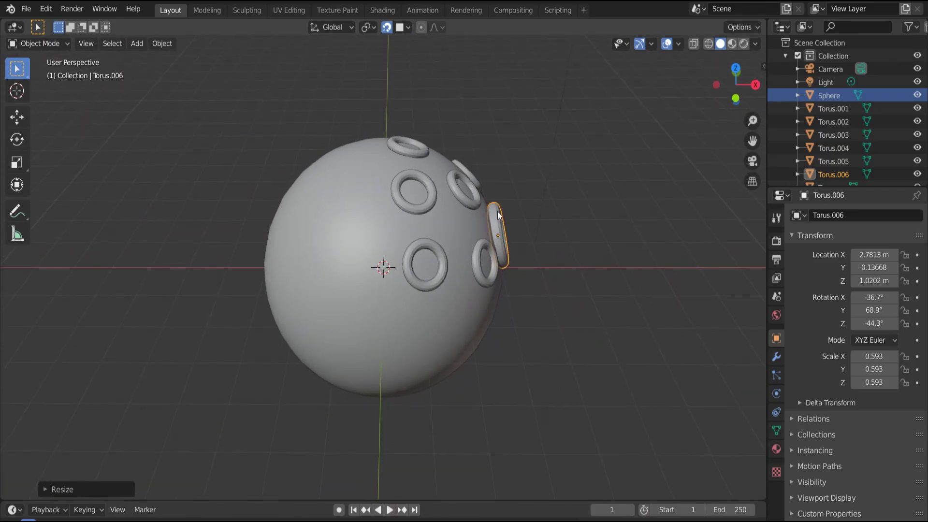
pyautogui.hotkey('shift', 'd')
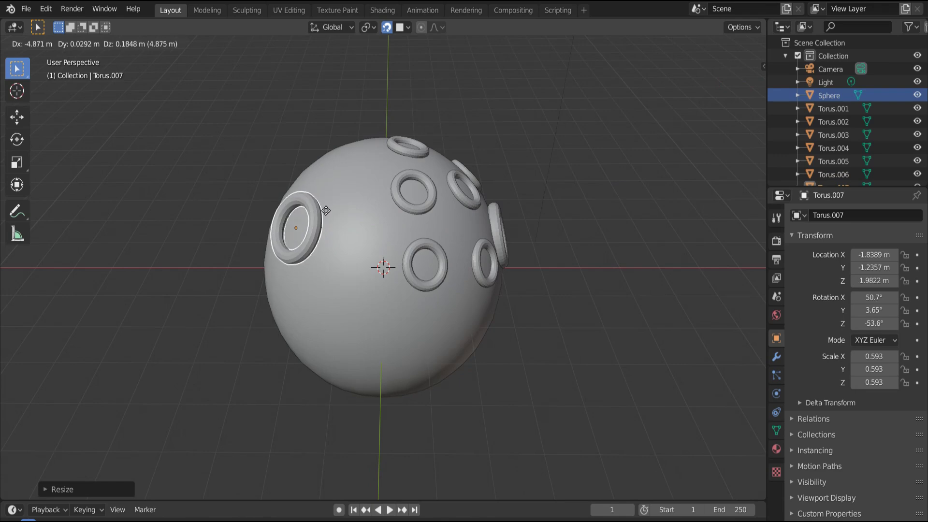
pyautogui.click(326, 211)
# With snapping off, duplicate a small torus to about X -0.61 m, Y -3.24 m, Z 1.25 m.
pyautogui.moveTo(755, 56); pyautogui.dragTo(721, 49)
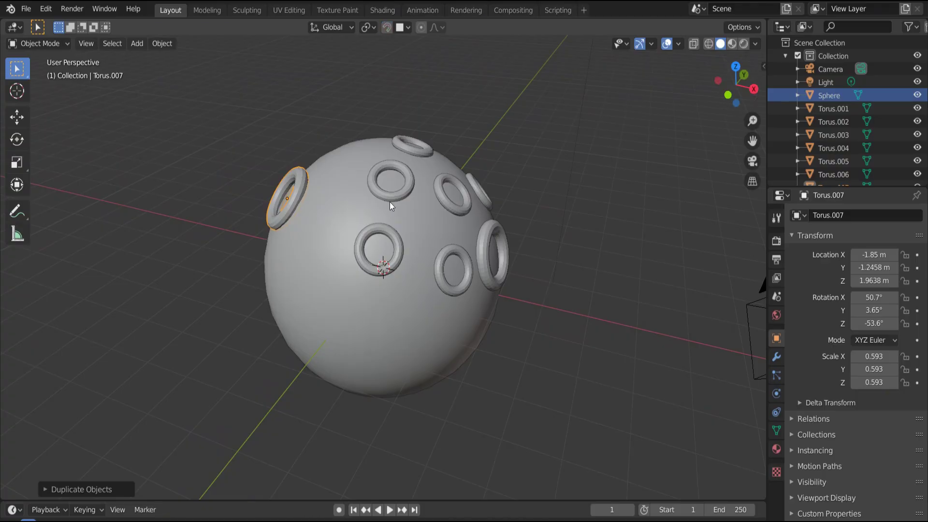
pyautogui.click(413, 235)
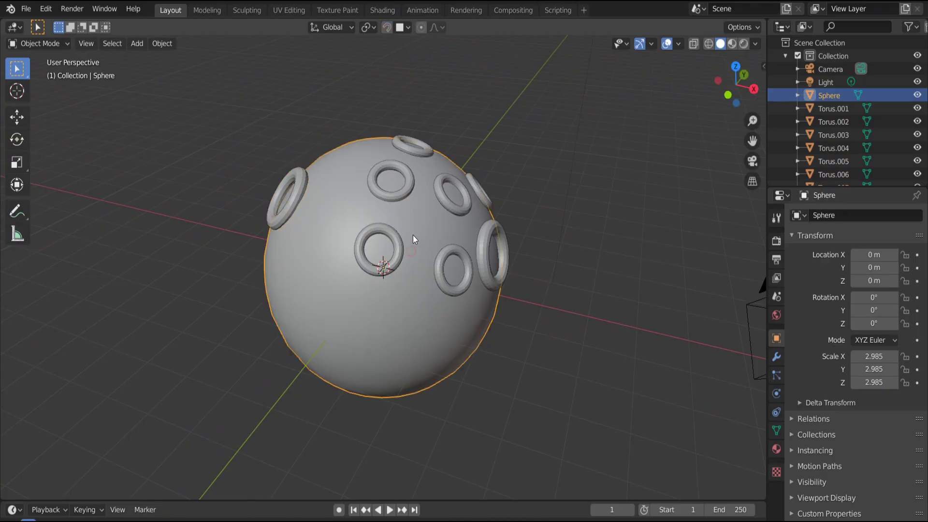
pyautogui.click(400, 251)
pyautogui.hotkey('shift', 'd')
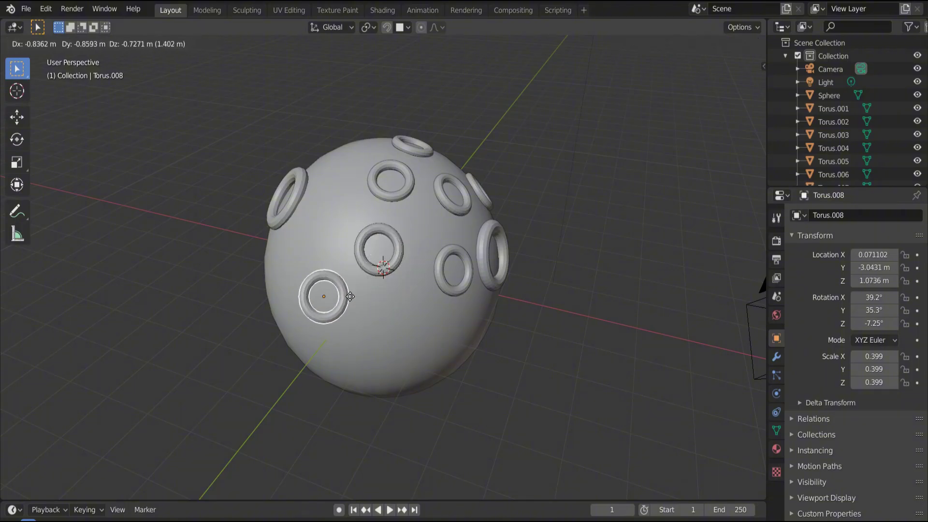
pyautogui.click(322, 294)
# Rotate the new torus around the global Z and X axes to about 63.8° on X, 44.6° on Y and -17.8° on Z.
pyautogui.moveTo(737, 83); pyautogui.dragTo(615, 243)
pyautogui.press('r')
pyautogui.press('z')
pyautogui.click(580, 283)
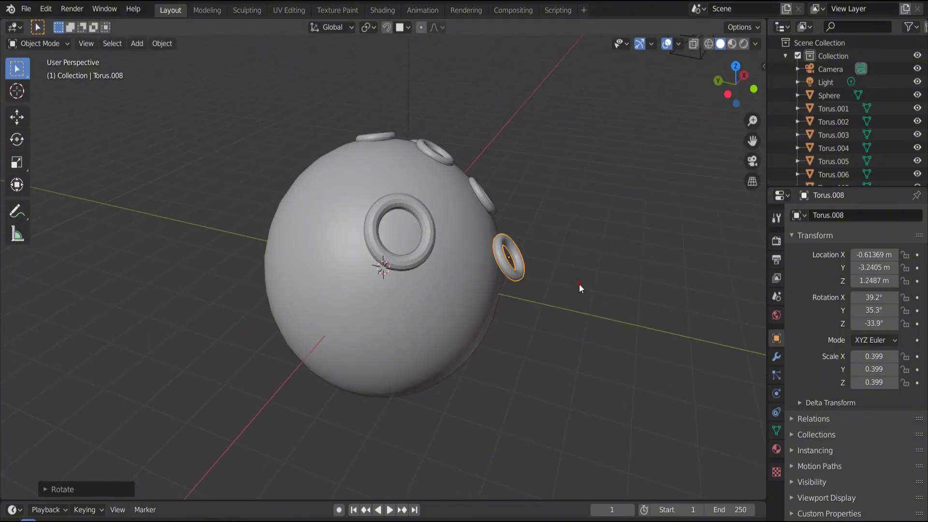
pyautogui.press('r')
pyautogui.press('x')
pyautogui.click(580, 318)
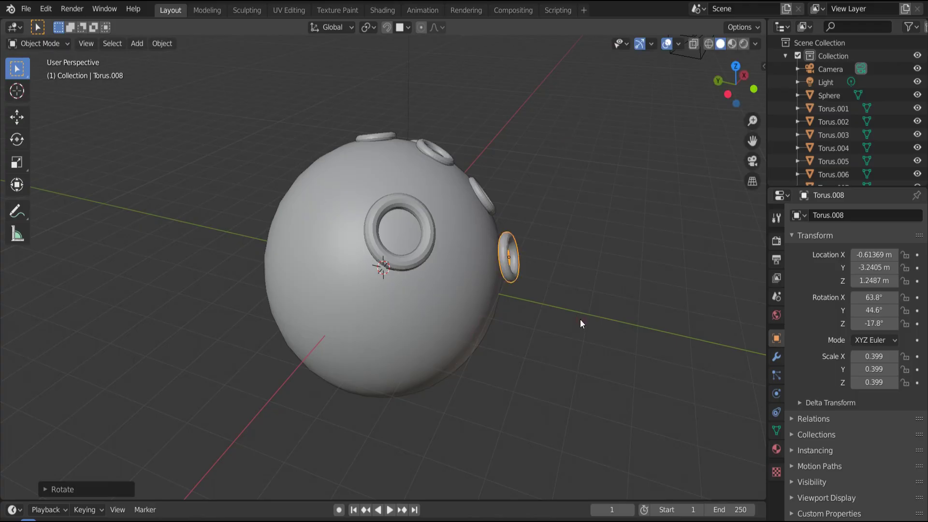
# Move the new torus against the sphere, to about X -0.71 m, Y -2.71 m, Z 1.19 m.
pyautogui.press('g')
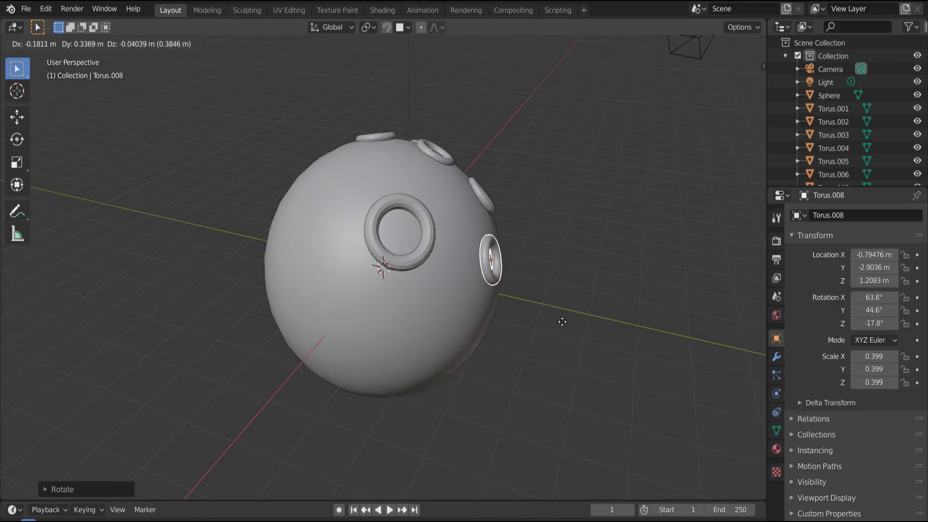
pyautogui.click(583, 237)
pyautogui.moveTo(735, 83); pyautogui.dragTo(677, 87)
pyautogui.press('g')
# Rotate the torus around global Z and then freely to about 55.2° on X, 43.2° on Y and -37.9° on Z.
pyautogui.press('r')
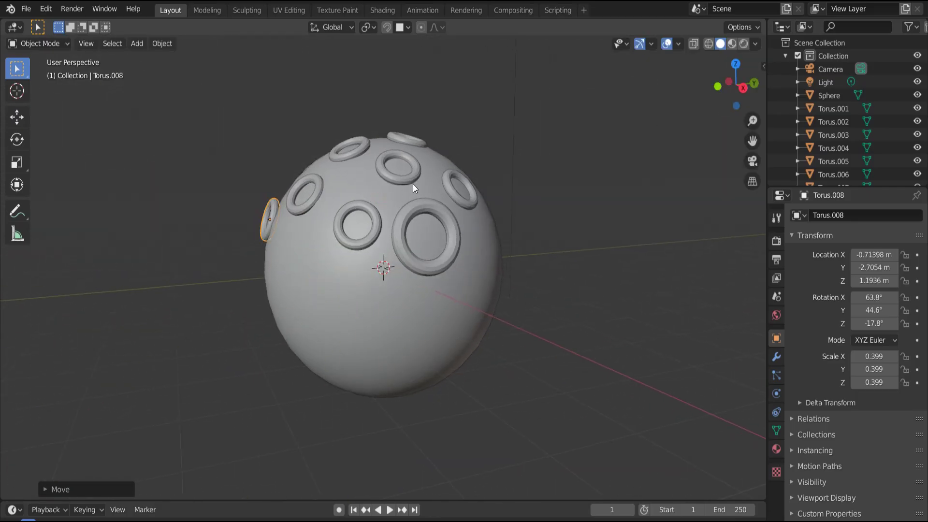
pyautogui.press('z')
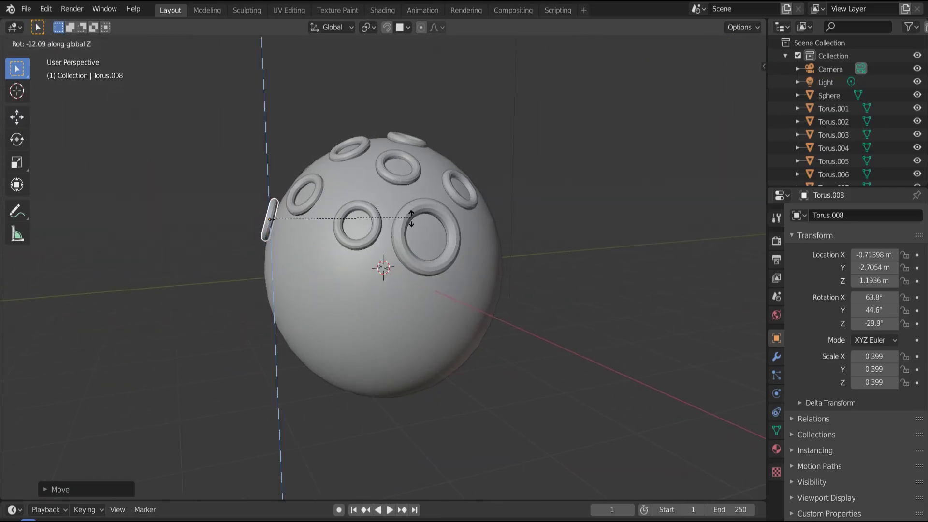
pyautogui.click(414, 219)
pyautogui.press('r')
pyautogui.click(411, 239)
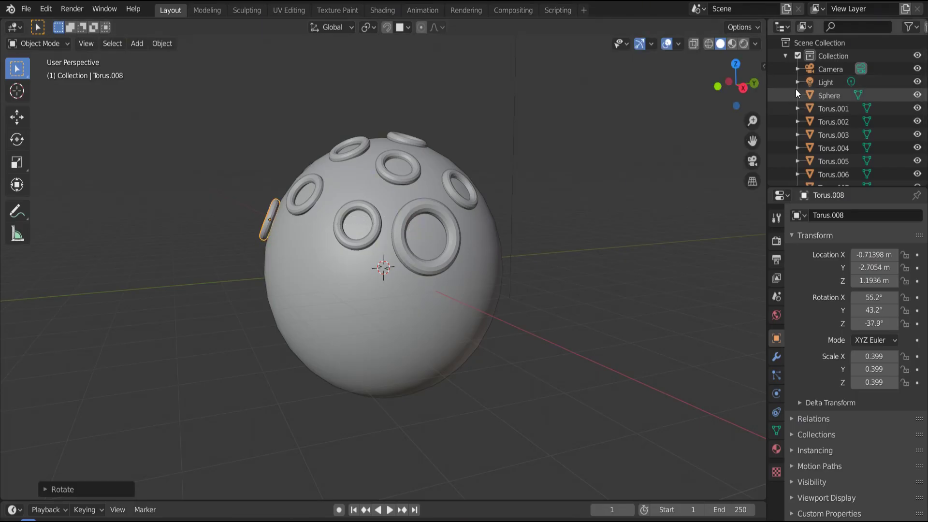
pyautogui.moveTo(736, 81); pyautogui.dragTo(725, 87)
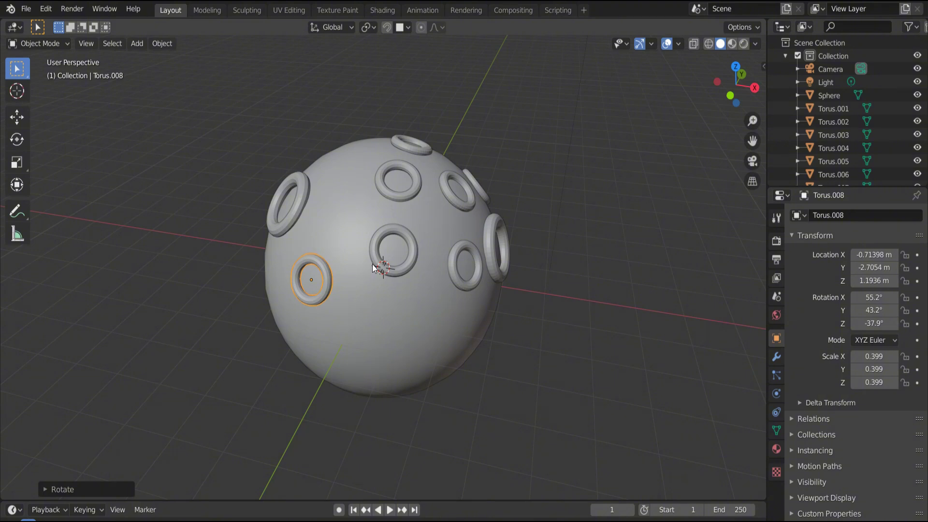
pyautogui.moveTo(749, 97); pyautogui.dragTo(566, 48)
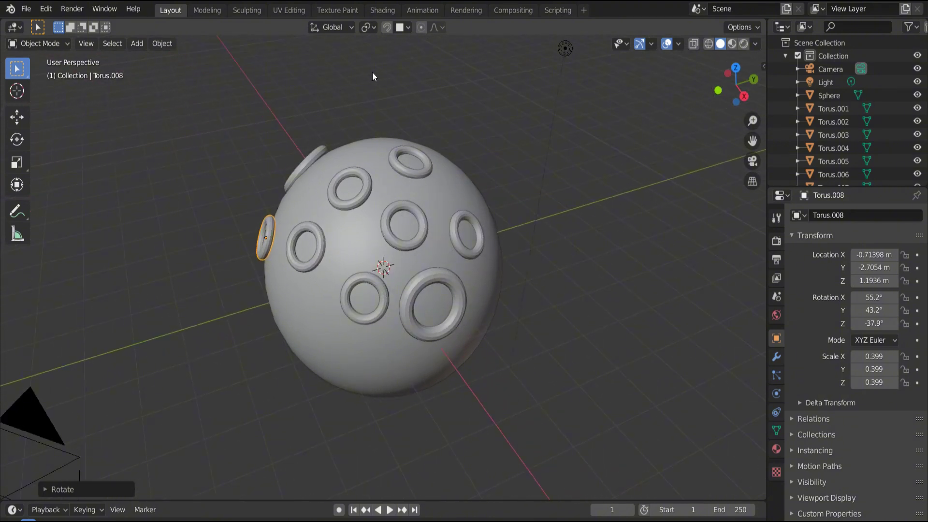
# Deselect the torus, and select the camera, the light and the sphere in turn.
pyautogui.moveTo(428, 33); pyautogui.dragTo(448, 25)
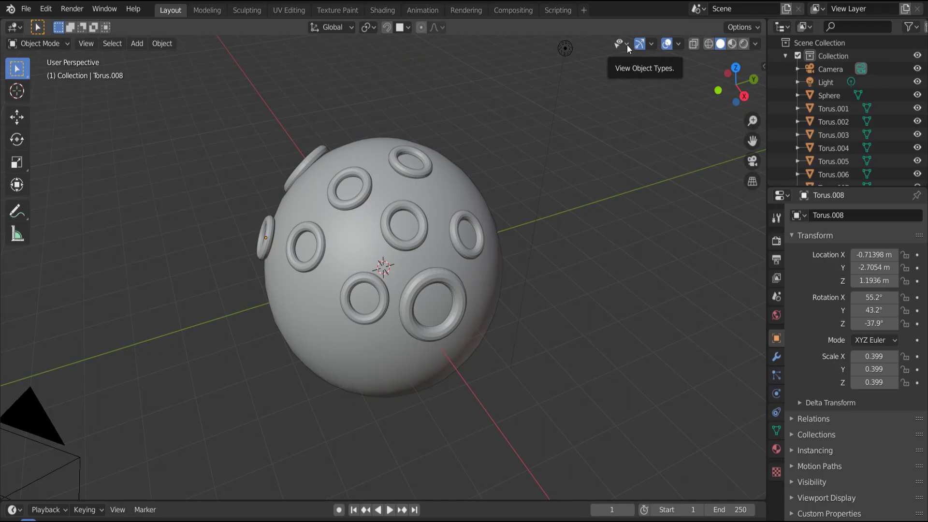
pyautogui.moveTo(748, 120); pyautogui.dragTo(749, 135)
pyautogui.moveTo(727, 86); pyautogui.dragTo(735, 74)
pyautogui.click(240, 272)
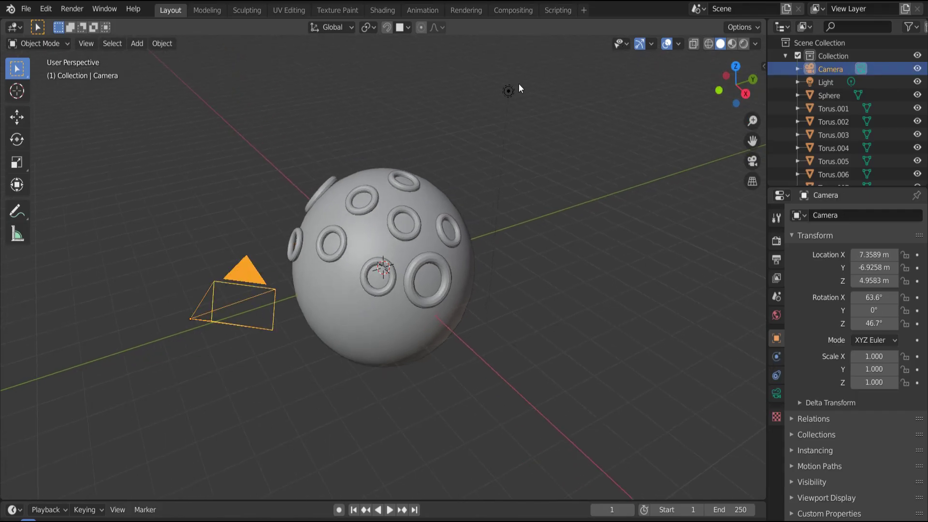
pyautogui.click(511, 96)
pyautogui.click(420, 237)
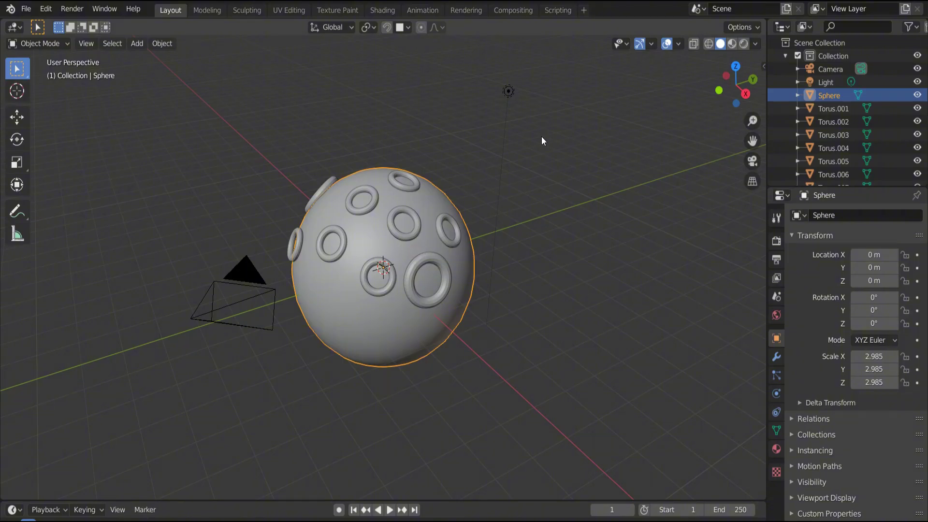
# Hide all lights in the viewport through Object Types Visibility, and show them again.
pyautogui.click(627, 45)
pyautogui.click(625, 44)
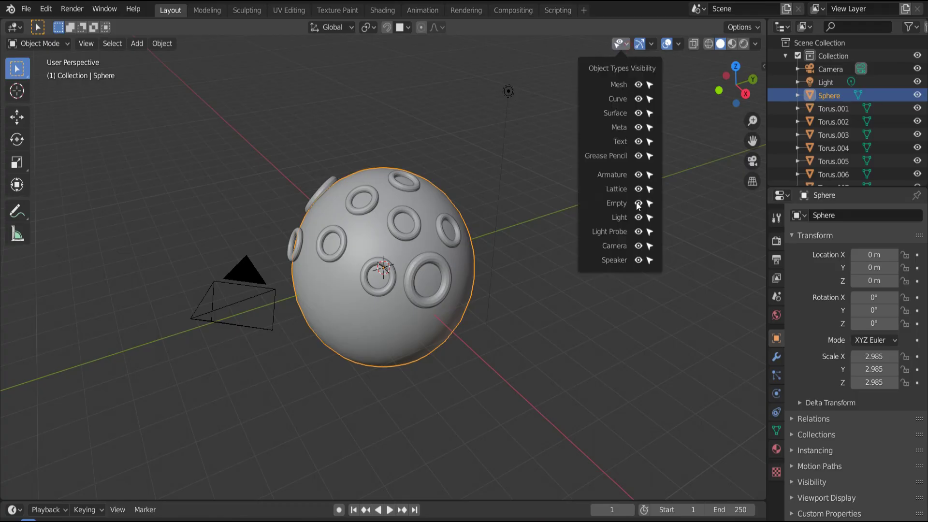
pyautogui.click(639, 218)
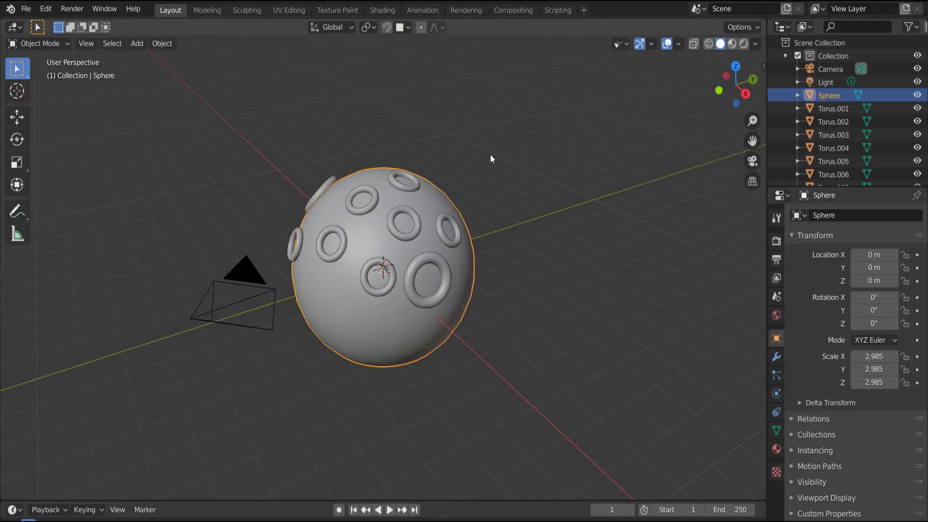
pyautogui.click(622, 44)
pyautogui.click(638, 215)
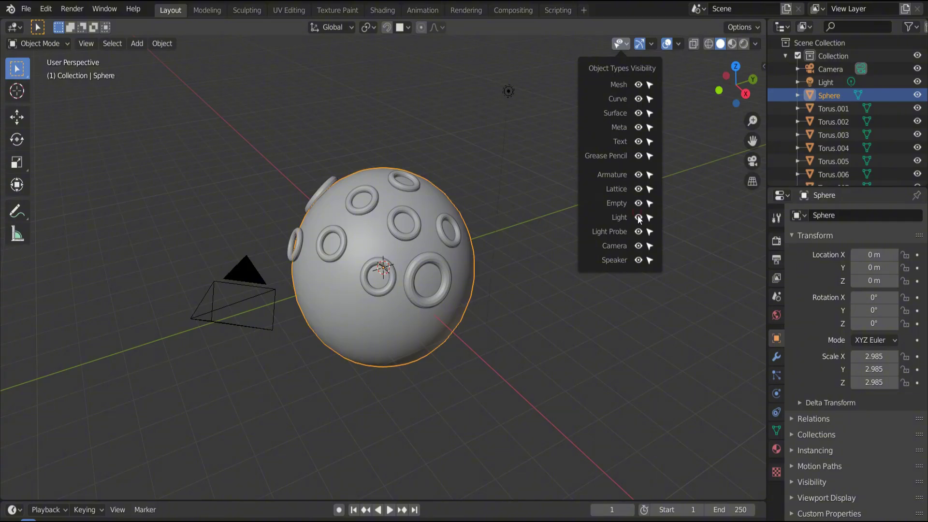
# Duplicate the light four times in a row, placing the last copy at about X 1.43 m, Y -4.50 m, Z 5.19 m.
pyautogui.click(513, 94)
pyautogui.hotkey('shift', 'd')
pyautogui.click(445, 112)
pyautogui.hotkey('shift', 'd')
pyautogui.click(378, 115)
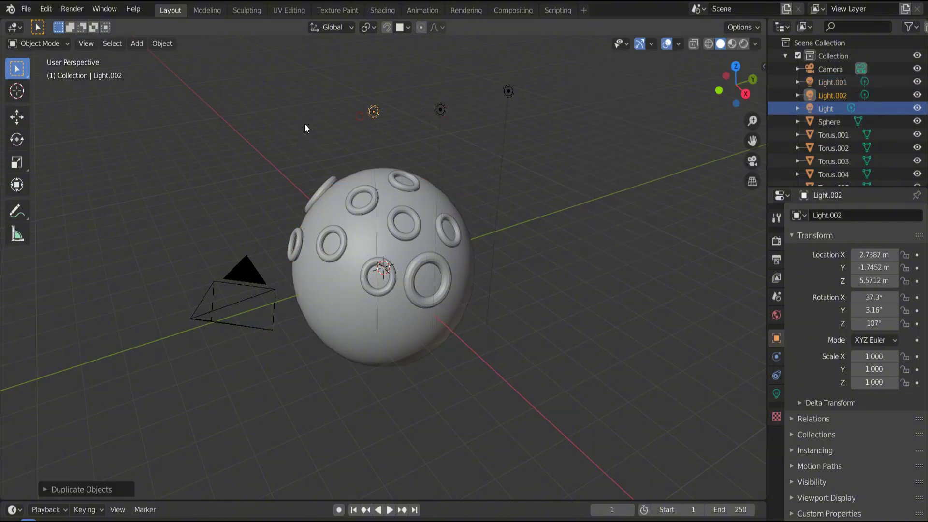
pyautogui.hotkey('shift', 'd')
pyautogui.click(235, 139)
pyautogui.hotkey('shift', 'd')
pyautogui.click(138, 146)
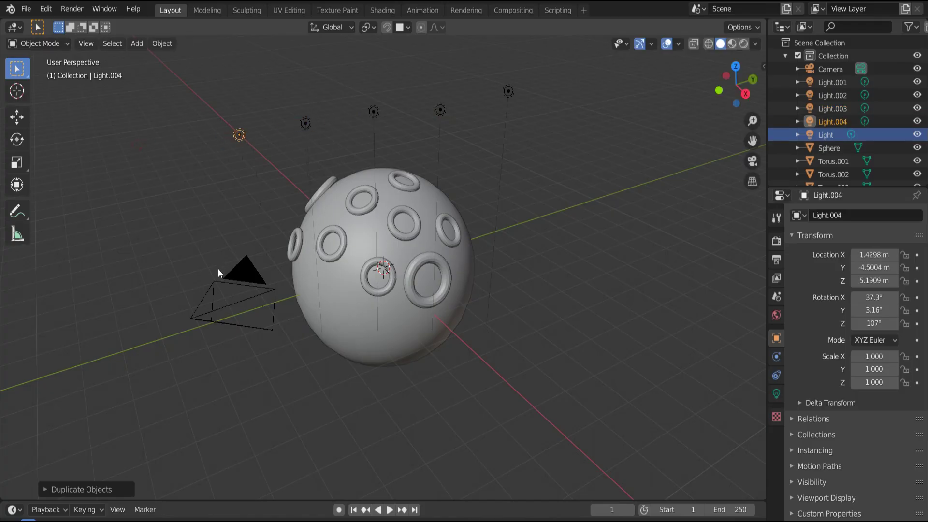
# Duplicate the camera and place the copy at about X 6.23 m, Y -7.54 m, Z 6.15 m.
pyautogui.click(249, 280)
pyautogui.hotkey('shift', 'd')
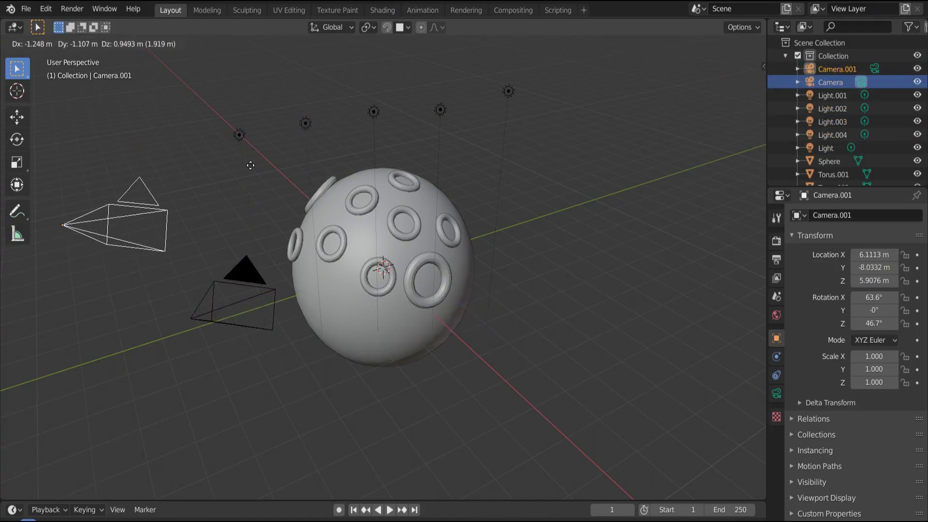
pyautogui.click(303, 186)
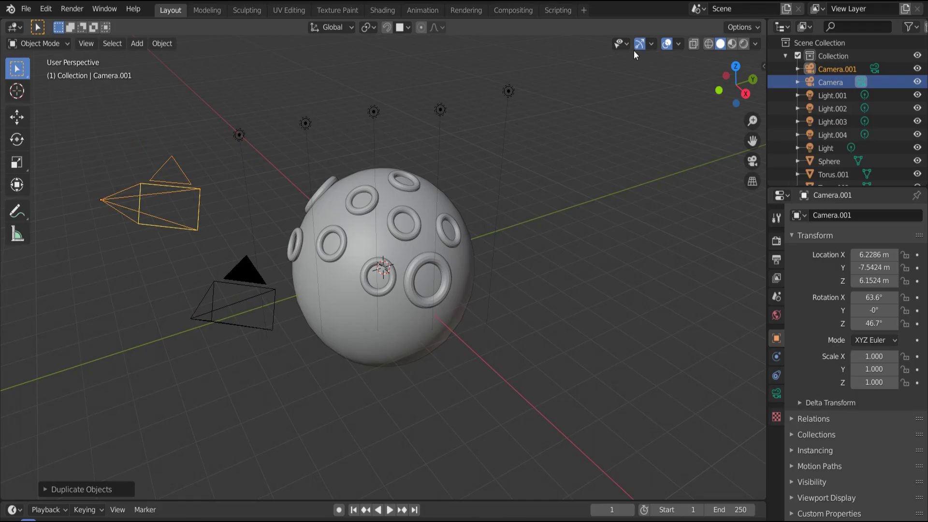
# Toggle the visibility of the Light object type off to hide all five lights, and turn it back on.
pyautogui.click(621, 43)
pyautogui.click(639, 217)
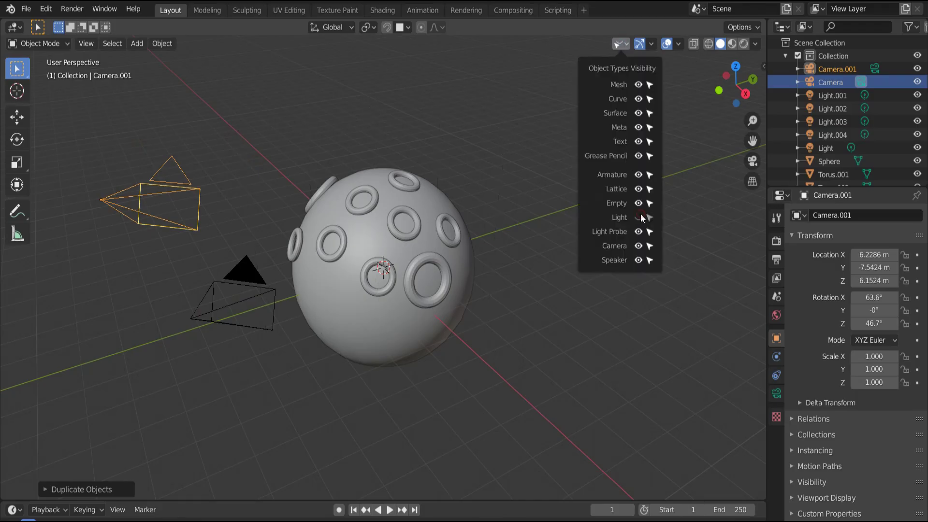
pyautogui.click(639, 217)
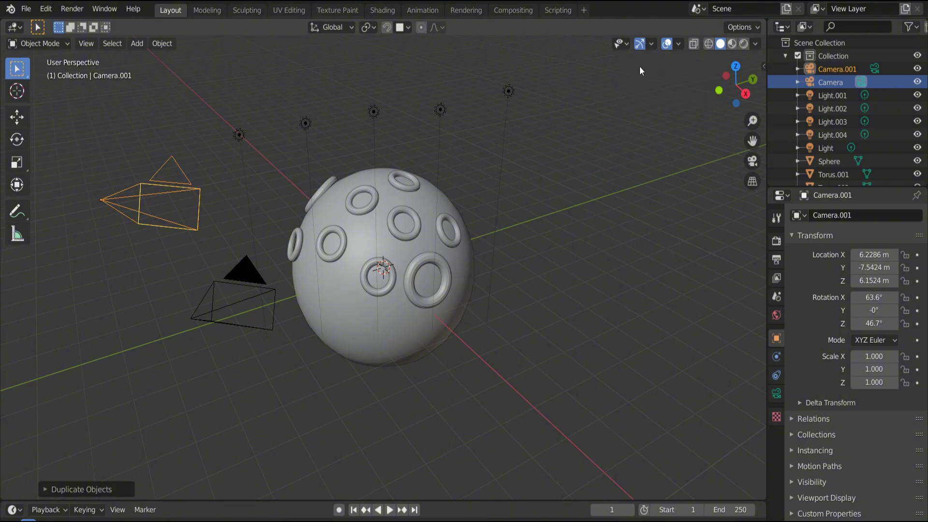
# Turn the viewport gizmos off and on again, and view the Viewport Gizmos settings.
pyautogui.click(641, 44)
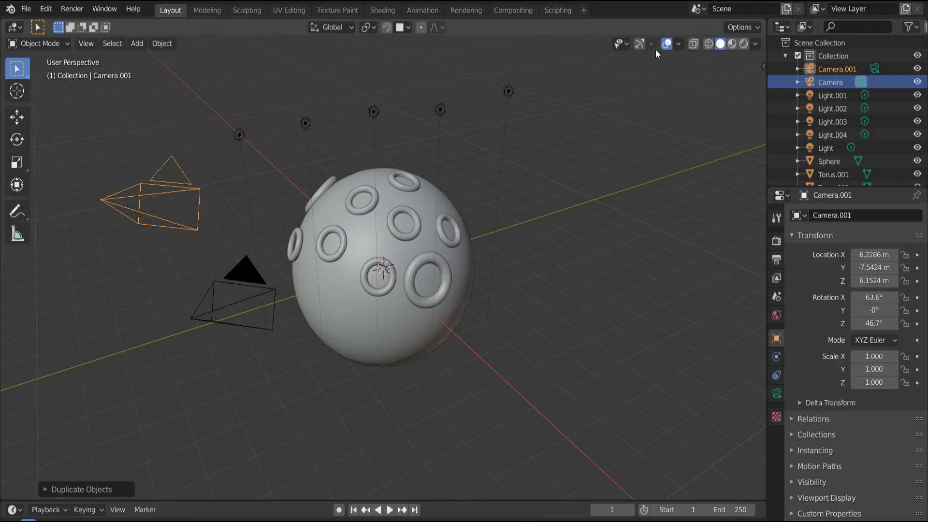
pyautogui.click(641, 45)
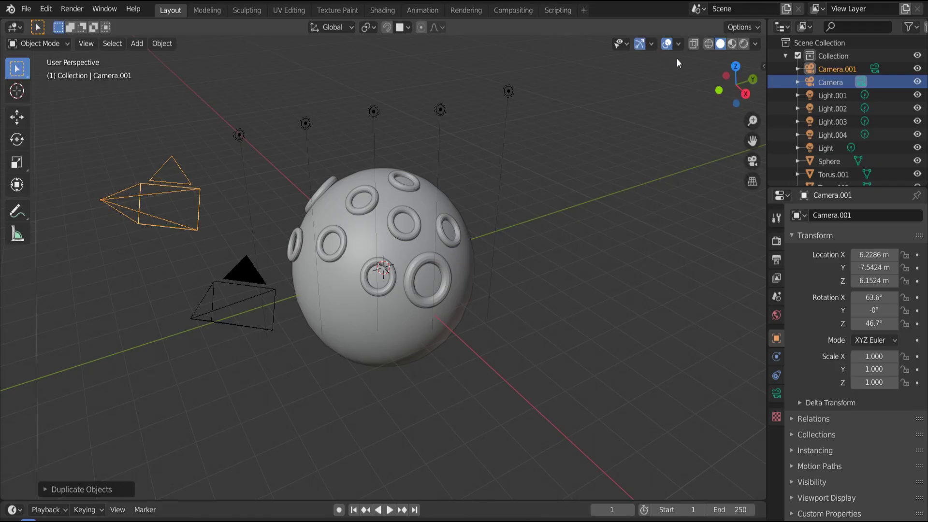
pyautogui.click(653, 44)
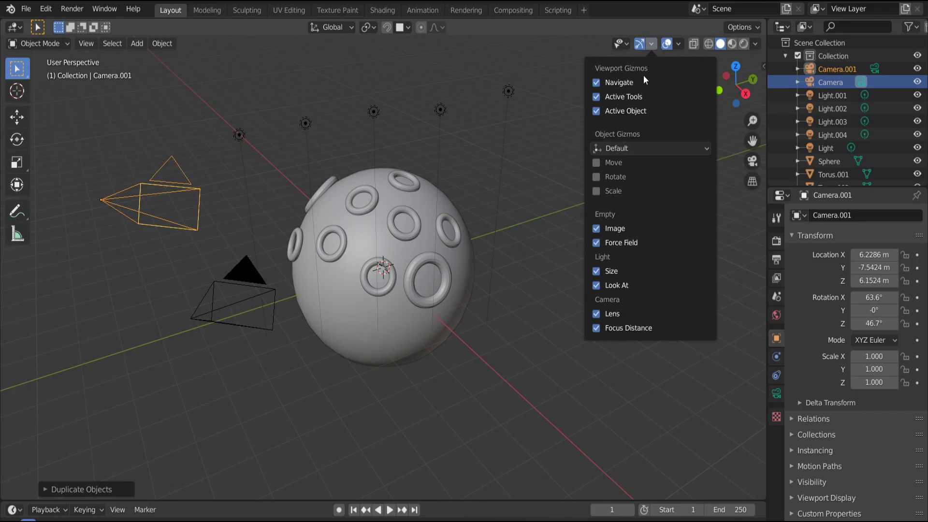
pyautogui.click(649, 45)
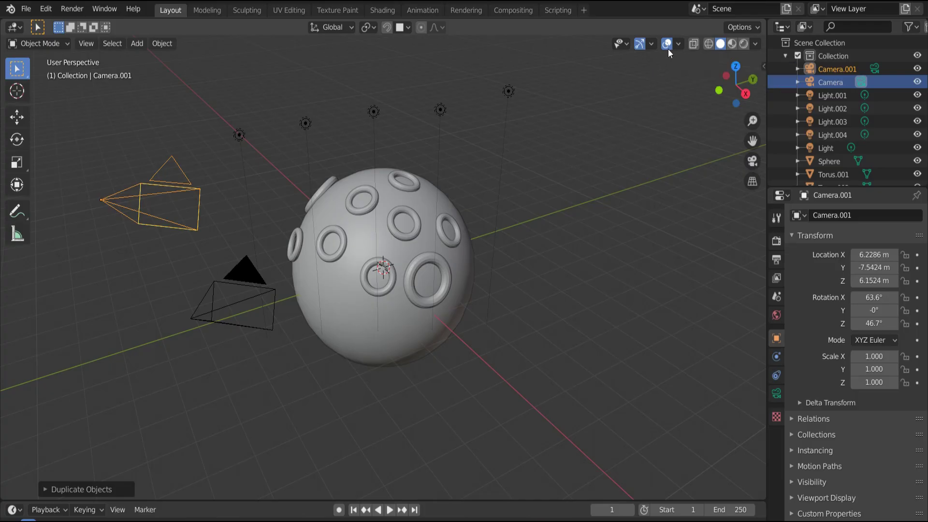
# Turn off the viewport overlays and select the sphere.
pyautogui.click(668, 44)
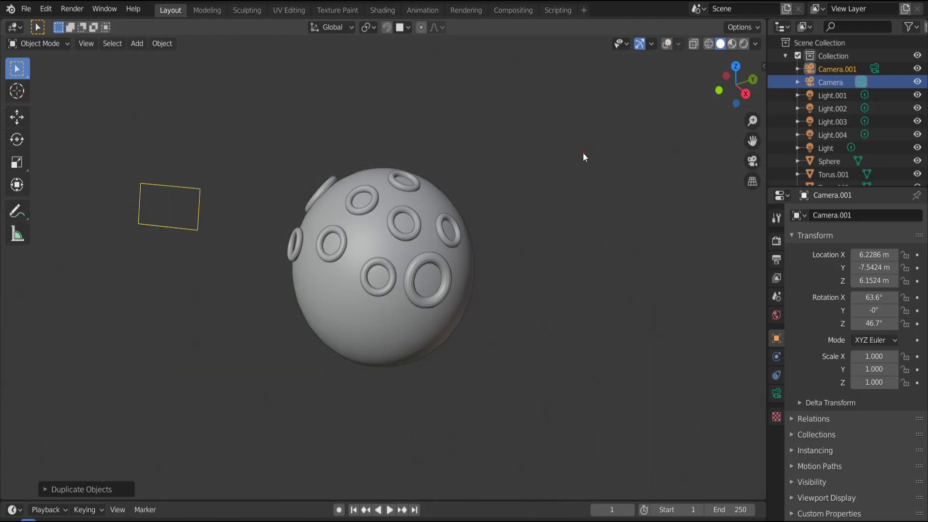
pyautogui.click(544, 180)
pyautogui.click(357, 294)
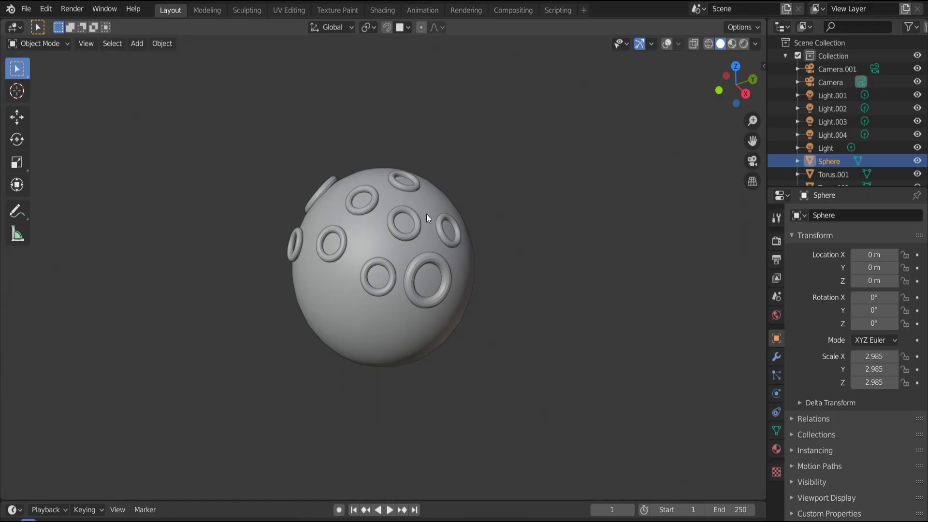
pyautogui.moveTo(735, 85); pyautogui.dragTo(697, 90)
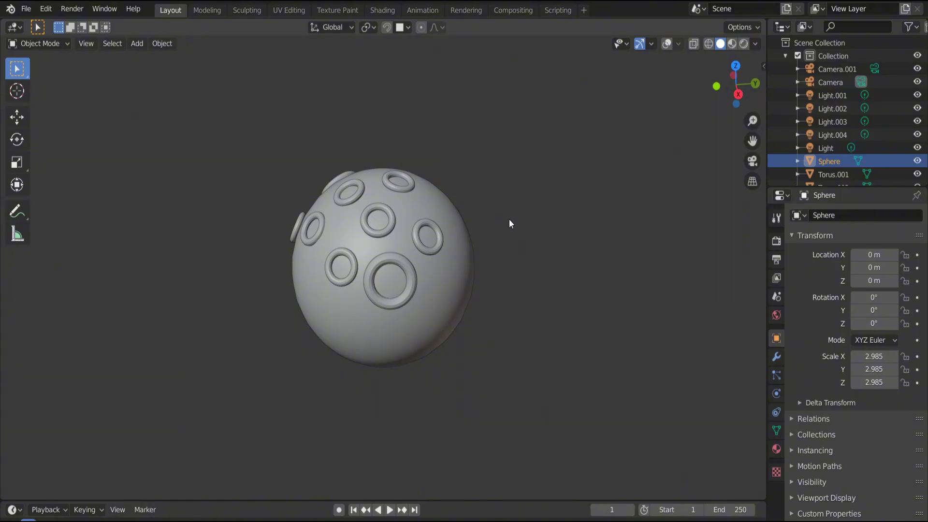
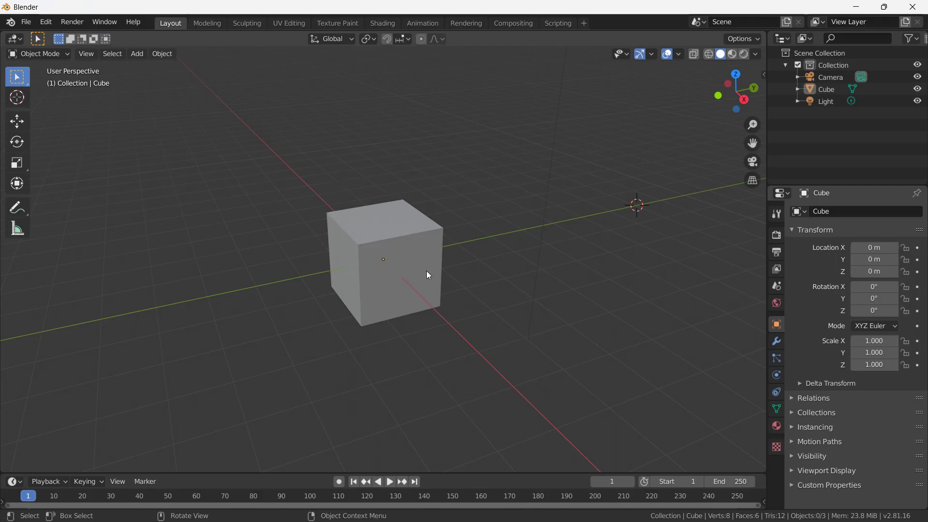
# In the scene with the default cube, add a cone mesh at the 3D cursor beside the cube.
pyautogui.click(404, 241)
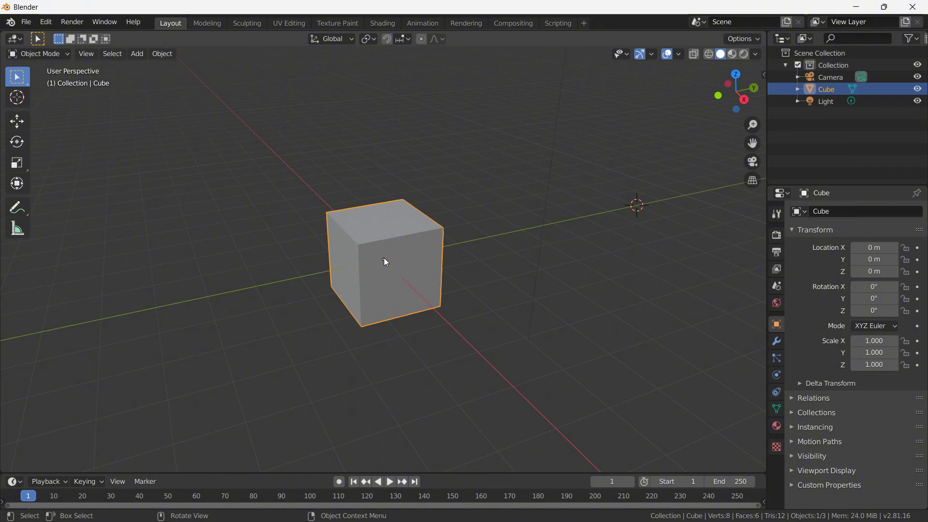
pyautogui.scroll(-3, 383, 257)
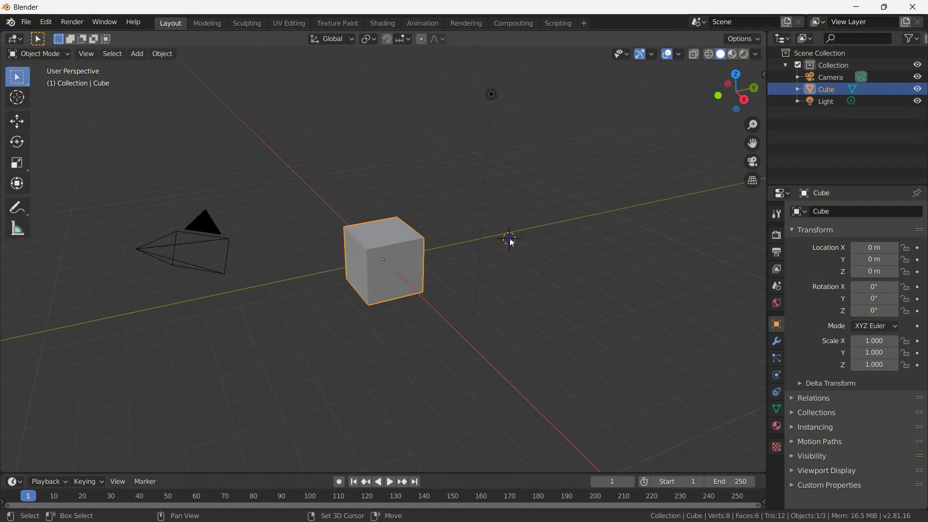
pyautogui.hotkey('shift', 'a')
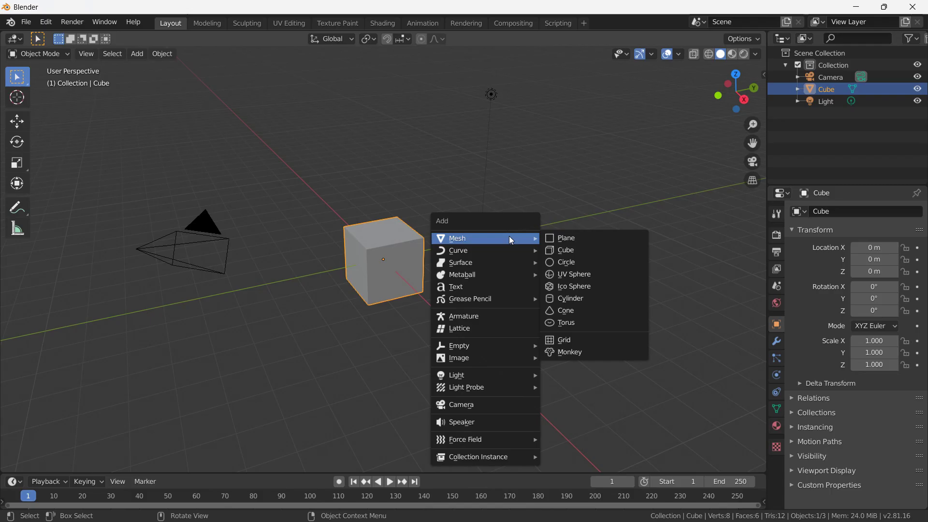
pyautogui.click(565, 312)
pyautogui.scroll(2, 565, 298)
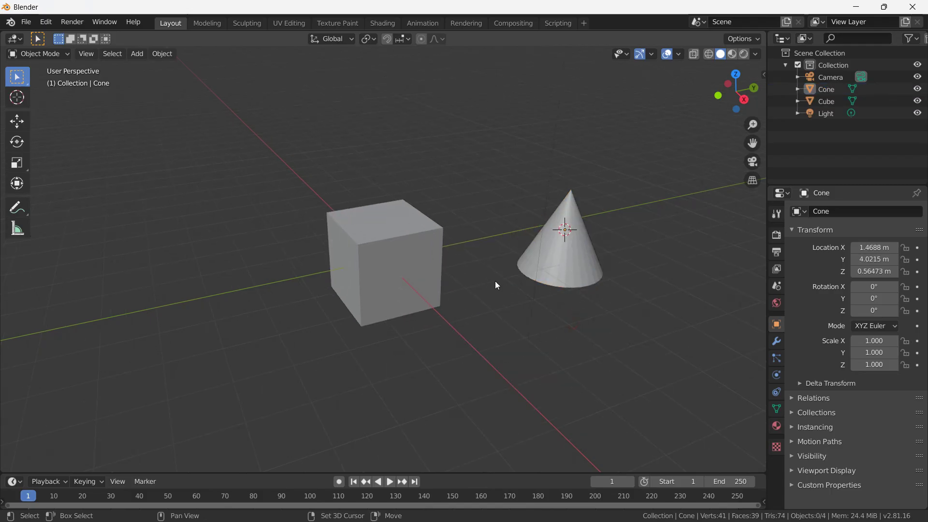
# Place the 3D cursor between the cube and the cone, and select both objects together.
pyautogui.keyDown('shift'); pyautogui.rightClick(484, 217); pyautogui.keyUp('shift')
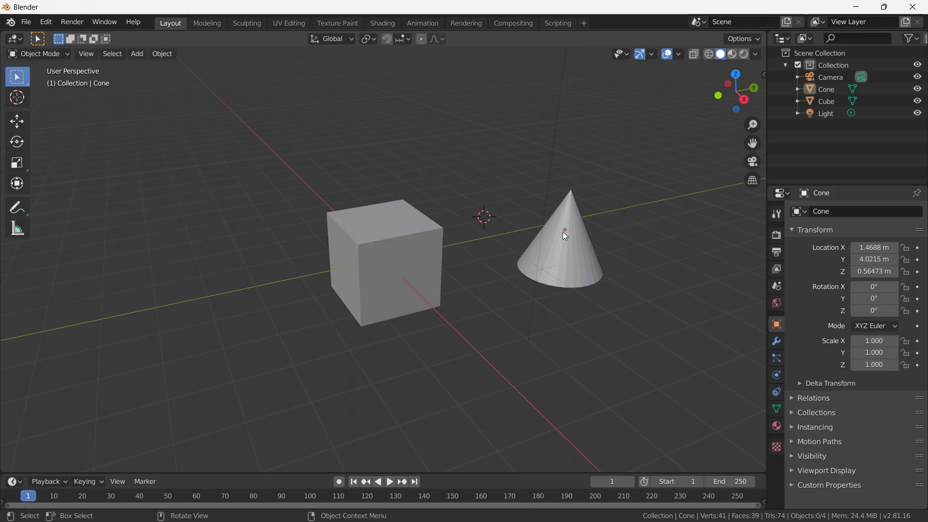
pyautogui.click(419, 265)
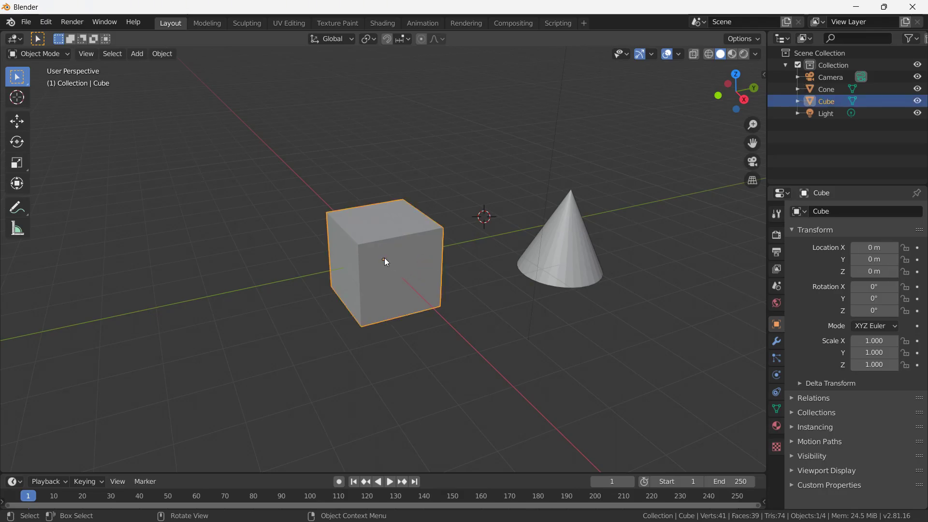
pyautogui.keyDown('shift'); pyautogui.click(570, 257); pyautogui.keyUp('shift')
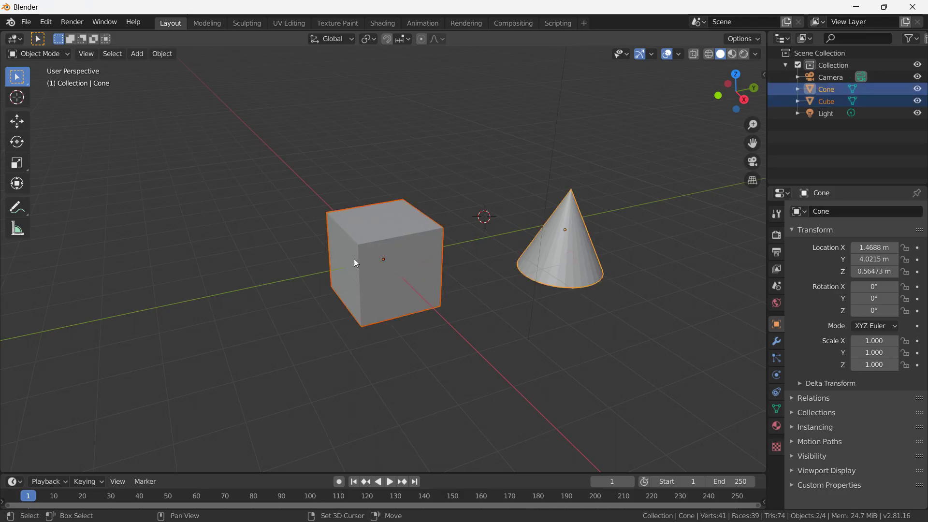
# Place the 3D cursor on the opposite side of the cube from the cone, add a torus there, and deselect it.
pyautogui.rightClick(203, 242)
pyautogui.click(198, 244)
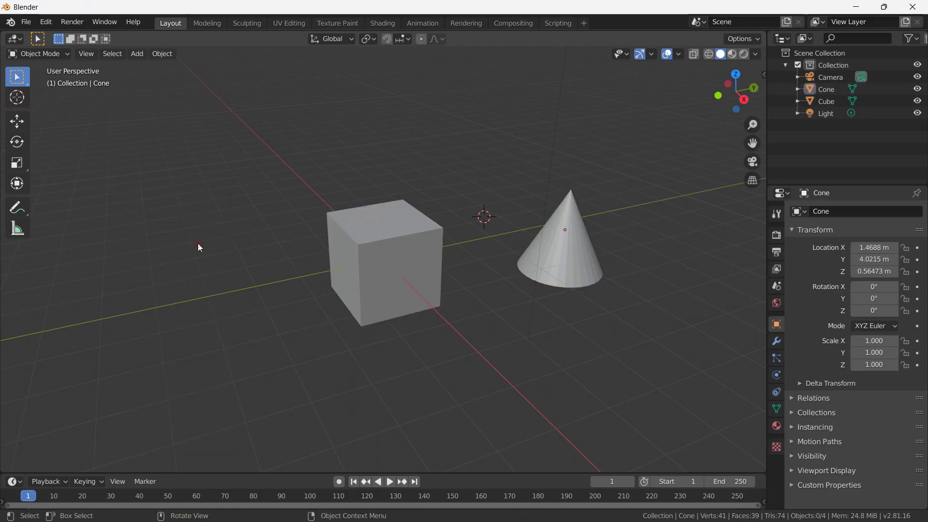
pyautogui.hotkey('shift', 'a')
pyautogui.moveTo(198, 242)
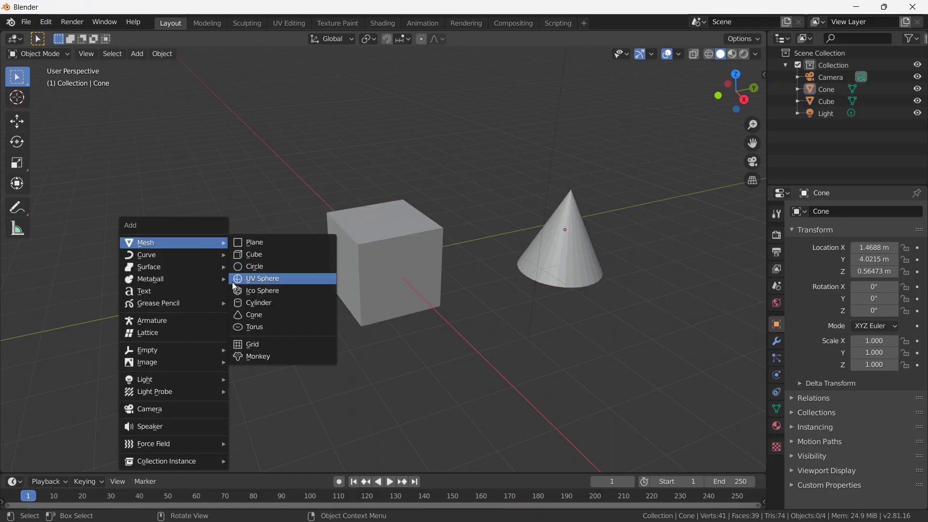
pyautogui.click(243, 326)
pyautogui.click(213, 285)
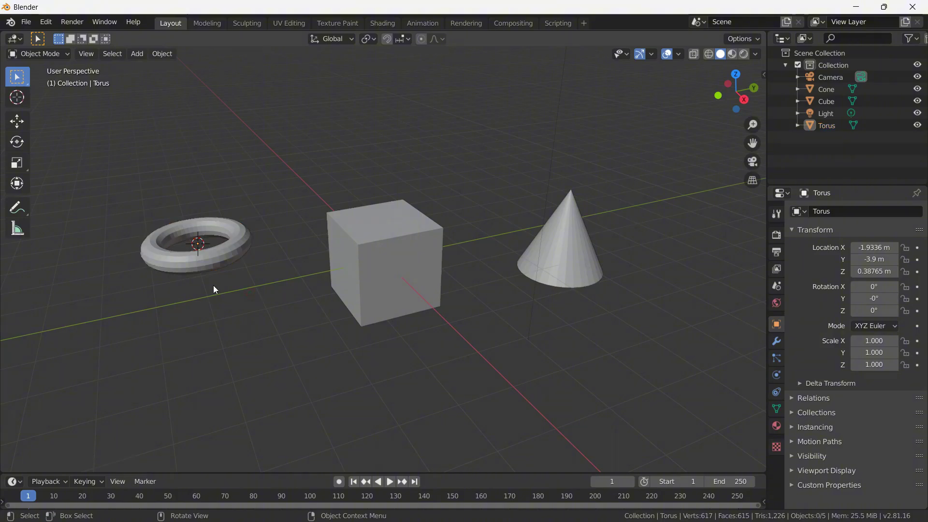
# Place the 3D cursor behind the cube near the X axis, select the cube and cone together, and deselect them.
pyautogui.keyDown('shift'); pyautogui.rightClick(282, 169); pyautogui.keyUp('shift')
pyautogui.click(378, 256)
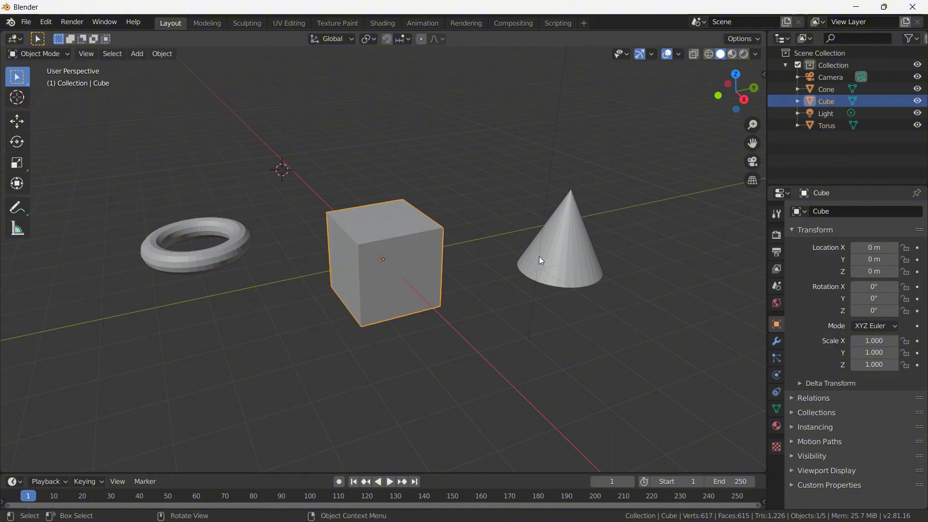
pyautogui.keyDown('shift'); pyautogui.click(563, 248); pyautogui.keyUp('shift')
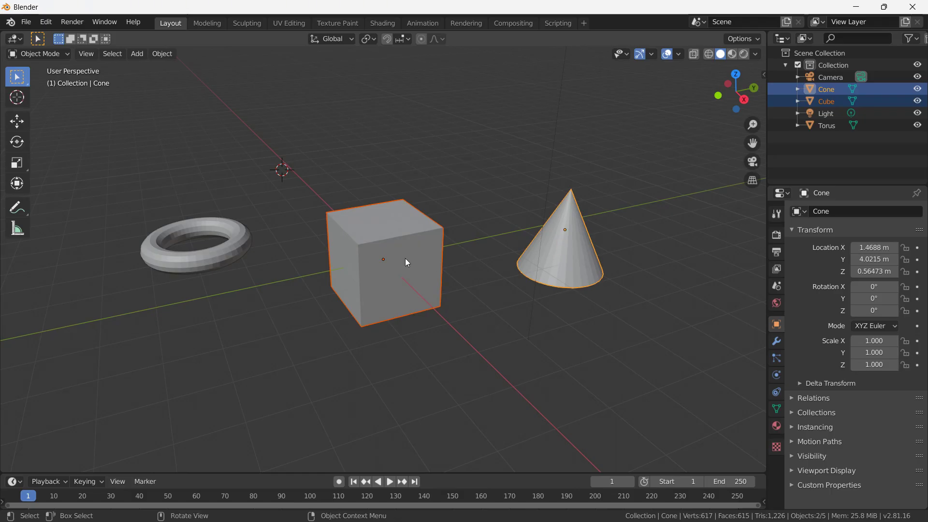
pyautogui.click(650, 191)
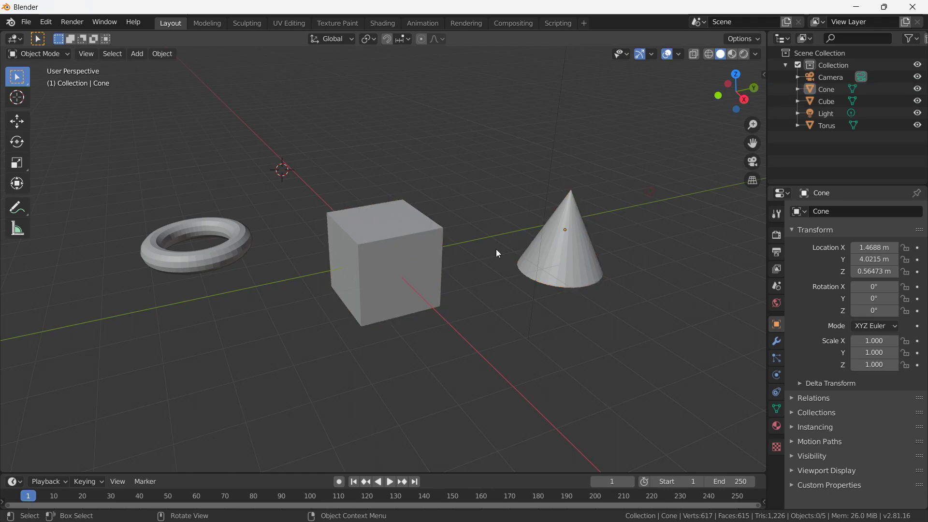
# Select the cone and try scaling and rotating it about its own origin.
pyautogui.click(545, 241)
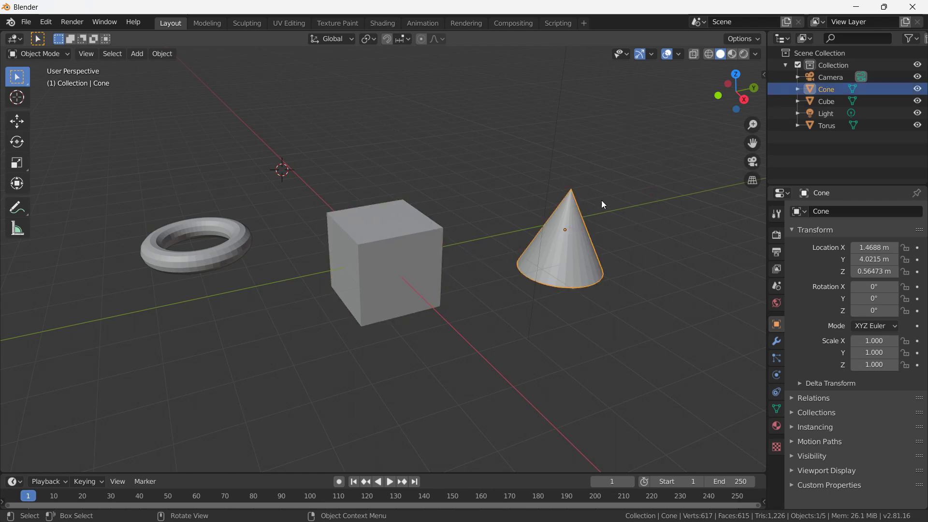
pyautogui.moveTo(729, 87); pyautogui.dragTo(714, 94)
pyautogui.moveTo(752, 143); pyautogui.dragTo(608, 144)
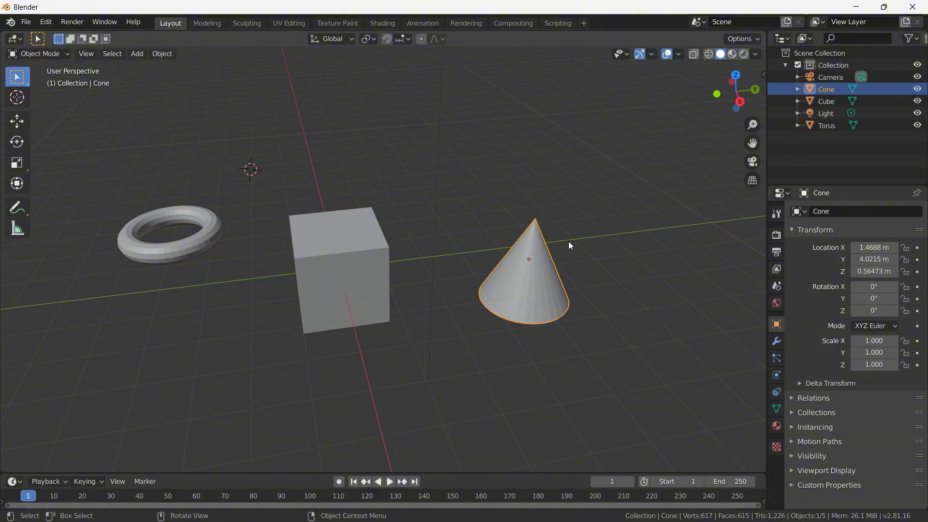
pyautogui.press('s')
pyautogui.press('Escape')
pyautogui.press('r')
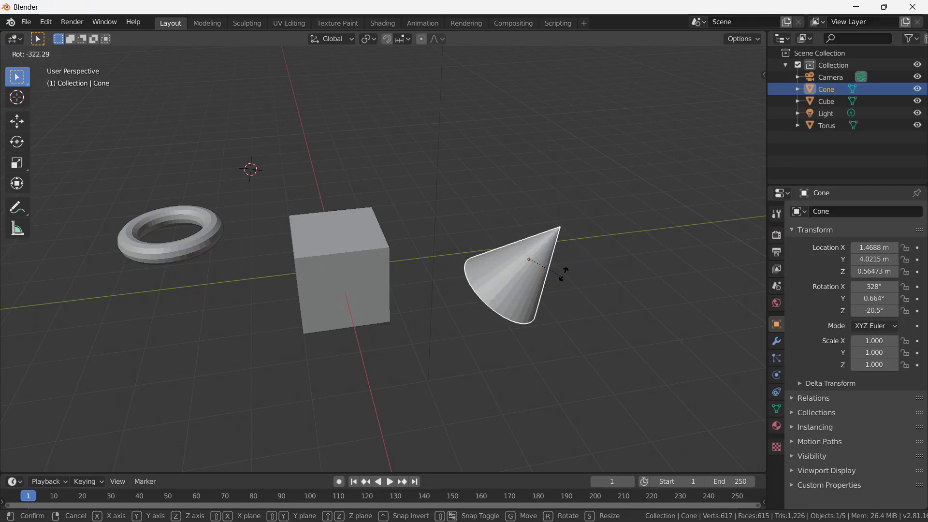
pyautogui.press('Escape')
# Select the cube and try rotating it about its own origin.
pyautogui.click(393, 249)
pyautogui.press('r')
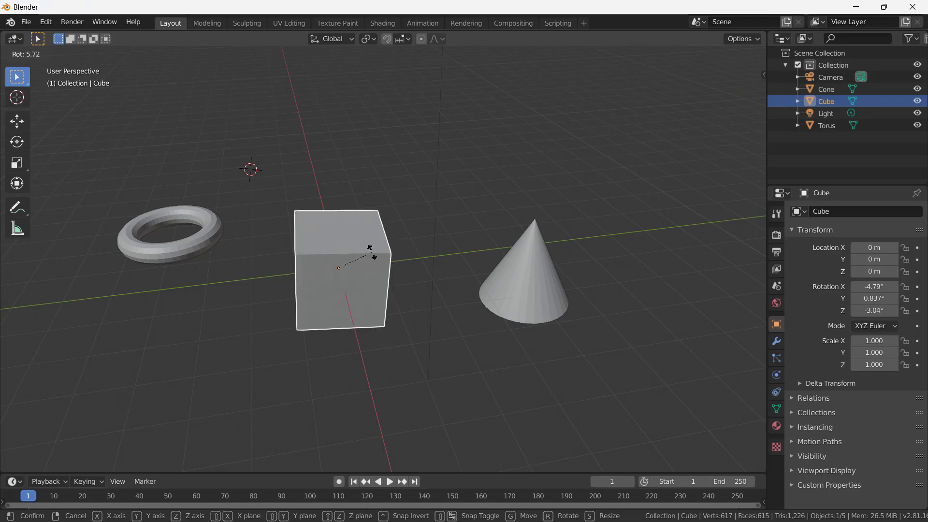
pyautogui.press('Escape')
# Select the torus and try rotating it, scaling it, and moving it freely and along the global Z axis.
pyautogui.click(218, 235)
pyautogui.press('s')
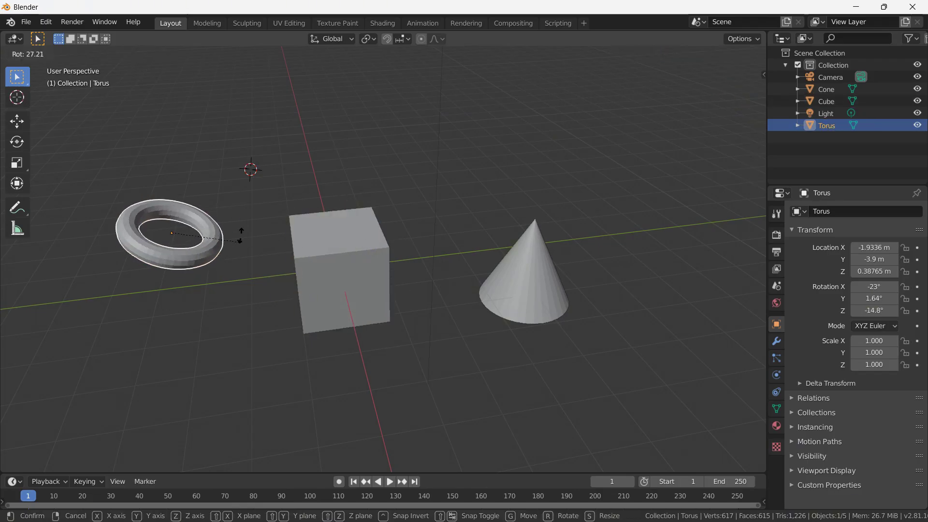
pyautogui.press('Escape')
pyautogui.press('s')
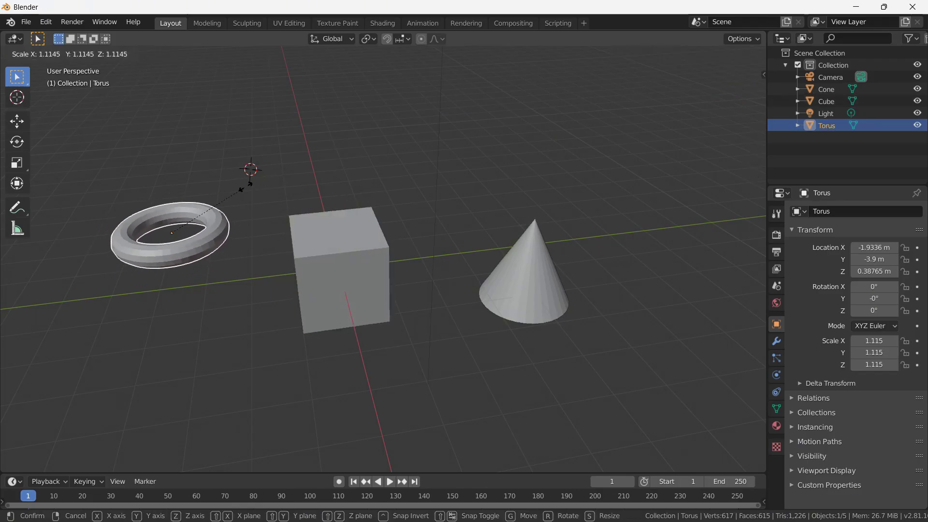
pyautogui.press('Escape')
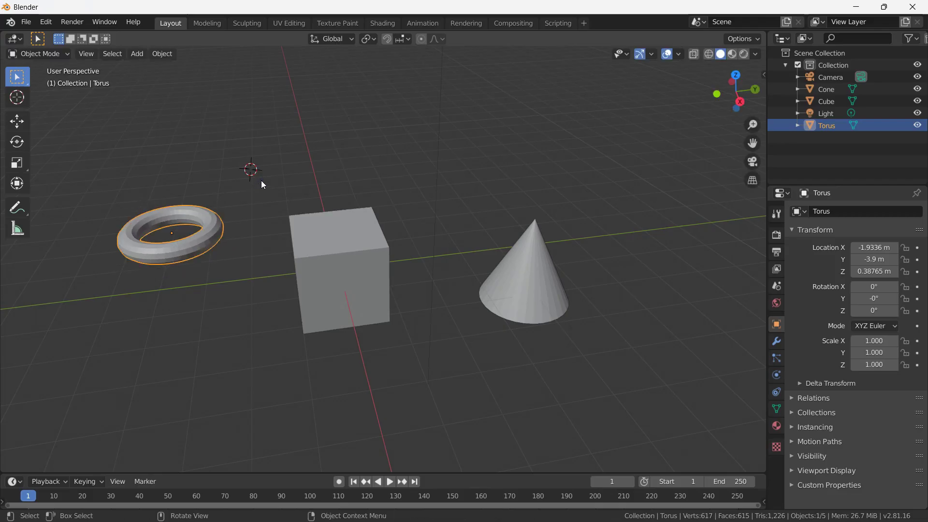
pyautogui.press('g')
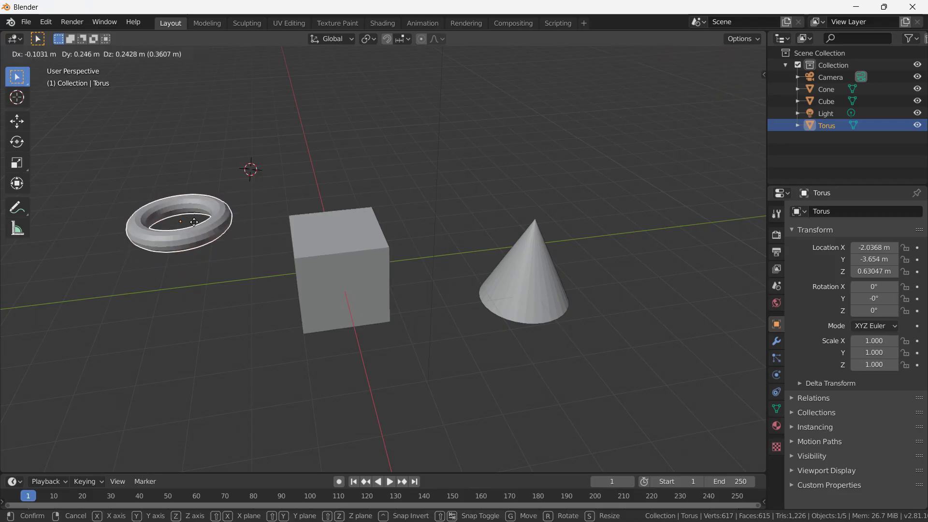
pyautogui.press('z')
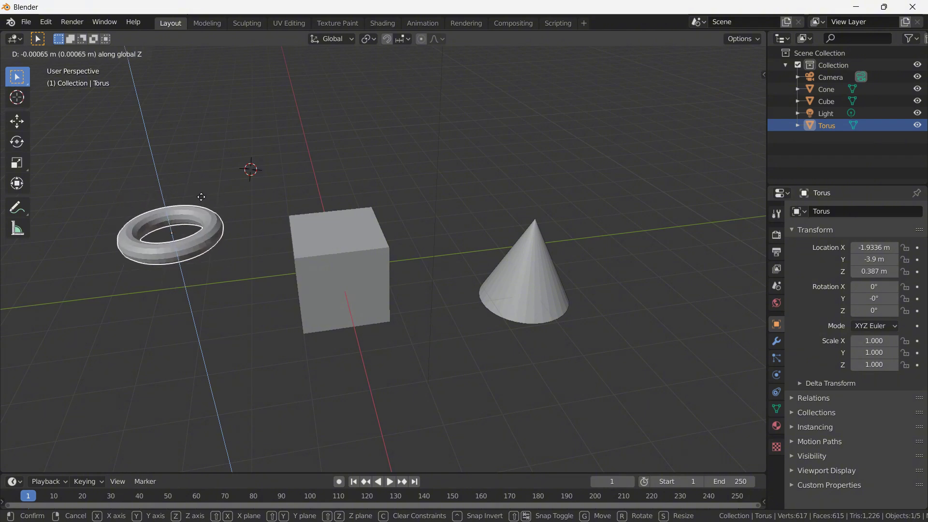
pyautogui.press('Escape')
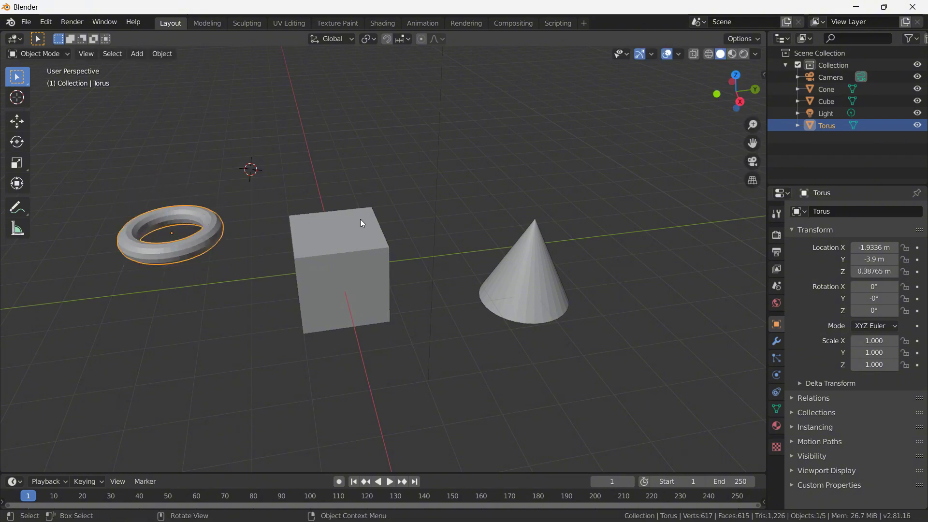
# Delete the cone from the scene.
pyautogui.moveTo(724, 99); pyautogui.dragTo(691, 140)
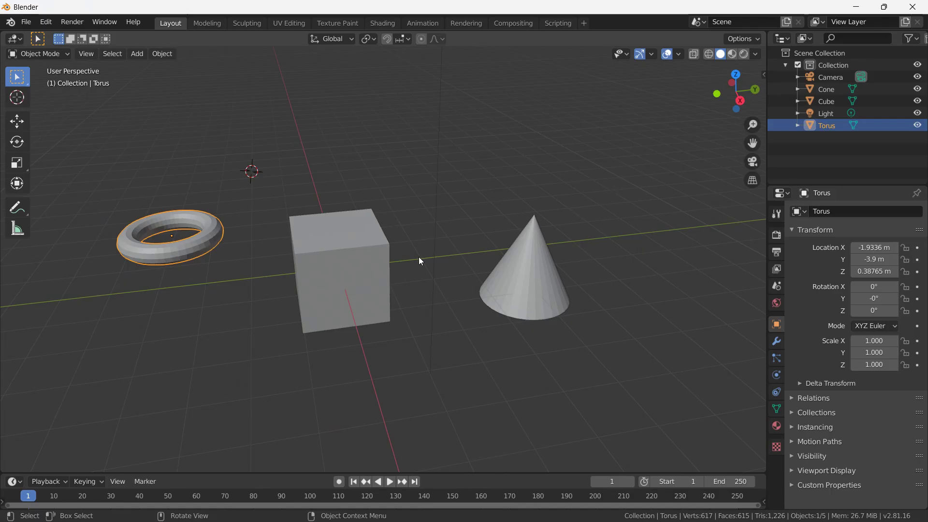
pyautogui.click(521, 258)
pyautogui.press('x')
pyautogui.click(521, 257)
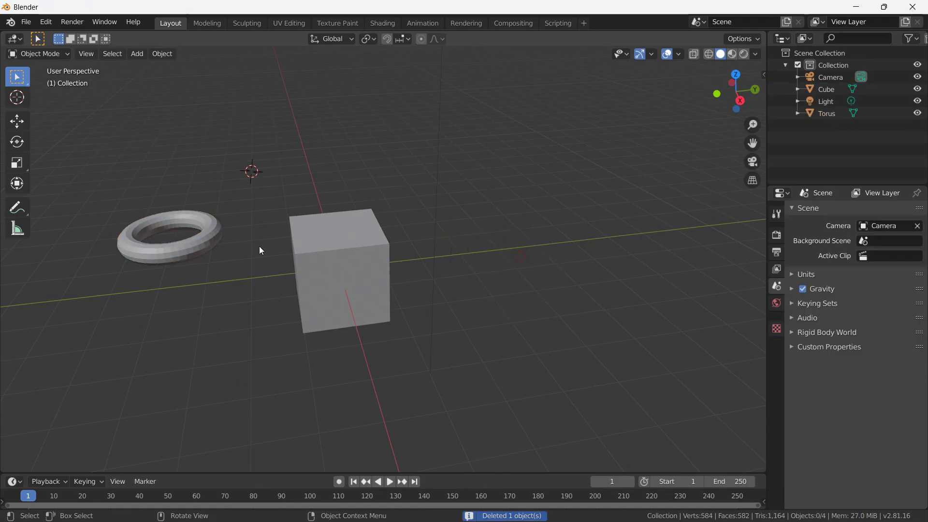
# Delete the torus from the scene.
pyautogui.click(213, 239)
pyautogui.press('x')
pyautogui.click(214, 240)
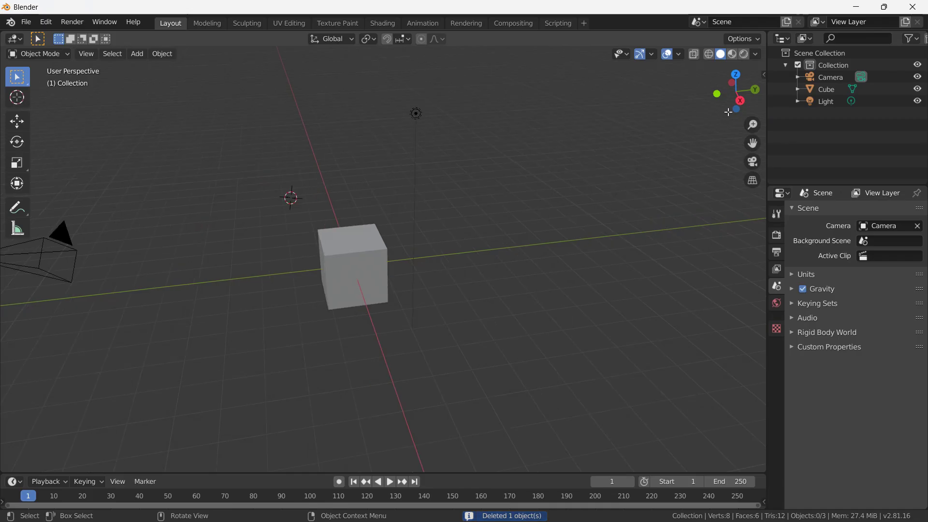
# Delete the light and the camera from the scene.
pyautogui.moveTo(725, 112); pyautogui.dragTo(720, 111)
pyautogui.click(462, 114)
pyautogui.press('x')
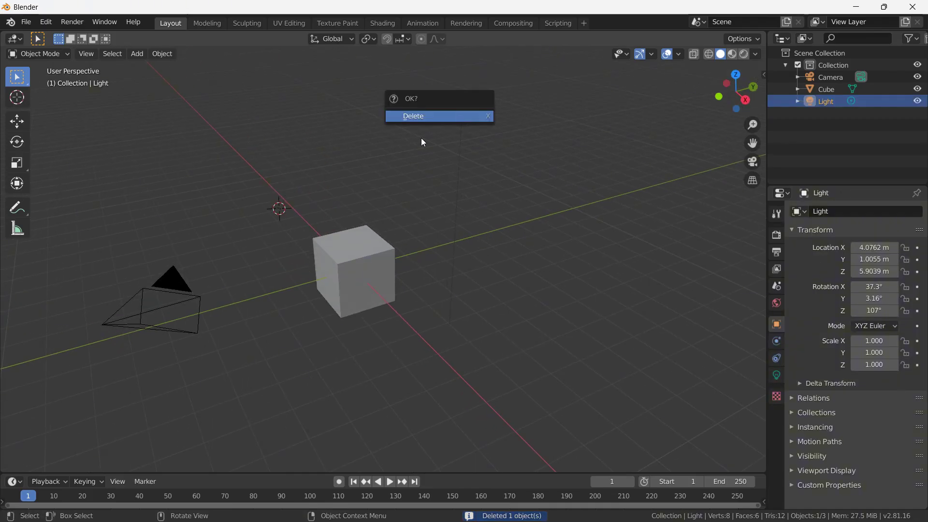
pyautogui.press('x')
pyautogui.click(452, 127)
pyautogui.click(187, 278)
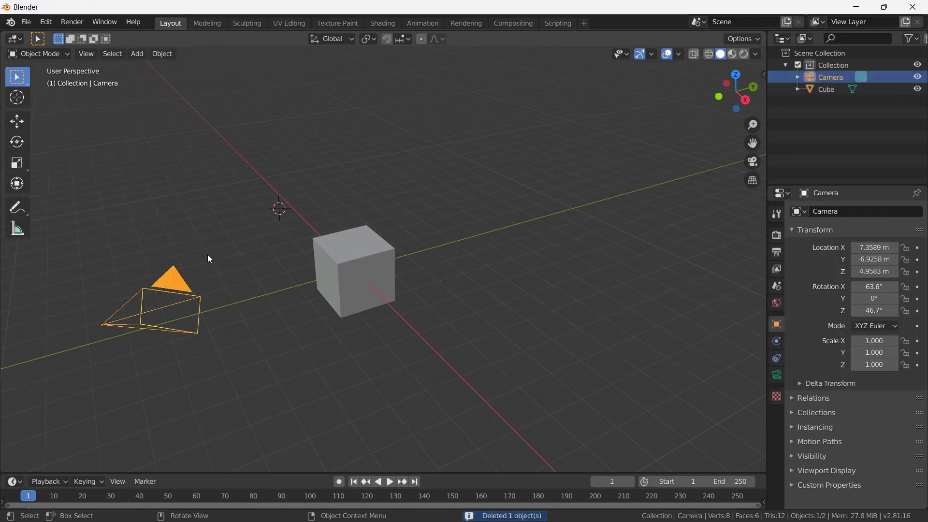
pyautogui.press('x')
pyautogui.click(209, 254)
# Scale the cube into a thin upright panel, about 0.37 on X, 1.75 on Y and 2.7 on Z.
pyautogui.click(326, 249)
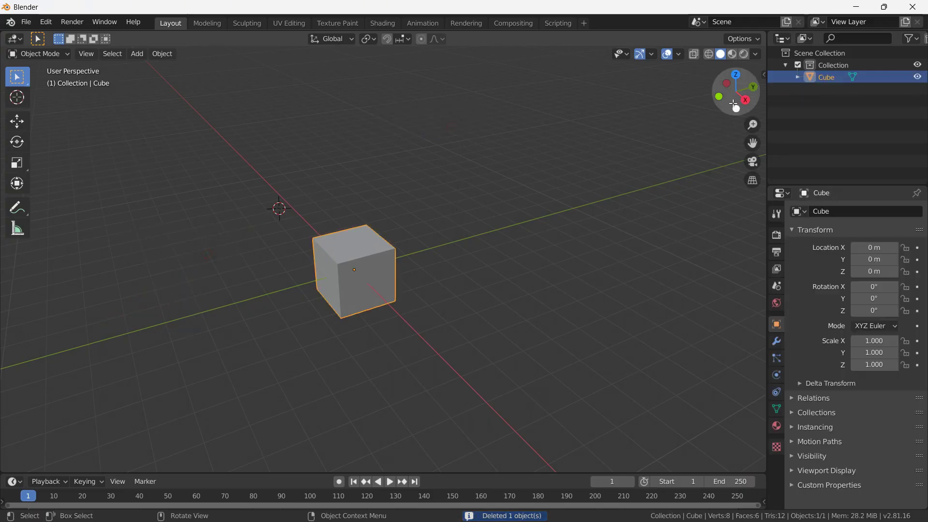
pyautogui.moveTo(735, 91); pyautogui.dragTo(747, 94)
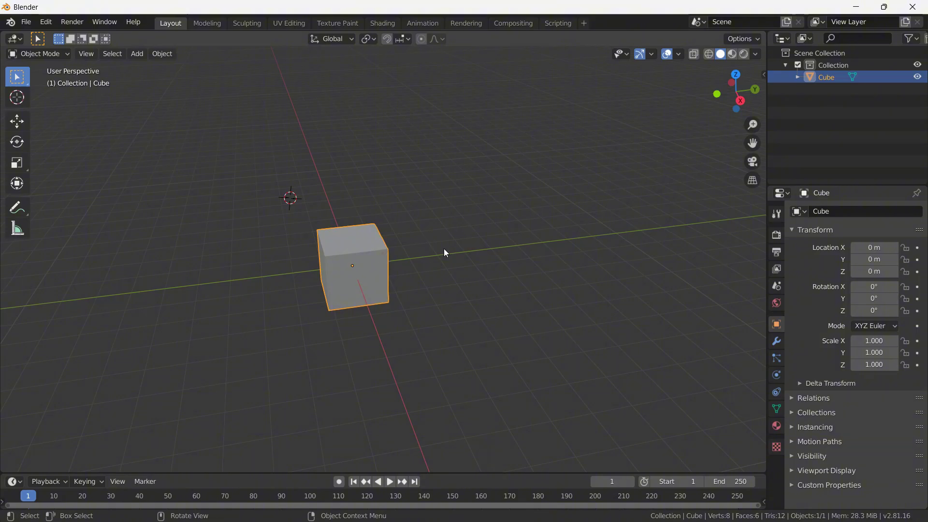
pyautogui.press('s')
pyautogui.press('z')
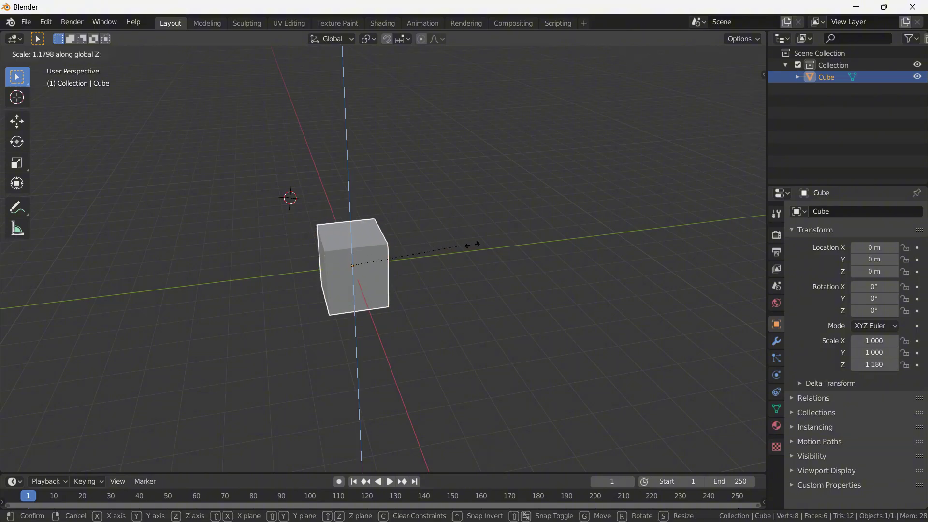
pyautogui.click(599, 221)
pyautogui.press('s')
pyautogui.press('x')
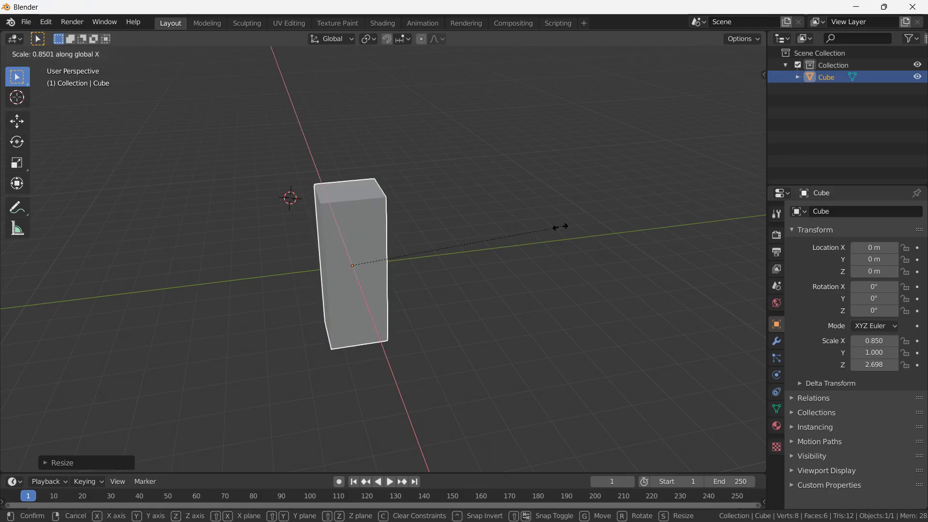
pyautogui.click(442, 236)
pyautogui.press('s')
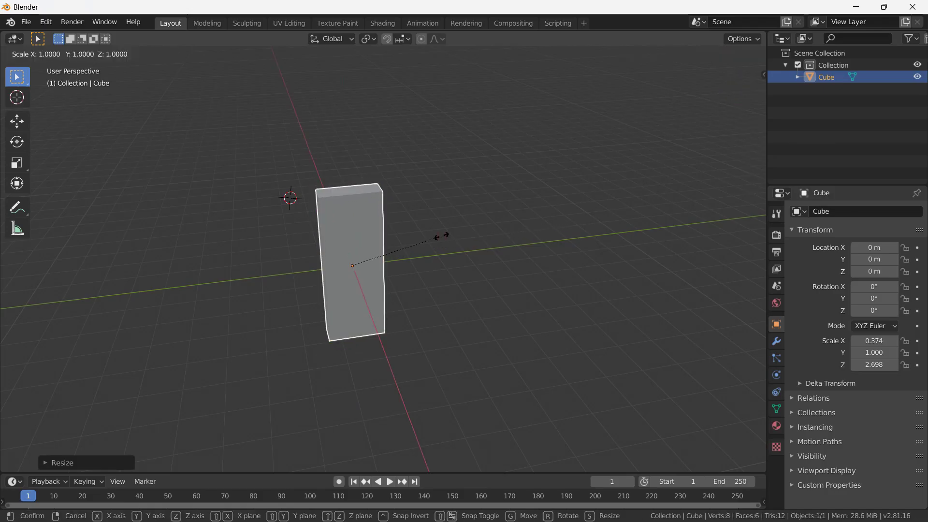
pyautogui.press('y')
pyautogui.click(489, 174)
# In the right view, raise the panel about 2.74 m along Z so its base rests on the ground line.
pyautogui.click(737, 97)
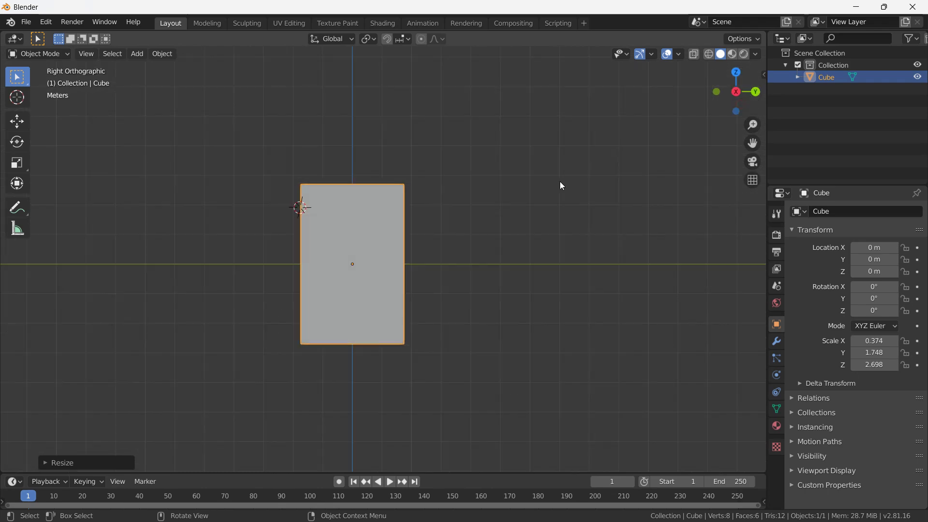
pyautogui.press('g')
pyautogui.press('z')
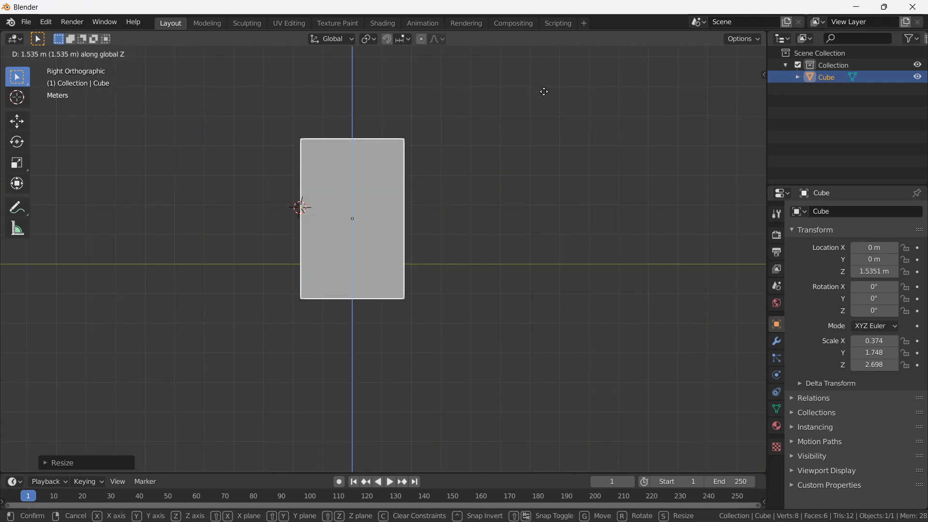
pyautogui.click(548, 75)
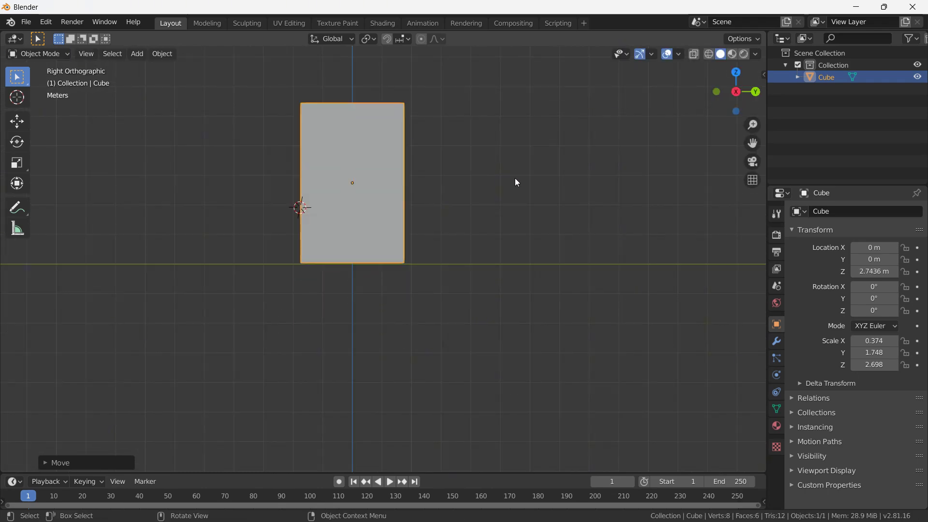
# Duplicate the panel and place the copy edge to edge beside it, about 3.53 m along Y.
pyautogui.hotkey('shift', 'd')
pyautogui.press('y')
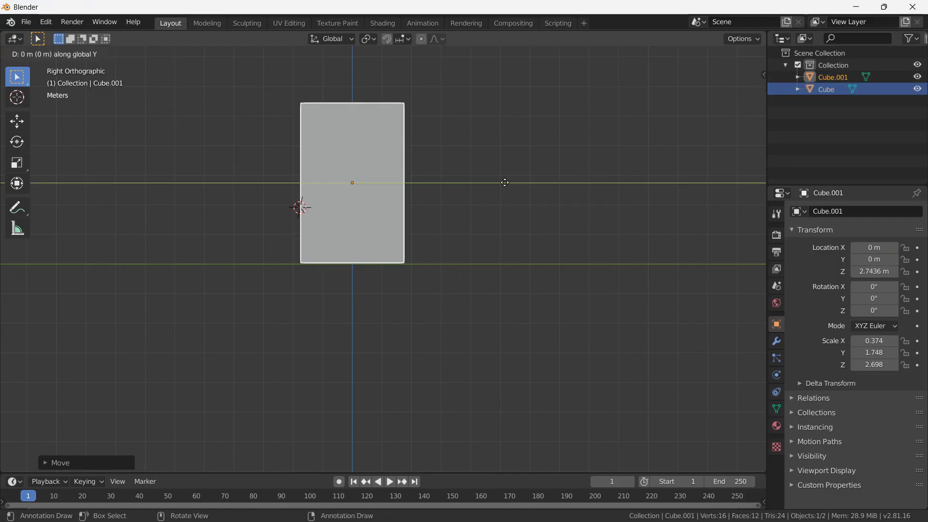
pyautogui.click(603, 176)
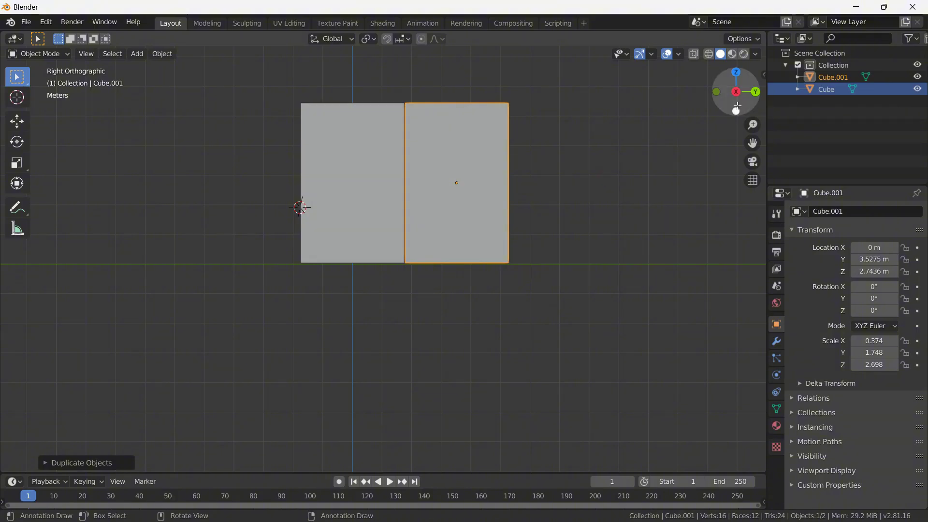
# Select both panels and thin them along X to a scale of about 0.236.
pyautogui.moveTo(603, 176); pyautogui.dragTo(492, 153, button='middle')
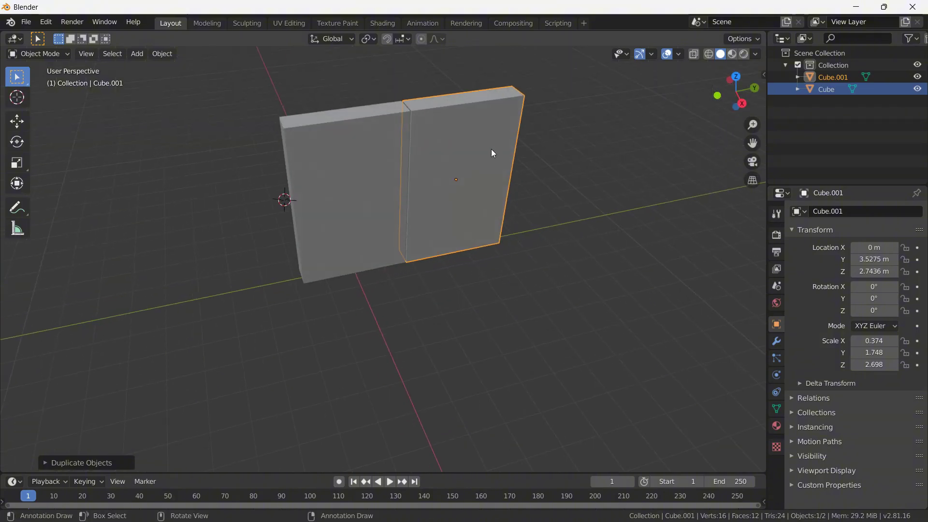
pyautogui.keyDown('shift'); pyautogui.click(392, 156); pyautogui.keyUp('shift')
pyautogui.press('s')
pyautogui.press('x')
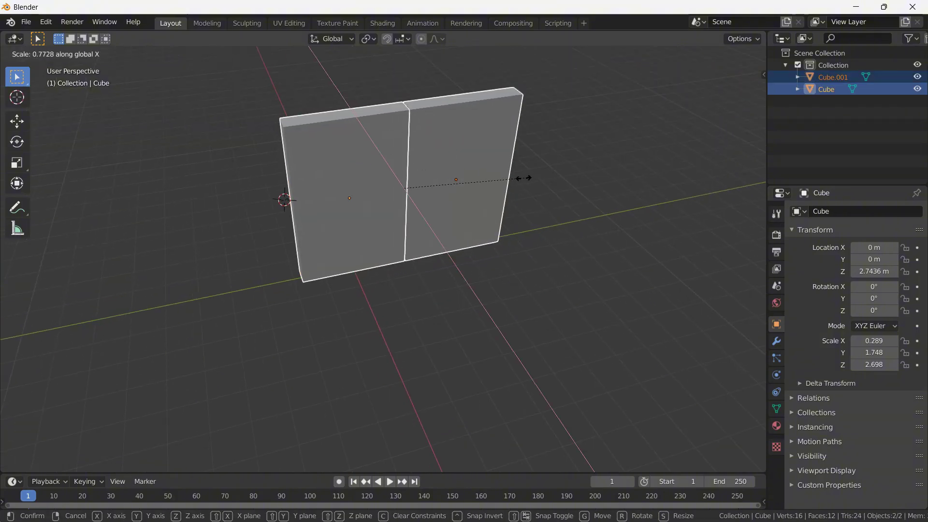
pyautogui.click(506, 179)
# Move both panels about -1.77 m along Y so their shared seam sits near the world origin.
pyautogui.press('g')
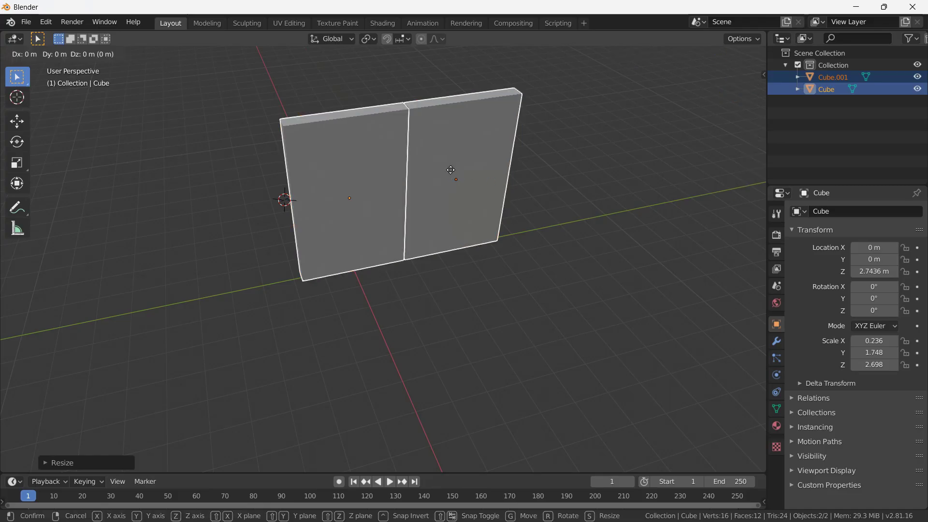
pyautogui.press('y')
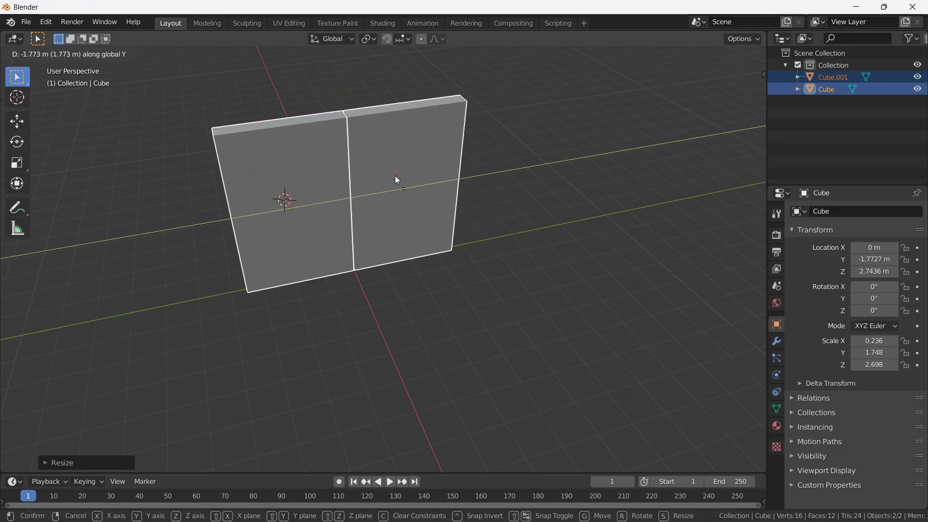
pyautogui.click(395, 175)
pyautogui.click(630, 144)
# Select the duplicated panel and try rotating it around the global Z axis about its central origin.
pyautogui.moveTo(733, 95); pyautogui.dragTo(597, 143)
pyautogui.moveTo(725, 93)
pyautogui.mouseDown()
pyautogui.moveTo(705, 99)
pyautogui.moveTo(723, 94)
pyautogui.mouseUp()
pyautogui.moveTo(753, 144)
pyautogui.mouseDown()
pyautogui.moveTo(780, 198)
pyautogui.moveTo(752, 143)
pyautogui.mouseUp()
pyautogui.click(464, 190)
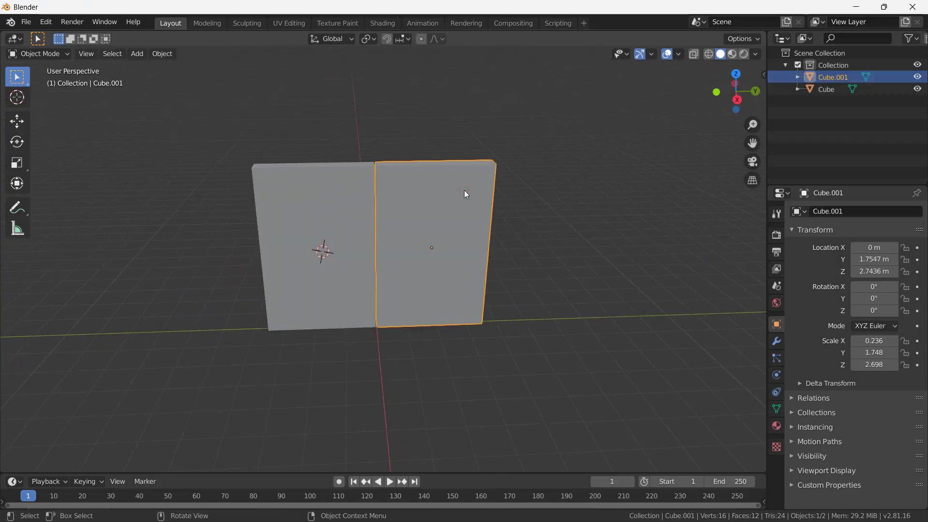
pyautogui.press('r')
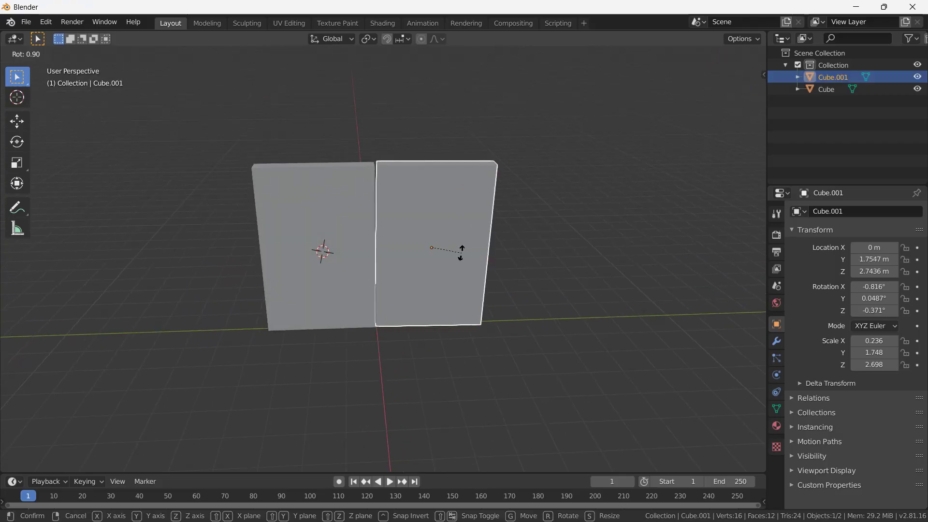
pyautogui.press('z')
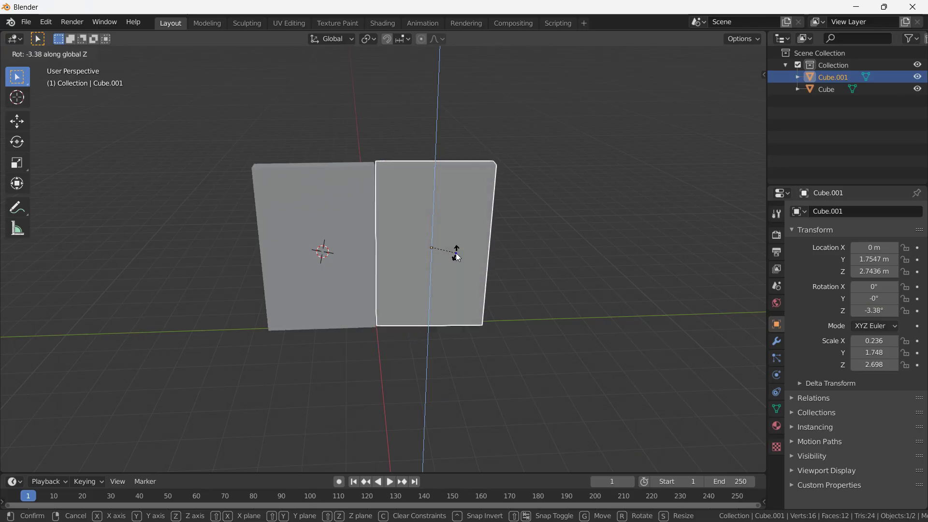
pyautogui.rightClick(455, 247)
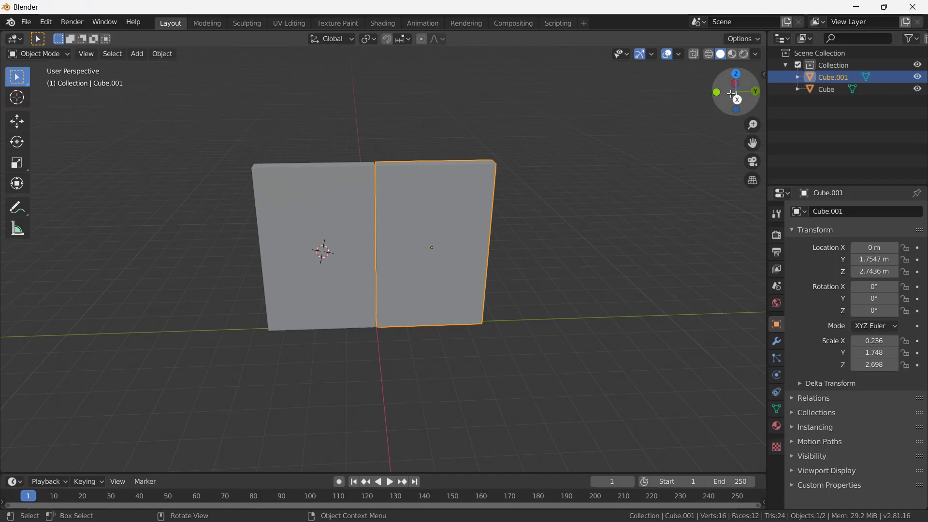
# Show the active tool settings in the properties editor with the Select Box tool active.
pyautogui.moveTo(731, 99); pyautogui.dragTo(659, 161)
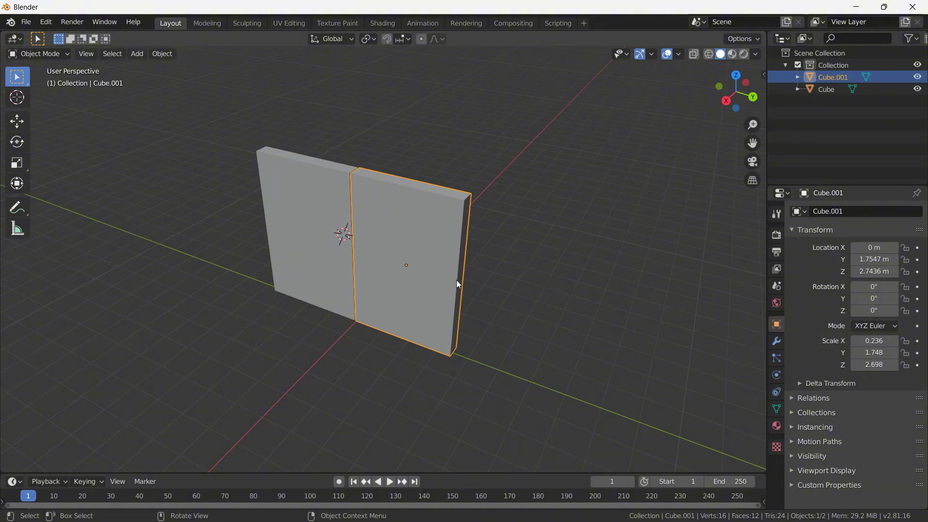
pyautogui.moveTo(734, 91); pyautogui.dragTo(631, 173)
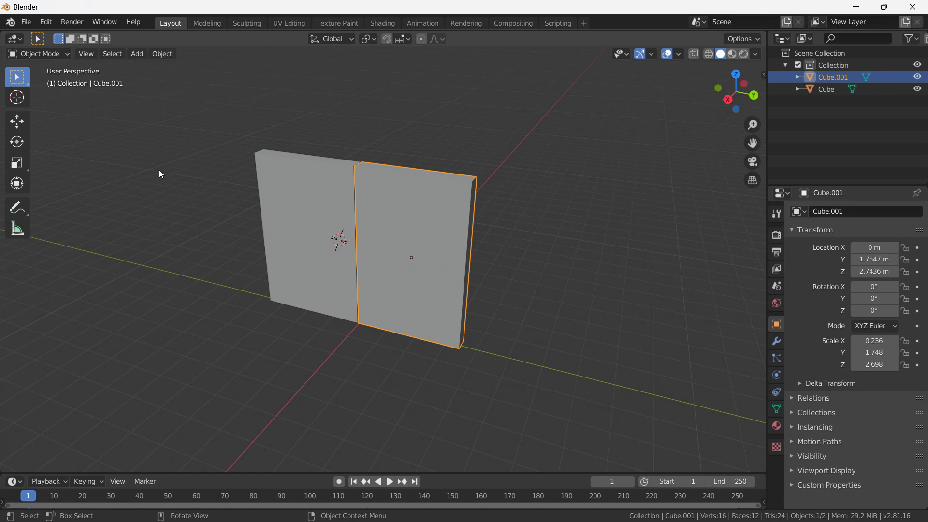
pyautogui.click(18, 125)
pyautogui.click(19, 77)
pyautogui.click(774, 215)
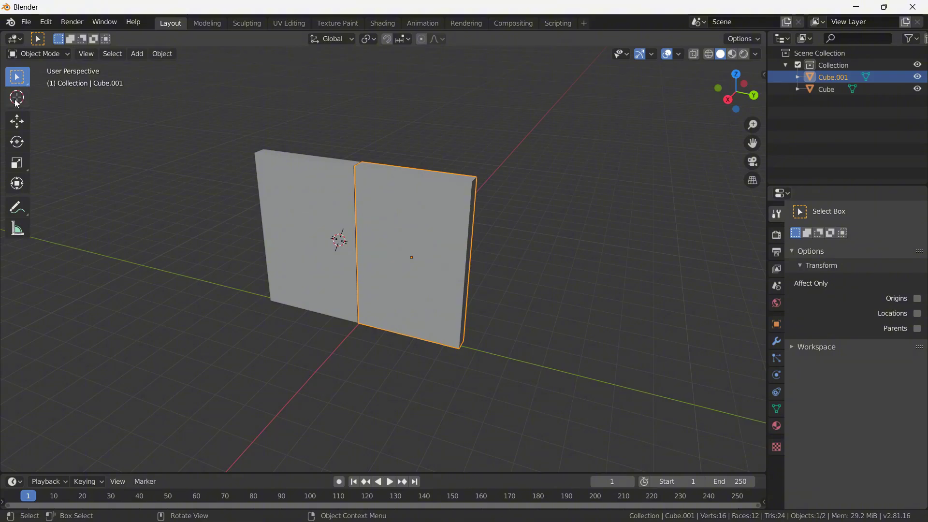
# Look through the settings of the Move, Rotate, Scale and Cursor tools and return to Select Box.
pyautogui.click(17, 122)
pyautogui.click(17, 142)
pyautogui.click(17, 163)
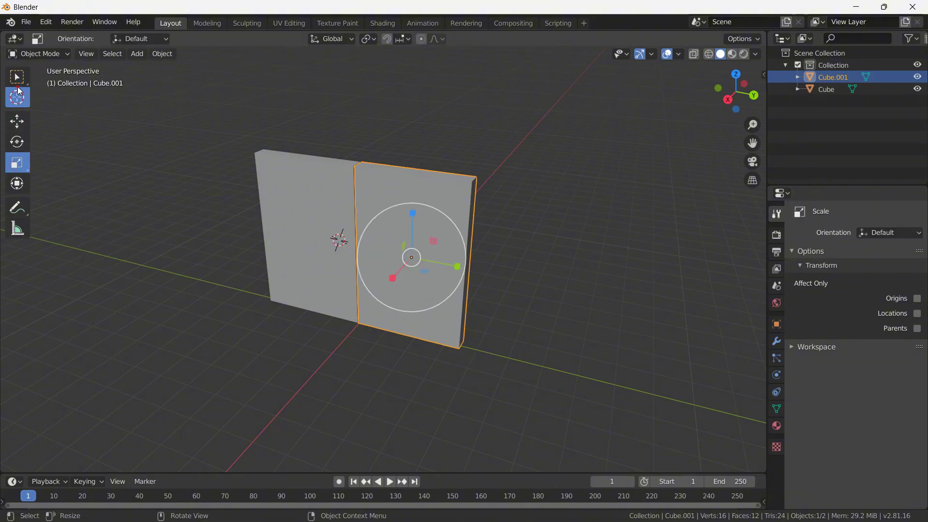
pyautogui.click(16, 97)
pyautogui.click(16, 77)
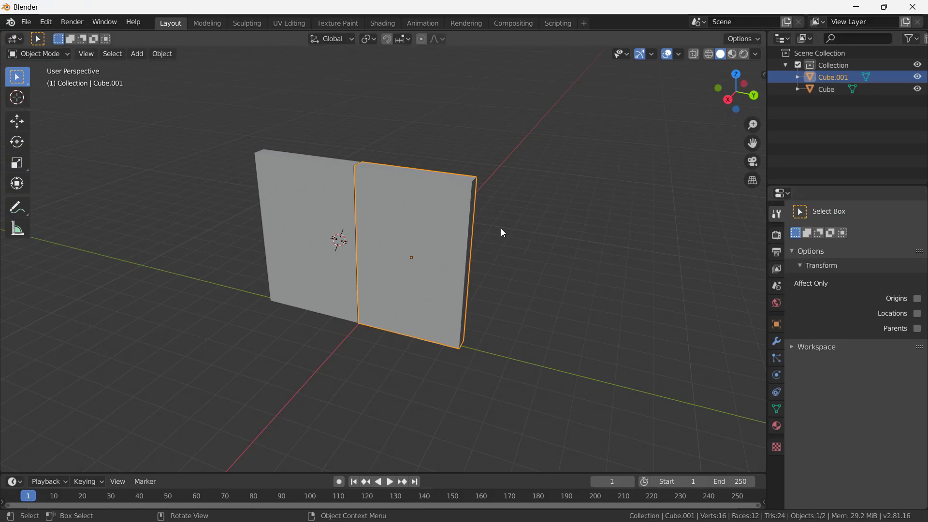
# Make transforms affect only origins and move the duplicated panel's origin freely a short distance.
pyautogui.press('g')
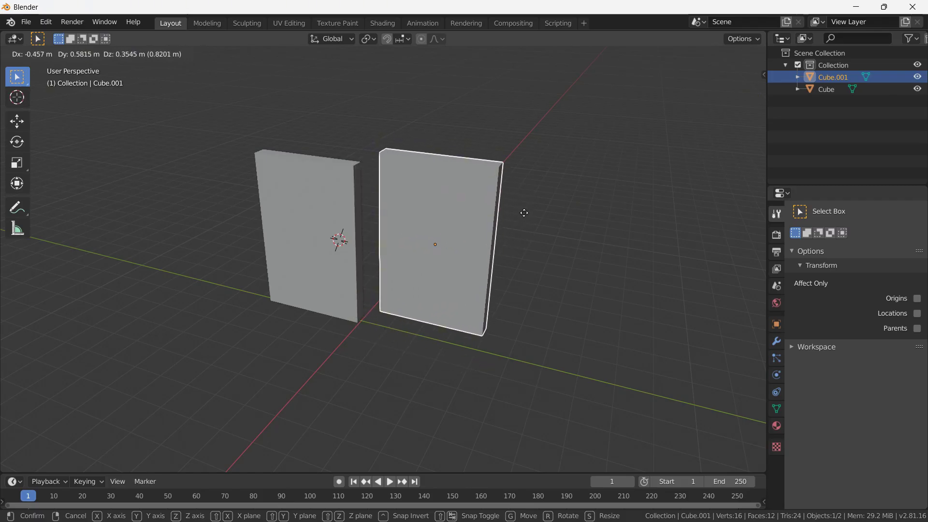
pyautogui.rightClick(525, 211)
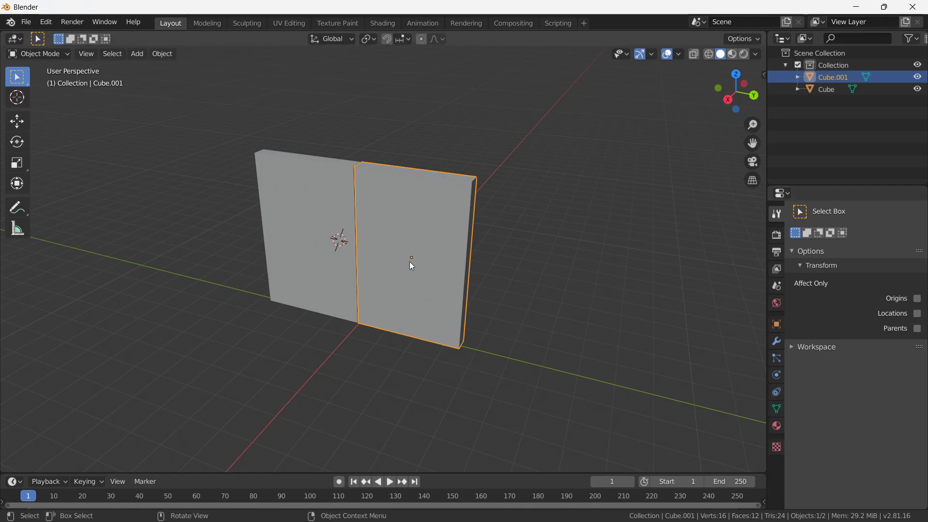
pyautogui.click(917, 299)
pyautogui.press('g')
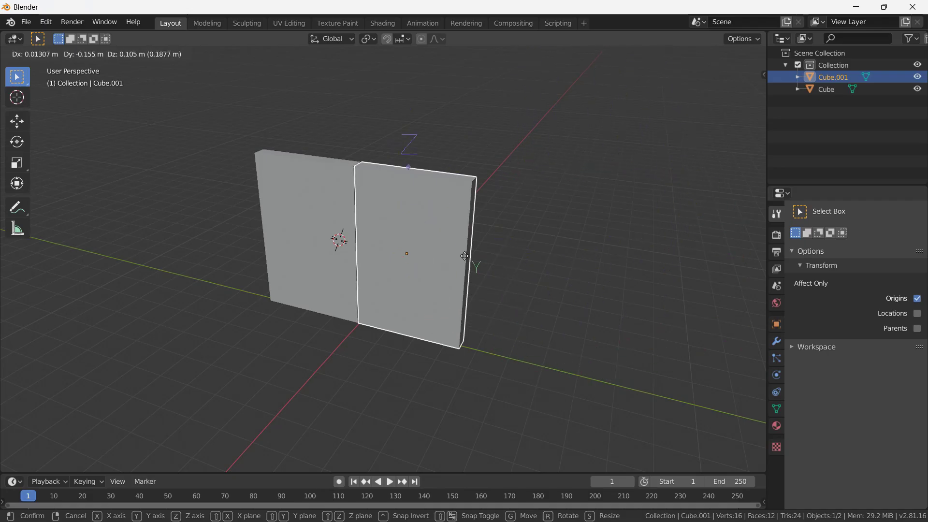
pyautogui.click(474, 255)
# Move the duplicated panel's origin along the global Y axis to the panel's outer vertical edge.
pyautogui.scroll(5, 650, 167)
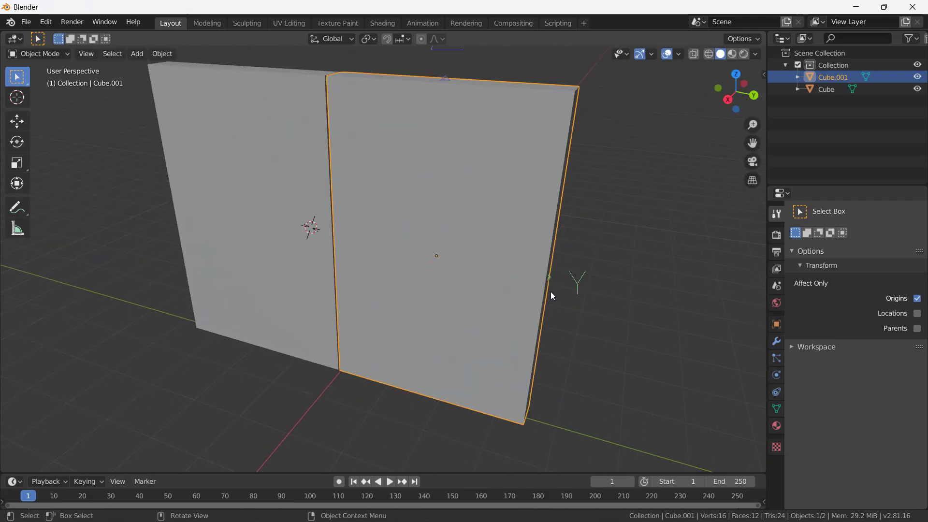
pyautogui.press('g')
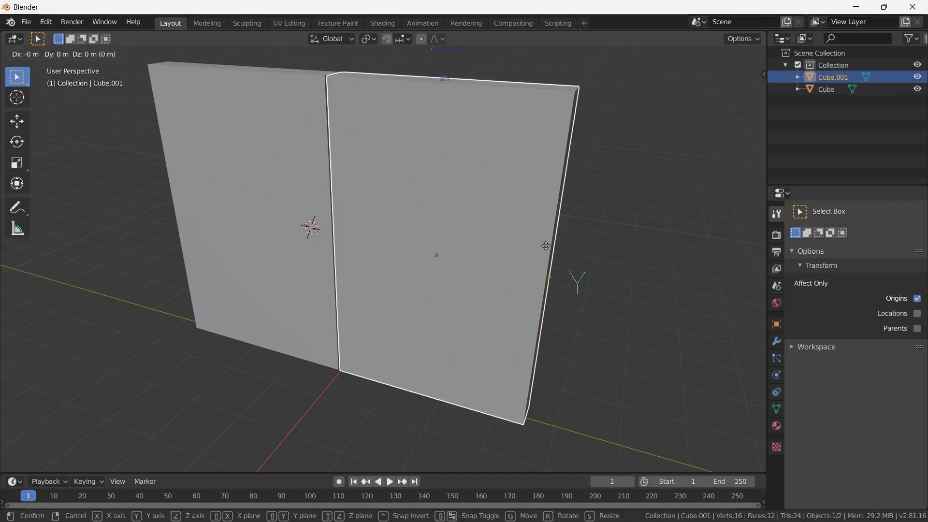
pyautogui.press('y')
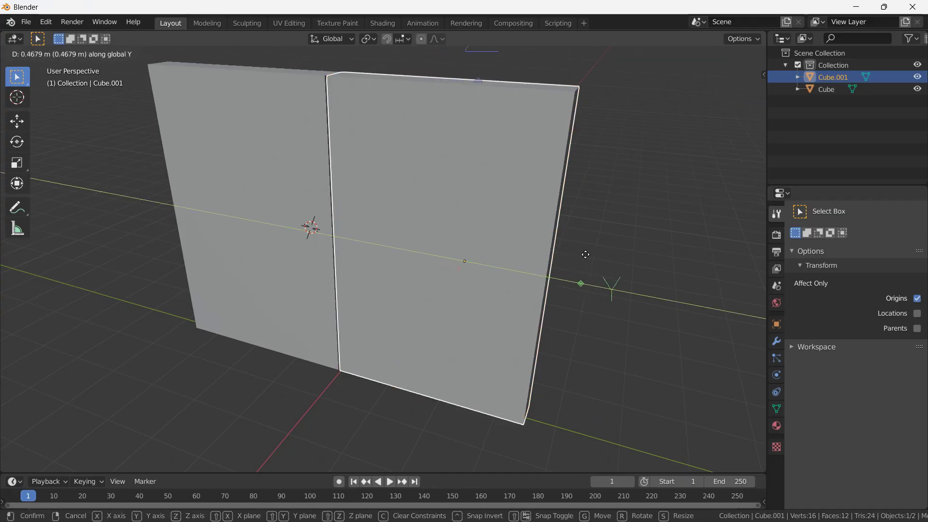
pyautogui.click(657, 268)
pyautogui.scroll(-3, 657, 255)
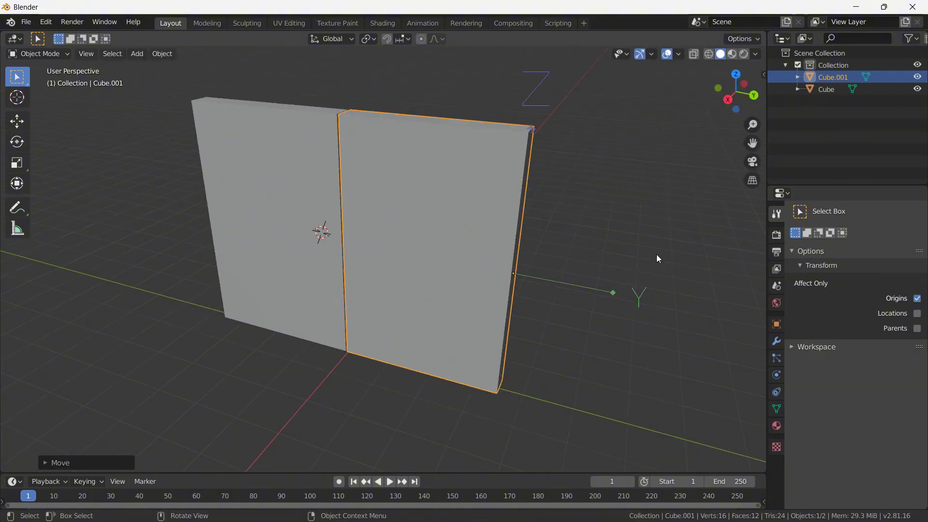
# Move the original panel's origin along the global Y axis to its outer vertical edge.
pyautogui.moveTo(719, 97); pyautogui.dragTo(653, 103)
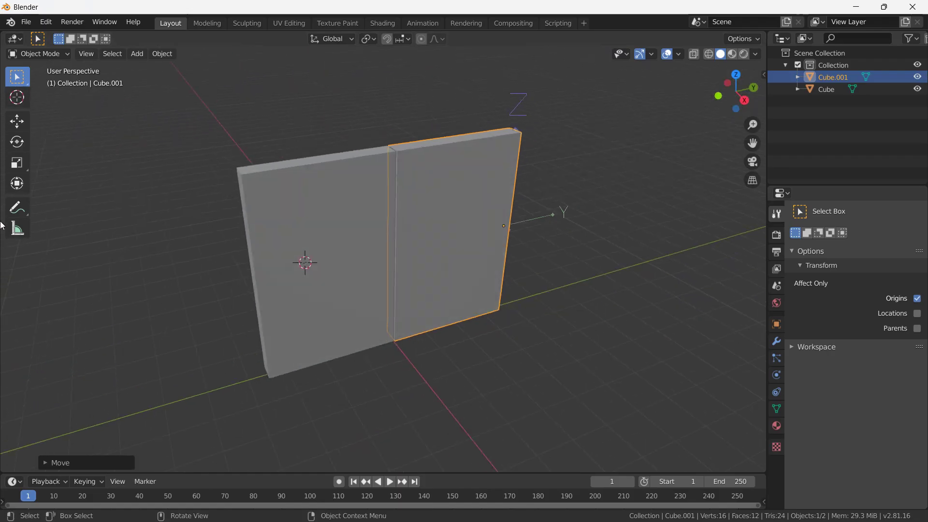
pyautogui.click(257, 195)
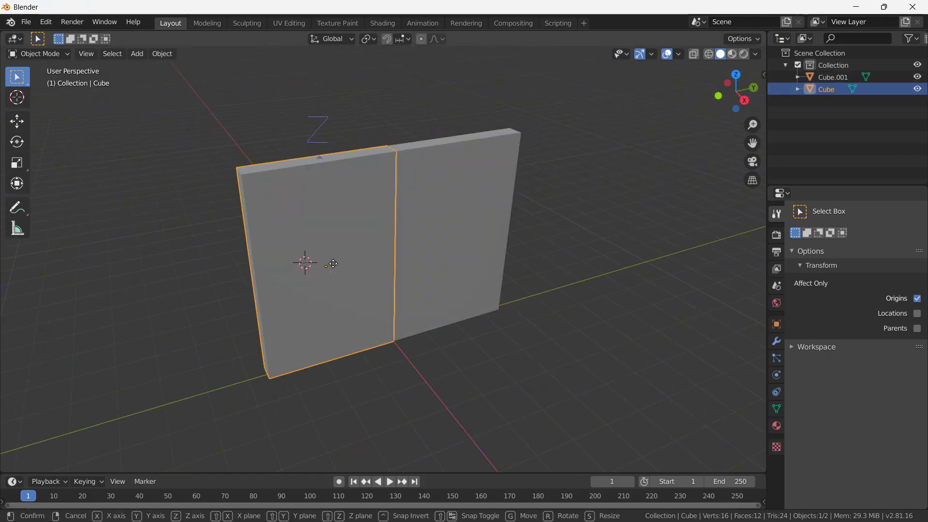
pyautogui.press('g')
pyautogui.press('y')
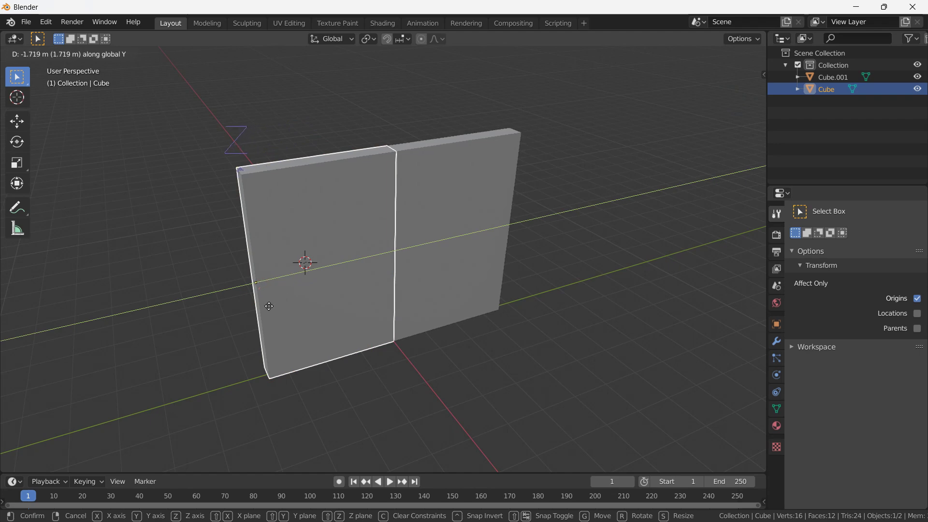
pyautogui.click(269, 306)
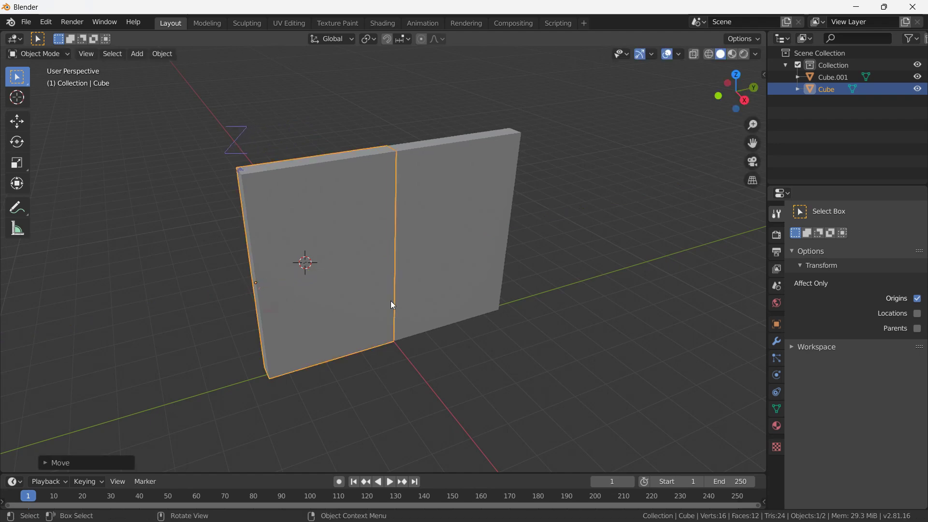
# Stop transforms from affecting only origins and try swinging the original panel about the global Z axis at its outer edge.
pyautogui.click(918, 299)
pyautogui.press('g')
pyautogui.click(515, 194)
pyautogui.press('r')
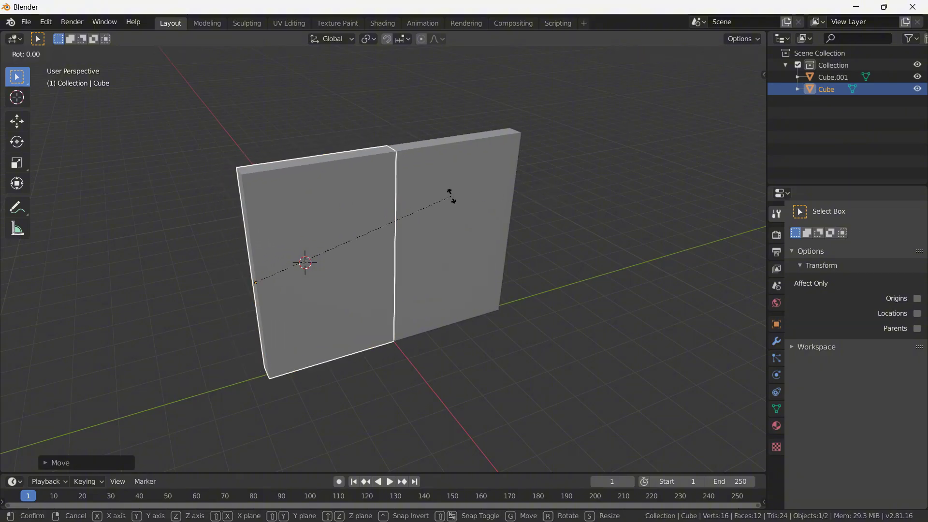
pyautogui.press('z')
pyautogui.click(454, 243)
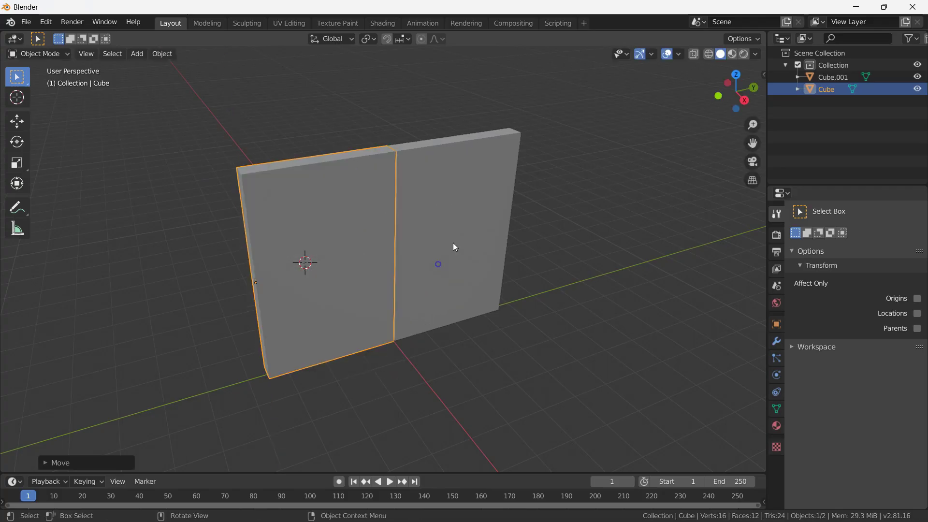
pyautogui.moveTo(736, 92); pyautogui.dragTo(718, 94)
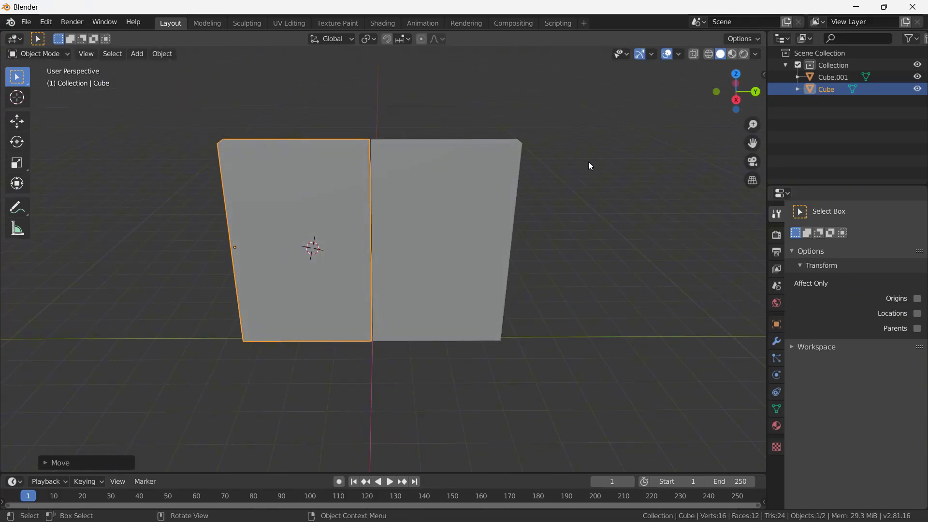
pyautogui.press('r')
pyautogui.press('z')
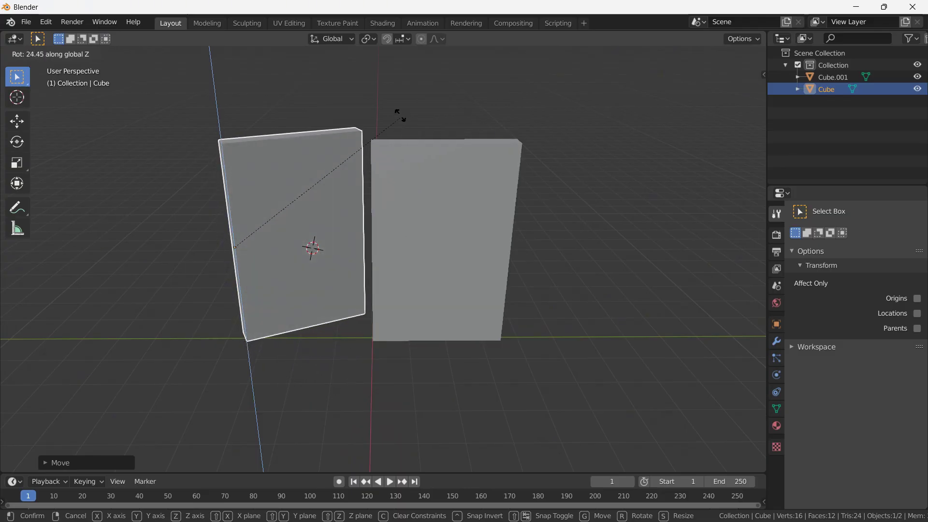
pyautogui.rightClick(471, 208)
# Try swinging the duplicated panel like a door about the global Z axis at its outer edge.
pyautogui.click(471, 208)
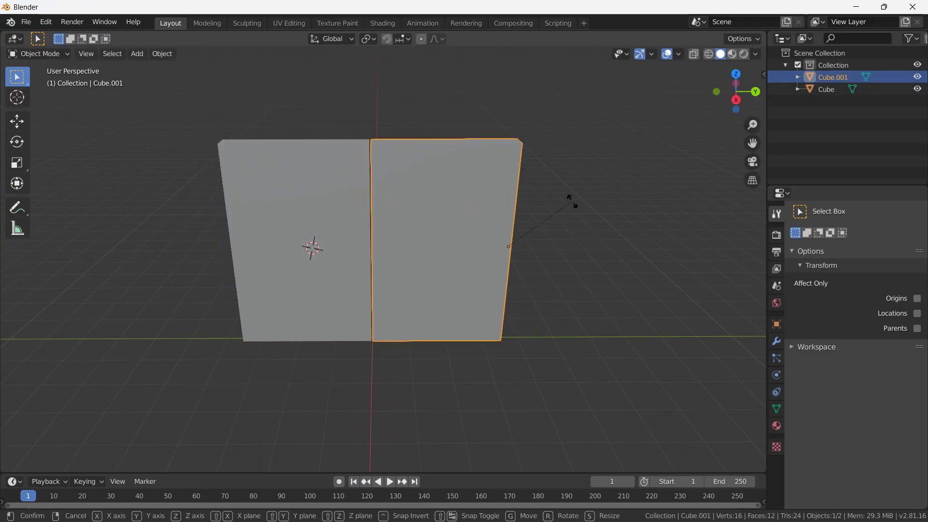
pyautogui.press('r')
pyautogui.press('z')
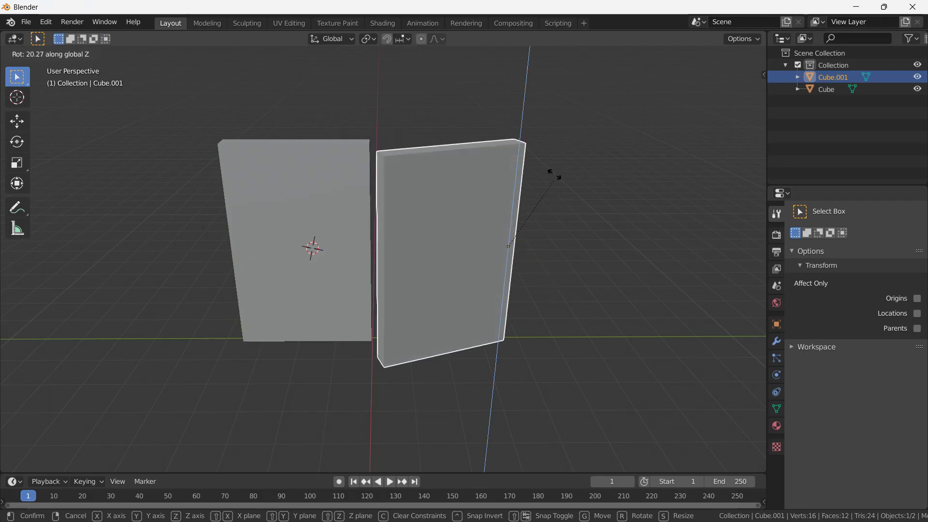
pyautogui.click(556, 216)
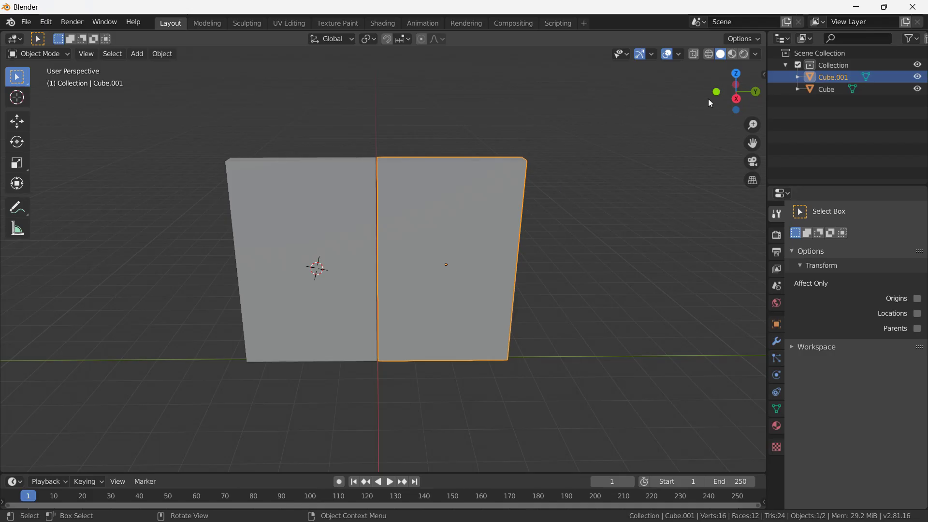
# Place the 3D cursor on the duplicated panel's outer side face and set the panel's origin to the 3D cursor.
pyautogui.moveTo(728, 96)
pyautogui.mouseDown()
pyautogui.moveTo(696, 101)
pyautogui.moveTo(720, 99)
pyautogui.mouseUp()
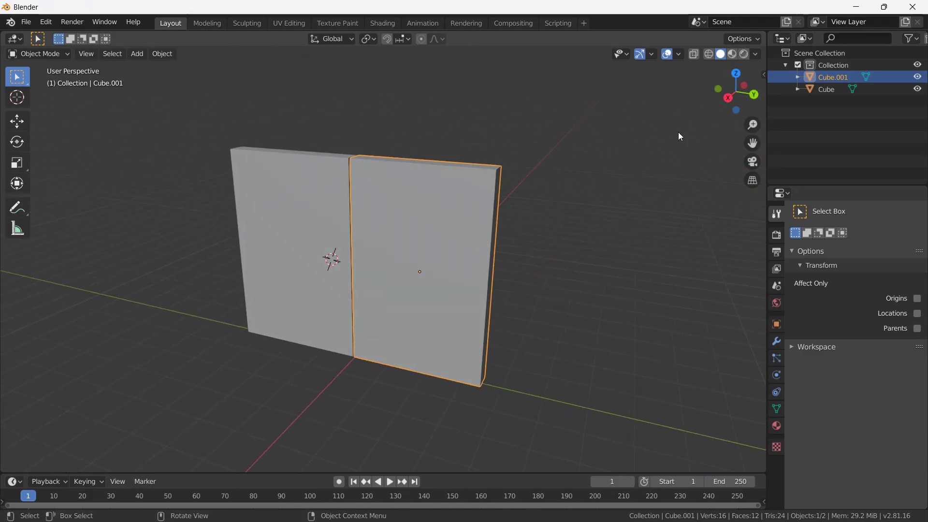
pyautogui.moveTo(724, 115)
pyautogui.mouseDown()
pyautogui.moveTo(699, 116)
pyautogui.moveTo(722, 115)
pyautogui.mouseUp()
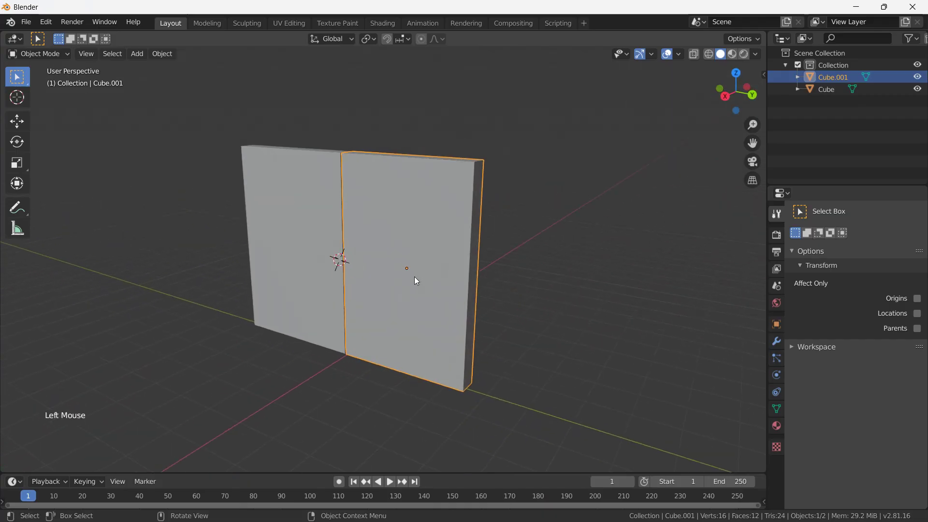
pyautogui.scroll(1, 536, 297)
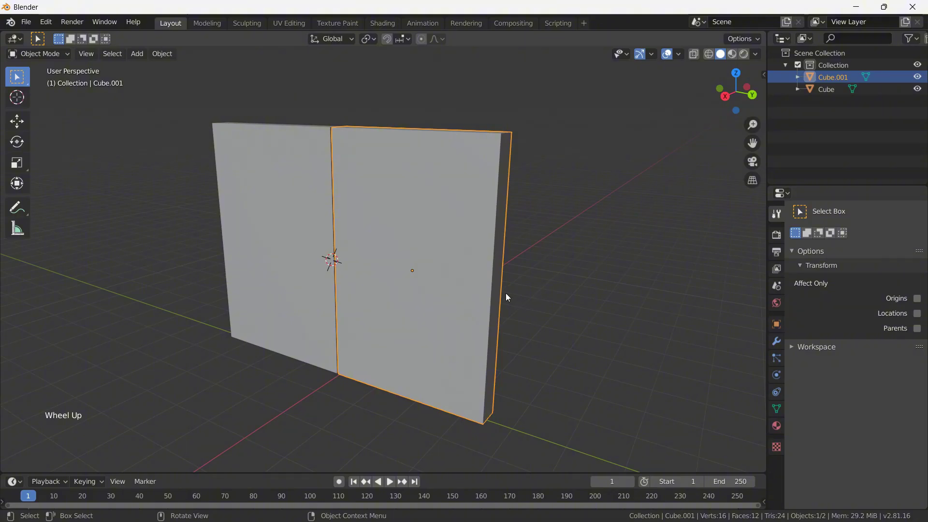
pyautogui.press('shift')
pyautogui.keyDown('shift'); pyautogui.rightClick(494, 281); pyautogui.keyUp('shift')
pyautogui.click(167, 55)
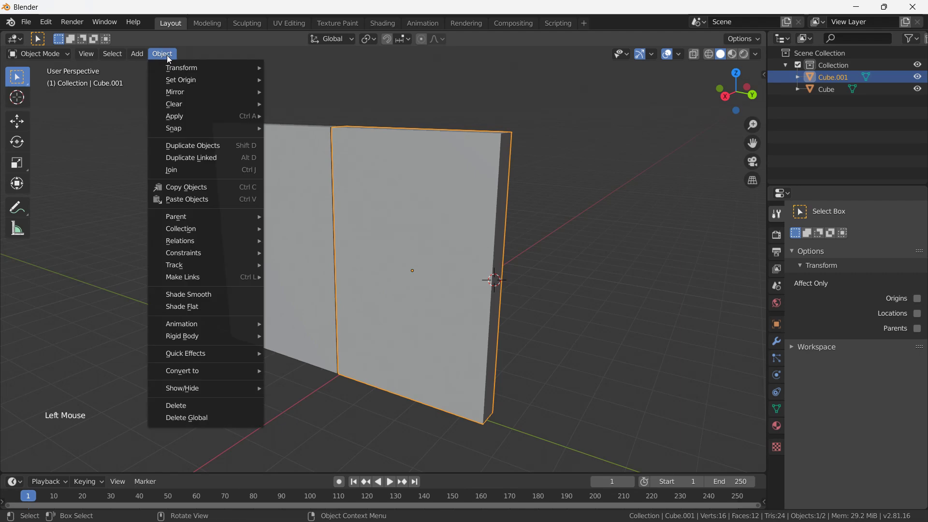
pyautogui.moveTo(191, 80)
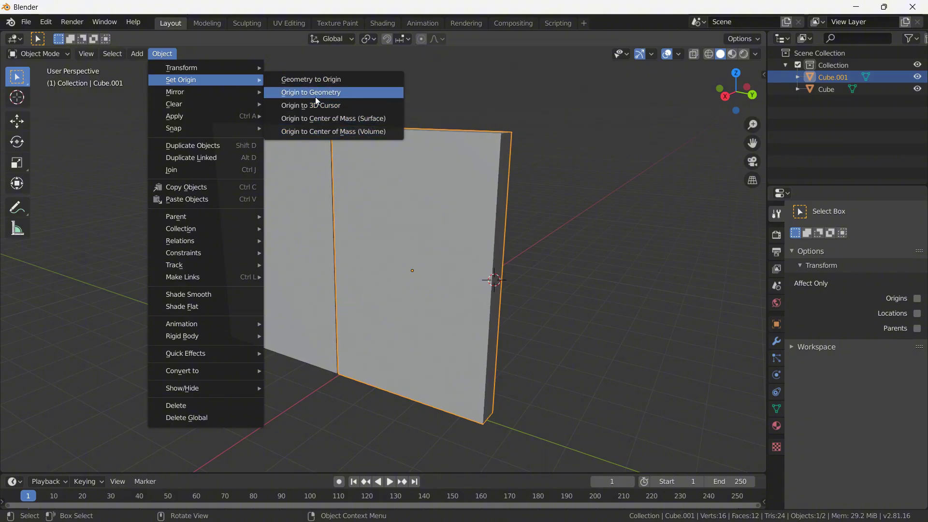
pyautogui.click(313, 110)
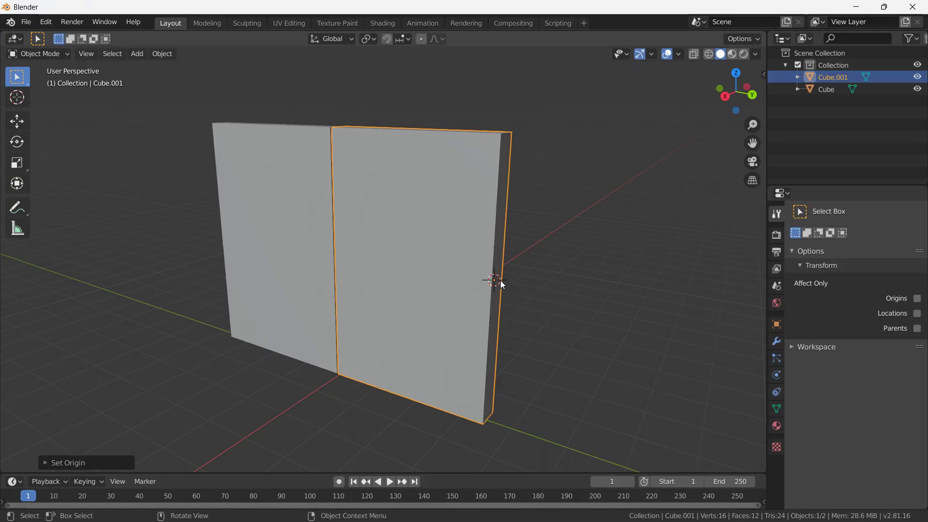
# Place the 3D cursor on the original panel's outer side face and set that panel's origin to the 3D cursor.
pyautogui.moveTo(728, 97); pyautogui.dragTo(793, 99)
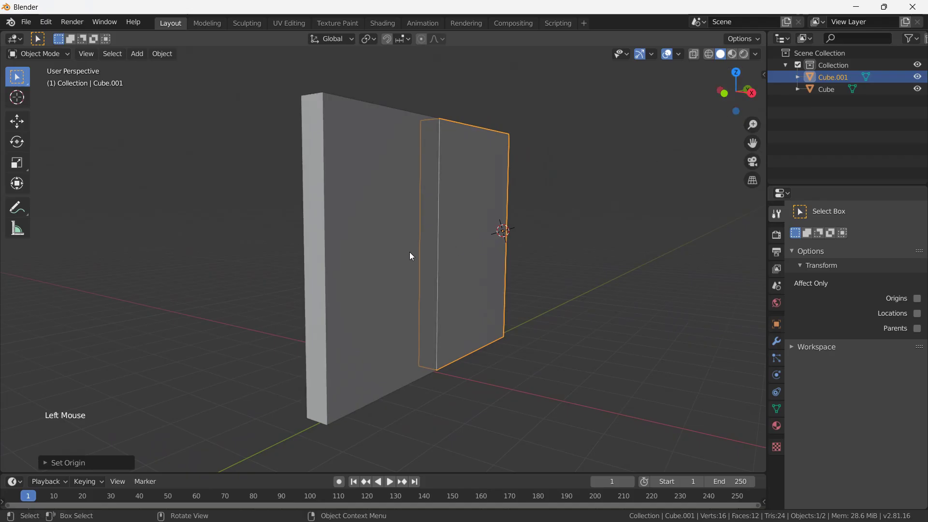
pyautogui.click(381, 240)
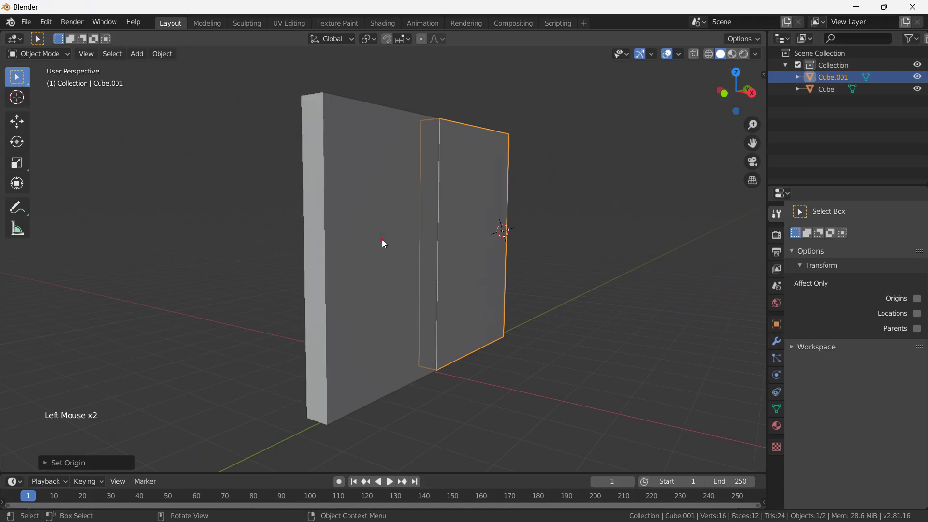
pyautogui.press('shift')
pyautogui.keyDown('shift'); pyautogui.rightClick(313, 260); pyautogui.keyUp('shift')
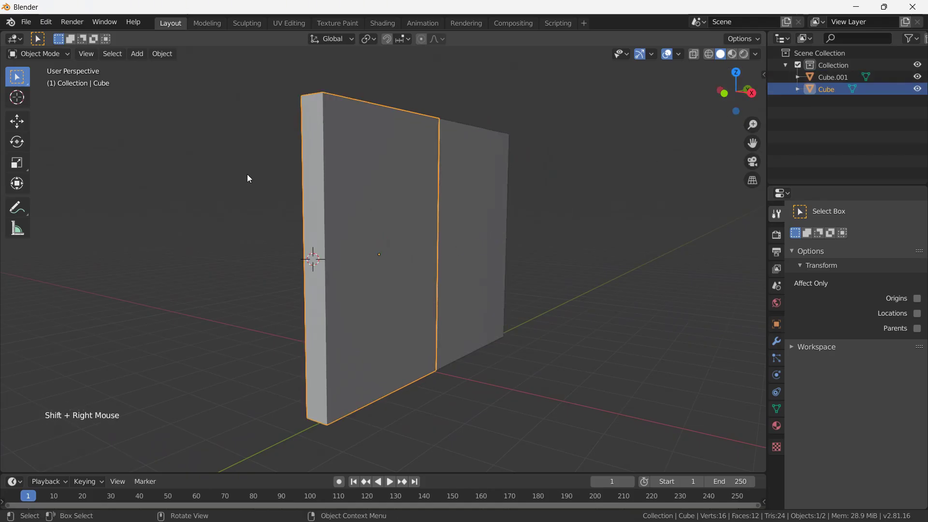
pyautogui.click(164, 57)
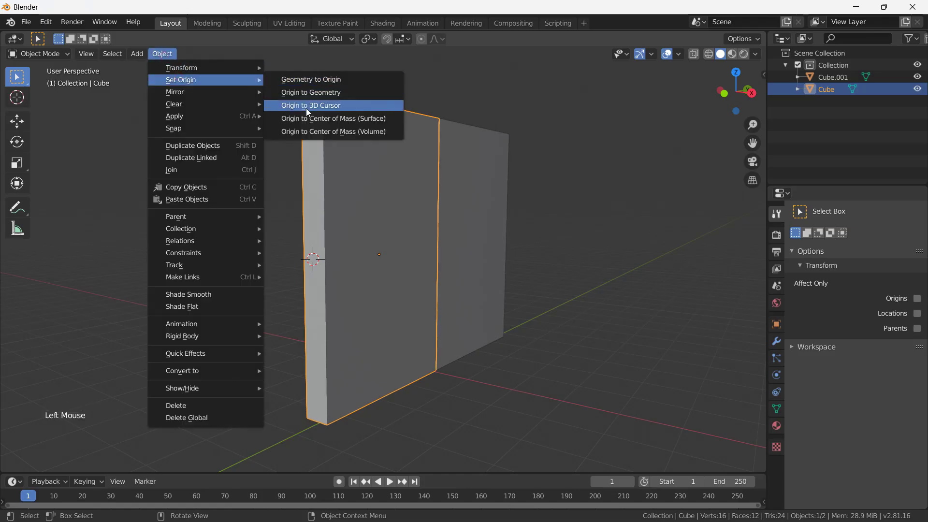
pyautogui.click(337, 105)
# Test the original panel's new origin by rotating it about the global Z axis, leaving the rotation unapplied.
pyautogui.moveTo(733, 94); pyautogui.dragTo(690, 145)
pyautogui.scroll(-2, 701, 133)
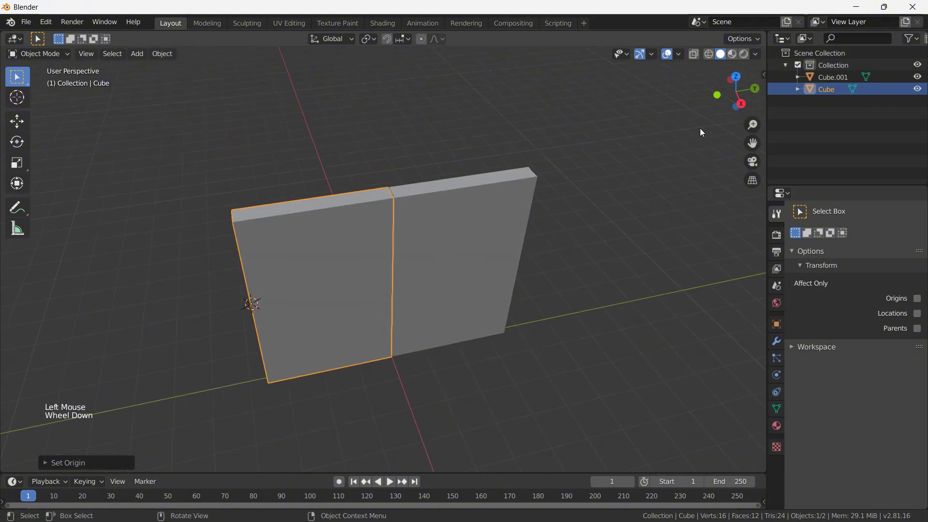
pyautogui.moveTo(738, 91); pyautogui.dragTo(569, 196)
pyautogui.press('r')
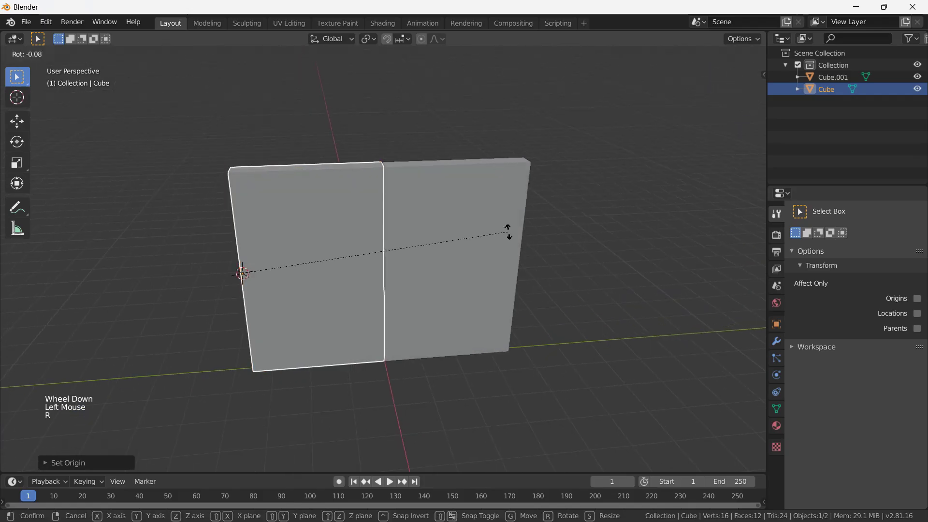
pyautogui.press('z')
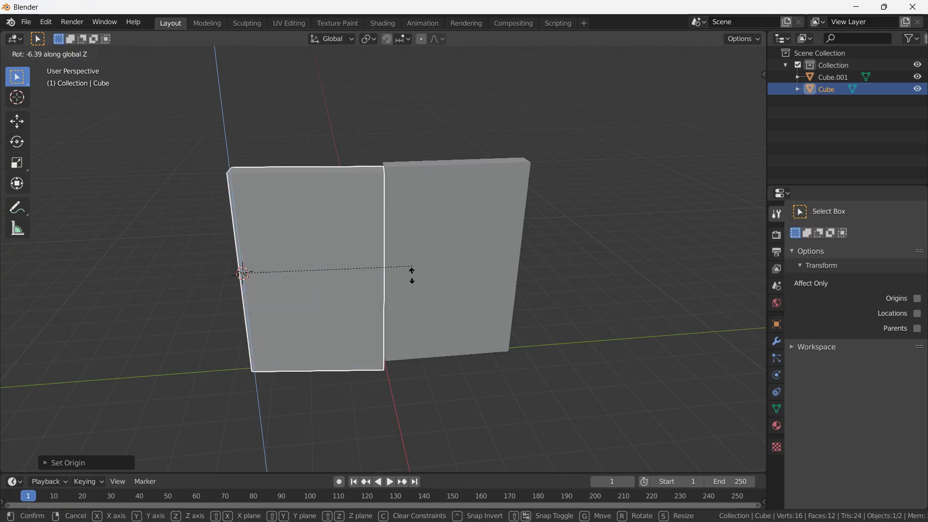
pyautogui.press('Escape')
# Test the duplicated panel's new origin with trial rotations about the global Z axis, leaving them unapplied.
pyautogui.click(475, 202)
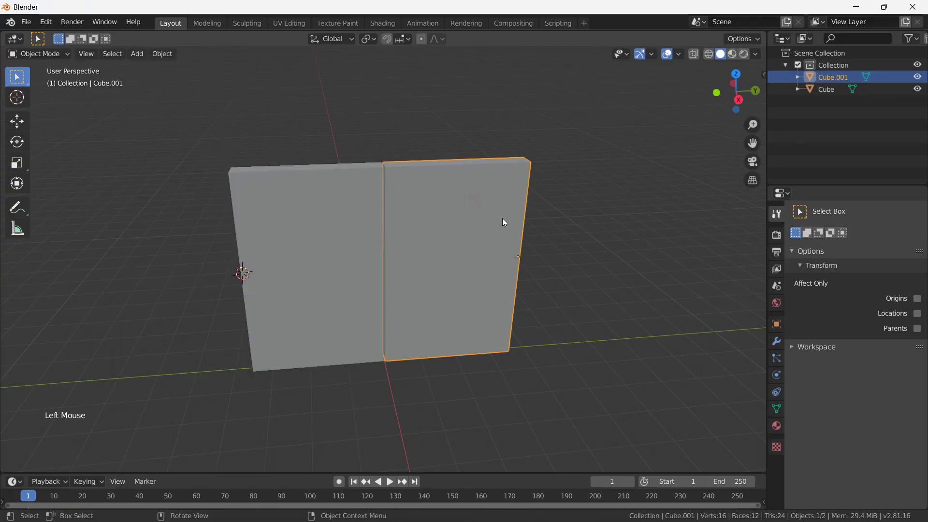
pyautogui.press('r')
pyautogui.press('z')
pyautogui.press('Escape')
pyautogui.press('r')
pyautogui.press('z')
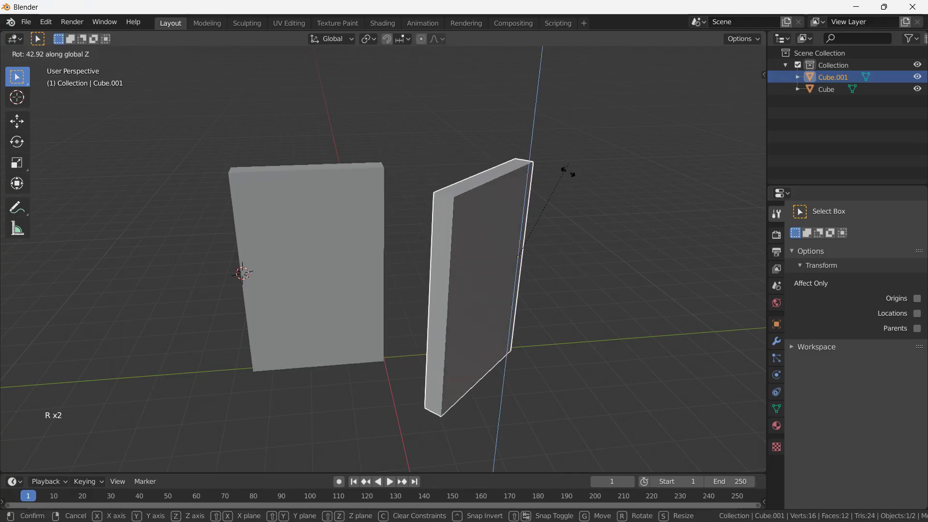
pyautogui.press('Escape')
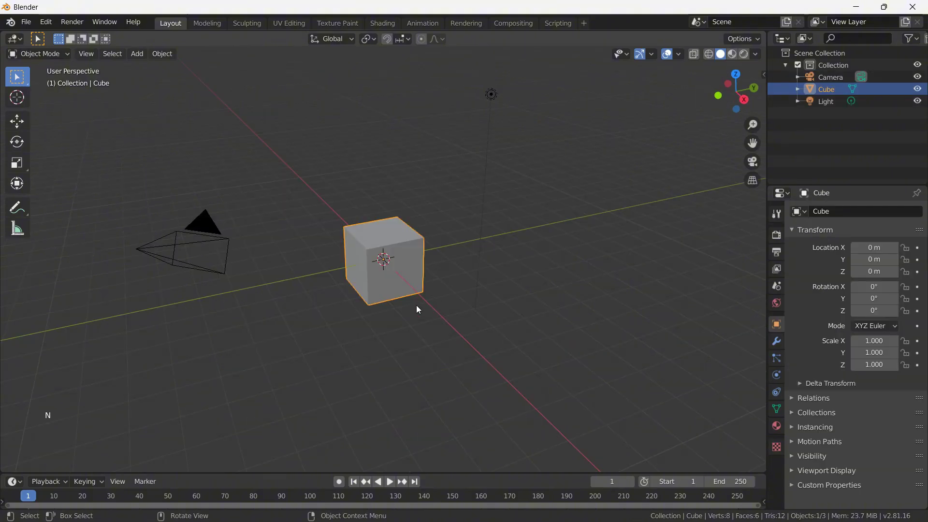
# Delete the default cube and add a Monkey mesh at the world origin.
pyautogui.click(417, 306)
pyautogui.click(417, 241)
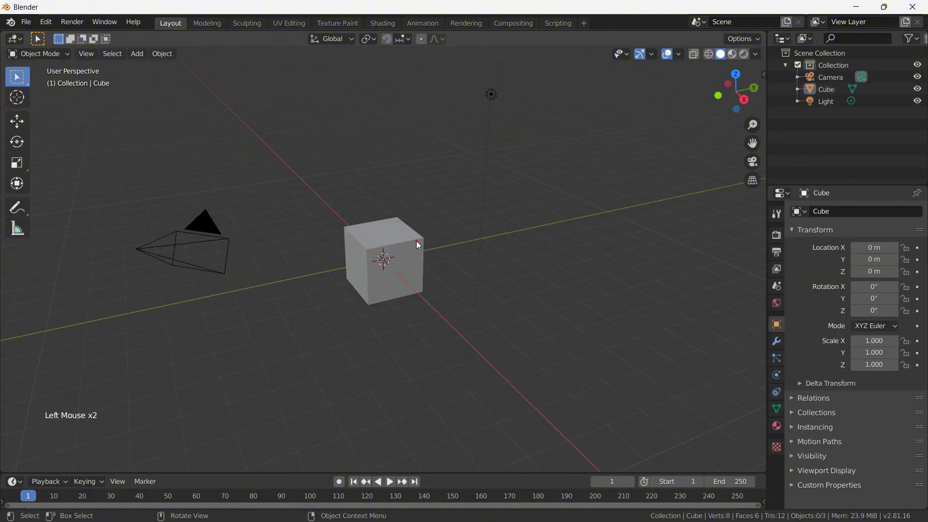
pyautogui.press('x')
pyautogui.click(417, 241)
pyautogui.hotkey('shift', 'a')
pyautogui.moveTo(419, 246)
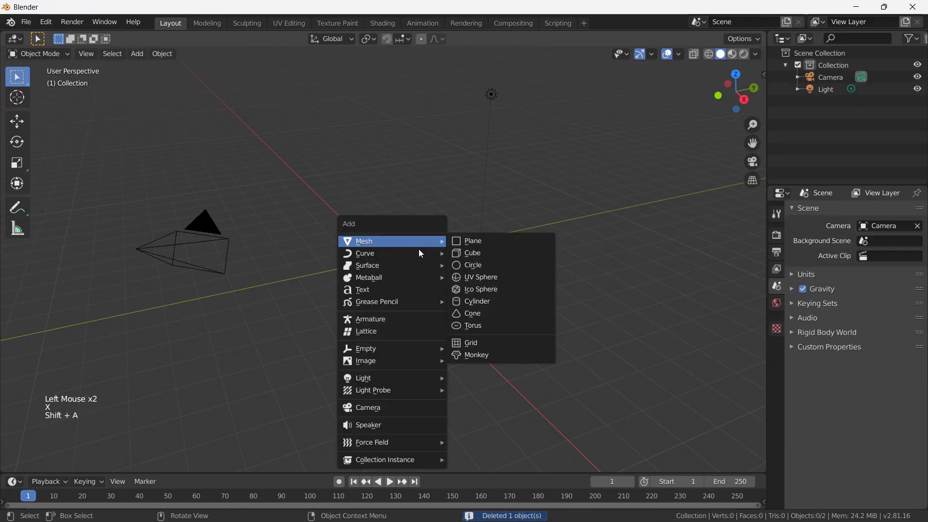
pyautogui.click(464, 354)
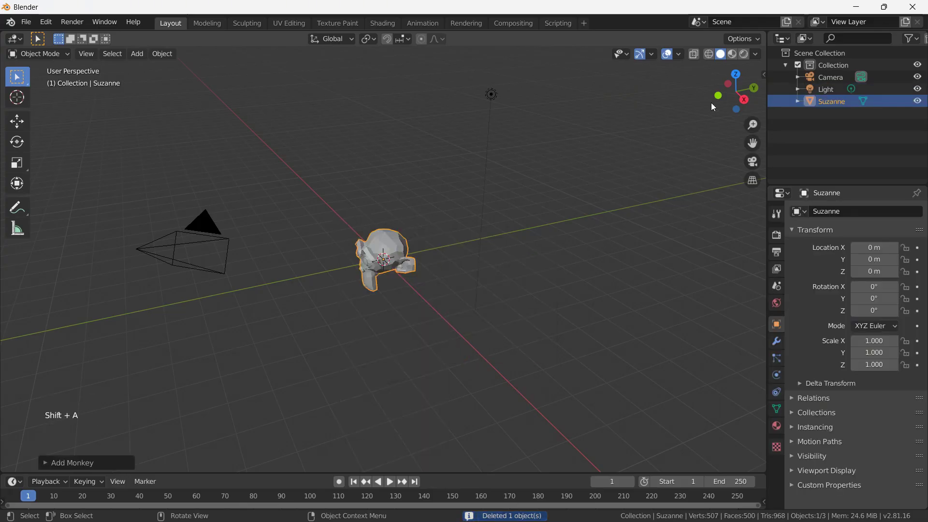
# Raise the monkey about 1.18 m along the global Z axis.
pyautogui.moveTo(736, 91); pyautogui.dragTo(721, 95)
pyautogui.scroll(4, 452, 274)
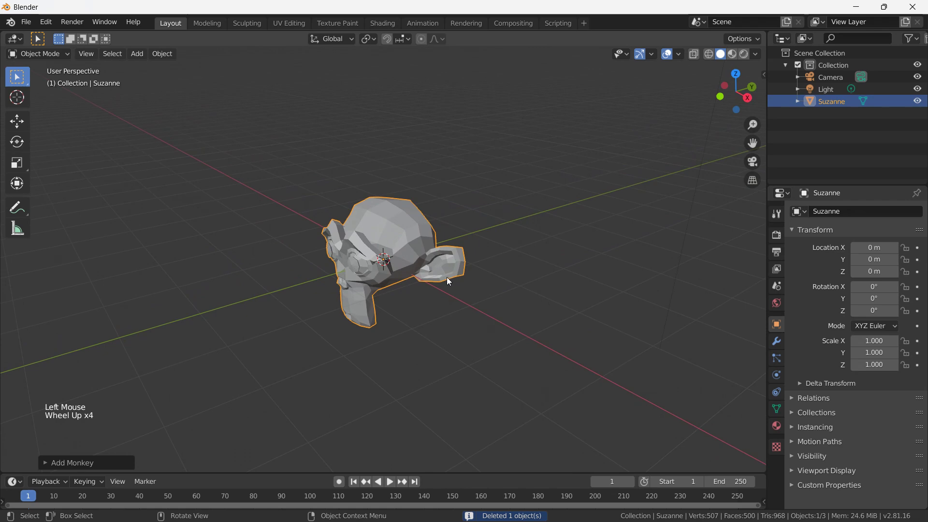
pyautogui.press('g')
pyautogui.press('z')
pyautogui.click(472, 197)
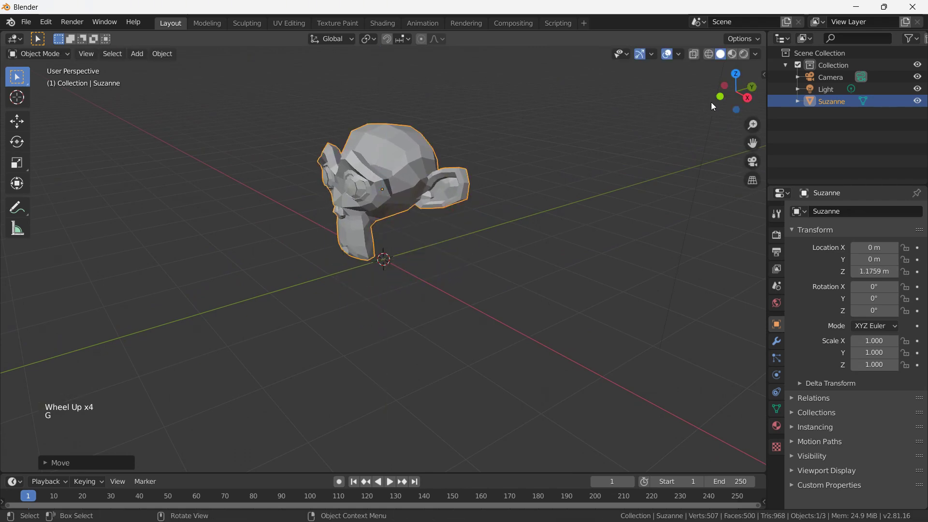
# Examine the raised monkey from its front side and reselect it.
pyautogui.moveTo(736, 92); pyautogui.dragTo(701, 96)
pyautogui.click(606, 157)
pyautogui.scroll(-2, 603, 173)
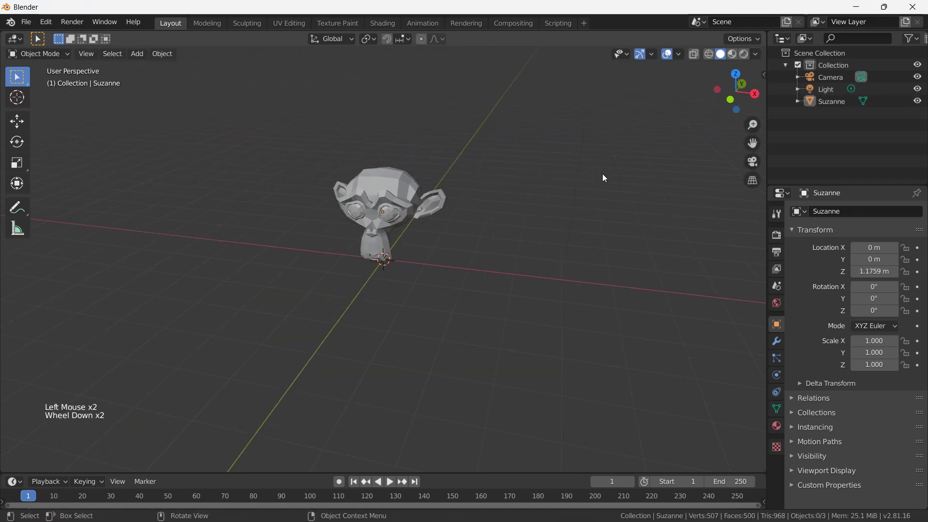
pyautogui.scroll(2, 603, 174)
pyautogui.scroll(-5, 603, 174)
pyautogui.scroll(4, 563, 193)
pyautogui.keyDown('shift'); pyautogui.moveTo(493, 185); pyautogui.dragTo(550, 207, button='middle'); pyautogui.keyUp('shift')
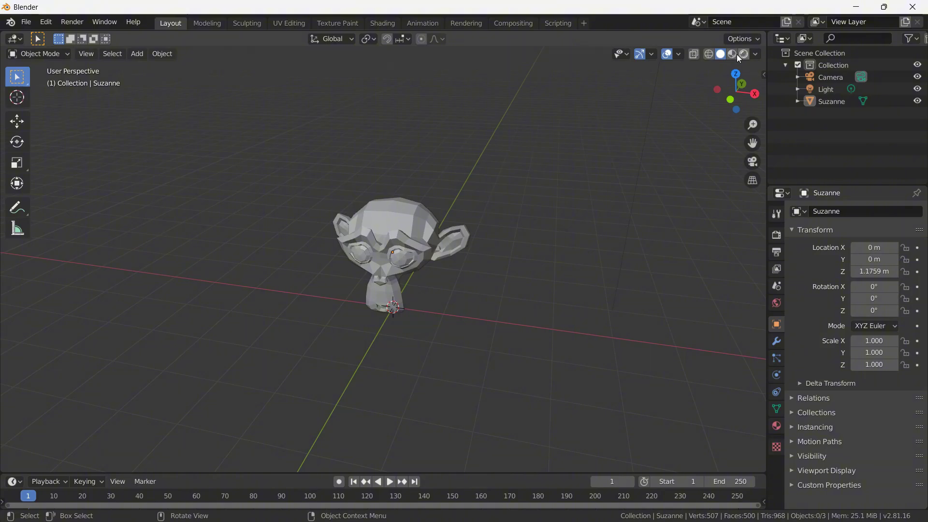
pyautogui.click(410, 227)
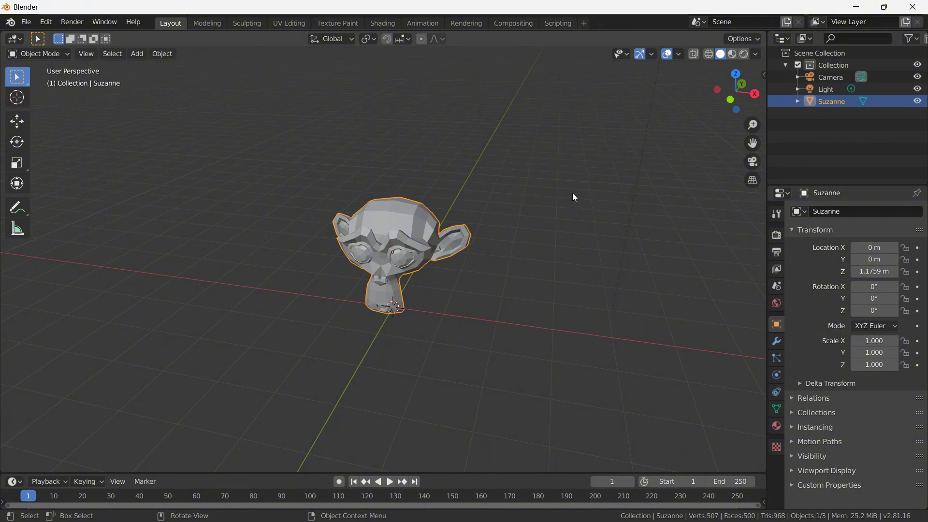
# Switch the viewport to Wireframe shading, deselect the monkey and examine its mesh edges from several angles.
pyautogui.press('z')
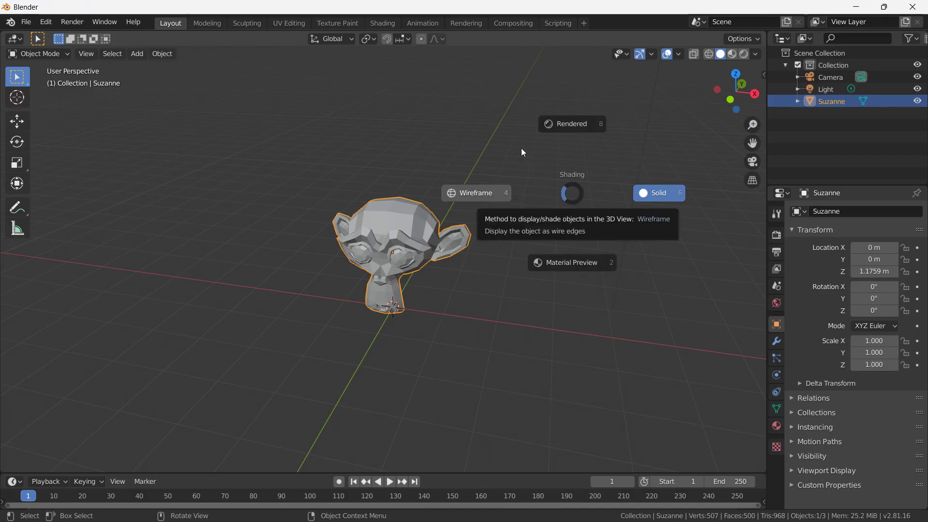
pyautogui.click(574, 193)
pyautogui.press('z')
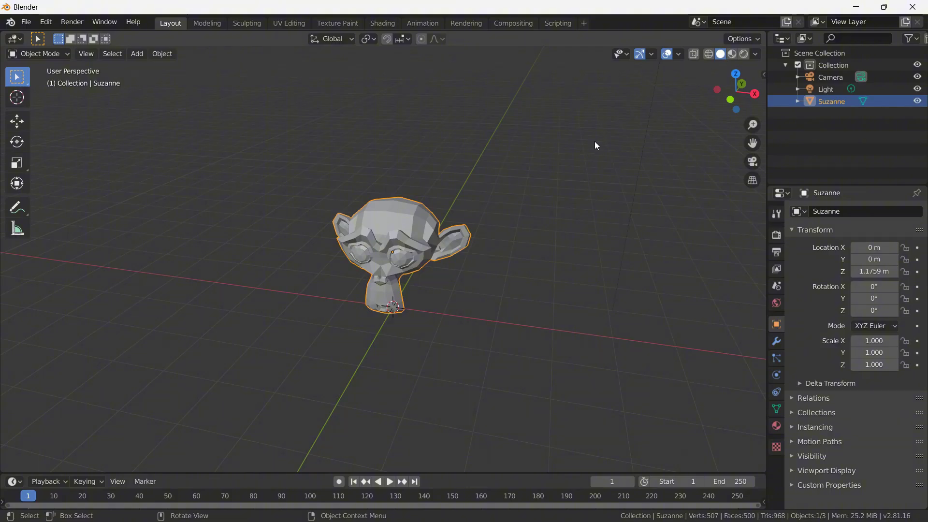
pyautogui.click(710, 55)
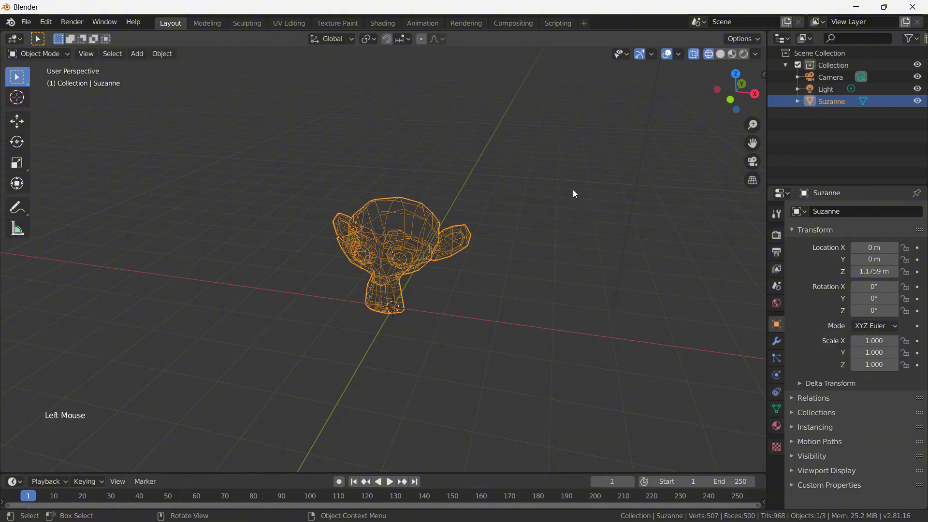
pyautogui.scroll(1, 574, 193)
pyautogui.moveTo(736, 94)
pyautogui.mouseDown()
pyautogui.moveTo(711, 102)
pyautogui.moveTo(731, 106)
pyautogui.mouseUp()
pyautogui.click(639, 198)
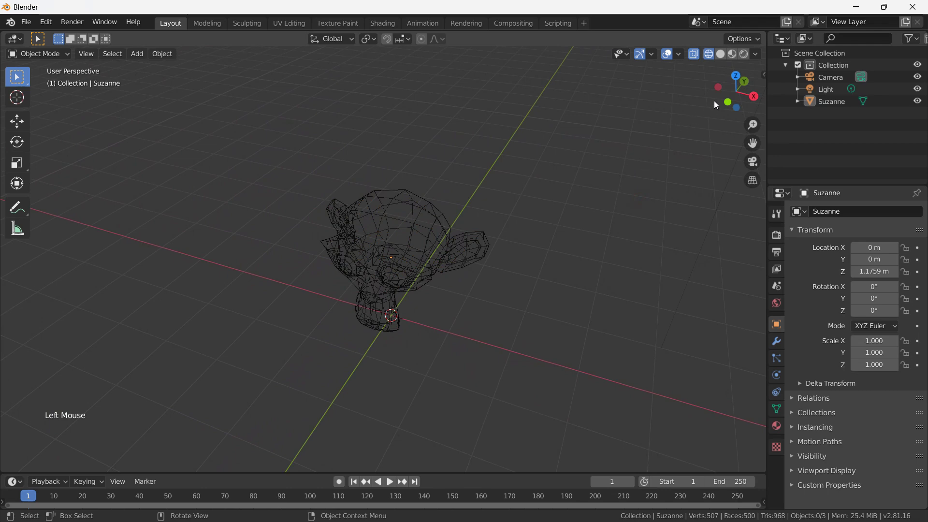
pyautogui.moveTo(715, 101)
pyautogui.mouseDown()
pyautogui.moveTo(677, 105)
pyautogui.moveTo(731, 98)
pyautogui.mouseUp()
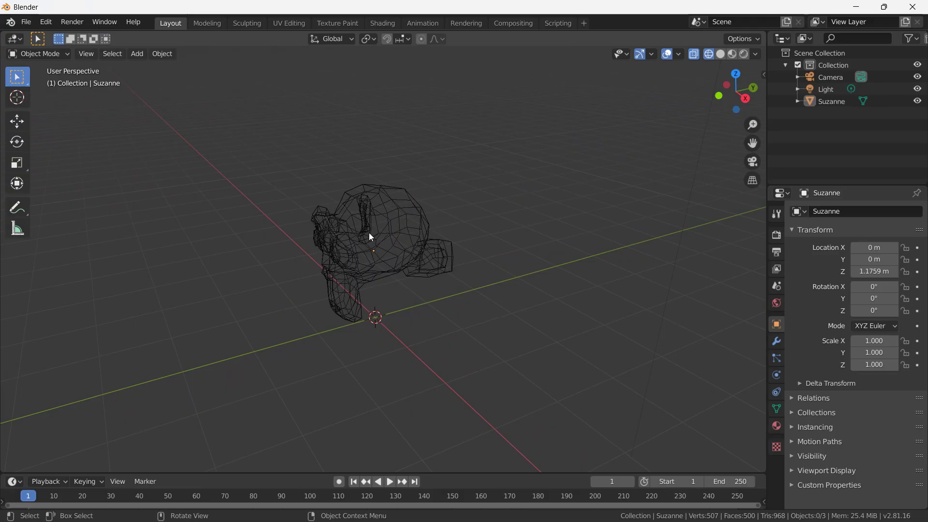
# Change the viewport shading to Solid and then to Material Preview, viewing the monkey from its front side.
pyautogui.click(721, 55)
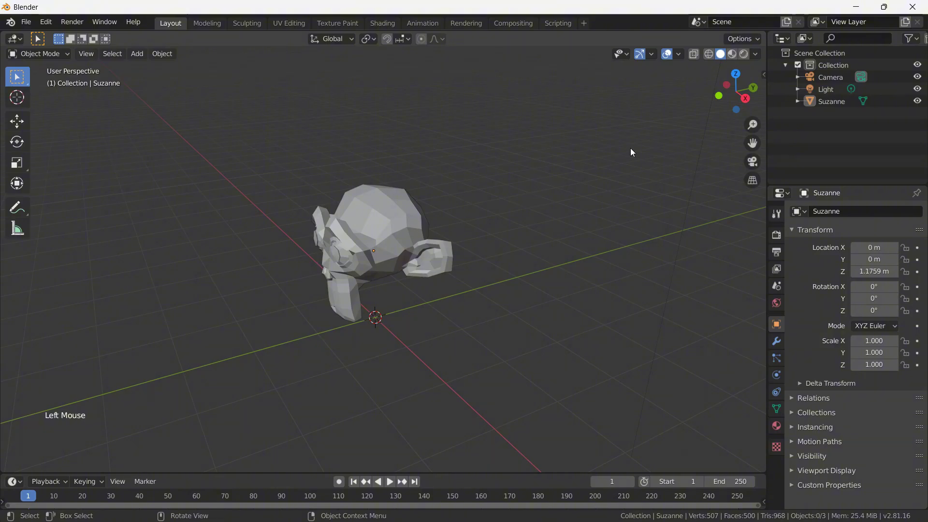
pyautogui.click(732, 55)
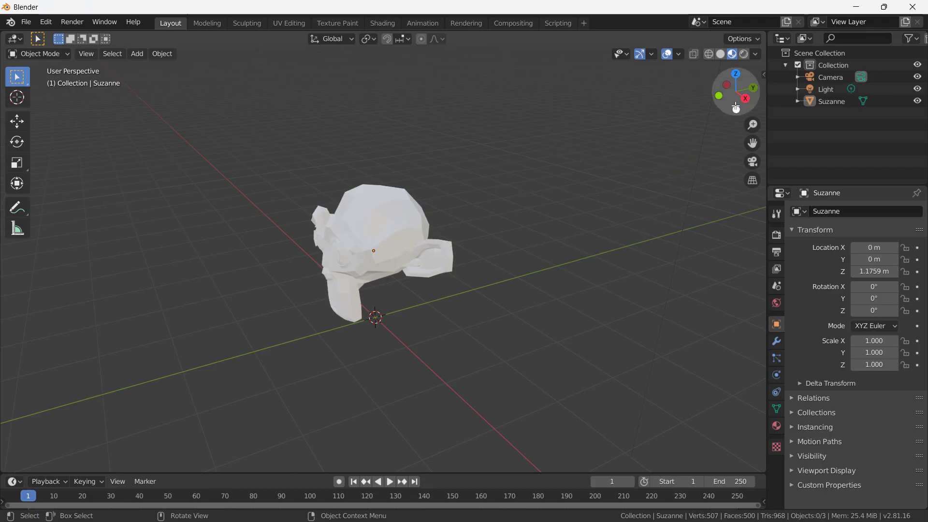
pyautogui.moveTo(733, 101); pyautogui.dragTo(563, 229)
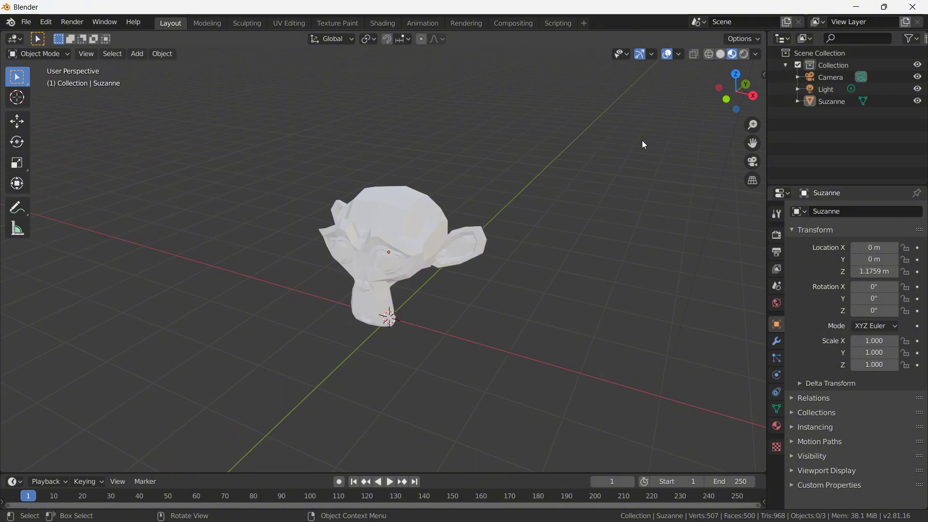
# Give the monkey a new material with a red base color and deselect it.
pyautogui.click(409, 218)
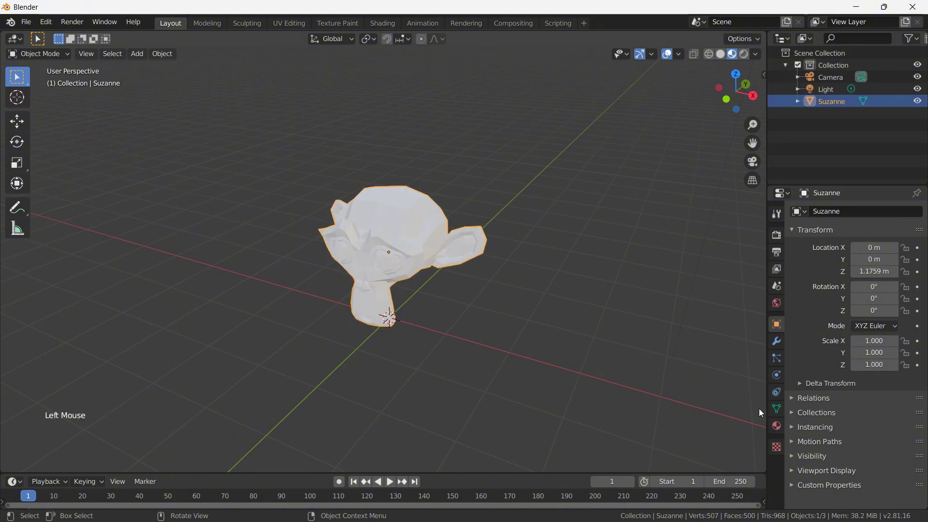
pyautogui.click(777, 426)
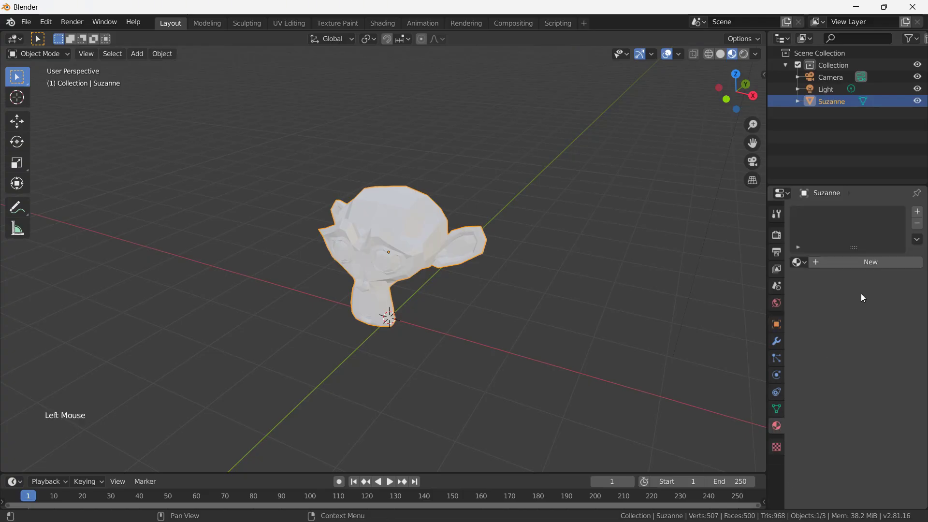
pyautogui.click(869, 261)
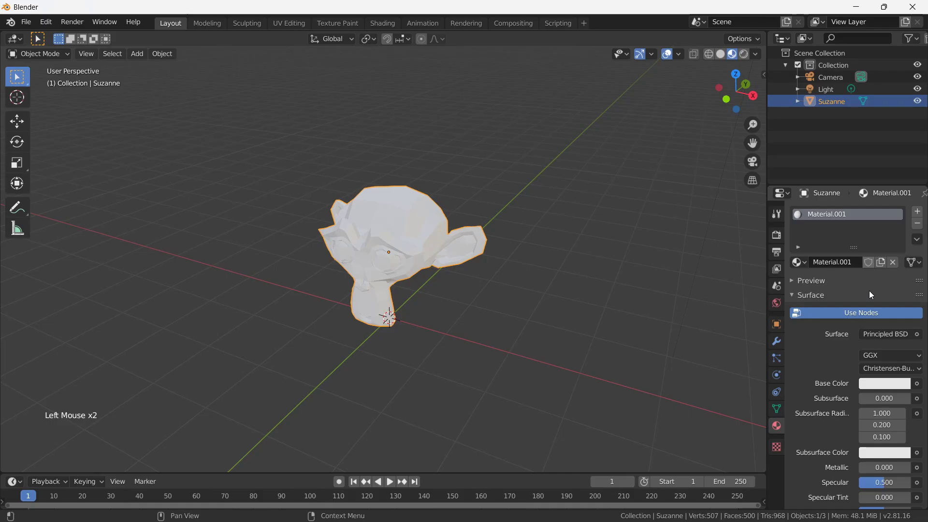
pyautogui.click(880, 390)
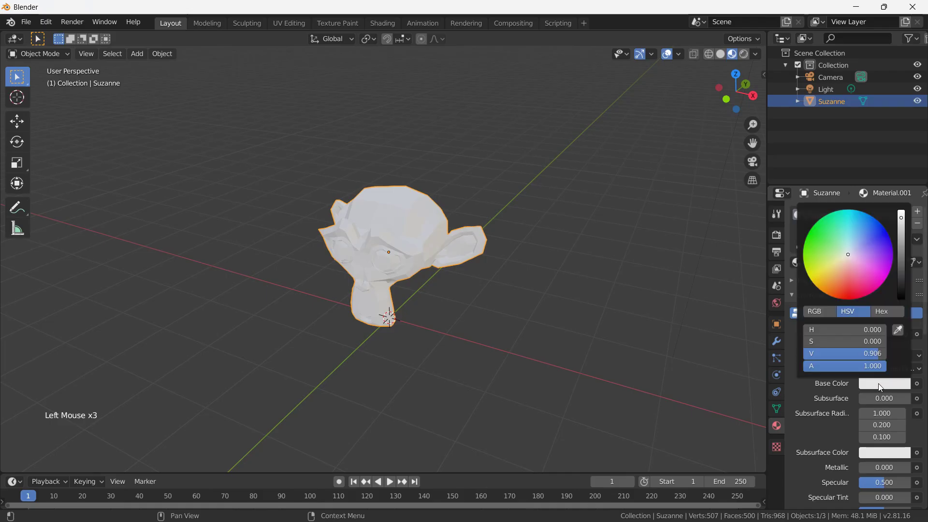
pyautogui.moveTo(850, 257); pyautogui.dragTo(850, 289)
pyautogui.click(582, 264)
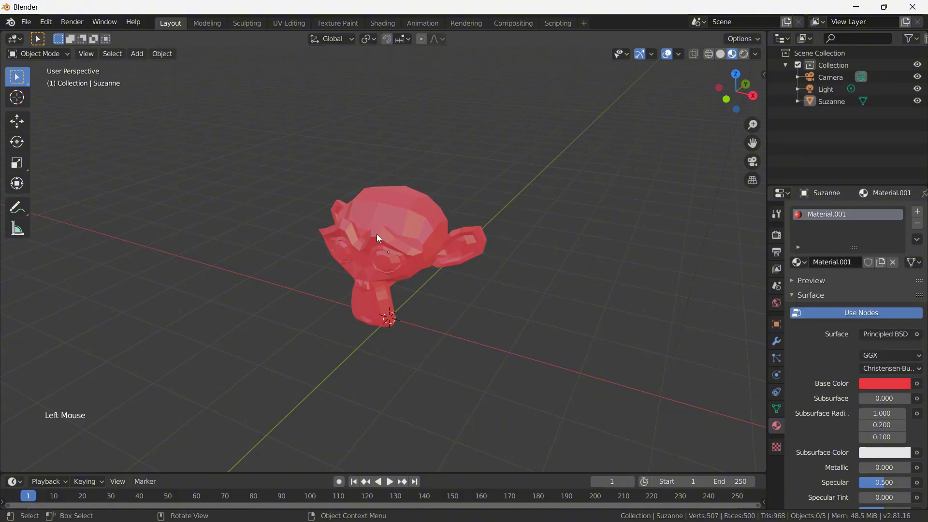
# Switch the viewport to Rendered shading and add a plane at the world origin, scaled up as a floor beneath the monkey.
pyautogui.scroll(-3, 515, 258)
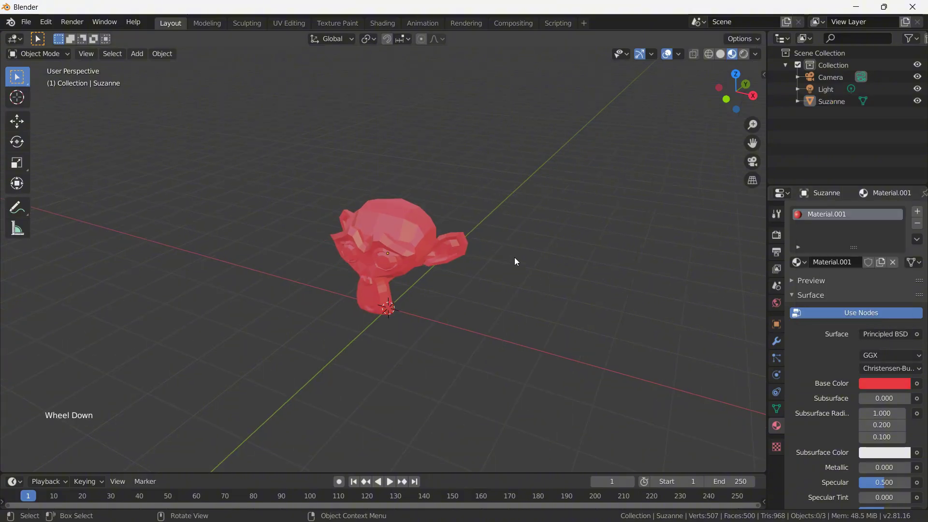
pyautogui.click(746, 57)
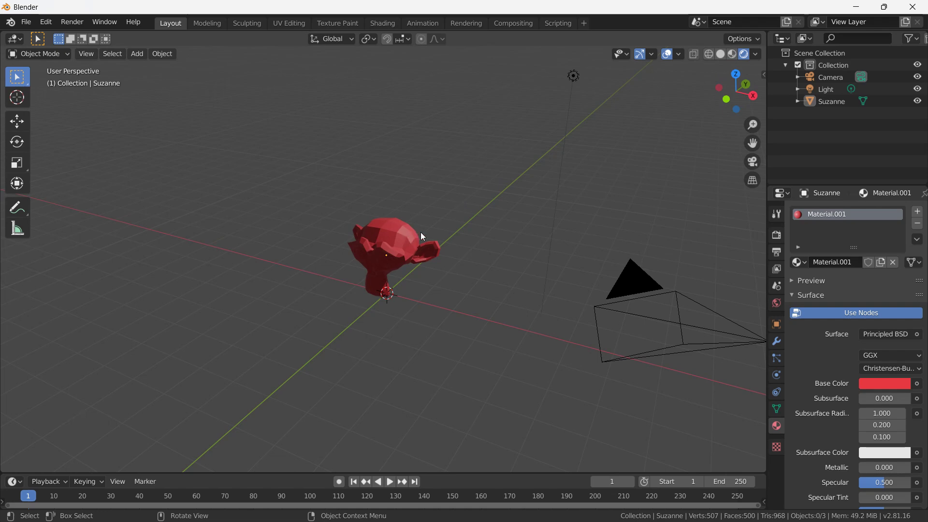
pyautogui.hotkey('shift', 'a')
pyautogui.moveTo(438, 274)
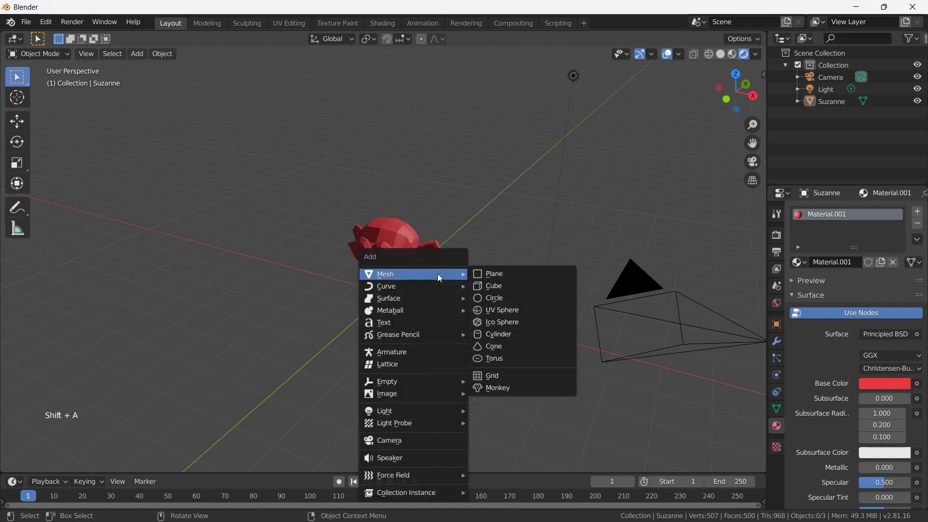
pyautogui.click(489, 271)
pyautogui.press('s')
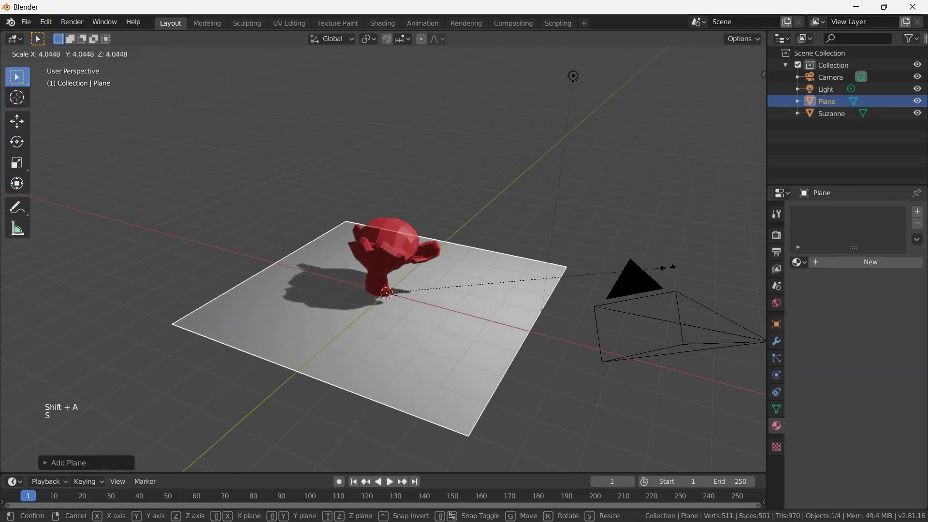
pyautogui.click(723, 255)
# Move the point light to the front side of the monkey so its face is lit, and deselect the light.
pyautogui.click(578, 82)
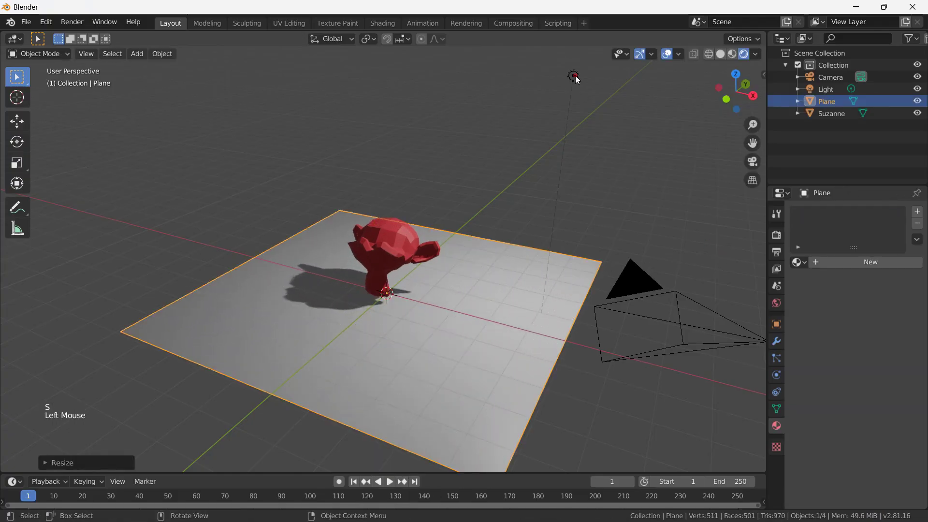
pyautogui.press('g')
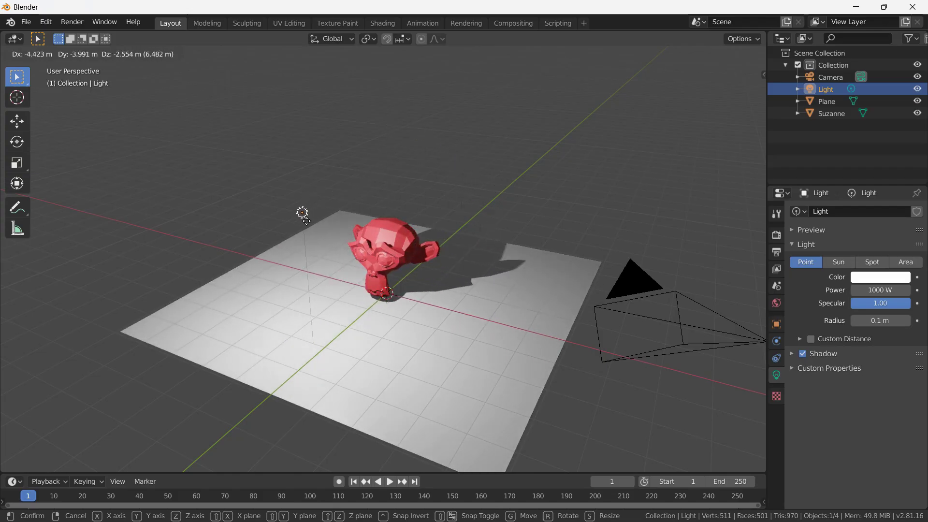
pyautogui.click(312, 179)
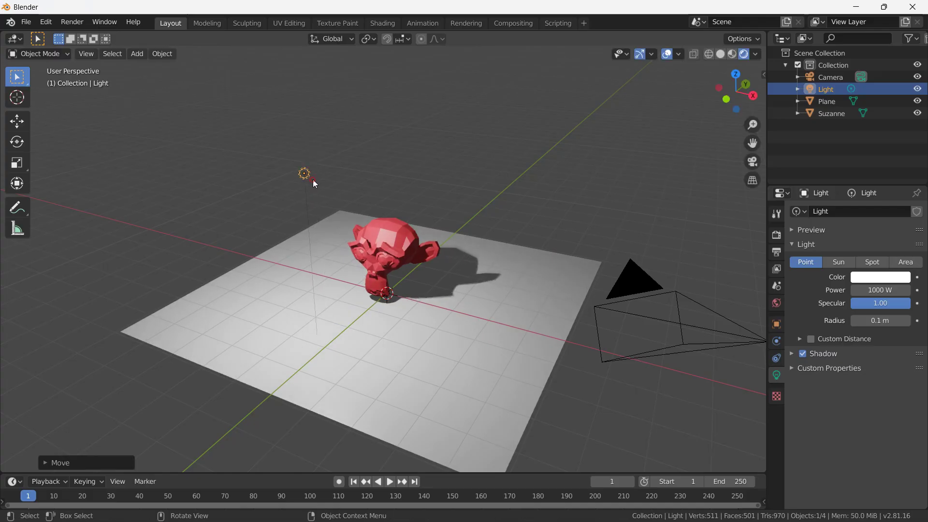
pyautogui.click(512, 179)
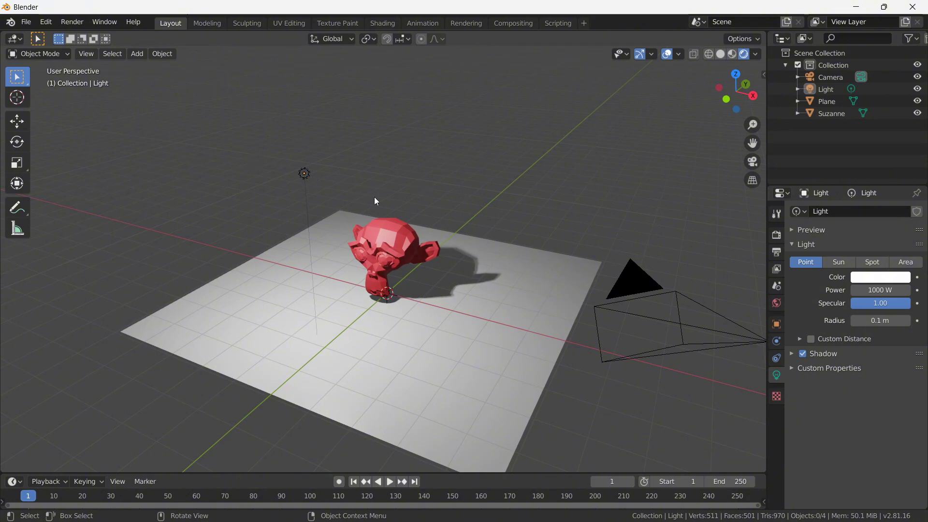
# Compare the scene in Solid and Rendered shading, ending in Rendered with a closer view of the monkey.
pyautogui.click(721, 53)
pyautogui.click(744, 54)
pyautogui.scroll(3, 555, 221)
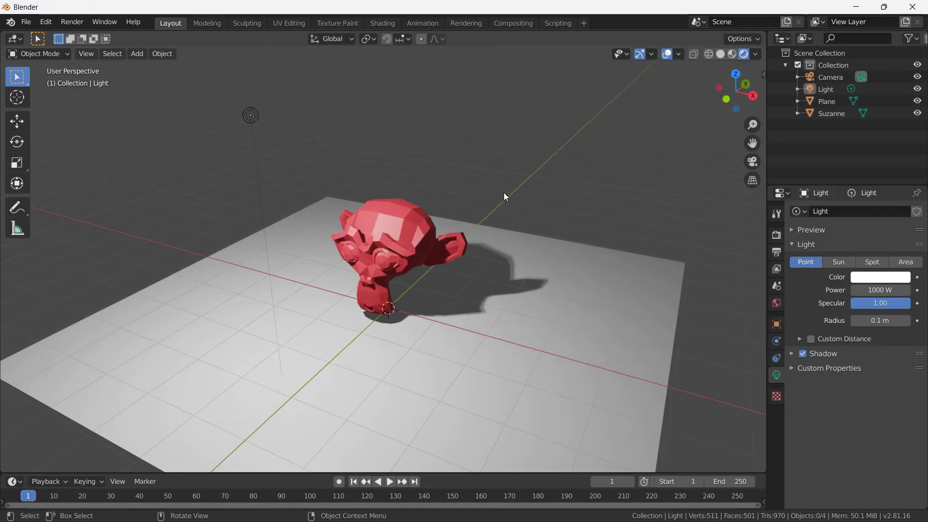
# Review the available transform orientations and transform pivot point options, keeping Global and Individual Origins.
pyautogui.click(338, 38)
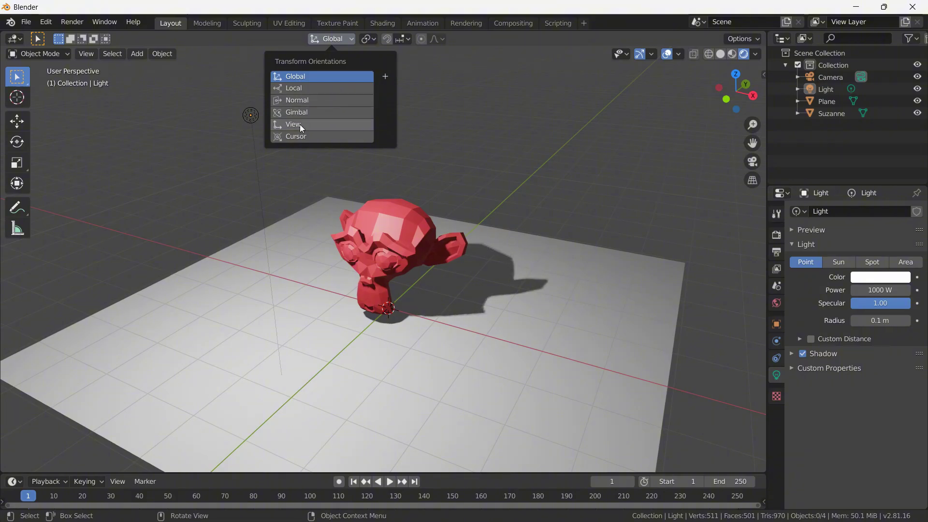
pyautogui.click(369, 39)
pyautogui.click(369, 39)
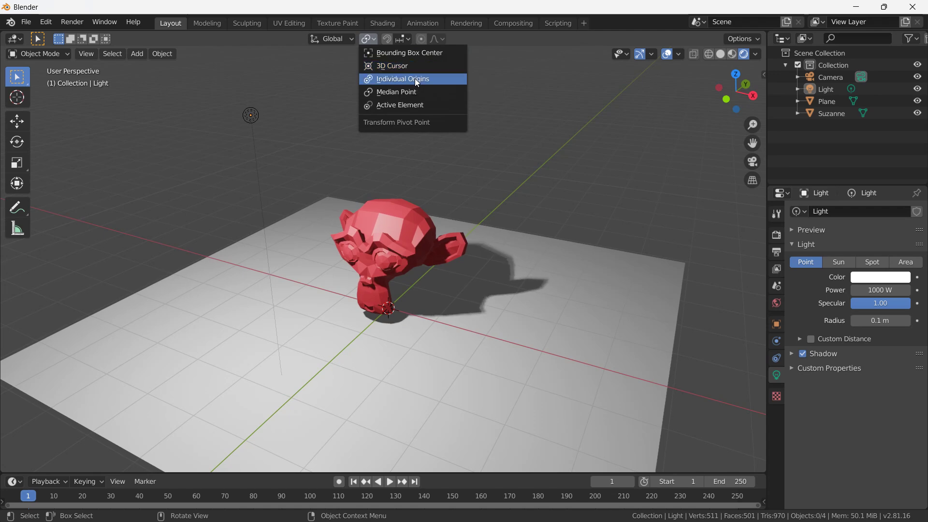
pyautogui.click(374, 36)
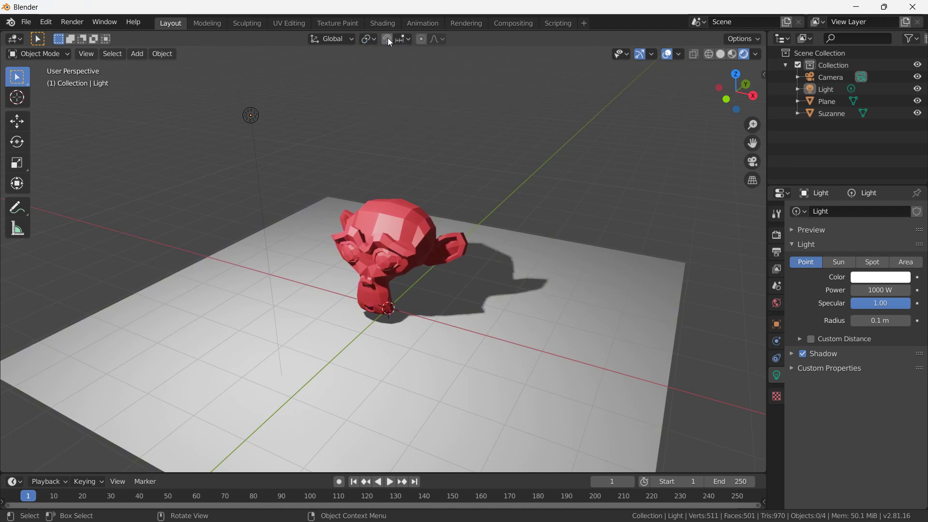
# Try Face as the snapping target and restore it to Increment.
pyautogui.click(403, 39)
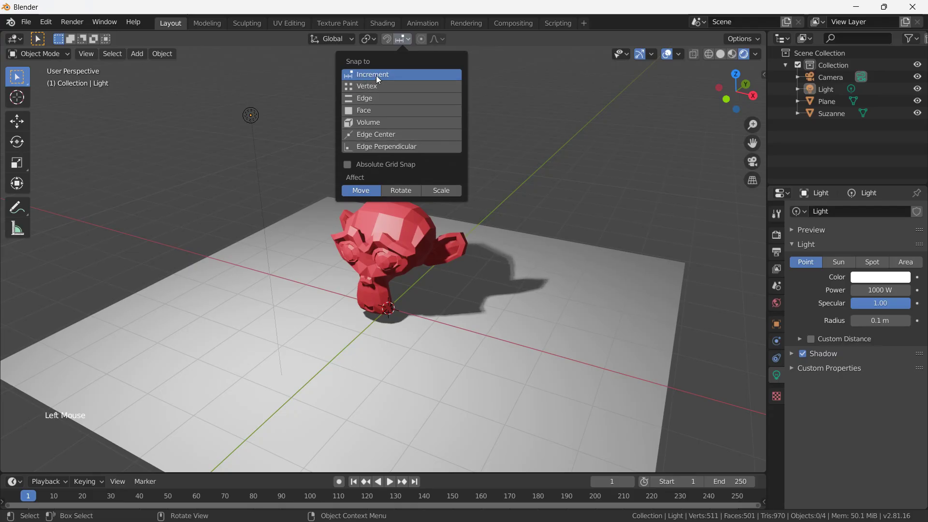
pyautogui.click(372, 114)
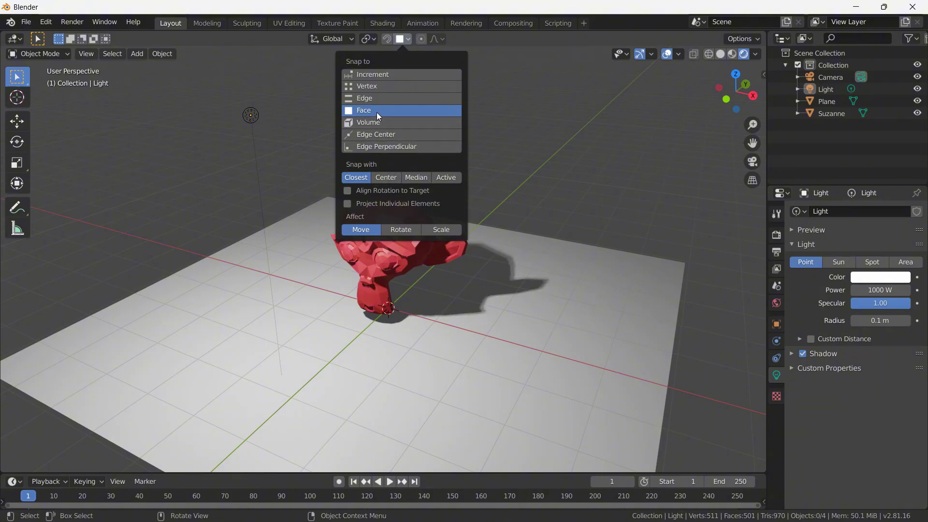
pyautogui.click(367, 74)
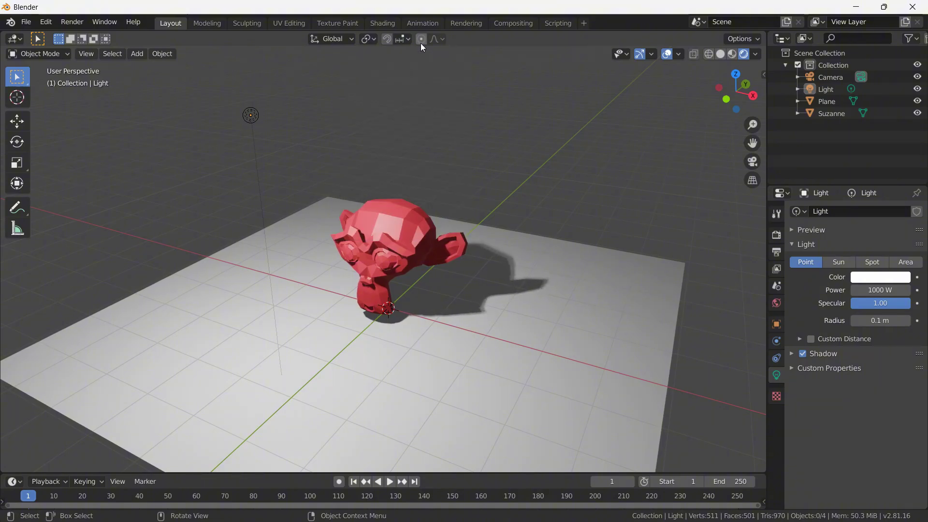